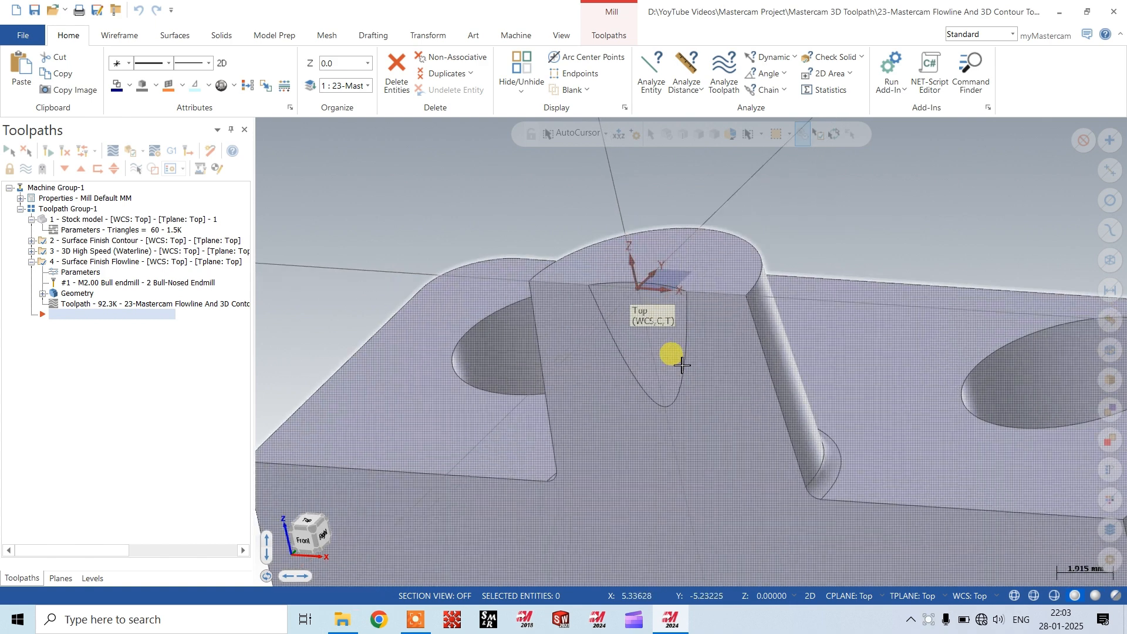
# - Color the U-shaped recess face on the front of the central boss green
pyautogui.scroll(-2, 636, 347)
pyautogui.moveTo(661, 347); pyautogui.dragTo(804, 345, button='middle')
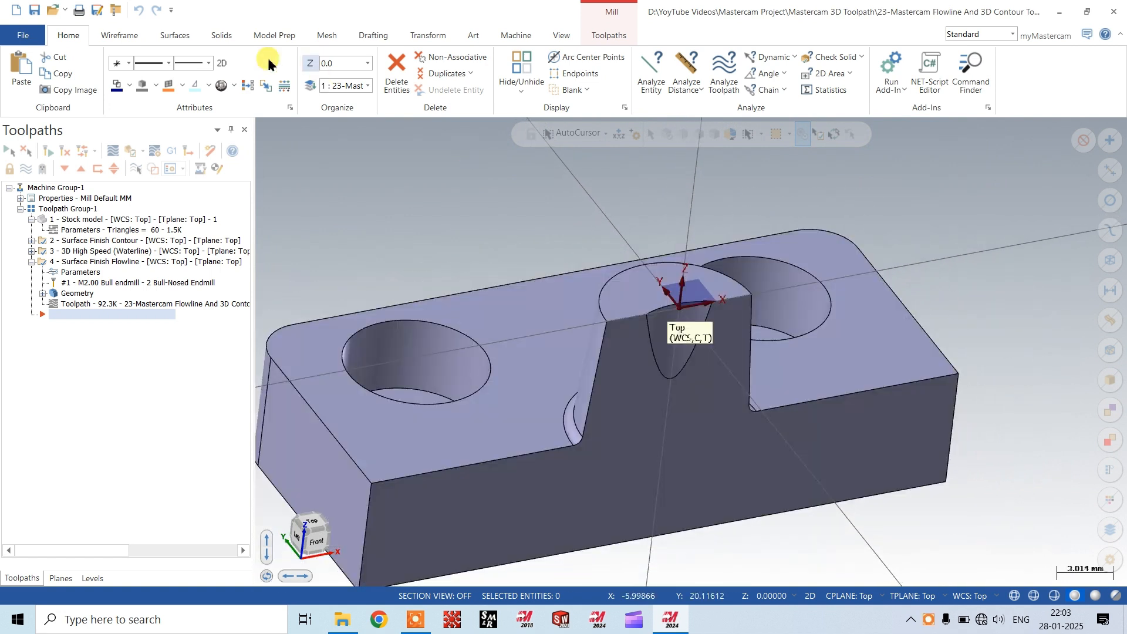
pyautogui.click(276, 36)
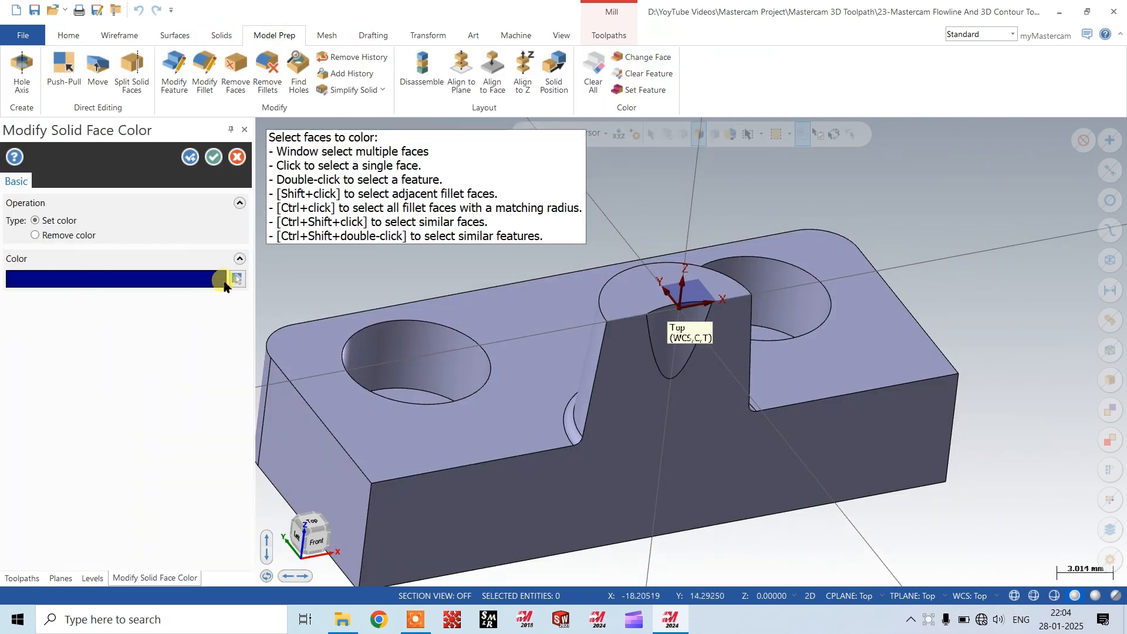
pyautogui.click(235, 280)
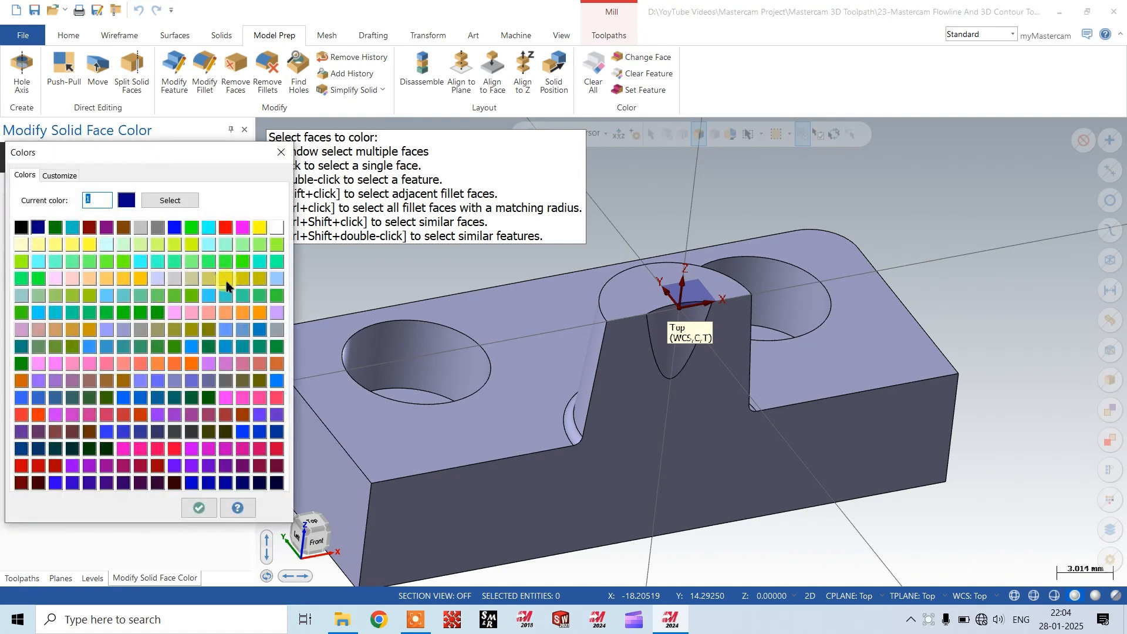
pyautogui.click(199, 508)
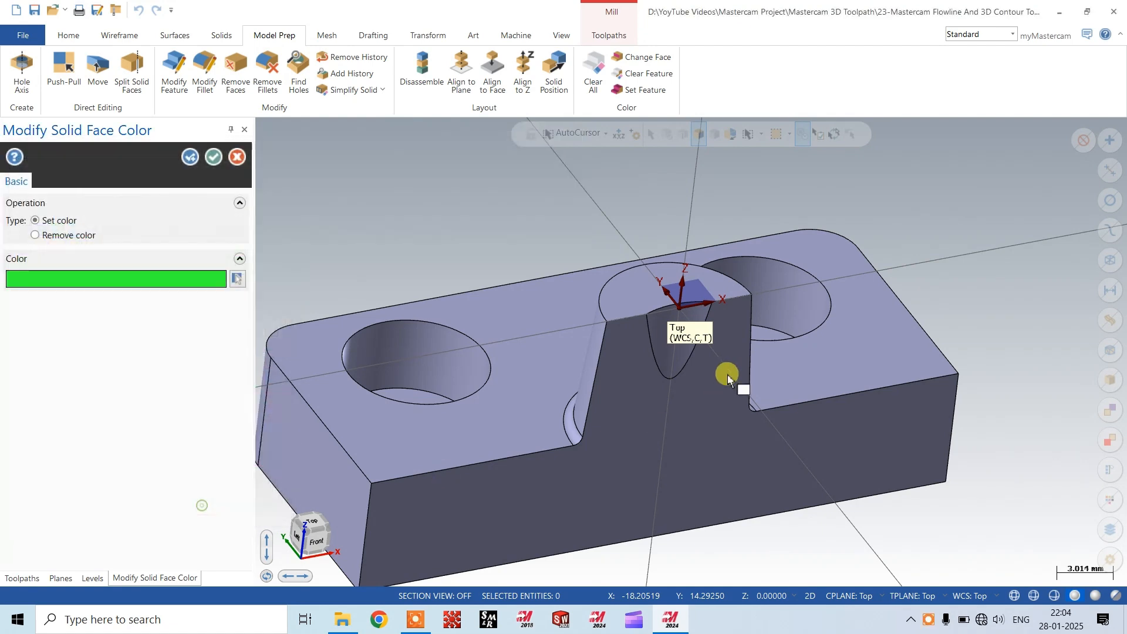
pyautogui.click(690, 360)
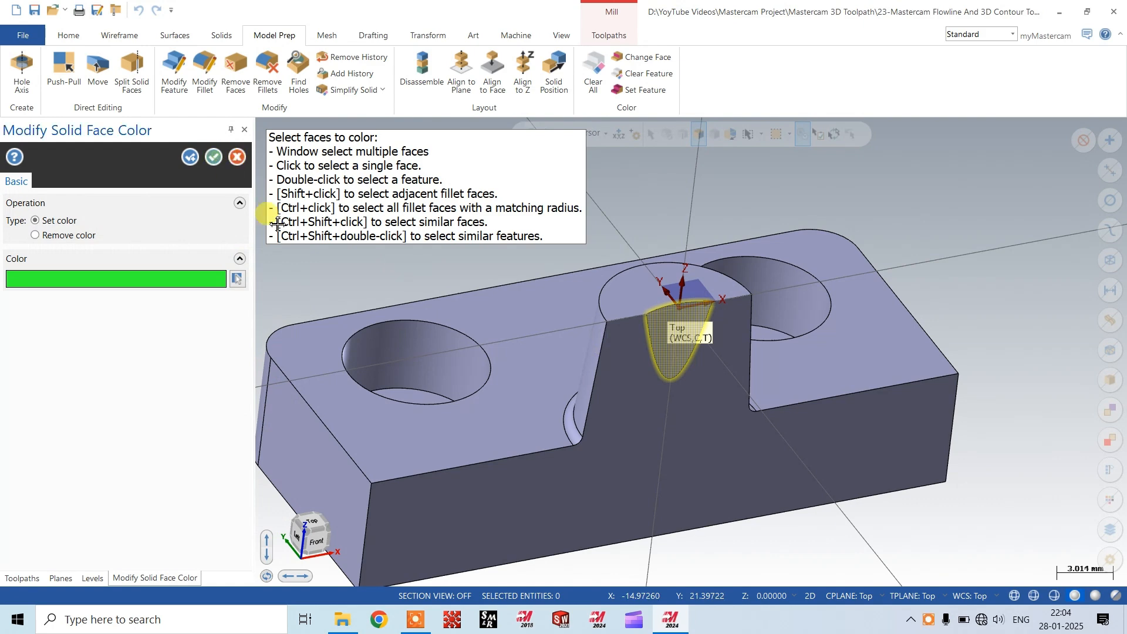
pyautogui.click(214, 158)
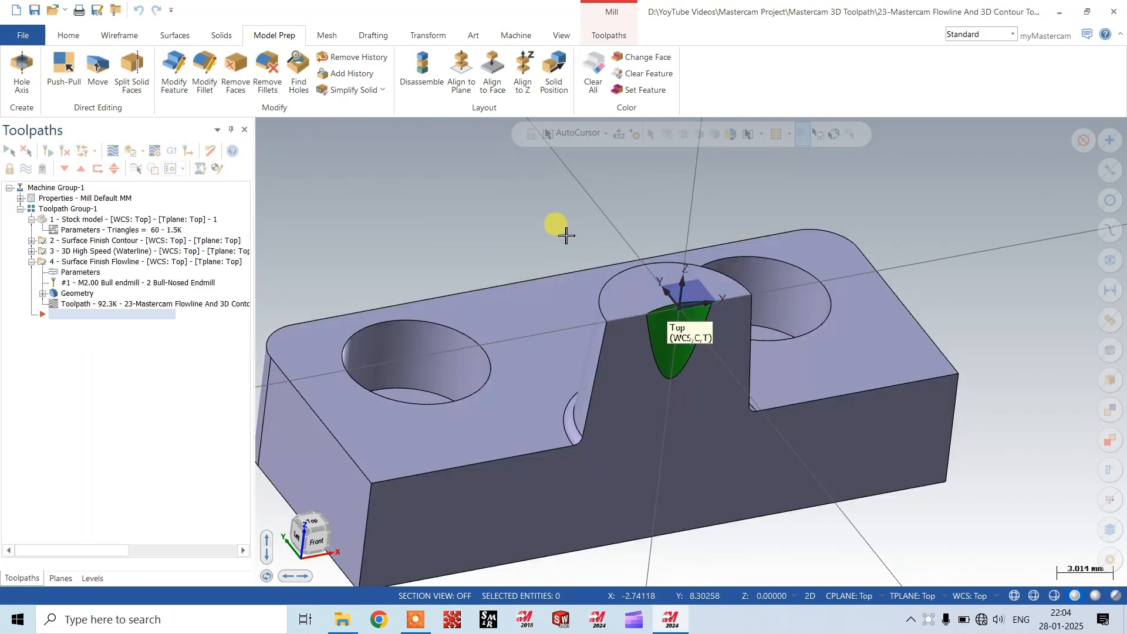
# - Hide the coordinate gnomons so the recess face on the boss is unobstructed
pyautogui.scroll(-1, 566, 234)
pyautogui.scroll(-1, 846, 374)
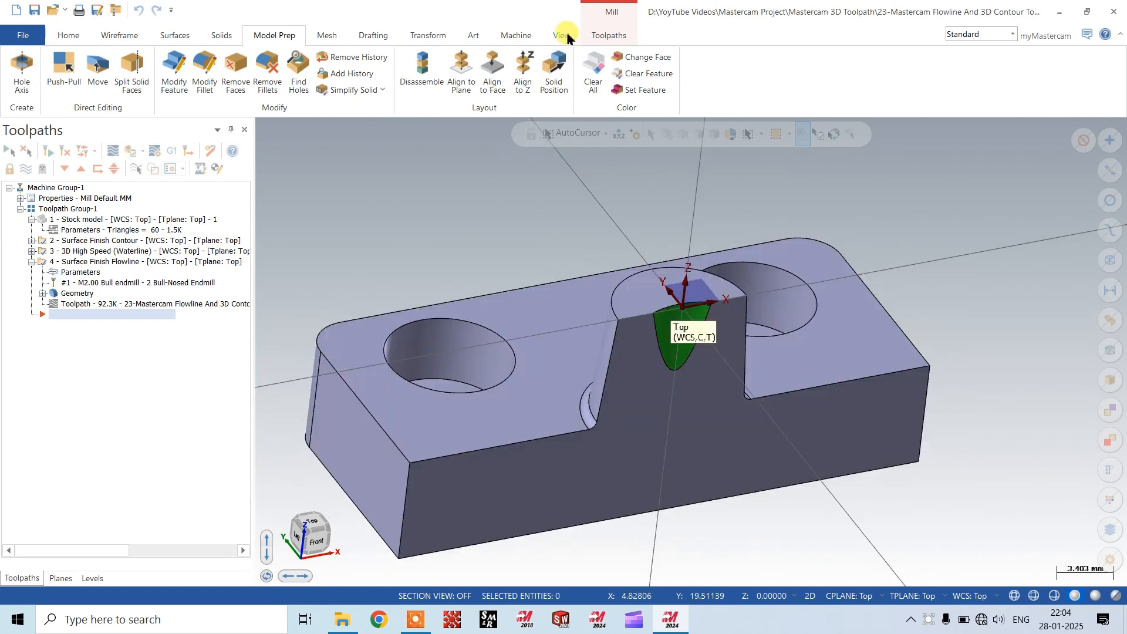
pyautogui.click(562, 35)
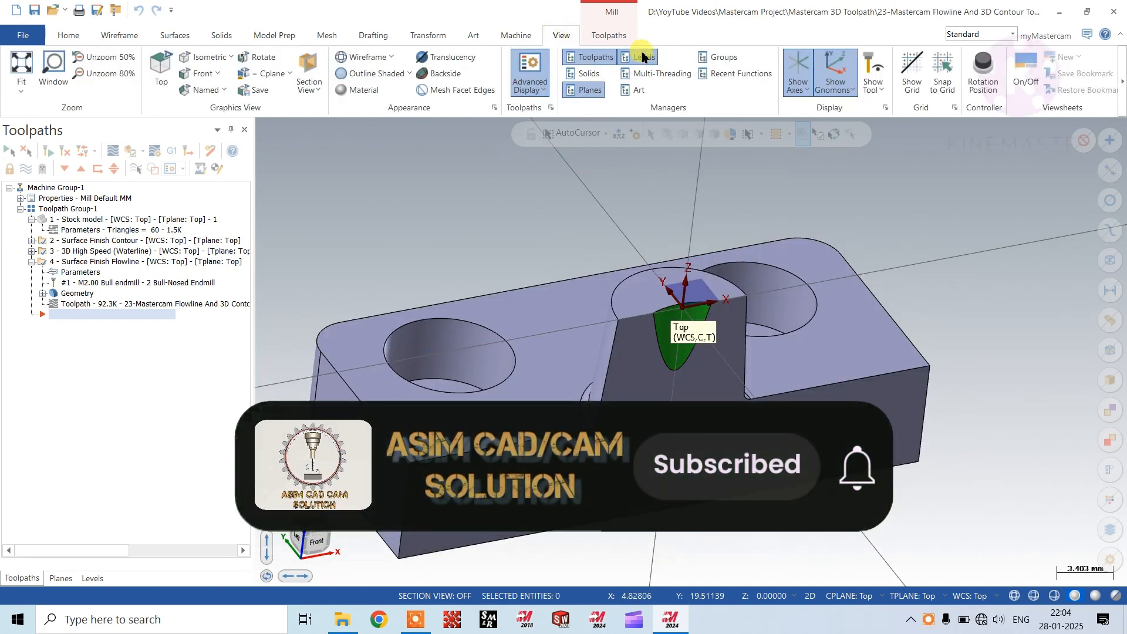
pyautogui.click(835, 75)
pyautogui.scroll(2, 628, 294)
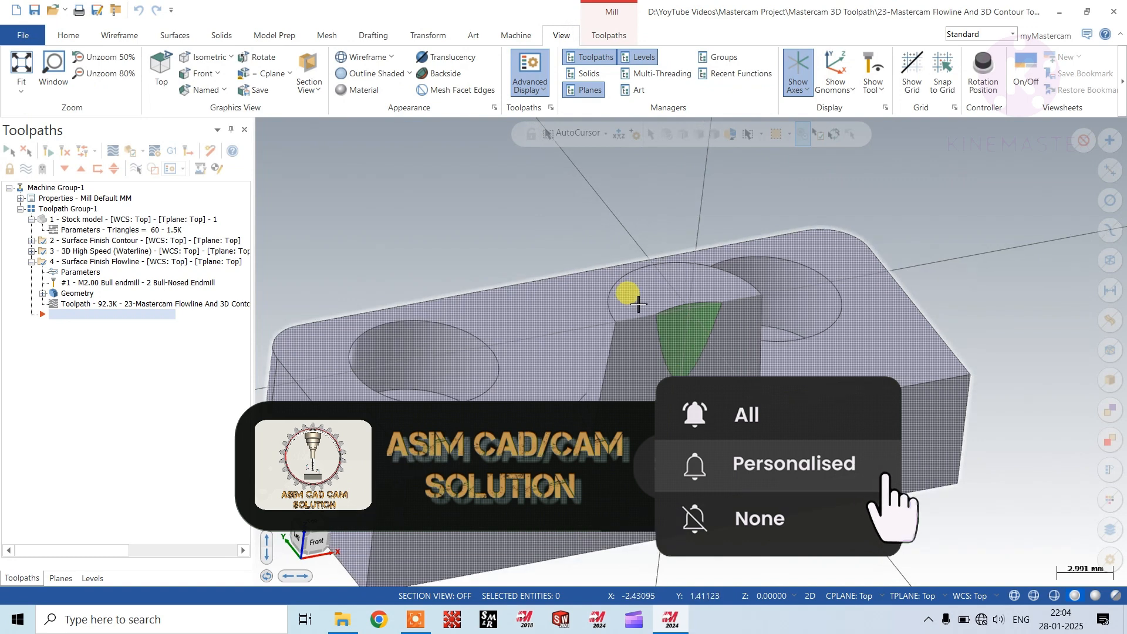
# - Show only selected toolpaths and examine the Surface Finish Contour, High Speed Waterline and Surface Finish Flowline toolpaths one after another
pyautogui.click(608, 35)
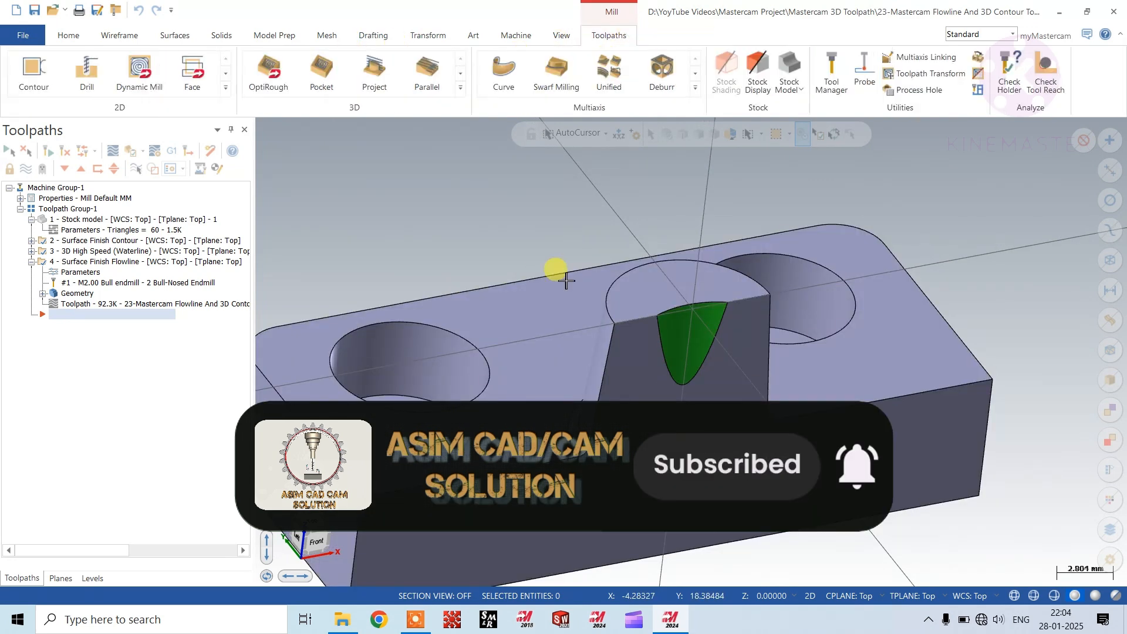
pyautogui.scroll(-1, 586, 254)
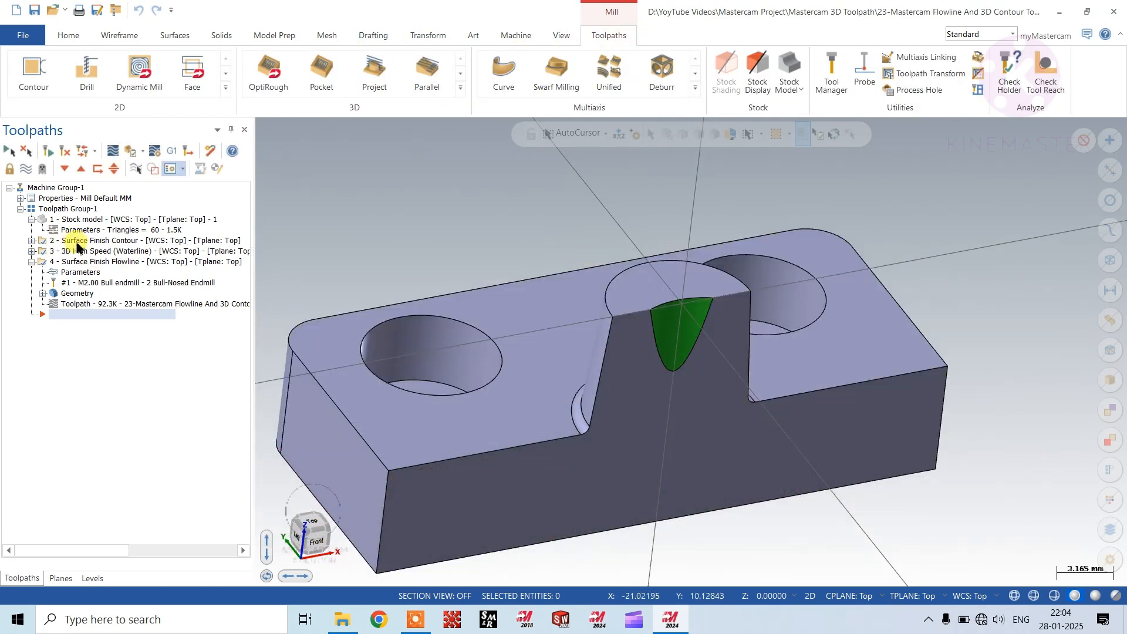
pyautogui.click(79, 244)
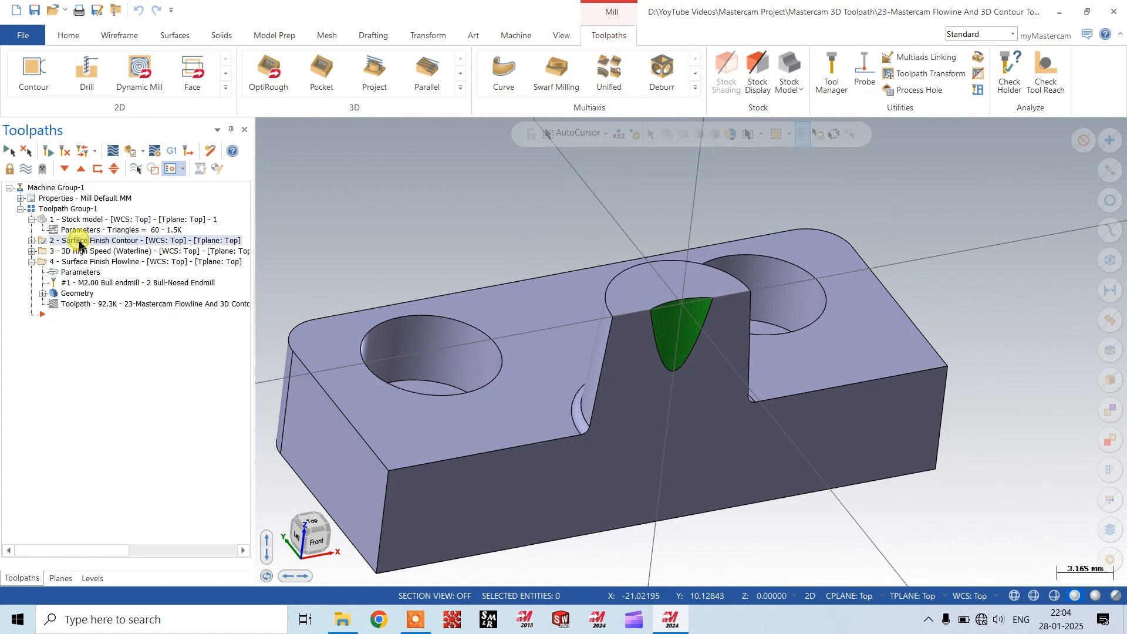
pyautogui.click(134, 169)
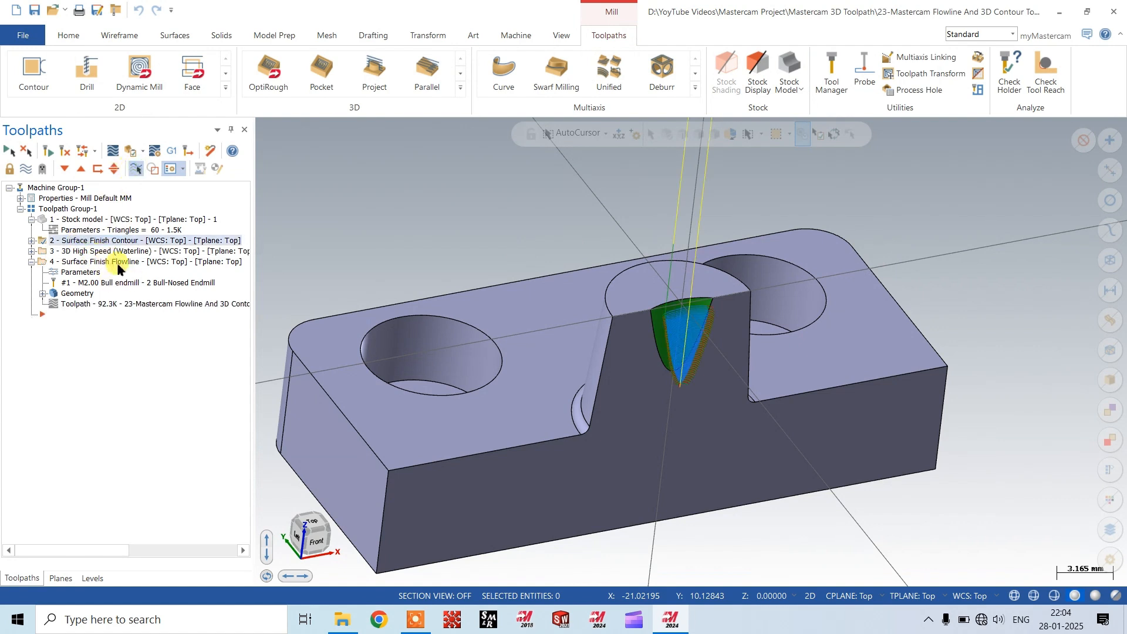
pyautogui.scroll(1, 578, 352)
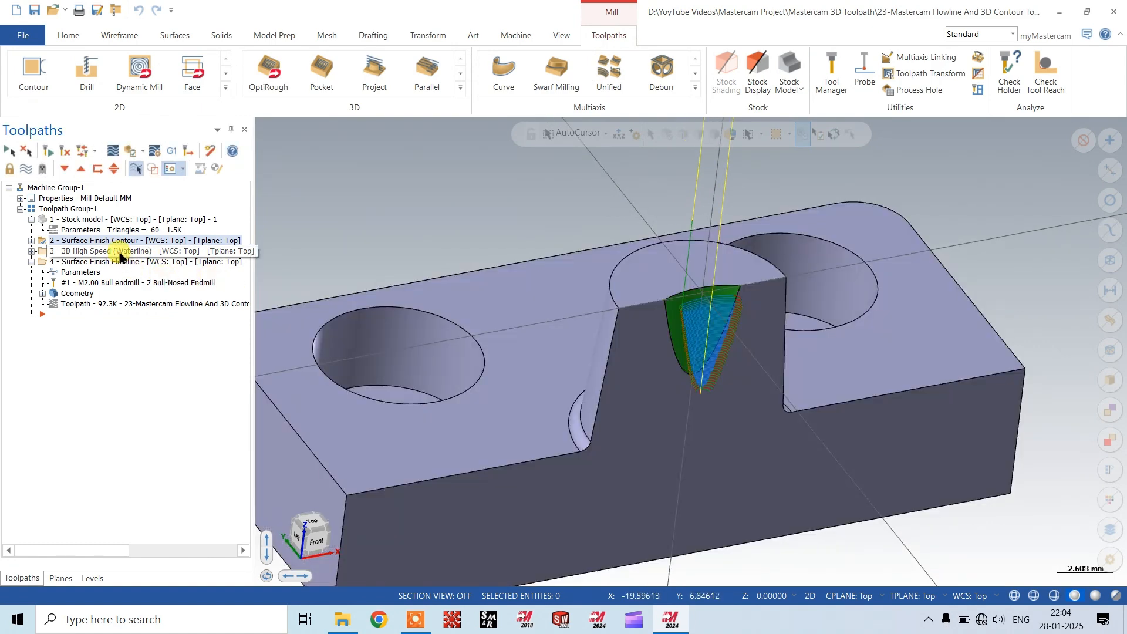
pyautogui.click(120, 252)
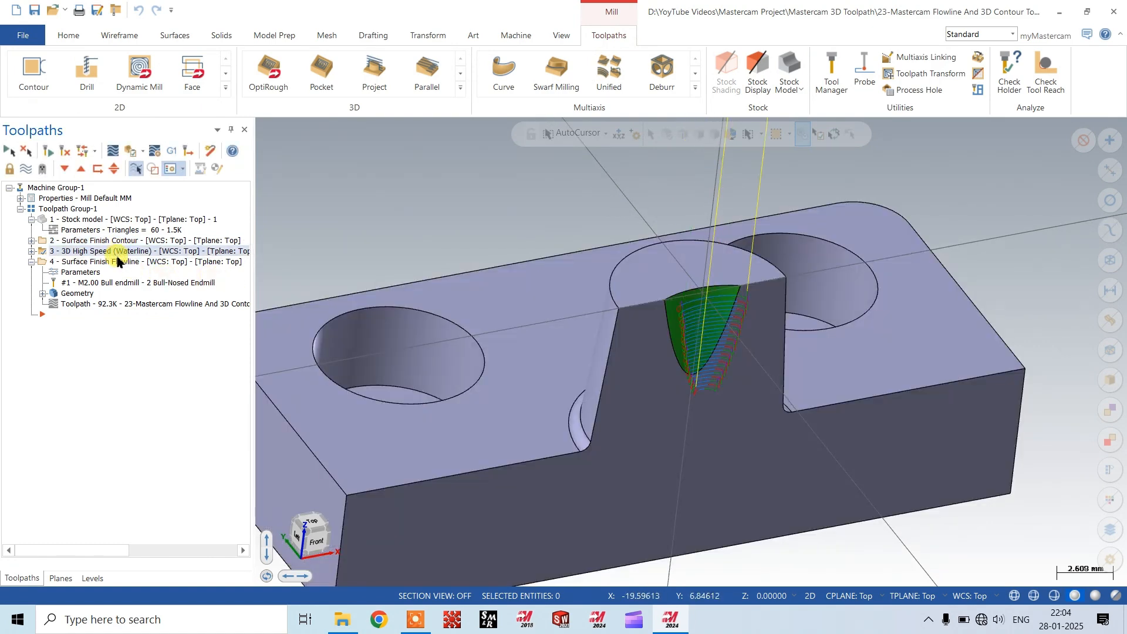
pyautogui.click(118, 262)
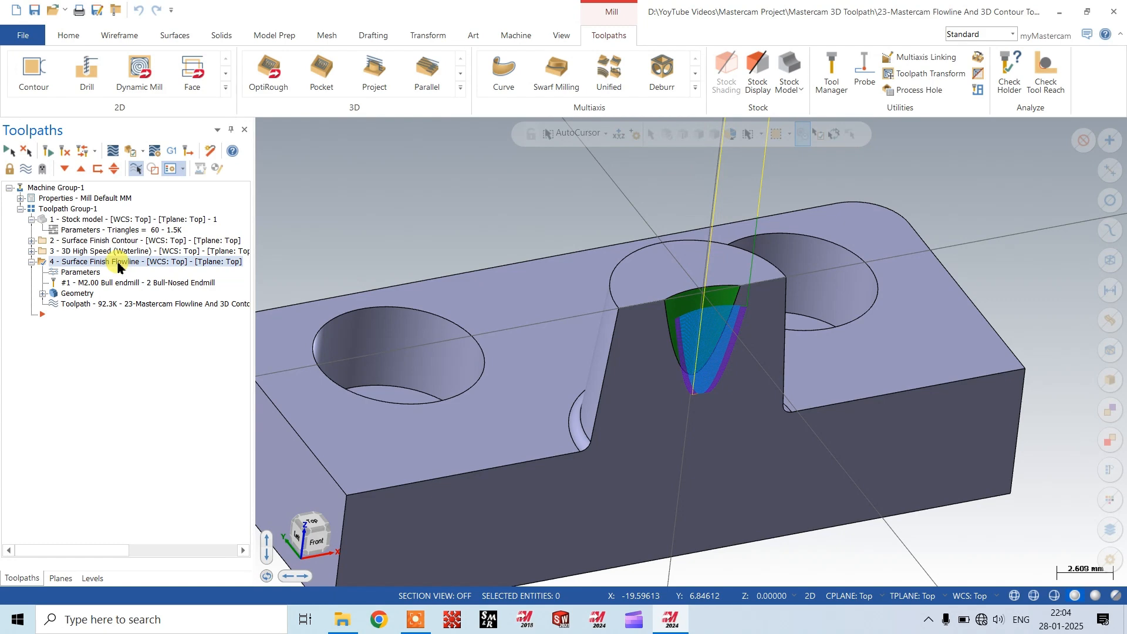
pyautogui.hscroll(1, 186, 220)
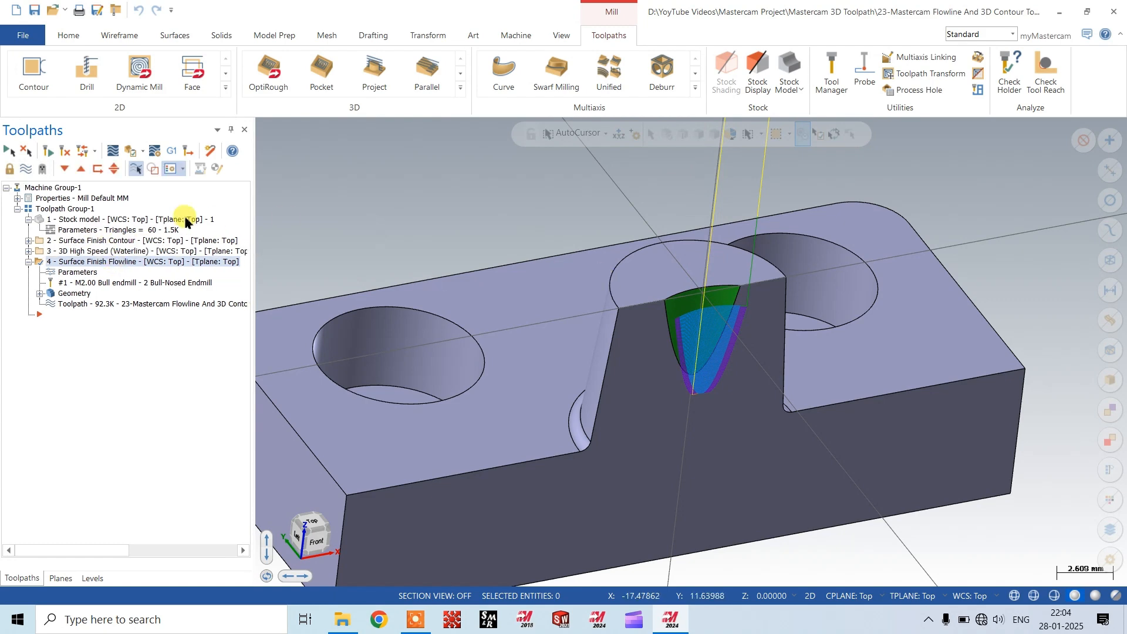
# - Add a new toolpath group below the existing one and hide the toolpaths of the existing operations
pyautogui.click(57, 211)
pyautogui.rightClick(57, 210)
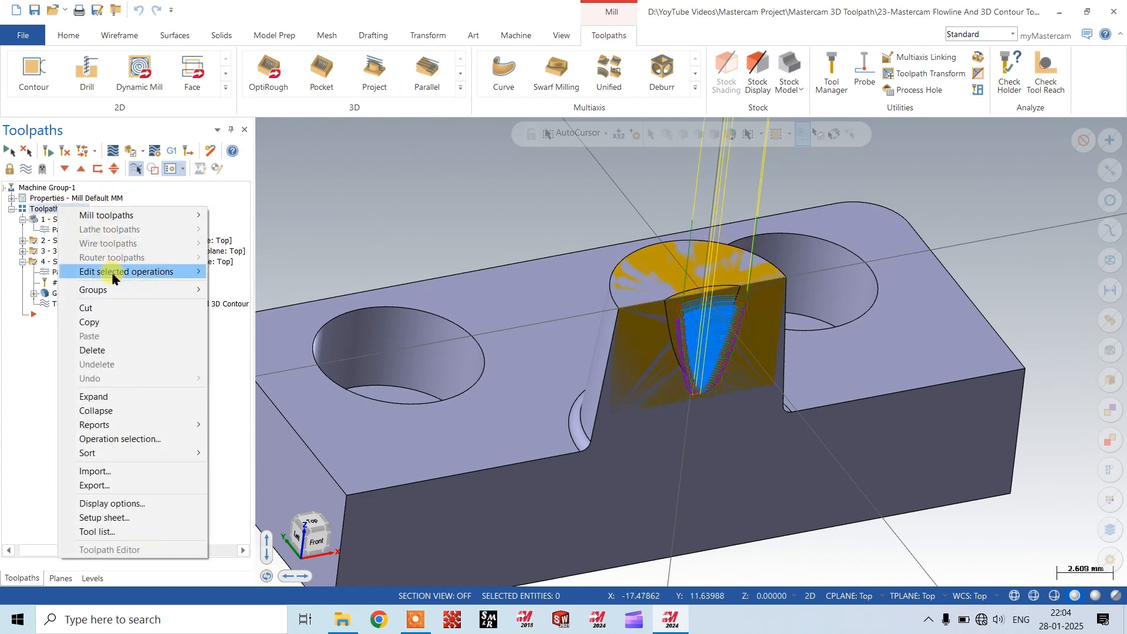
pyautogui.click(108, 289)
pyautogui.click(297, 304)
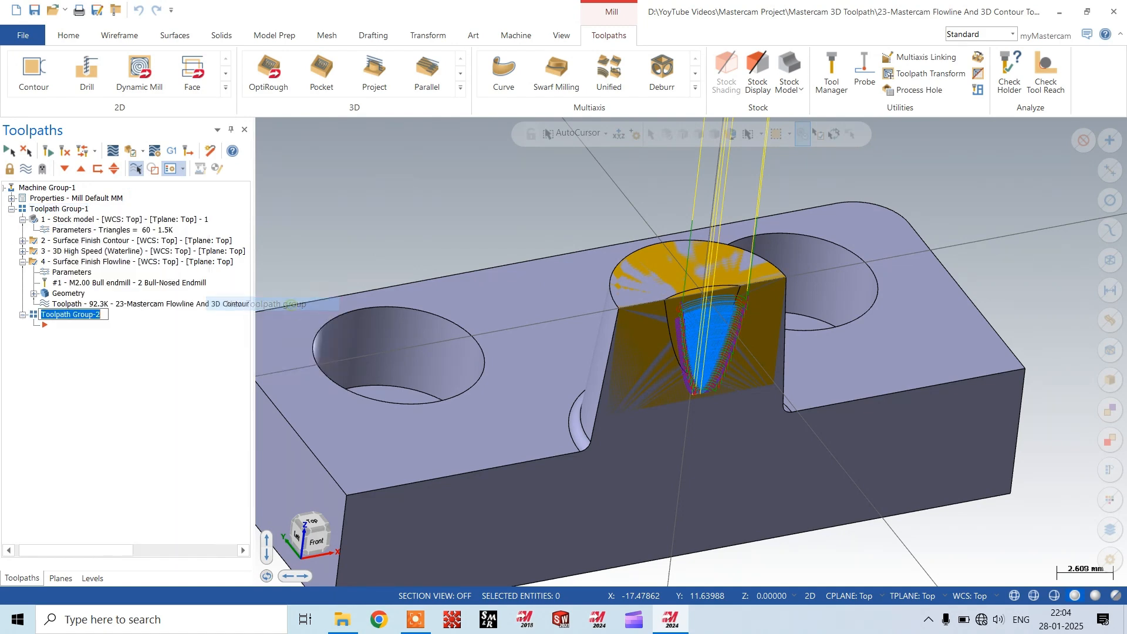
pyautogui.scroll(-1, 633, 383)
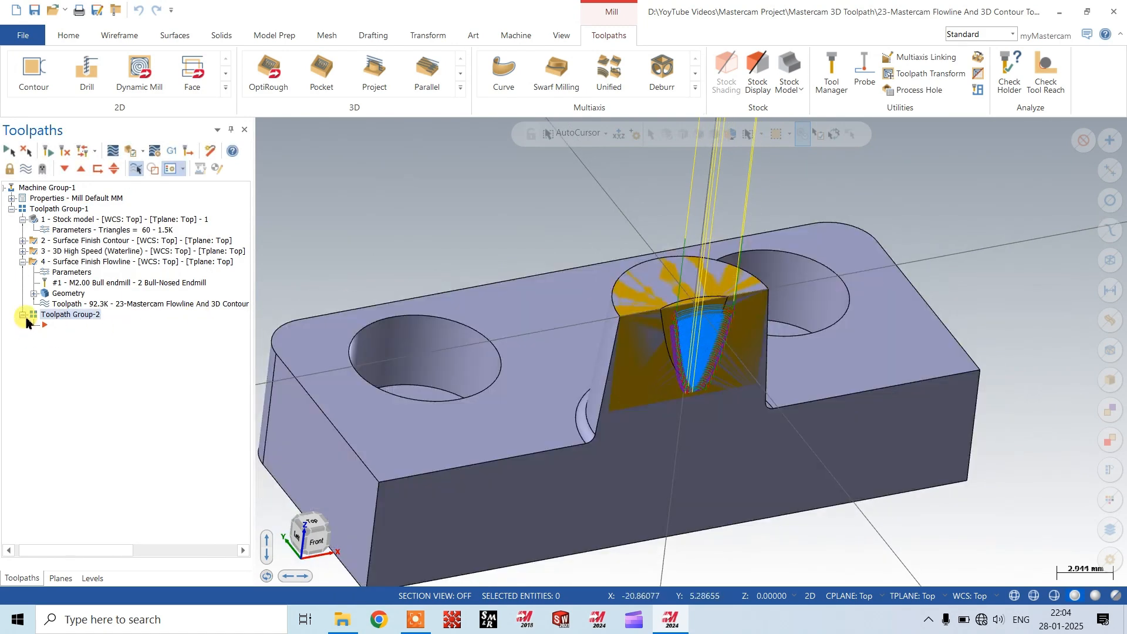
pyautogui.click(26, 170)
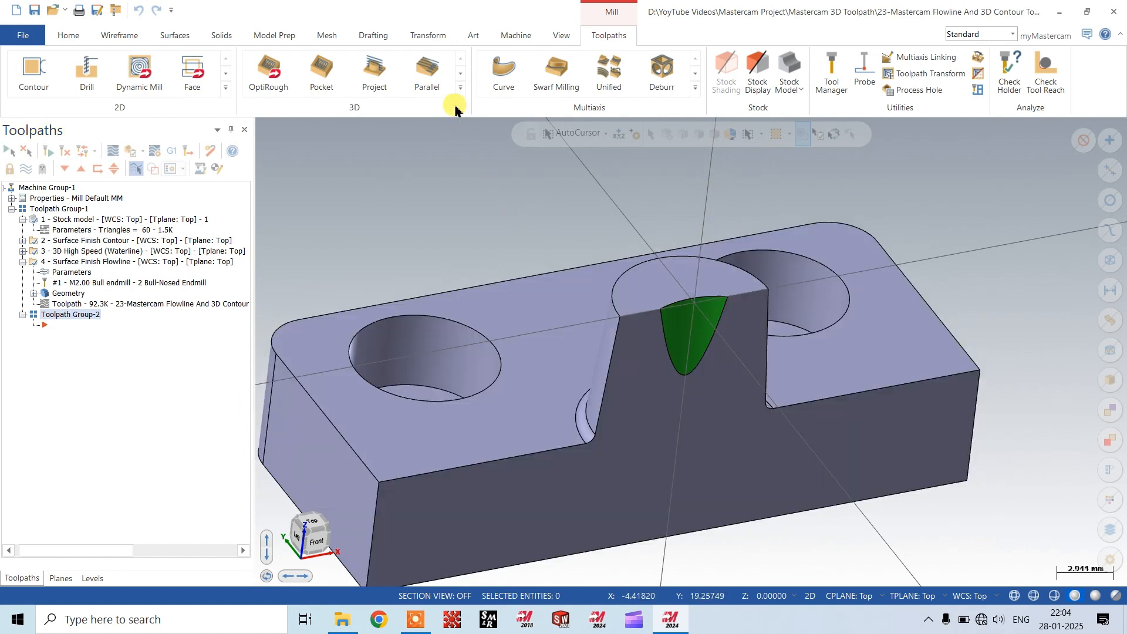
pyautogui.click(460, 87)
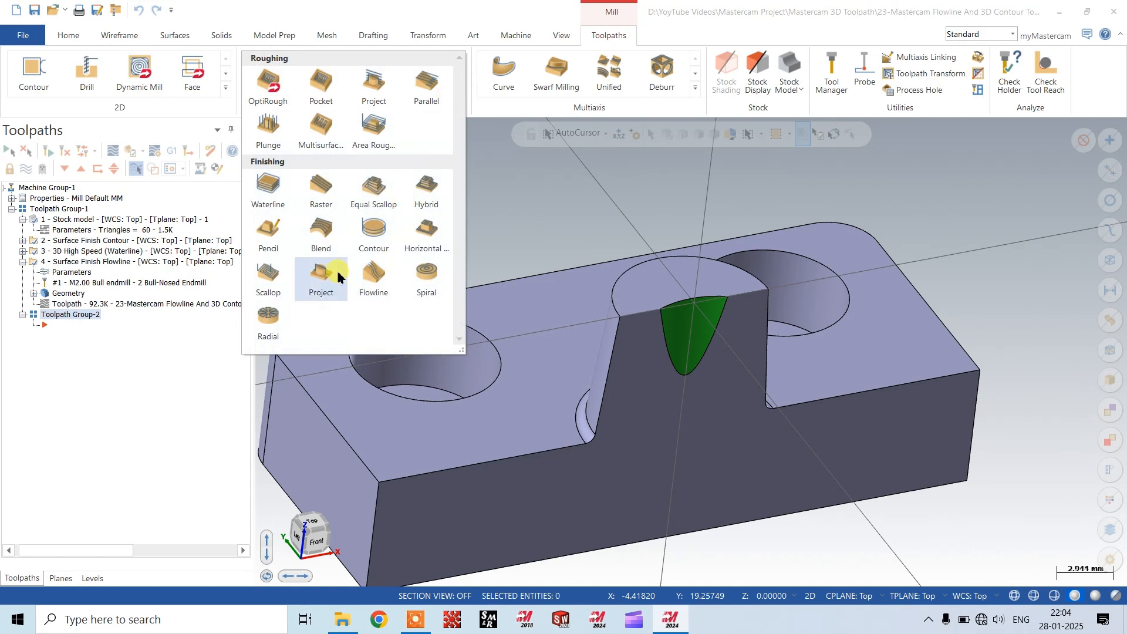
pyautogui.click(321, 230)
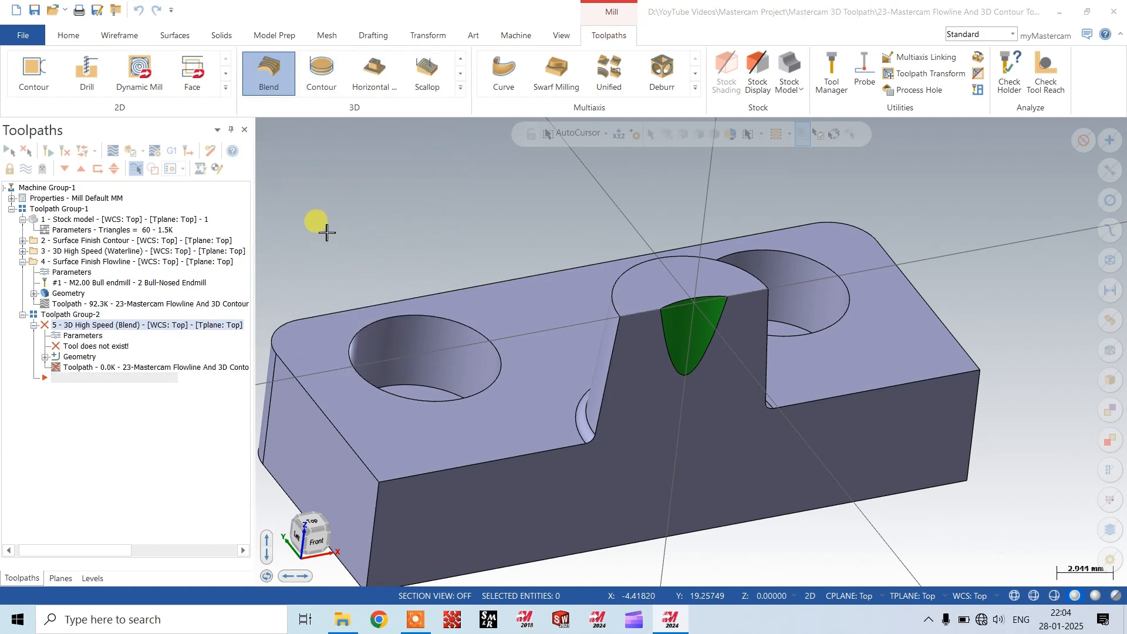
pyautogui.press('Escape')
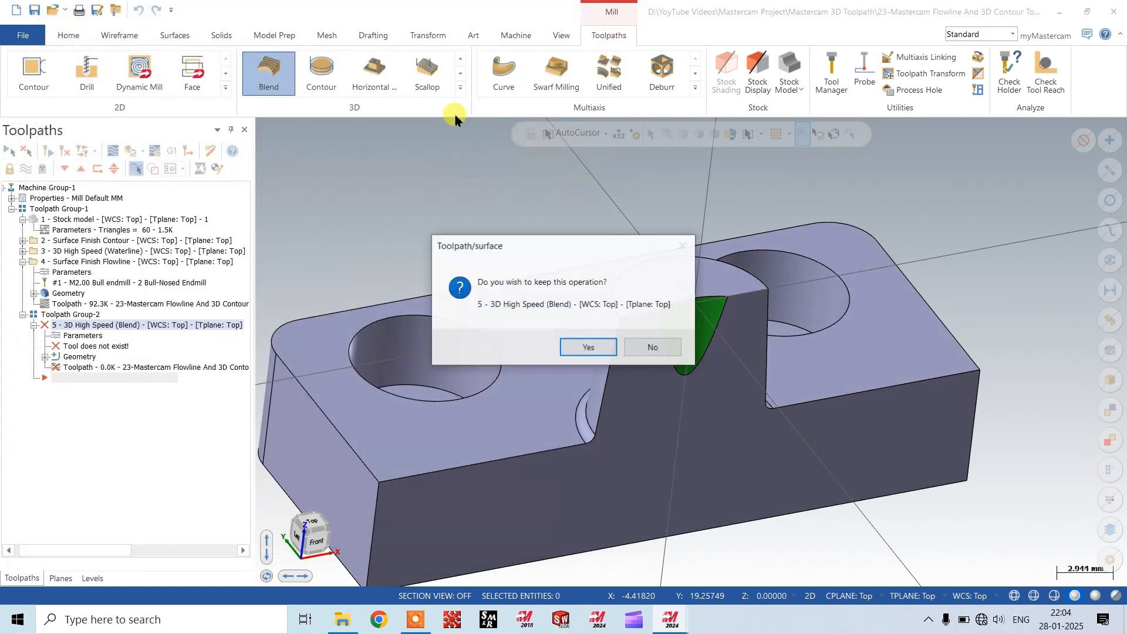
pyautogui.click(667, 349)
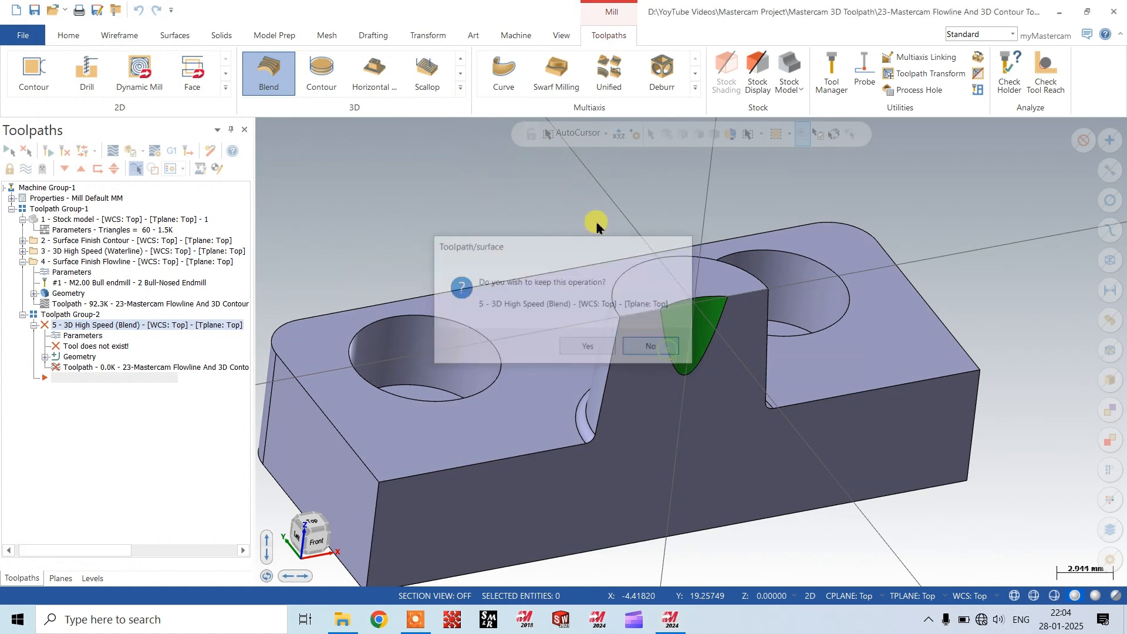
# - Start a finishing Flowline toolpath in the new group with the green recess face as its drive face
pyautogui.click(462, 89)
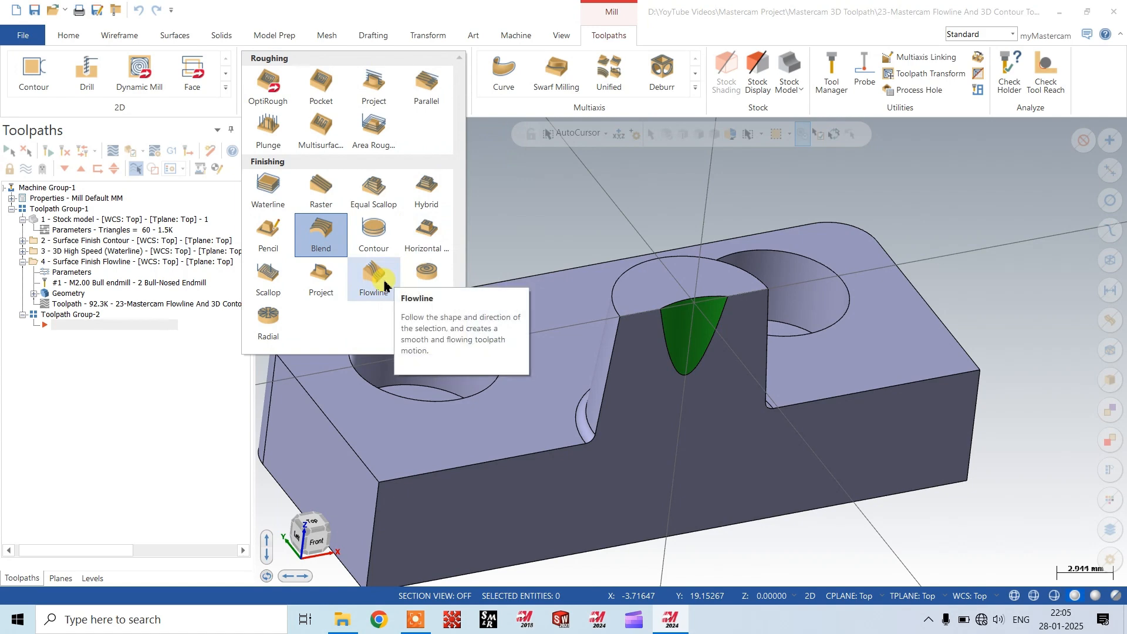
pyautogui.click(382, 281)
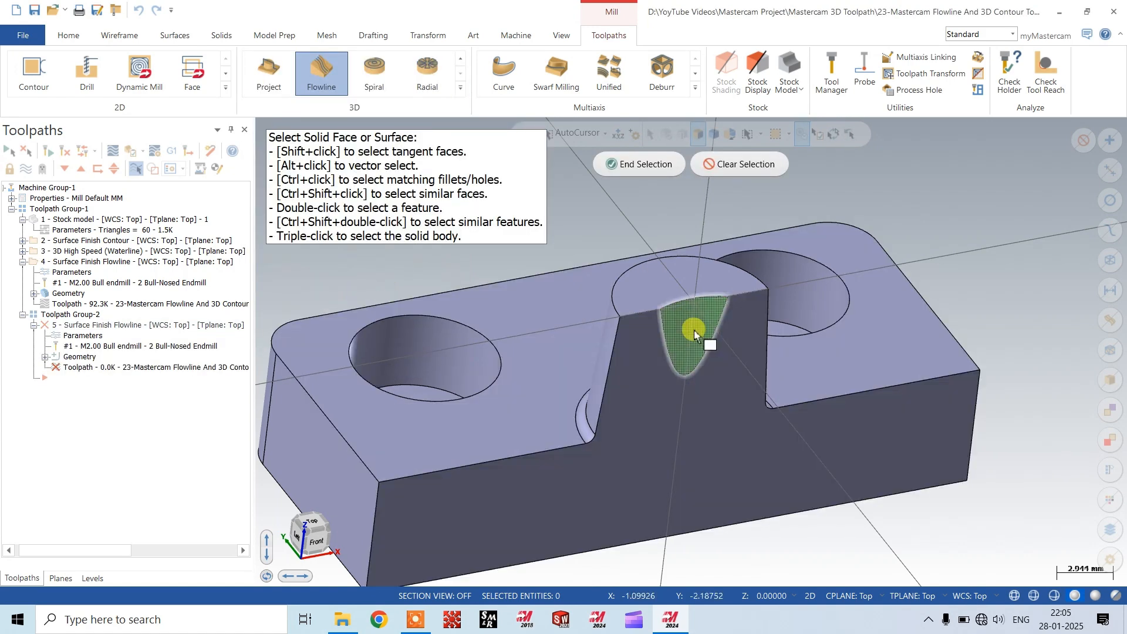
pyautogui.scroll(1, 694, 330)
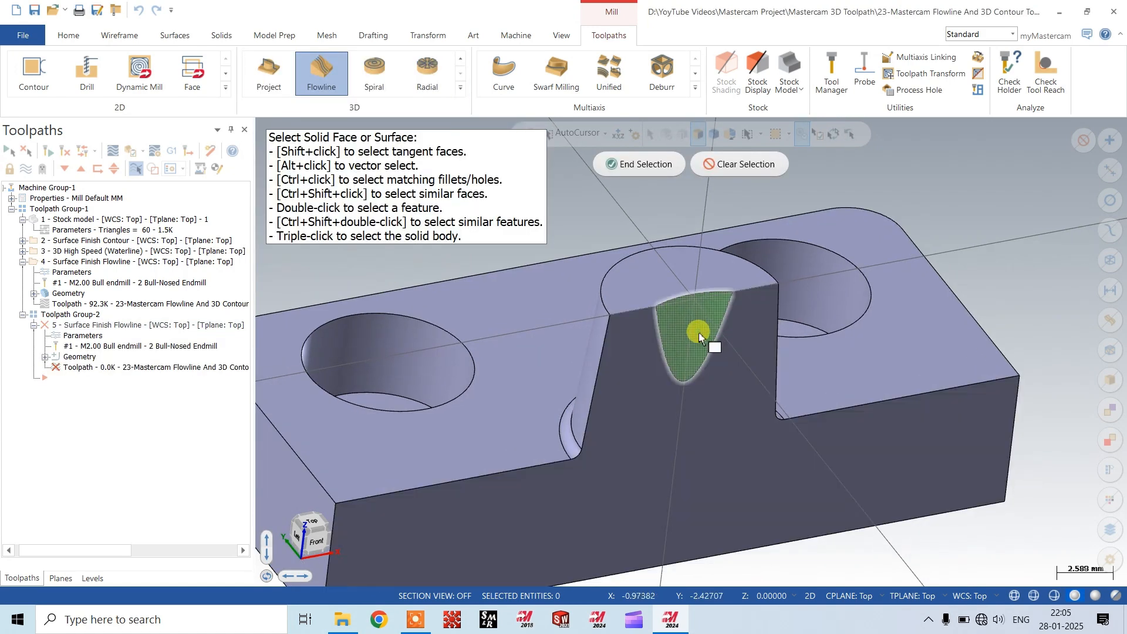
pyautogui.click(712, 303)
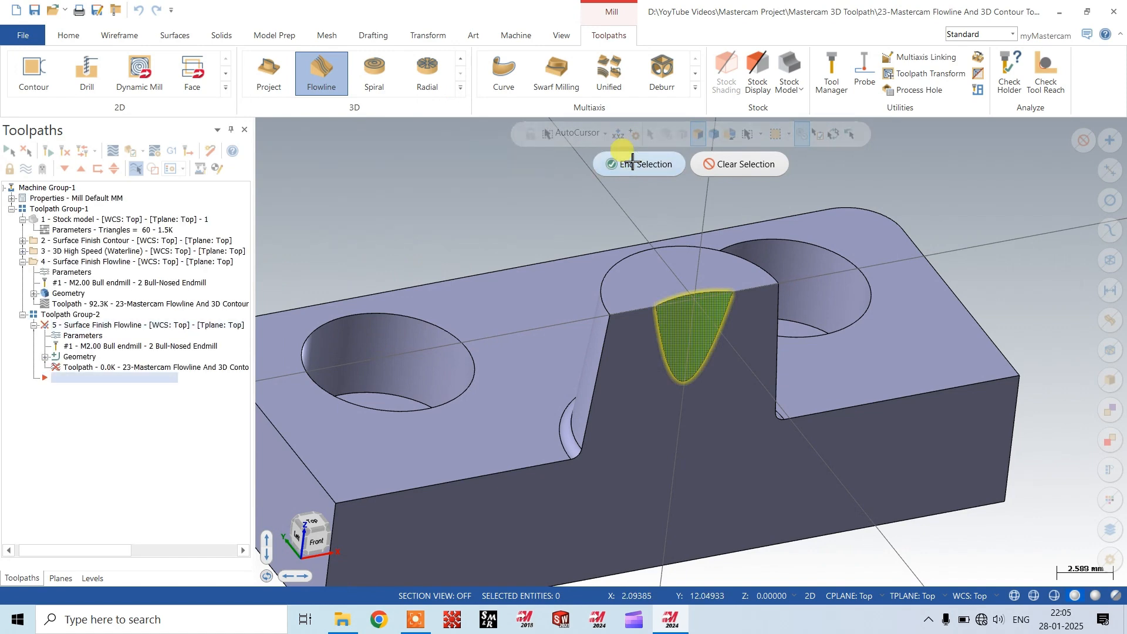
pyautogui.click(640, 164)
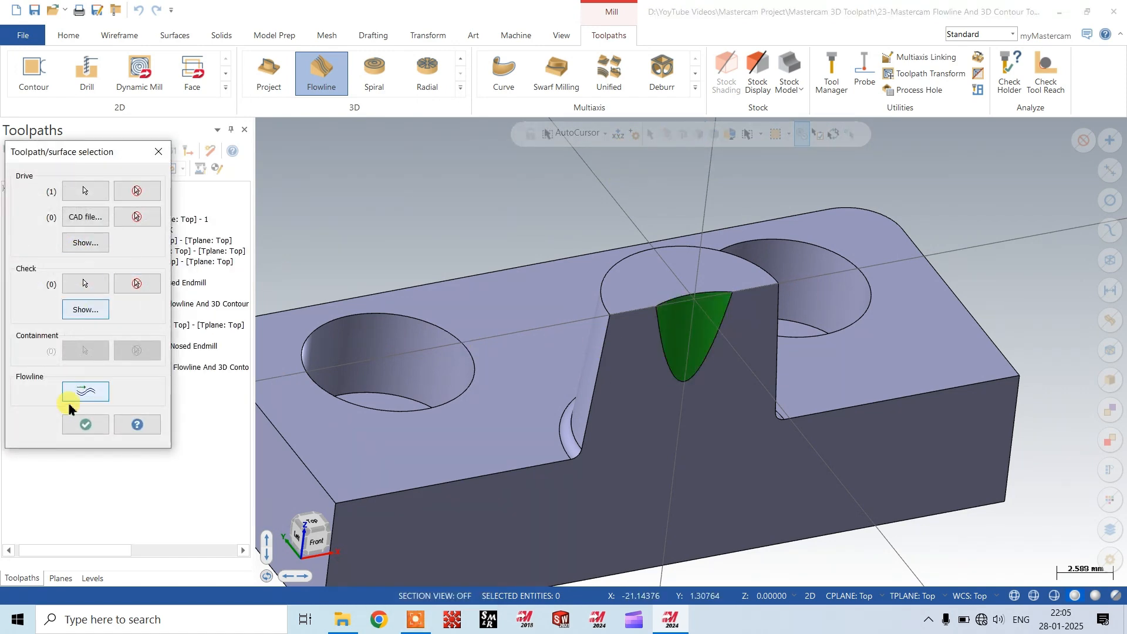
# - Check the flowline preview on the drive face, accept the flowline data and surface selection, and bring up the Surface Finish Flowline parameters
pyautogui.click(82, 392)
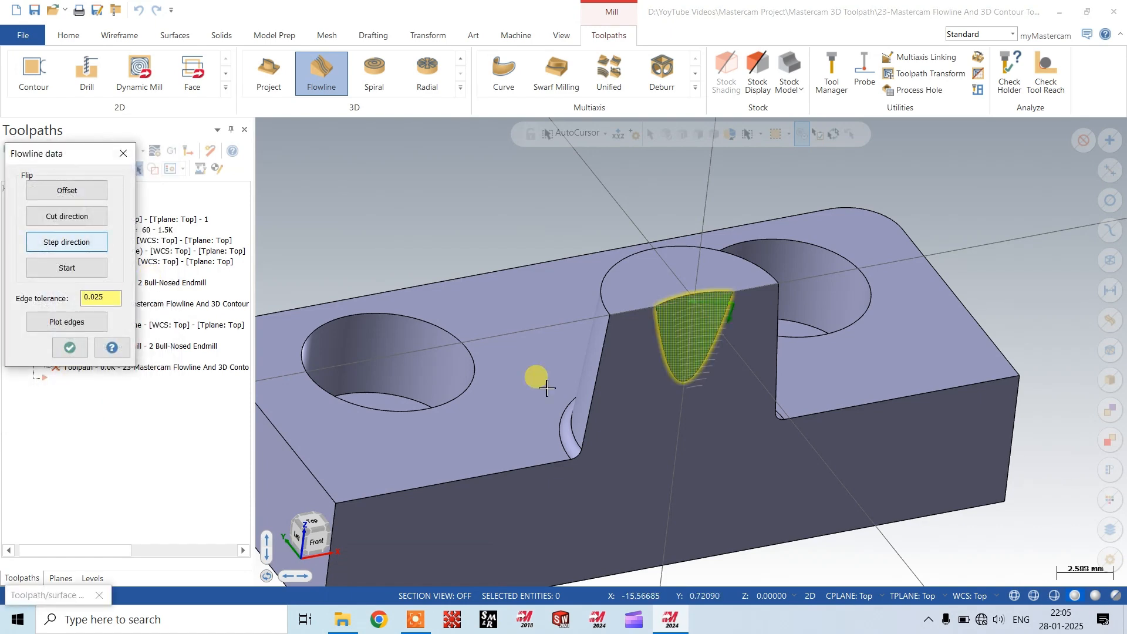
pyautogui.scroll(3, 702, 374)
pyautogui.moveTo(699, 374)
pyautogui.mouseDown(button='middle')
pyautogui.moveTo(613, 327)
pyautogui.moveTo(674, 385)
pyautogui.moveTo(679, 367)
pyautogui.moveTo(766, 384)
pyautogui.mouseUp(button='middle')
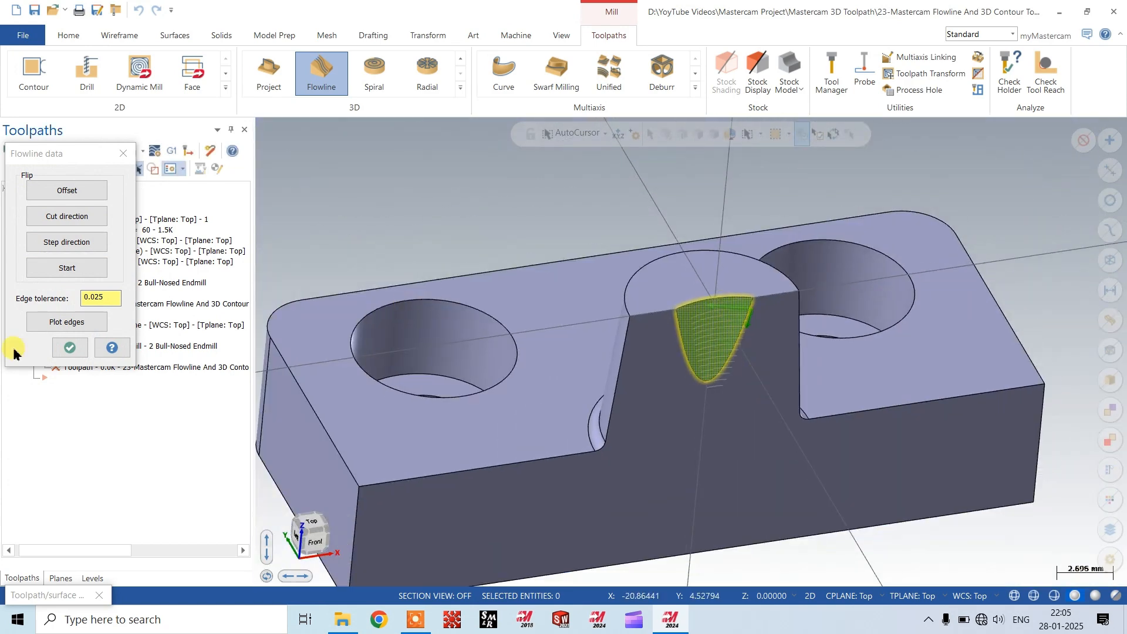
pyautogui.click(69, 349)
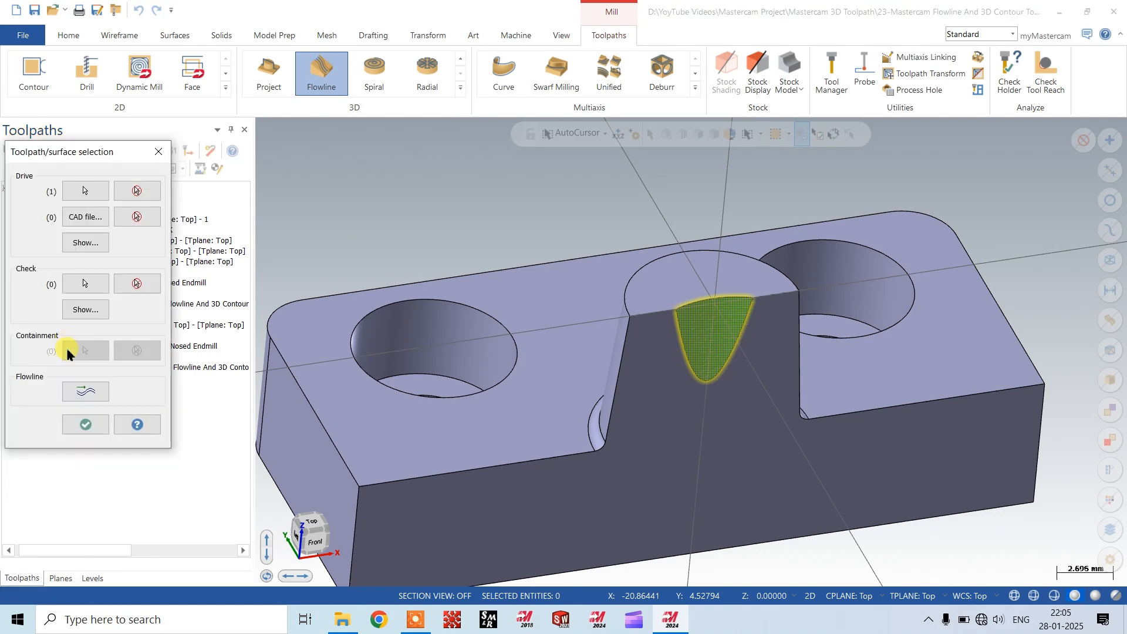
pyautogui.click(83, 425)
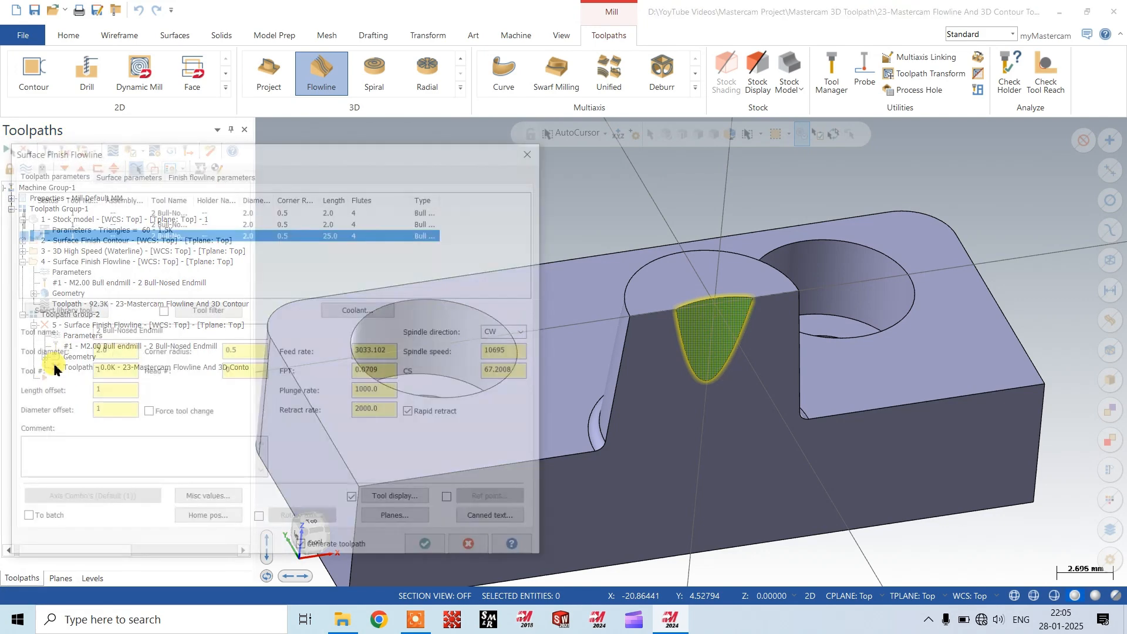
pyautogui.moveTo(176, 152); pyautogui.dragTo(206, 96)
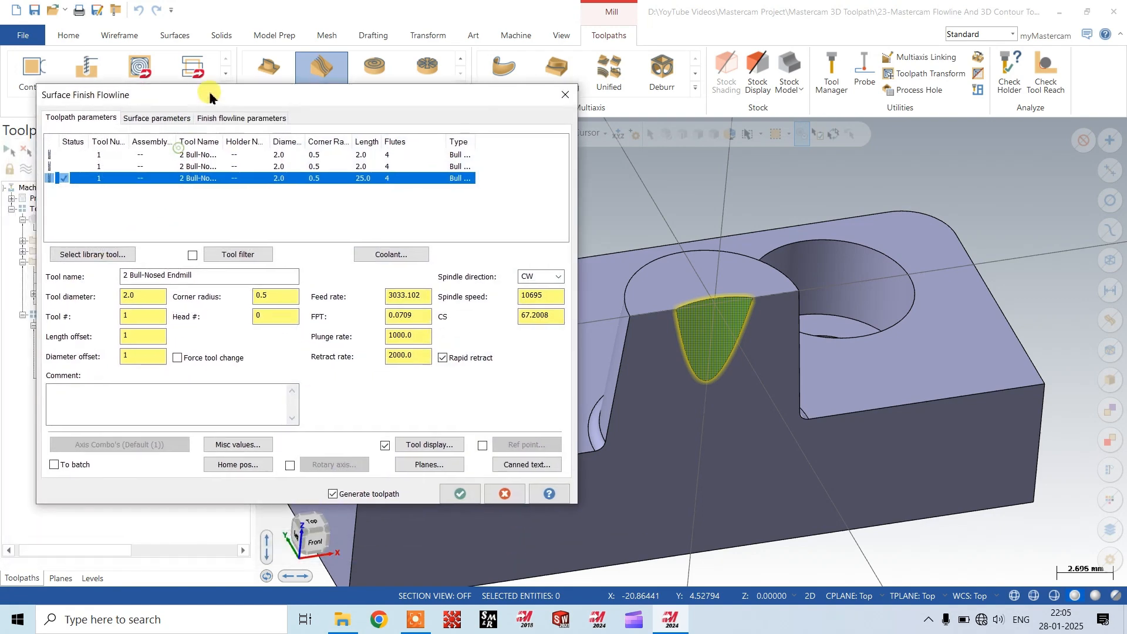
# - Create a bull endmill with 3 mm cutting diameter, 0.5 mm corner radius and 50 mm overall length for the flowline toolpath
pyautogui.rightClick(152, 213)
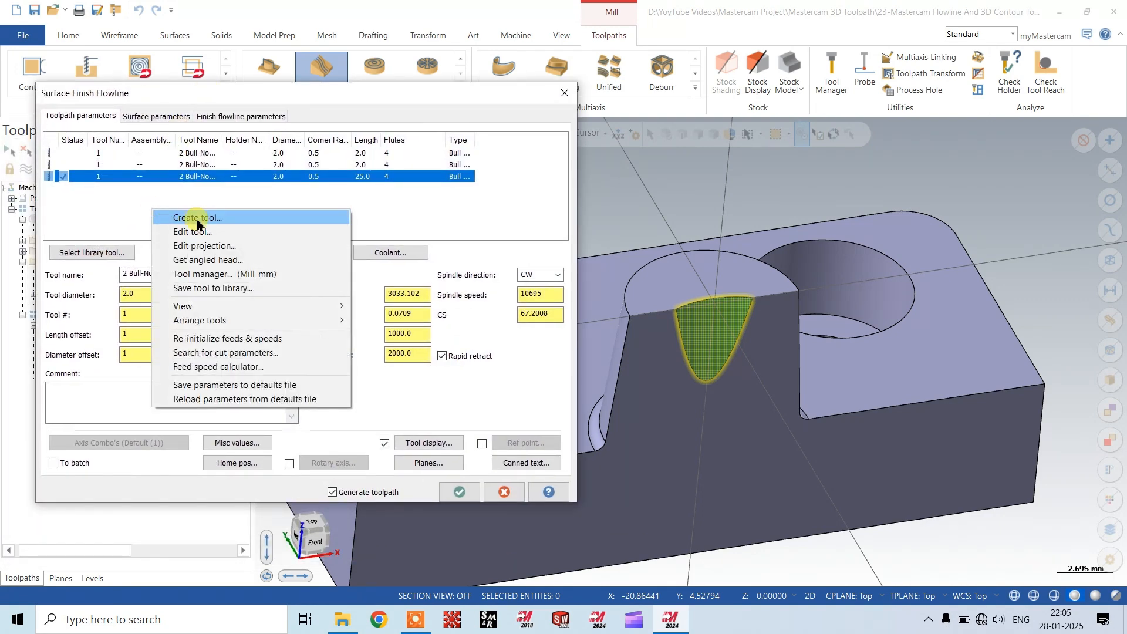
pyautogui.click(197, 218)
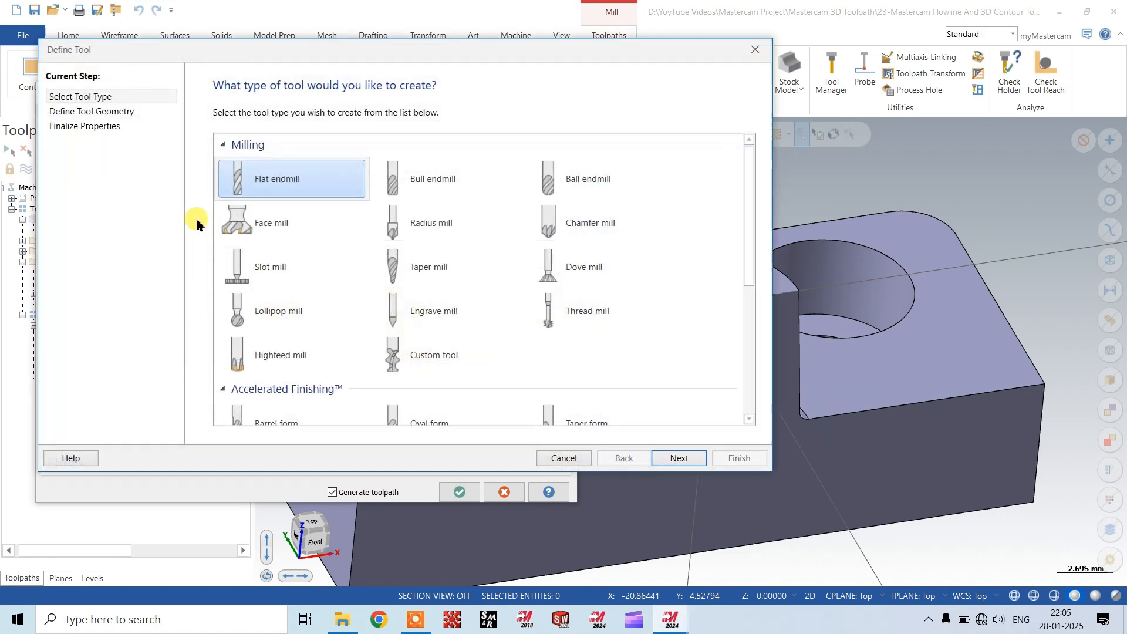
pyautogui.click(403, 181)
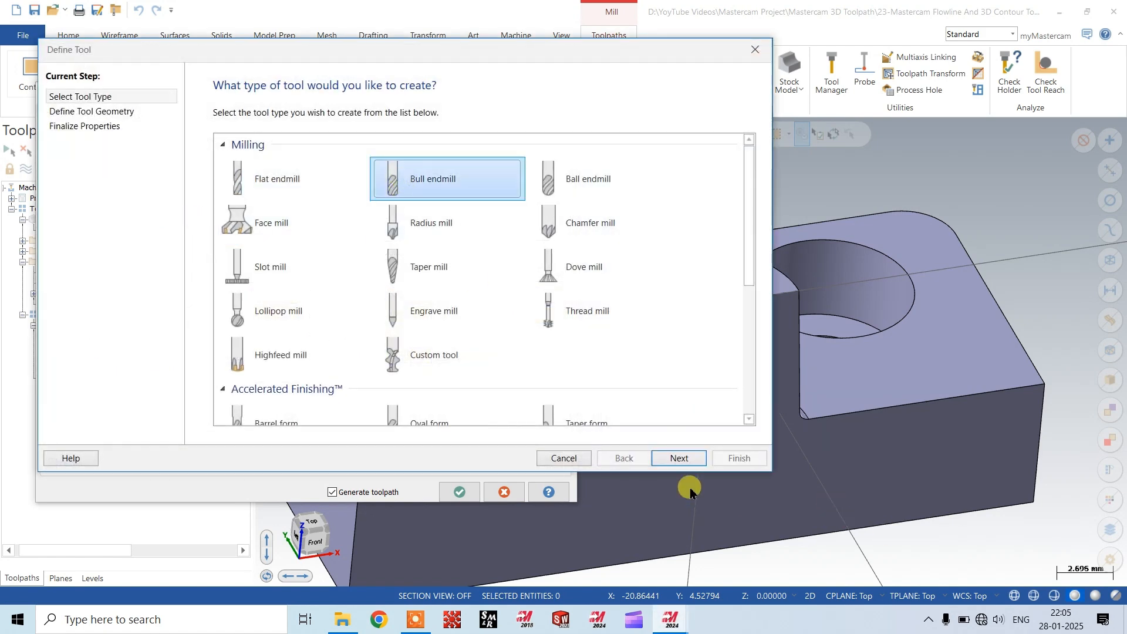
pyautogui.click(669, 460)
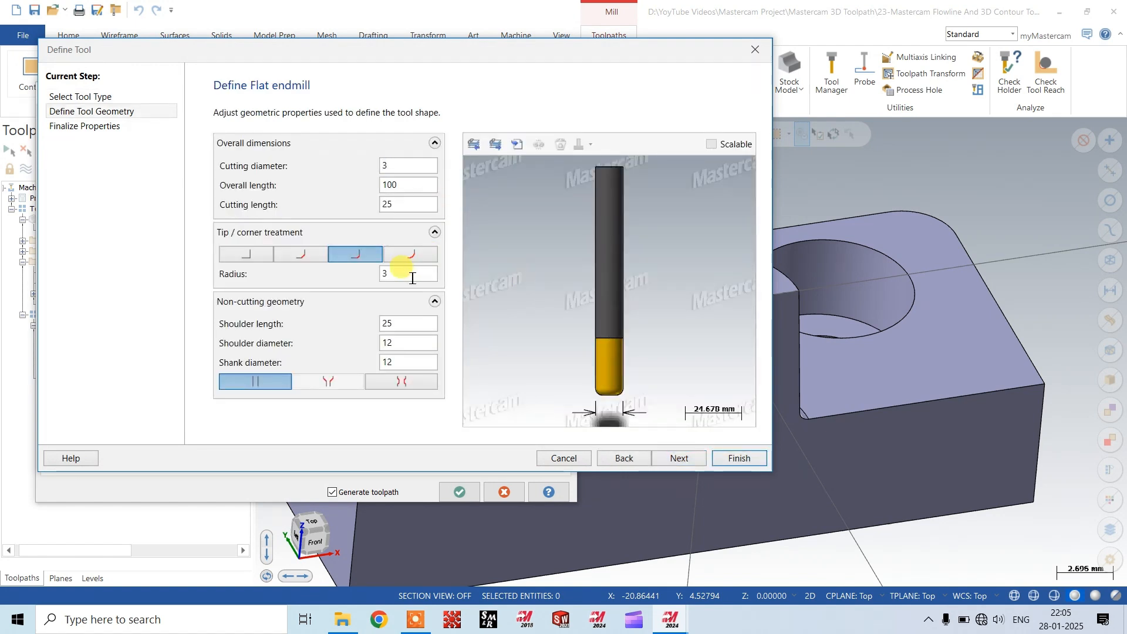
pyautogui.moveTo(412, 275); pyautogui.dragTo(327, 277)
pyautogui.write('0.5')
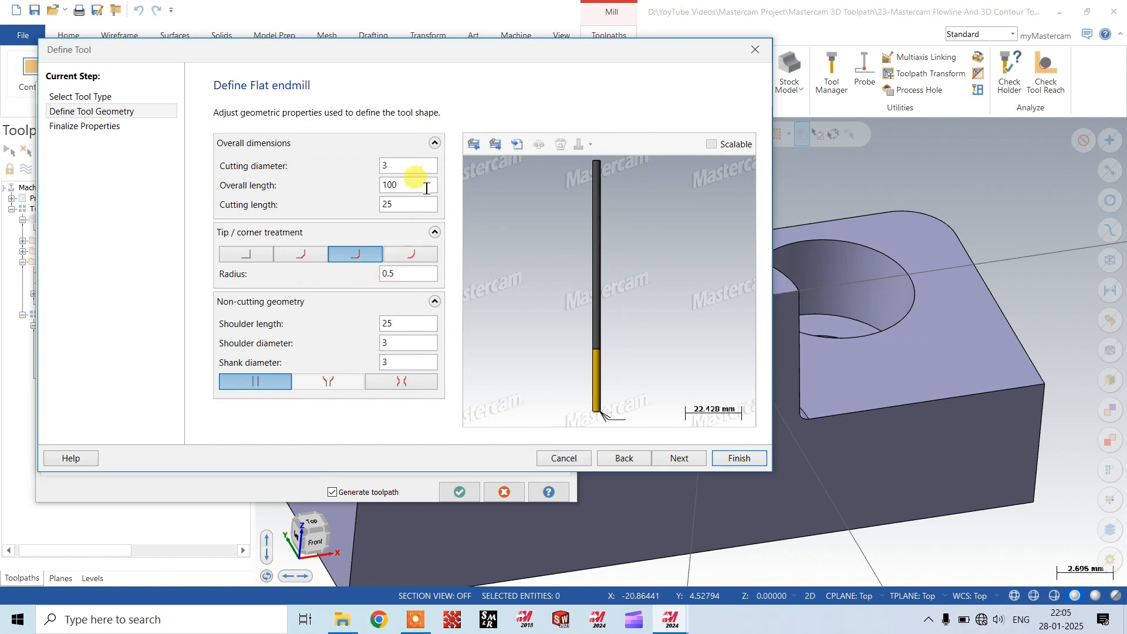
pyautogui.moveTo(427, 189); pyautogui.dragTo(325, 190)
pyautogui.write('50')
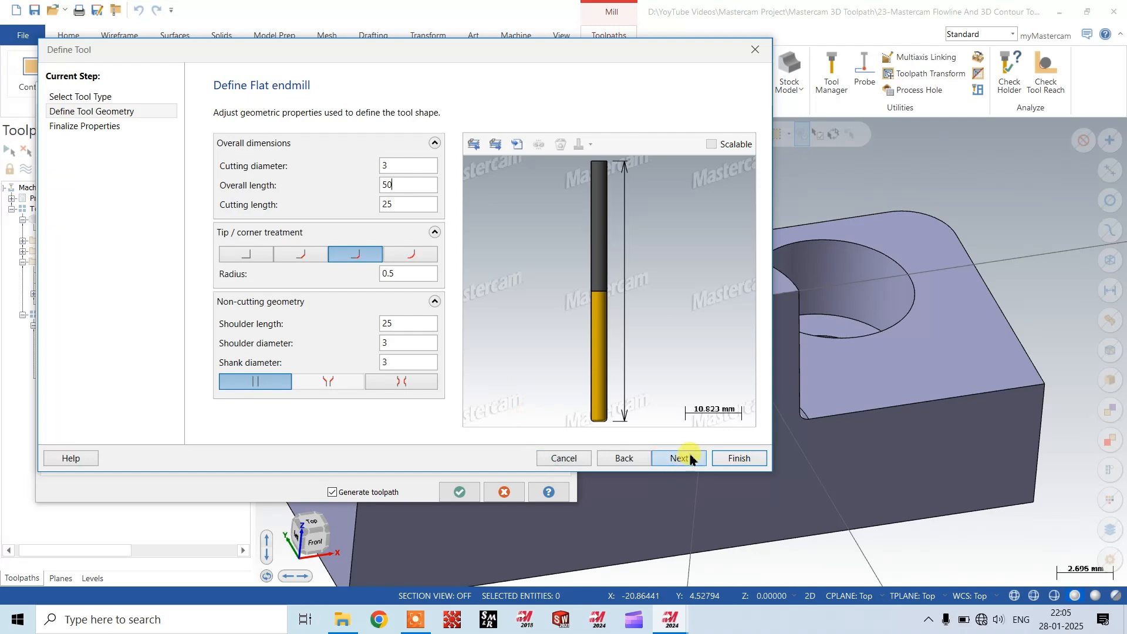
pyautogui.click(732, 460)
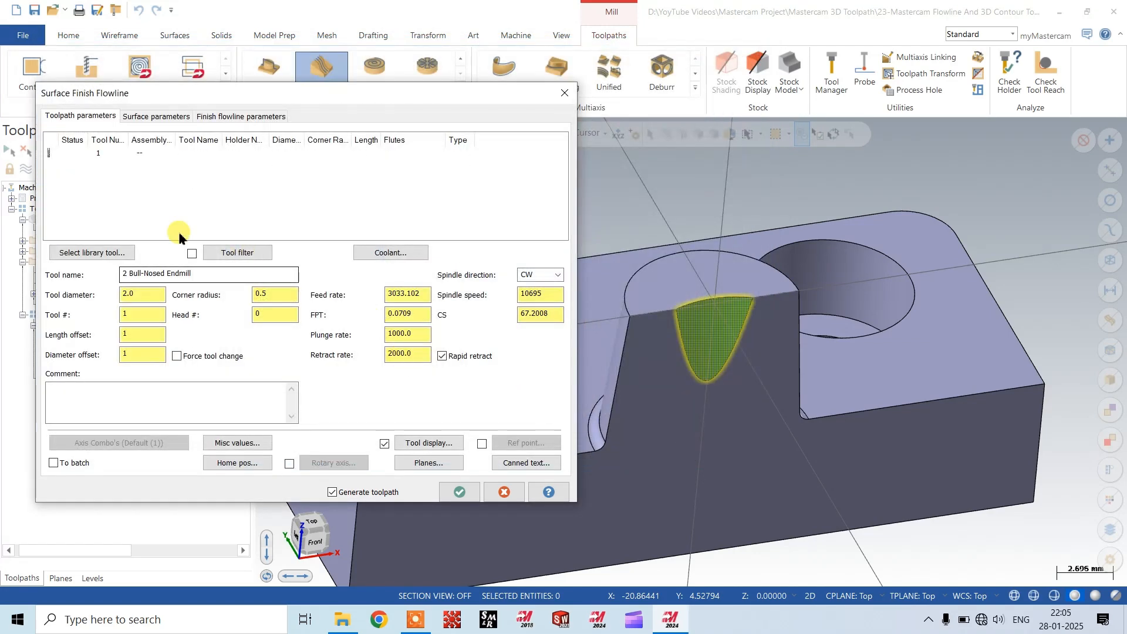
# - Review the surface parameters and set the finish flowline stepover distance to 0.08 mm
pyautogui.click(184, 118)
pyautogui.click(129, 117)
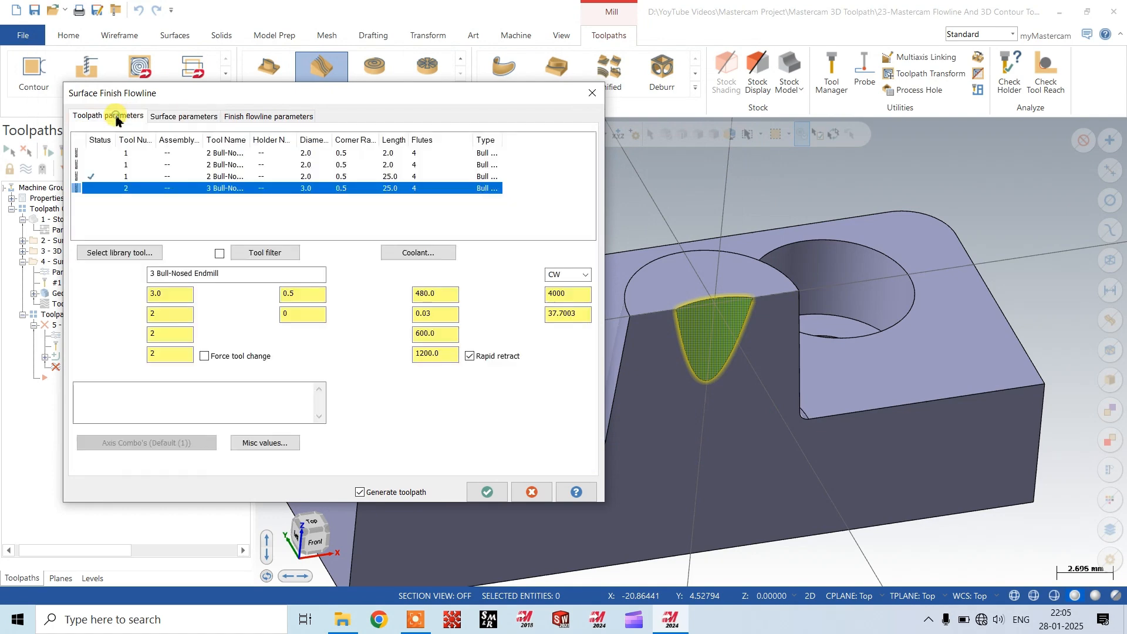
pyautogui.click(190, 118)
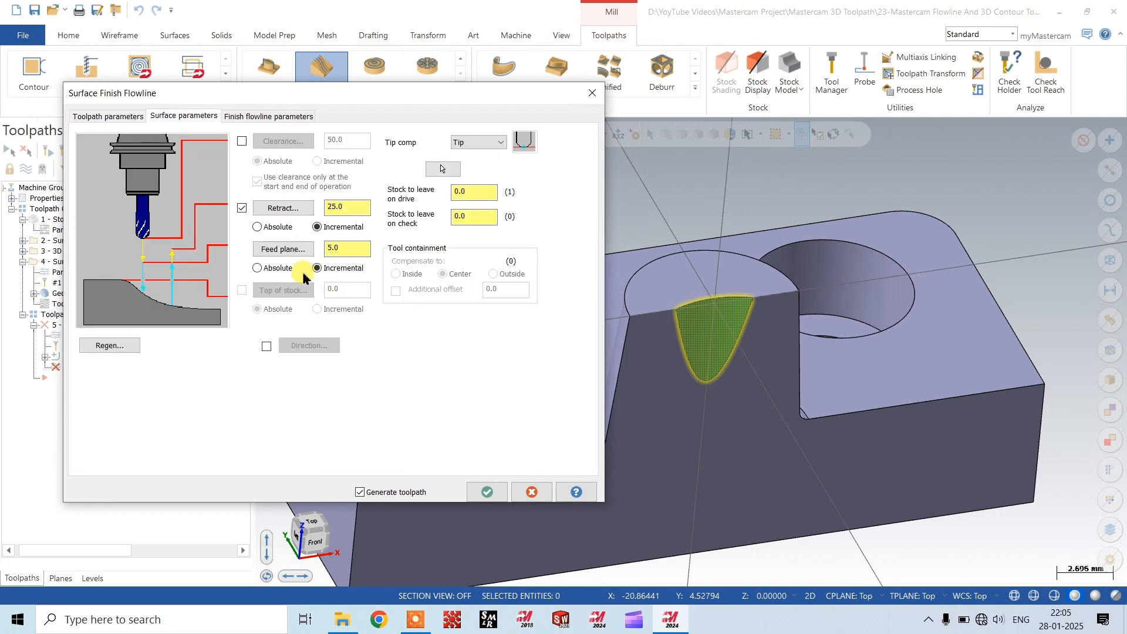
pyautogui.click(247, 117)
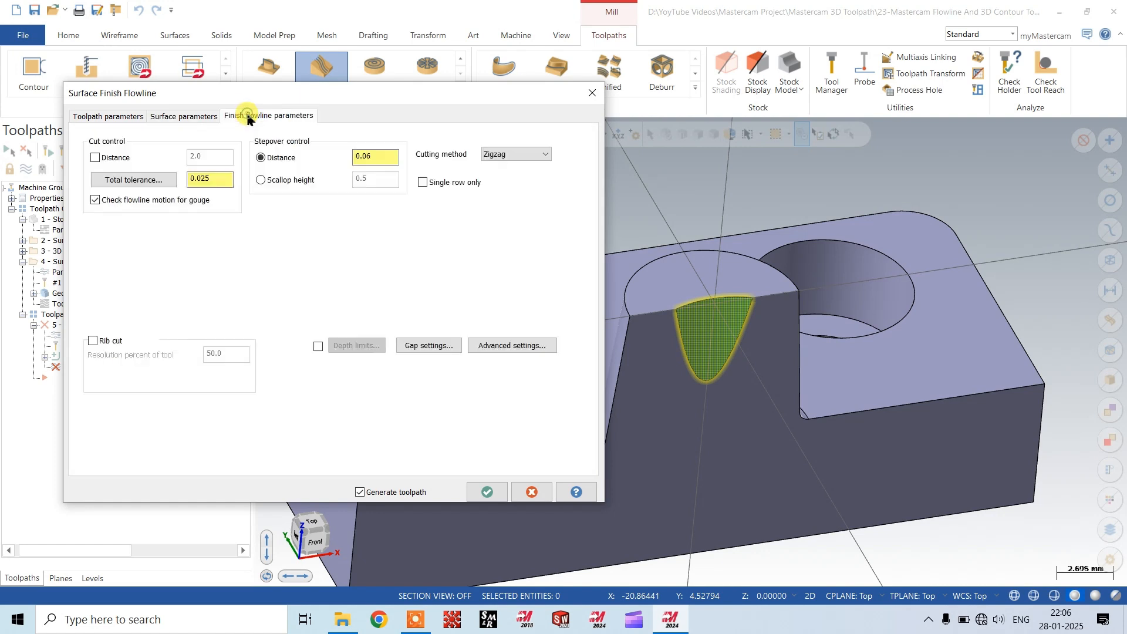
pyautogui.doubleClick(383, 158)
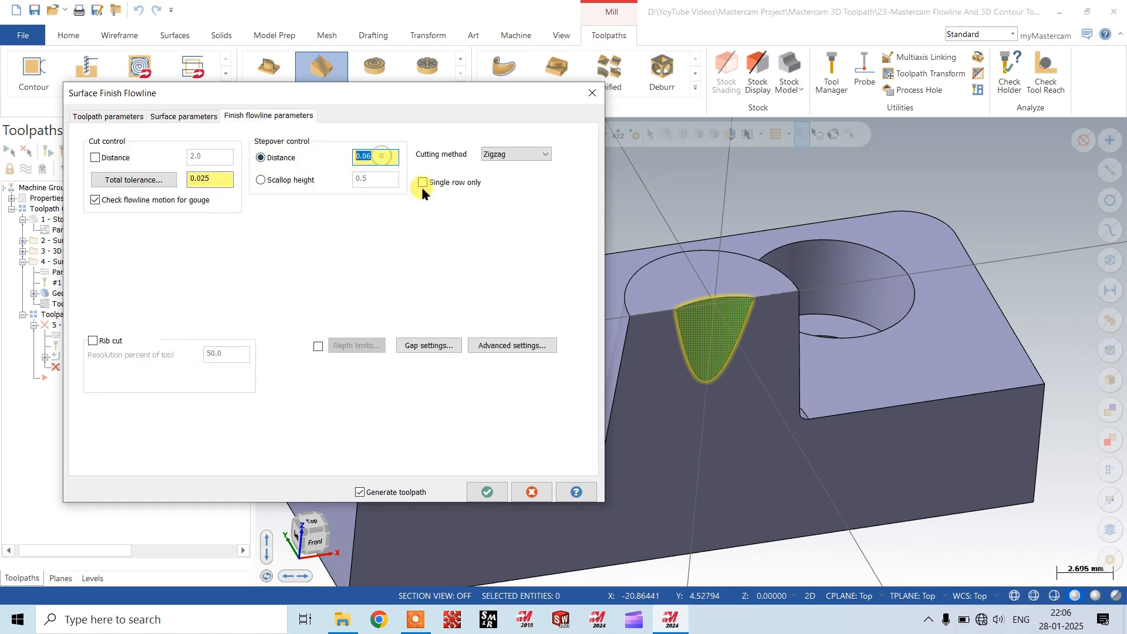
pyautogui.write('.08')
# - Set the flowline gap motion that keeps the tool down to Smooth and generate the toolpath
pyautogui.click(429, 346)
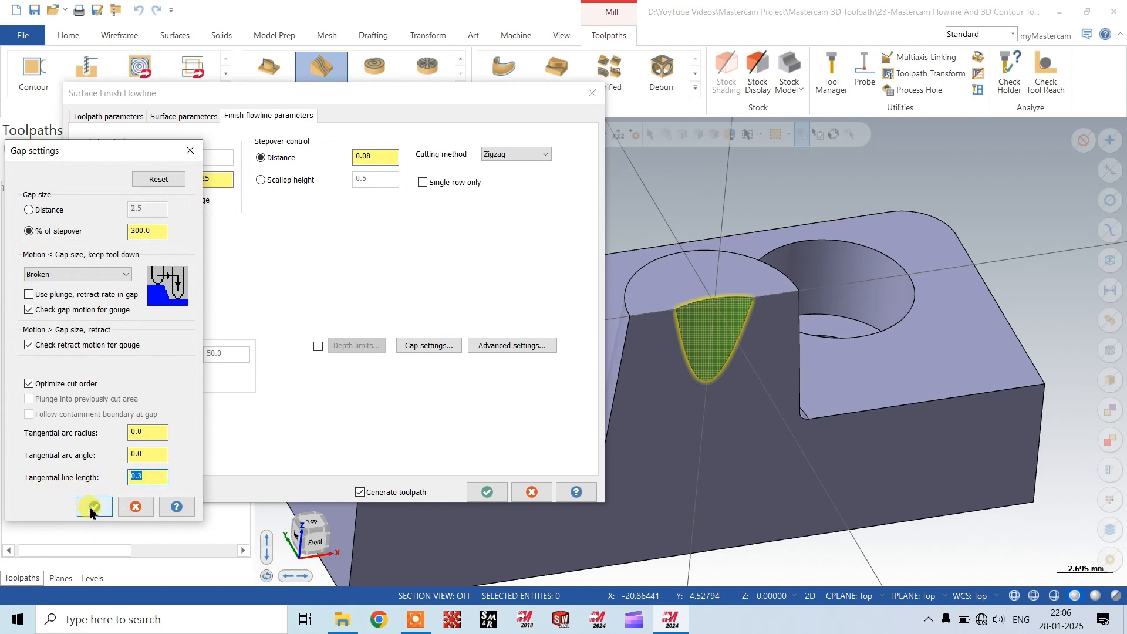
pyautogui.click(76, 274)
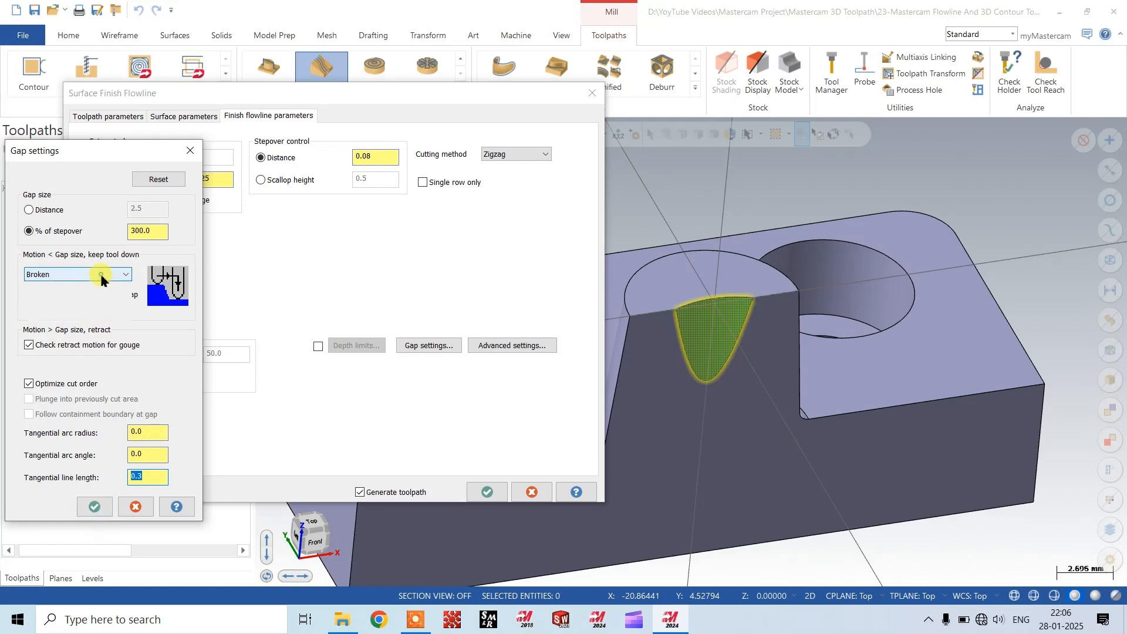
pyautogui.click(52, 306)
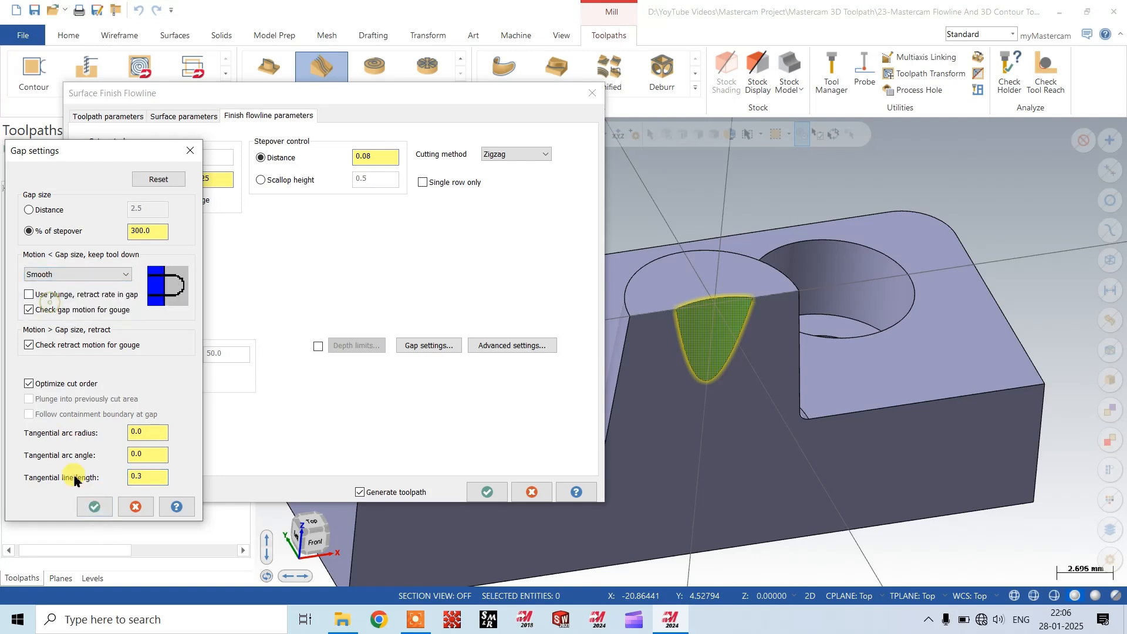
pyautogui.click(94, 506)
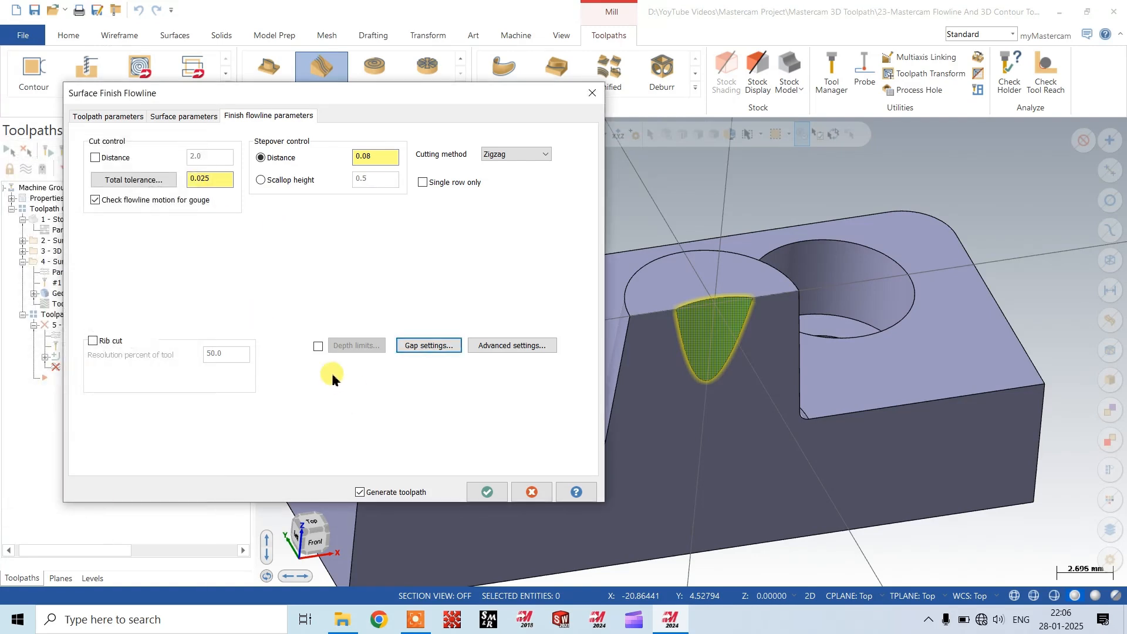
pyautogui.click(486, 491)
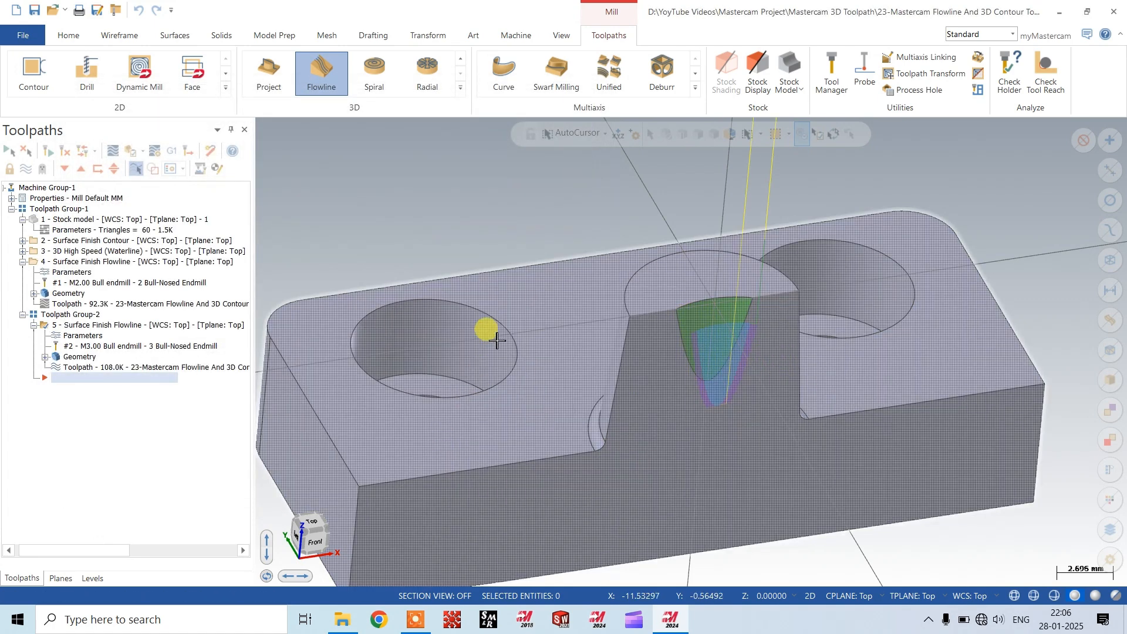
# - Inspect the new flowline toolpath on the recess and play its backplot through, checking the tool motion from the side and front
pyautogui.scroll(3, 753, 394)
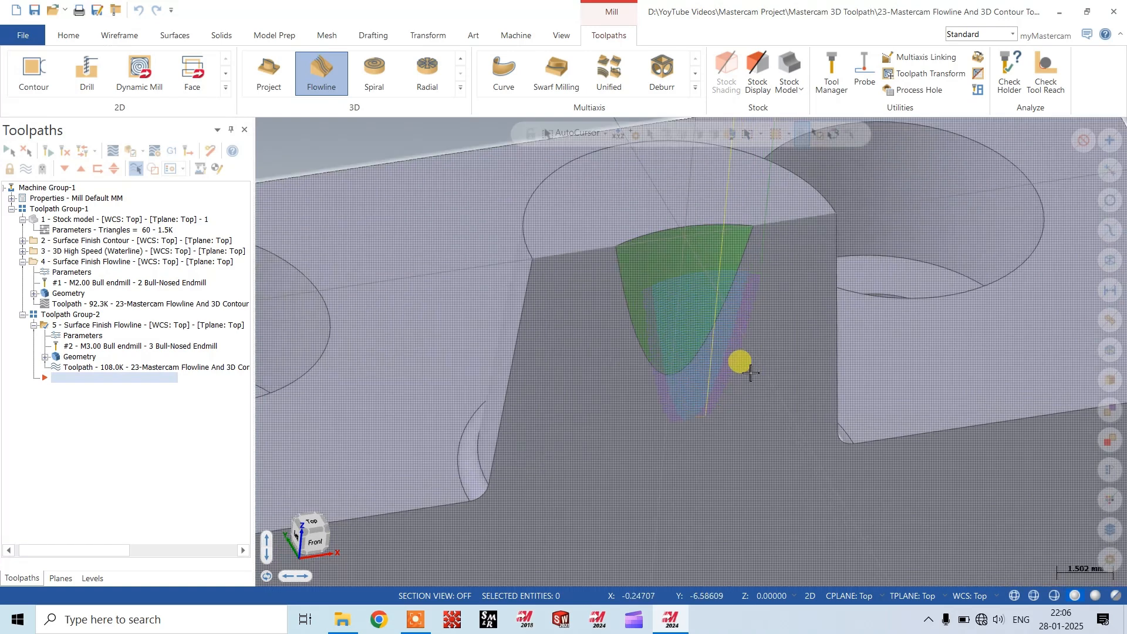
pyautogui.moveTo(757, 377)
pyautogui.mouseDown(button='middle')
pyautogui.moveTo(770, 337)
pyautogui.moveTo(840, 368)
pyautogui.moveTo(807, 397)
pyautogui.moveTo(762, 329)
pyautogui.moveTo(667, 347)
pyautogui.moveTo(616, 337)
pyautogui.moveTo(569, 352)
pyautogui.moveTo(657, 339)
pyautogui.moveTo(741, 394)
pyautogui.moveTo(721, 387)
pyautogui.mouseUp(button='middle')
pyautogui.scroll(-4, 664, 438)
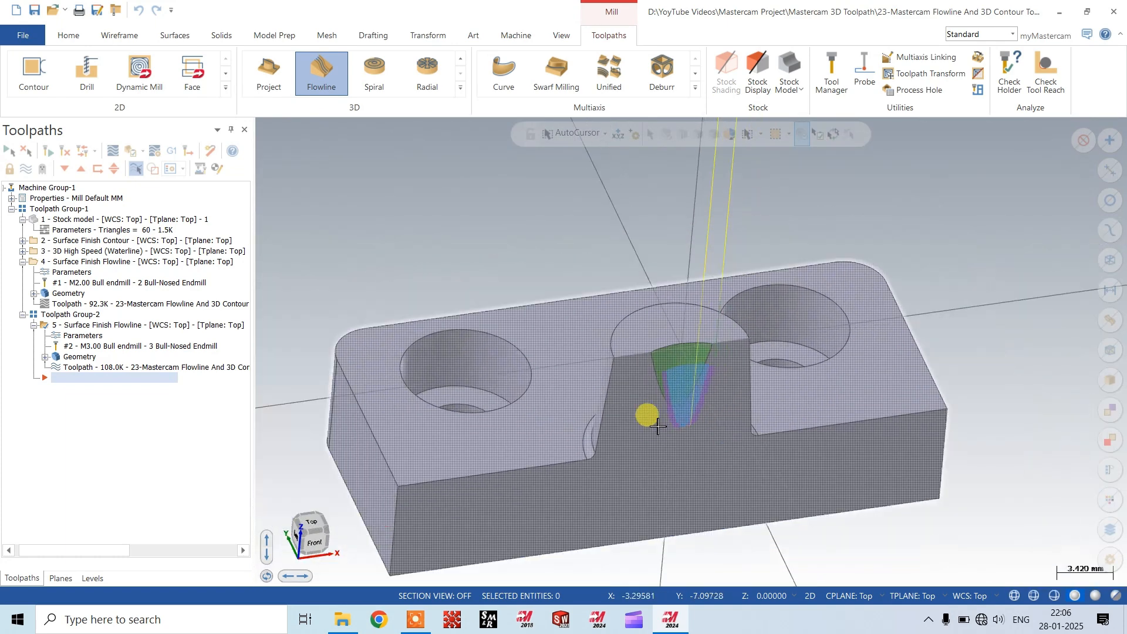
pyautogui.moveTo(810, 439); pyautogui.dragTo(793, 360, button='middle')
pyautogui.scroll(1, 792, 359)
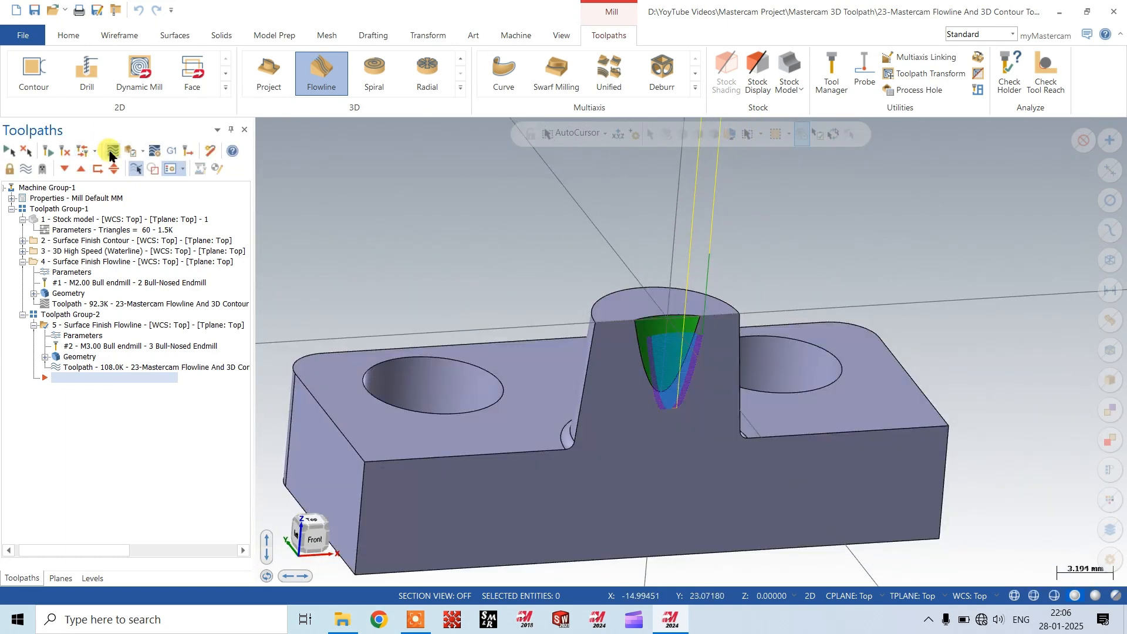
pyautogui.click(111, 156)
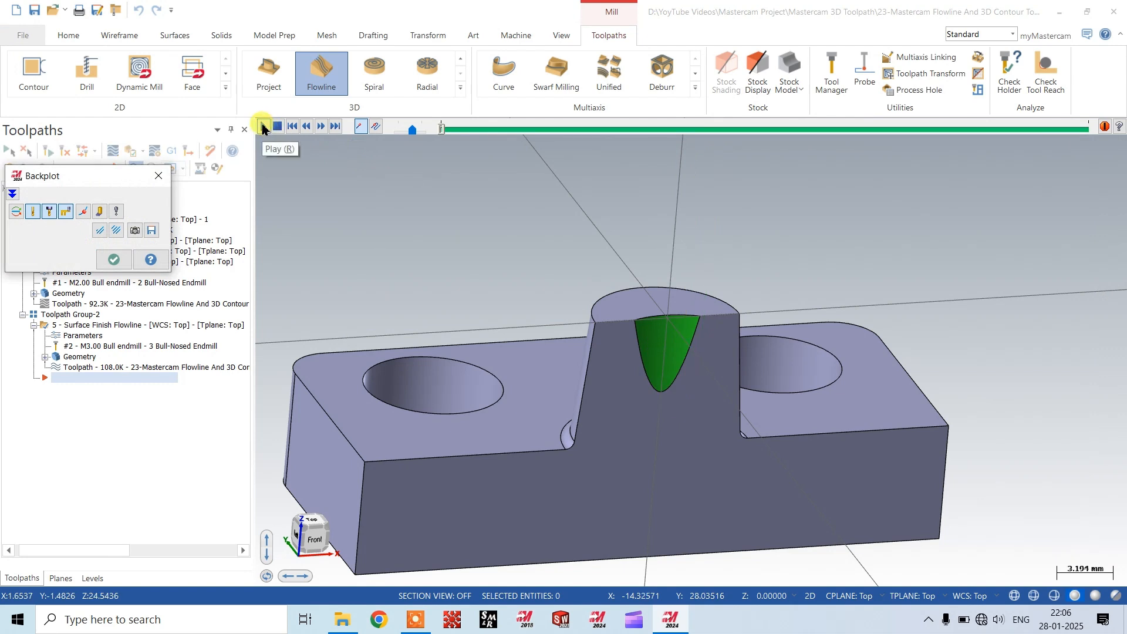
pyautogui.click(263, 128)
pyautogui.scroll(-1, 541, 327)
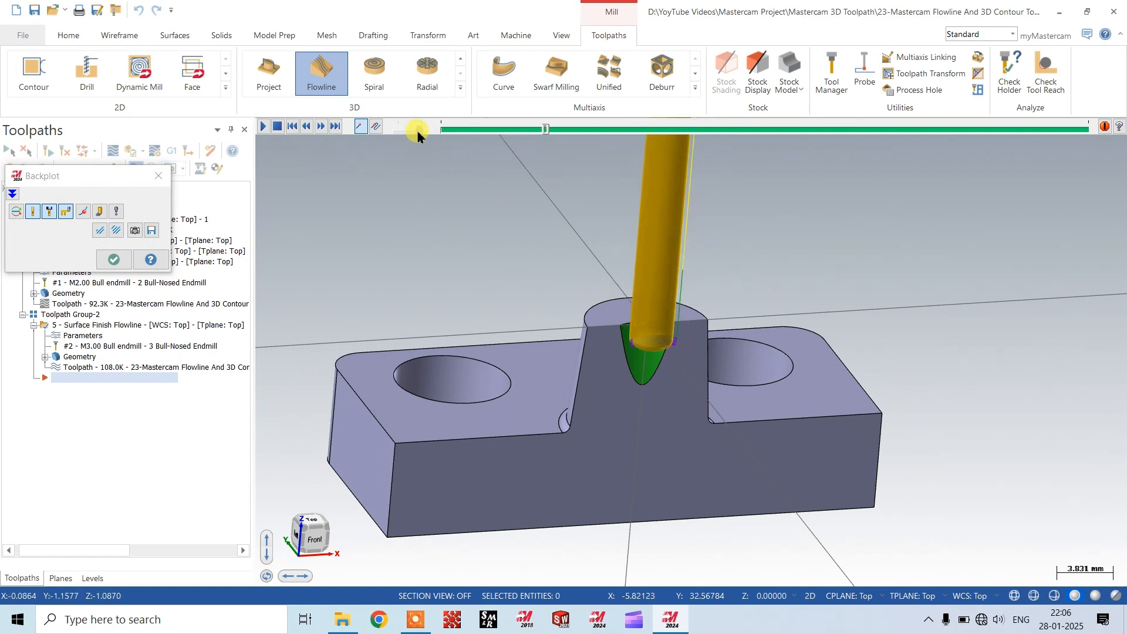
pyautogui.scroll(2, 646, 390)
pyautogui.moveTo(646, 390); pyautogui.dragTo(761, 353, button='middle')
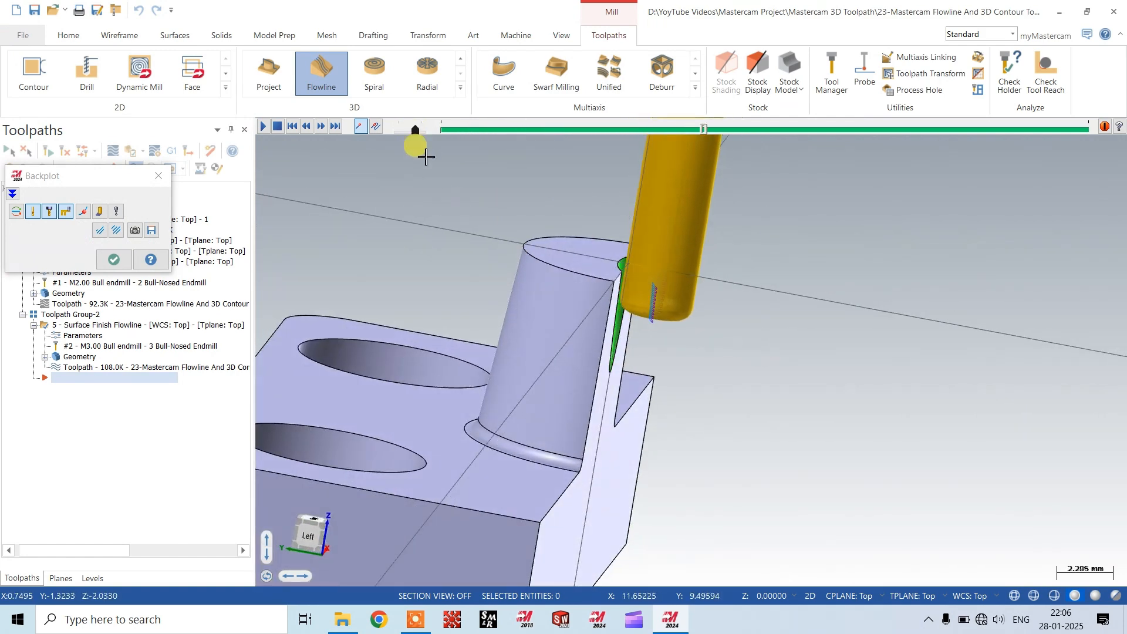
pyautogui.scroll(-1, 809, 346)
pyautogui.moveTo(808, 341); pyautogui.dragTo(822, 317, button='middle')
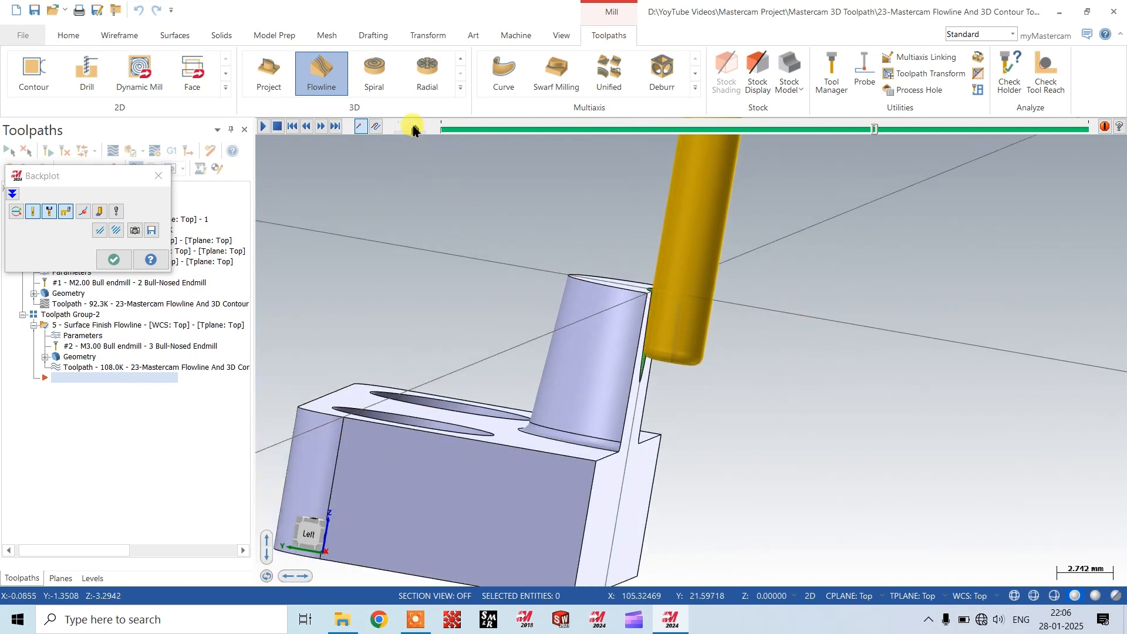
pyautogui.moveTo(767, 327); pyautogui.dragTo(434, 402, button='middle')
pyautogui.scroll(-1, 435, 402)
pyautogui.scroll(1, 678, 433)
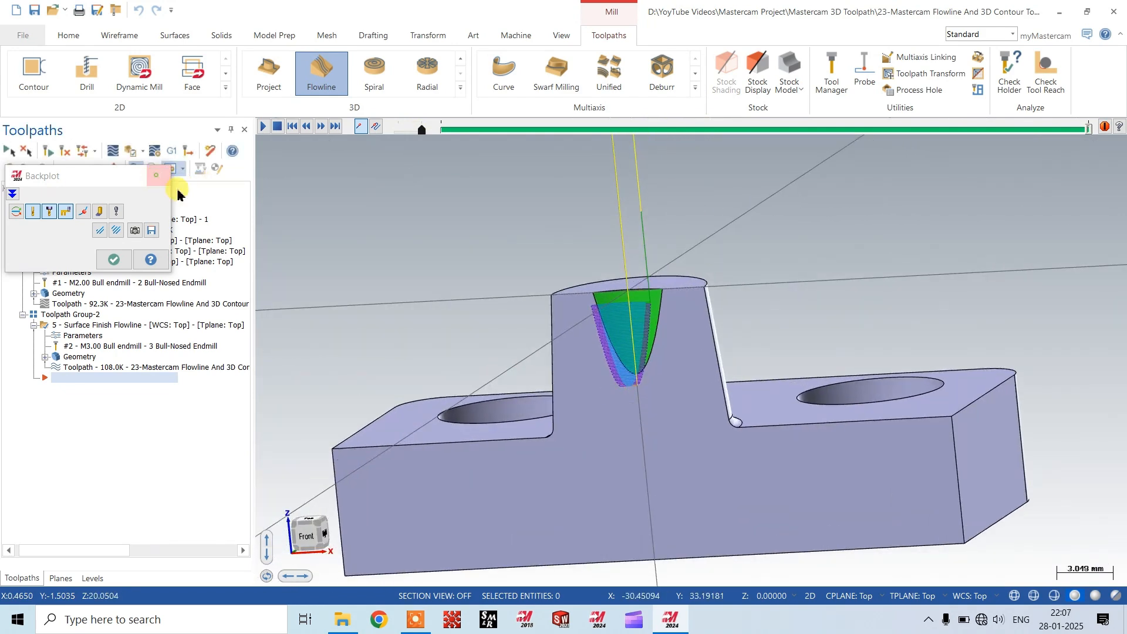
pyautogui.click(157, 177)
# - Make level 2 visible and examine its rectangular wireframe boundary around the recess
pyautogui.scroll(-2, 486, 314)
pyautogui.moveTo(508, 347); pyautogui.dragTo(523, 385, button='middle')
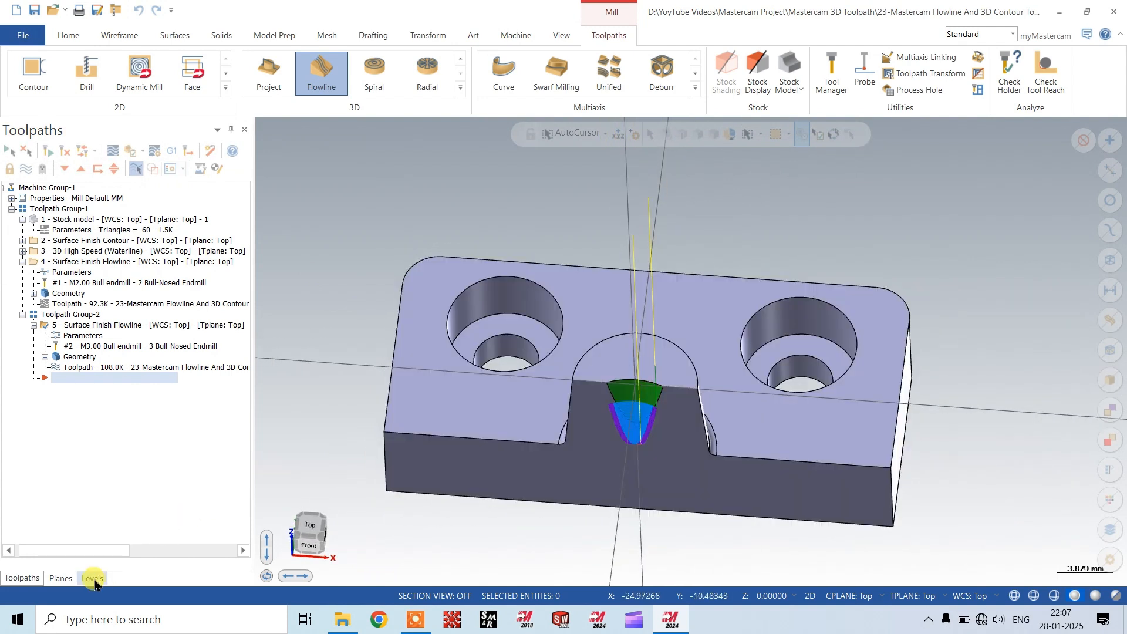
pyautogui.click(93, 579)
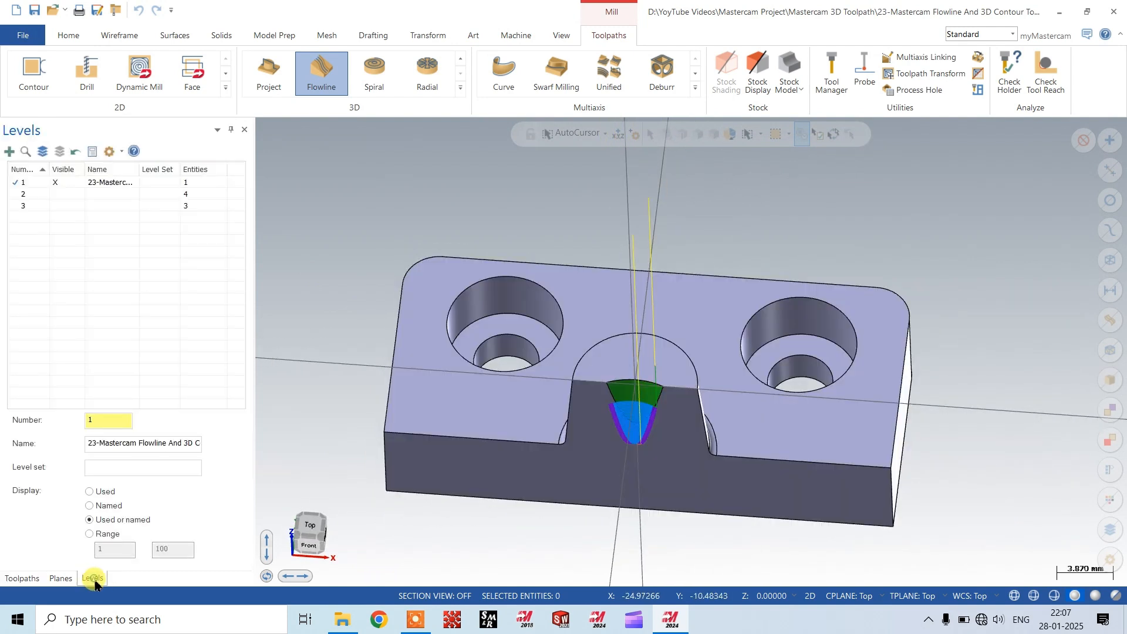
pyautogui.click(65, 193)
pyautogui.scroll(2, 597, 393)
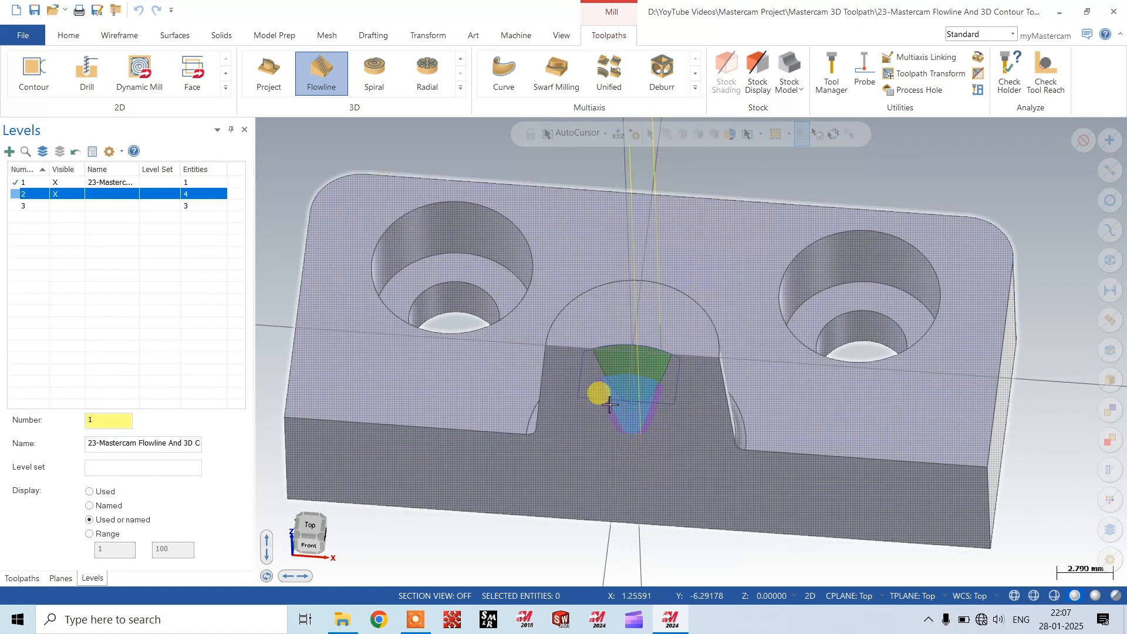
pyautogui.moveTo(597, 392); pyautogui.dragTo(634, 502, button='middle')
pyautogui.scroll(-2, 634, 502)
pyautogui.moveTo(596, 467); pyautogui.dragTo(681, 471, button='middle')
pyautogui.scroll(-1, 681, 471)
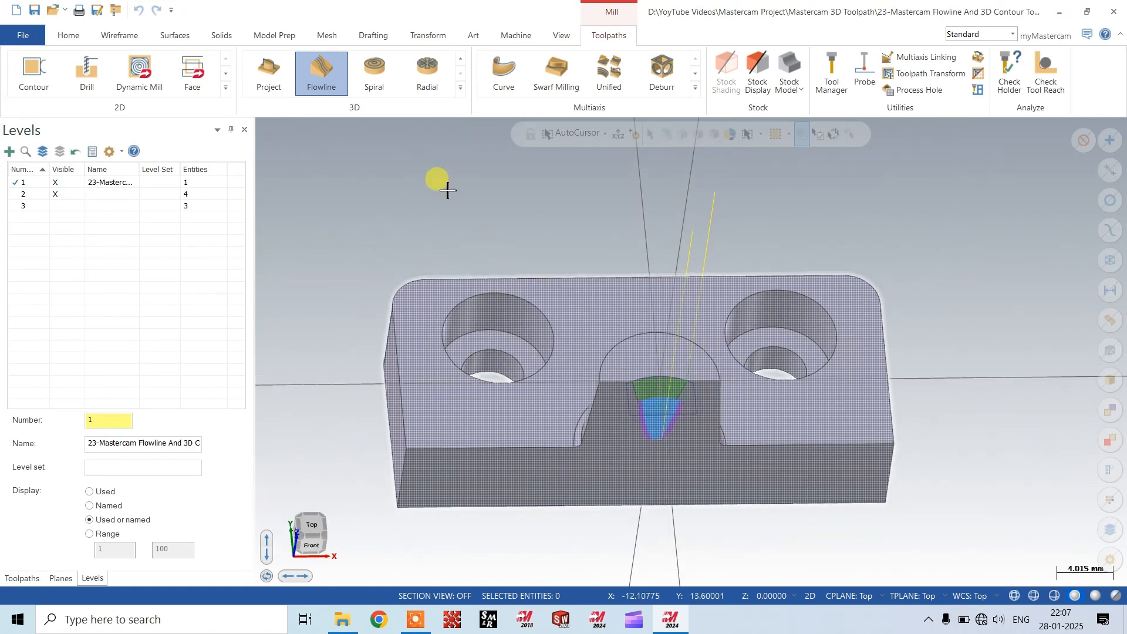
# - Start a finishing Contour toolpath with all faces of the solid body as its drive surfaces
pyautogui.click(461, 88)
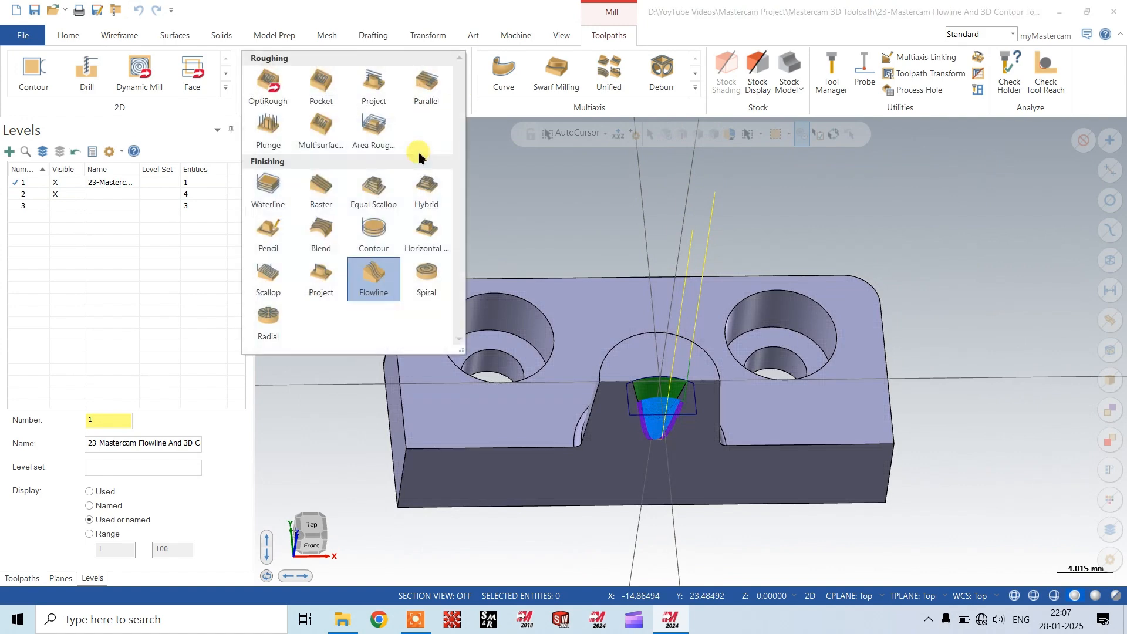
pyautogui.click(374, 237)
pyautogui.scroll(-2, 712, 395)
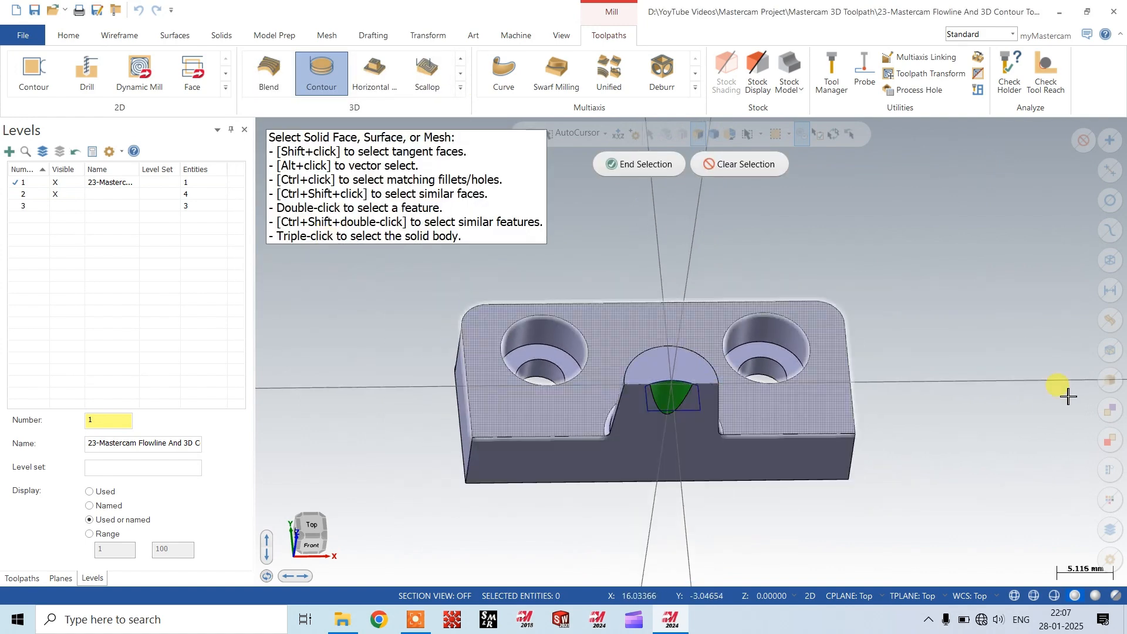
pyautogui.click(1108, 378)
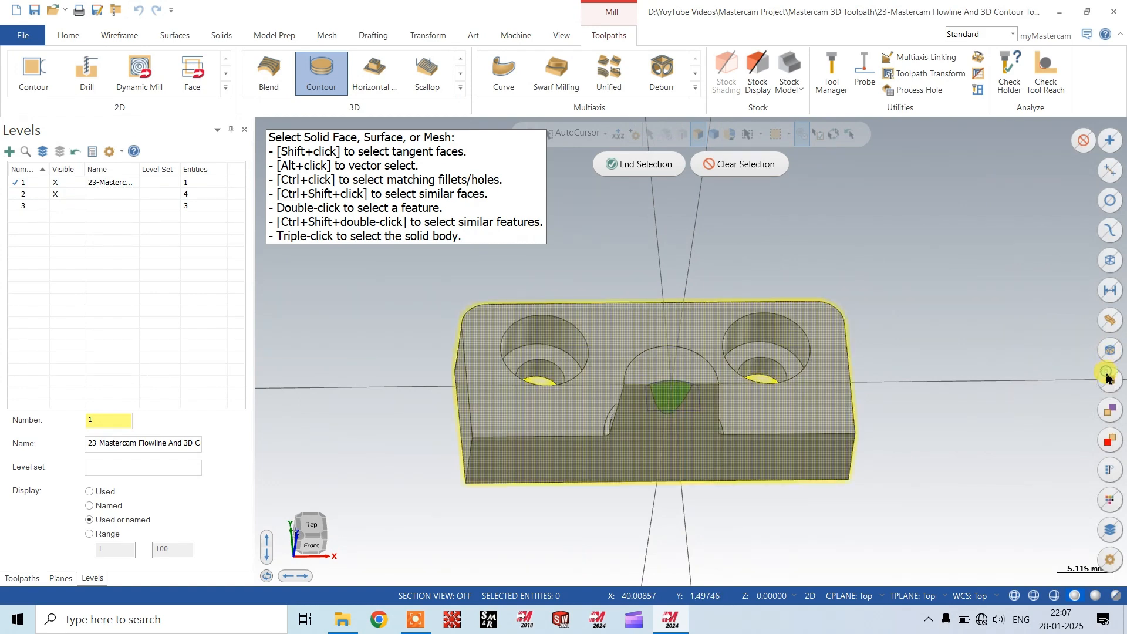
pyautogui.click(652, 165)
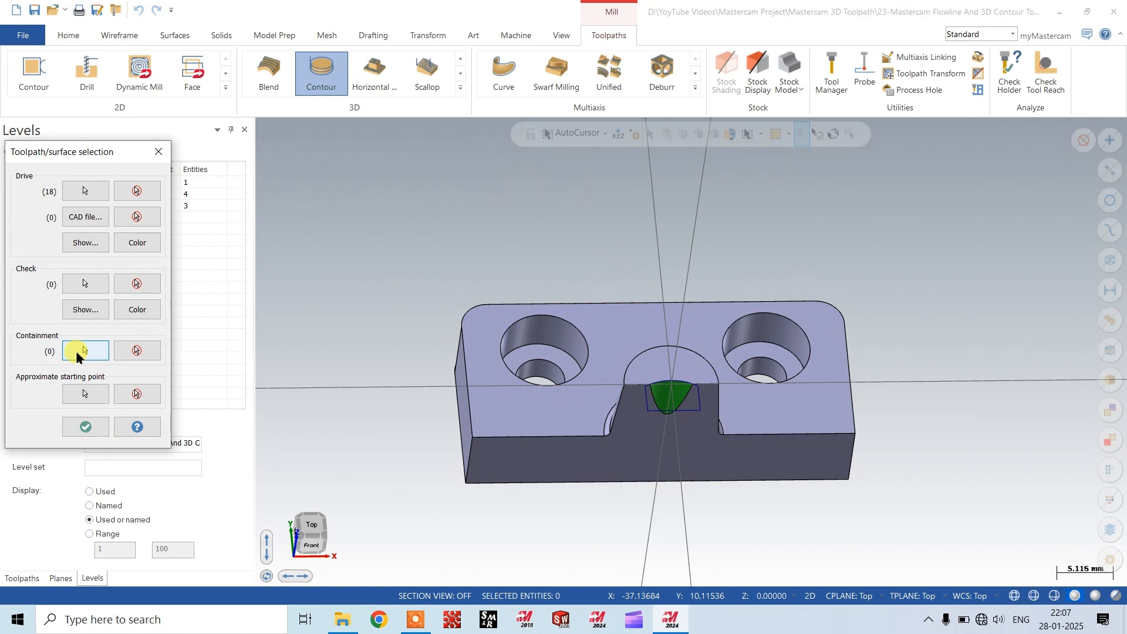
# - Chain the rectangular wireframe around the green recess as the contour toolpath's containment boundary
pyautogui.click(82, 350)
pyautogui.scroll(2, 692, 474)
pyautogui.click(696, 396)
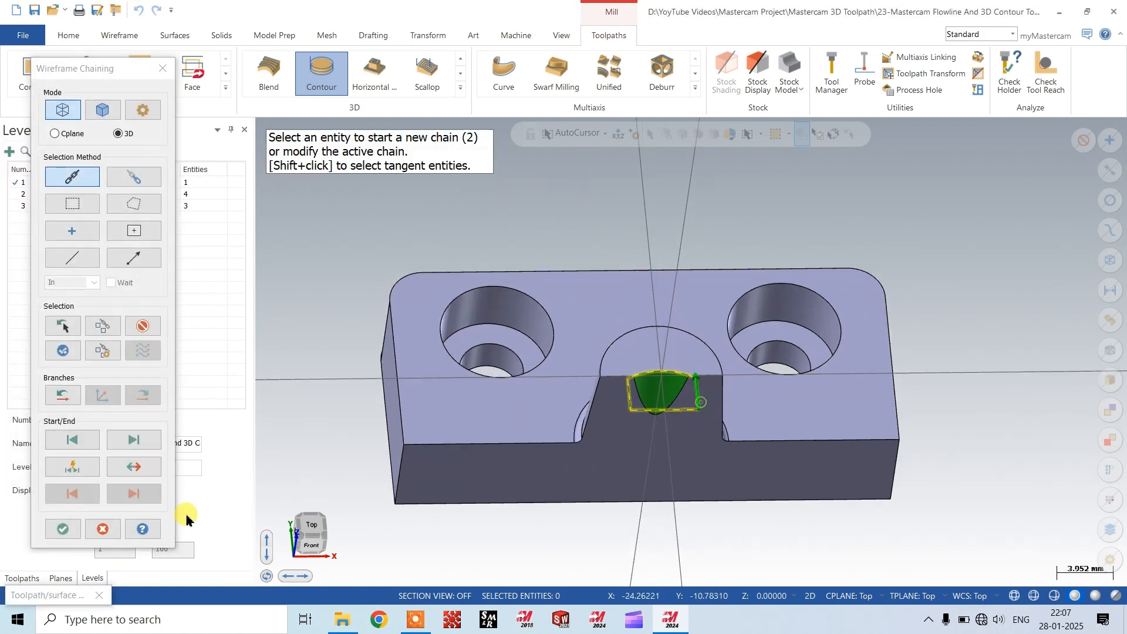
pyautogui.click(63, 528)
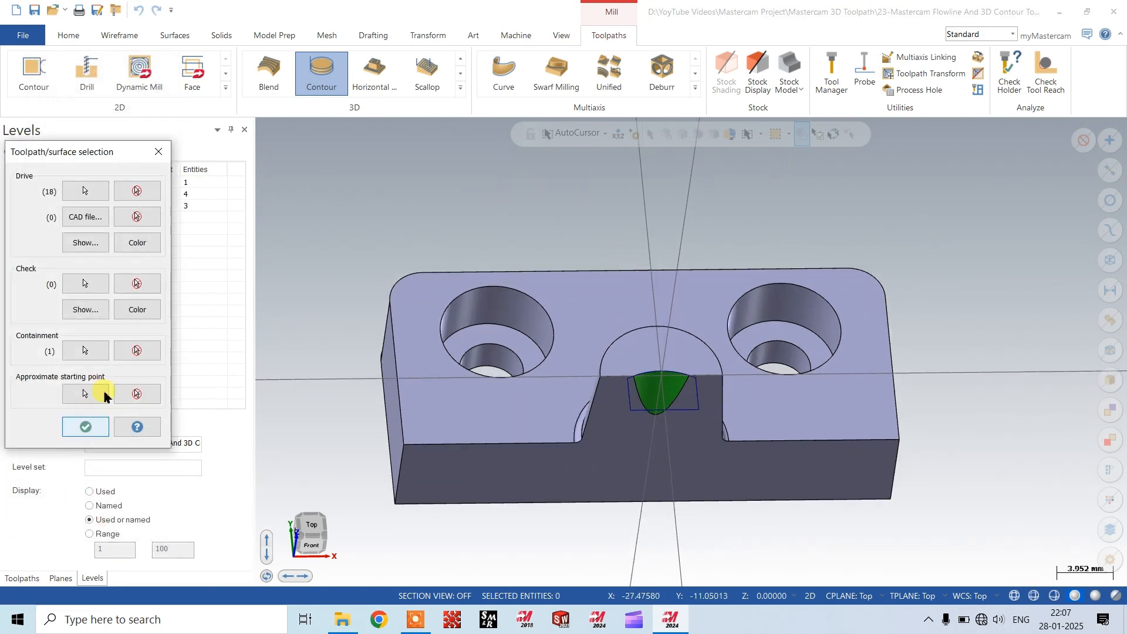
pyautogui.scroll(2, 604, 403)
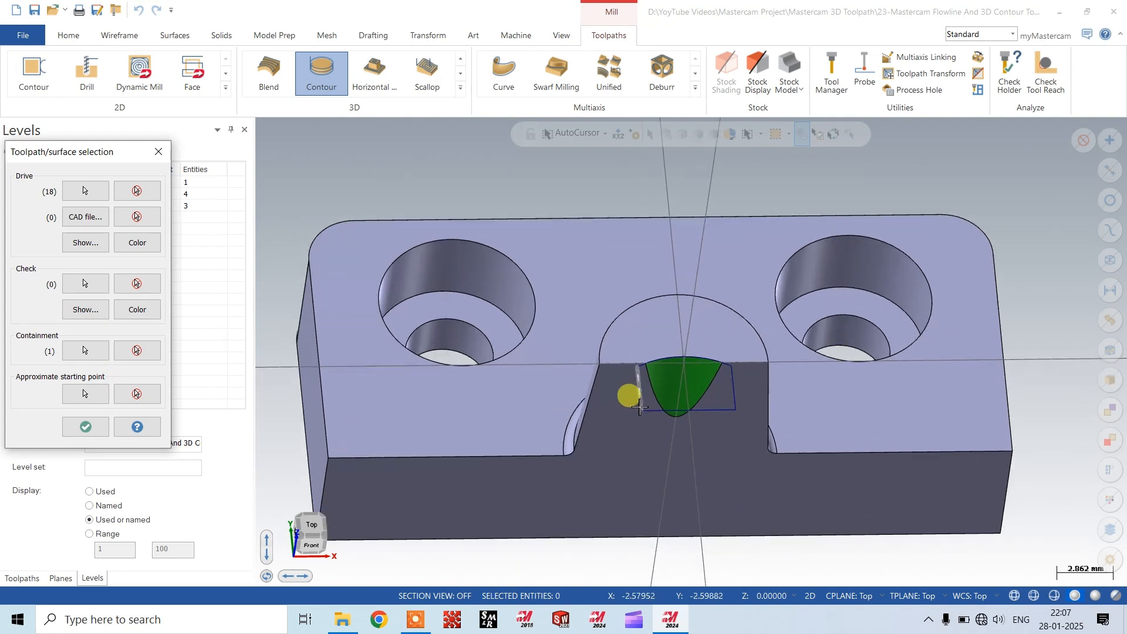
# - Set three solid faces around the green recess as check surfaces and accept the toolpath's surface selection
pyautogui.click(83, 284)
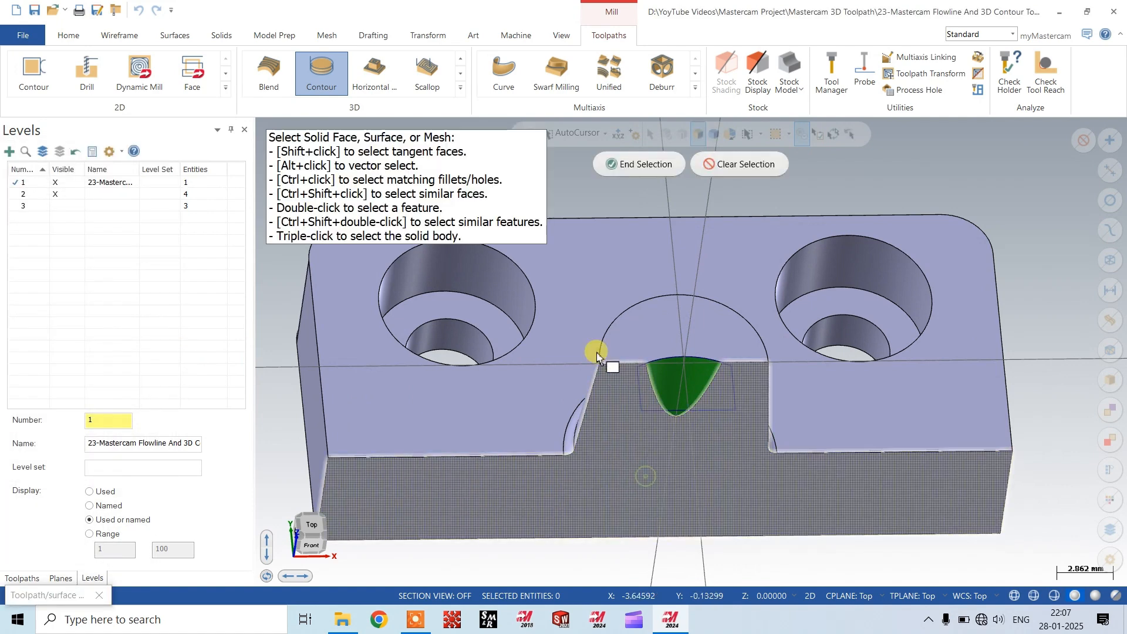
pyautogui.moveTo(597, 353); pyautogui.dragTo(607, 407, button='middle')
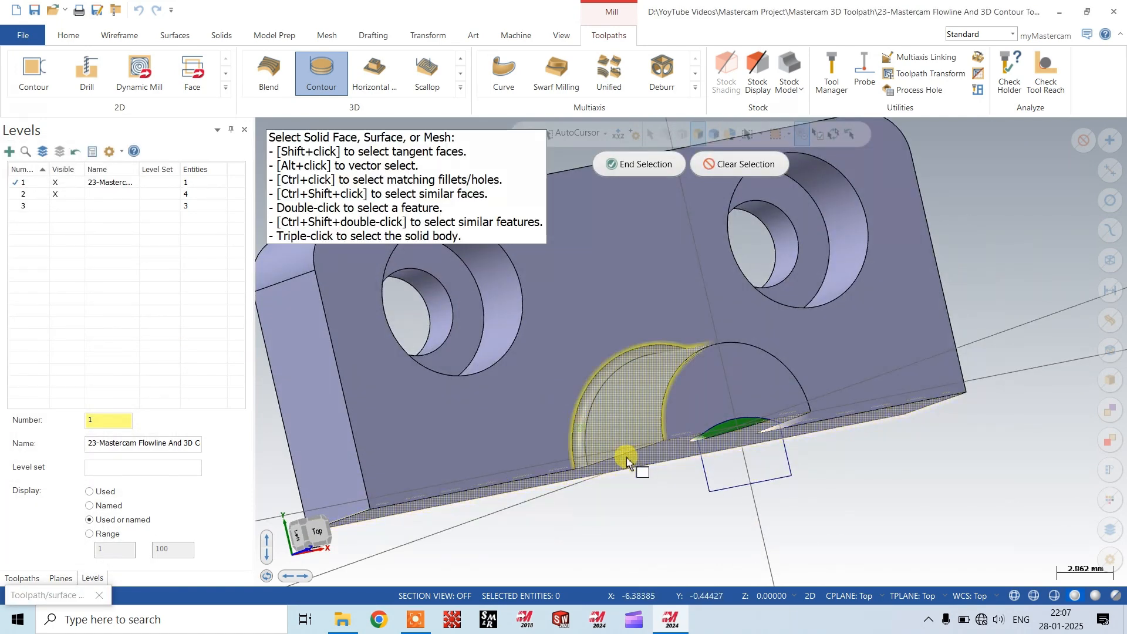
pyautogui.moveTo(624, 456); pyautogui.dragTo(594, 290, button='middle')
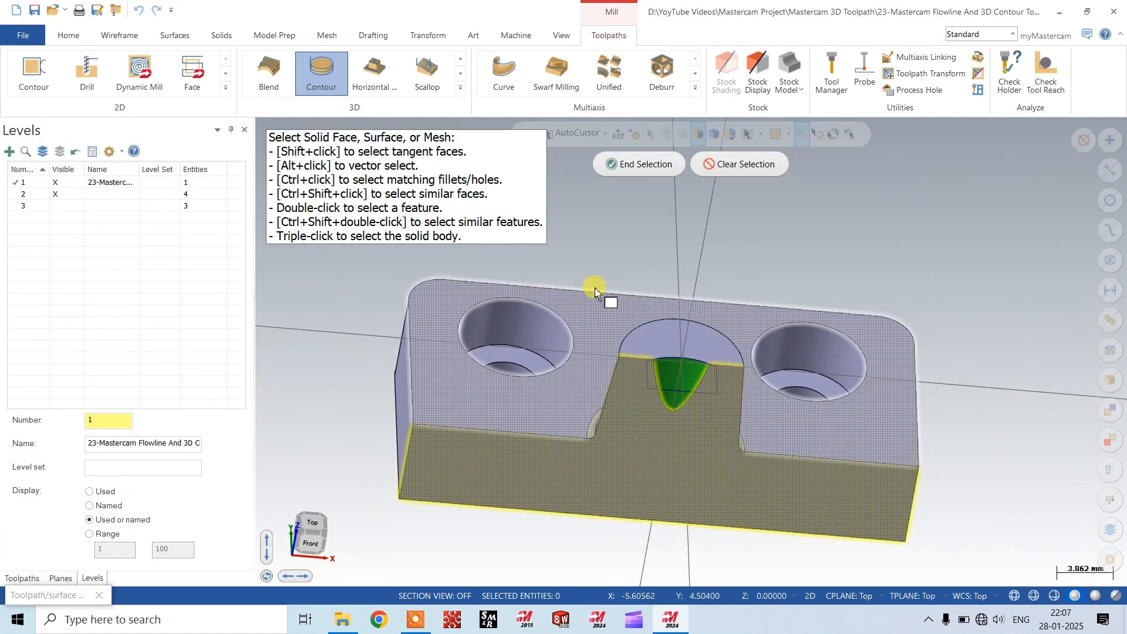
pyautogui.click(619, 164)
pyautogui.scroll(2, 681, 378)
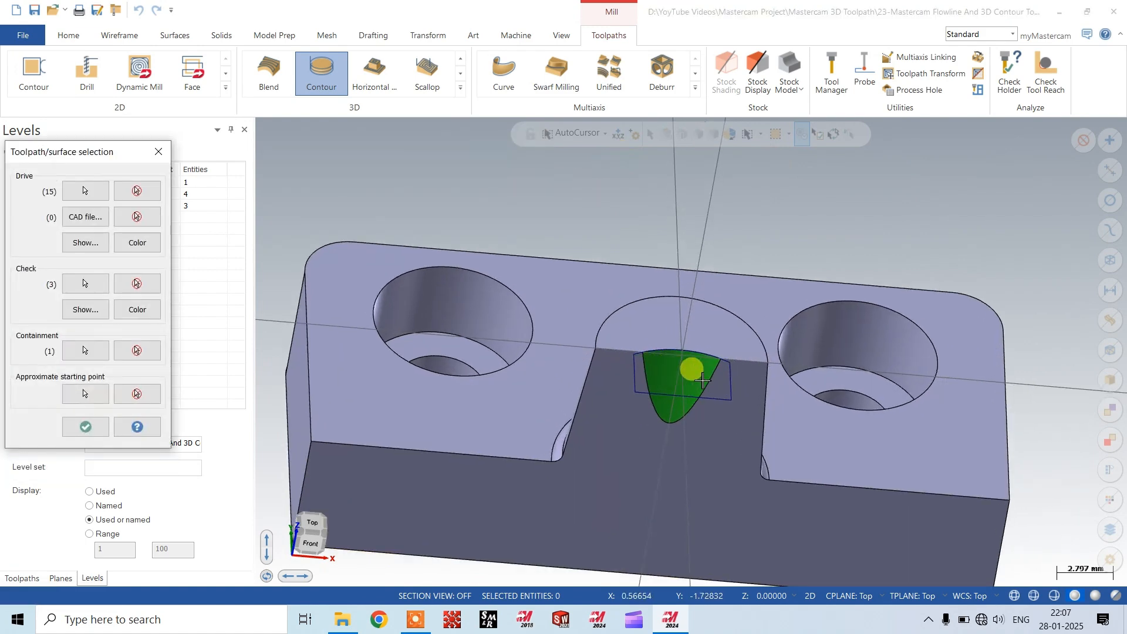
pyautogui.click(93, 429)
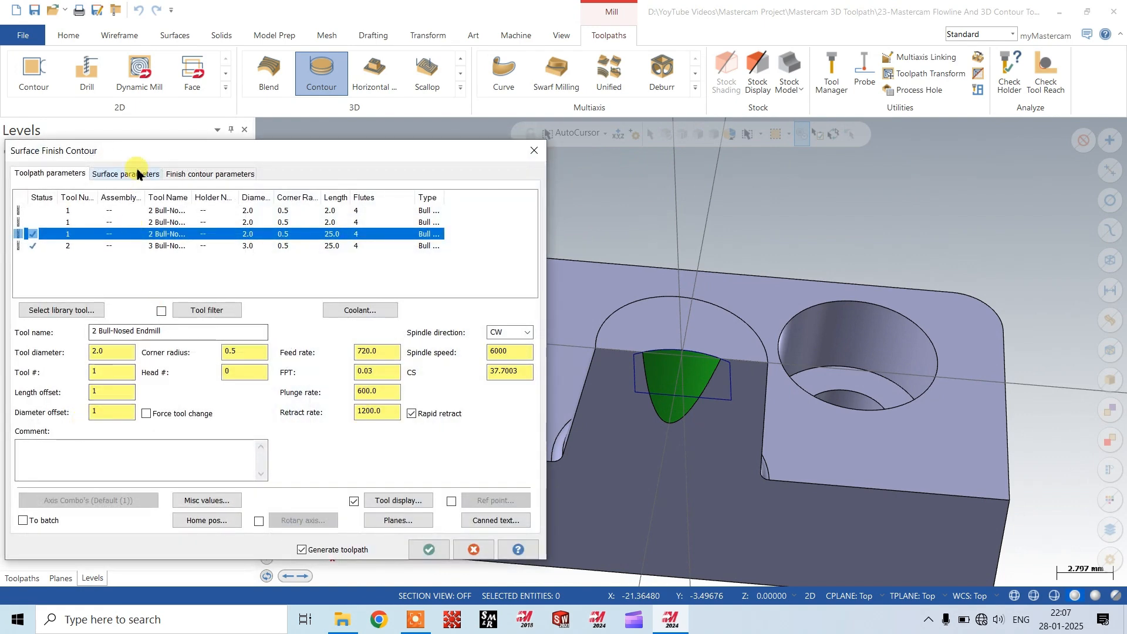
# - Choose the 3 mm bull-nosed endmill for the contour toolpath and check its stock-to-leave, maximum stepdown and entry/exit arc settings
pyautogui.click(83, 246)
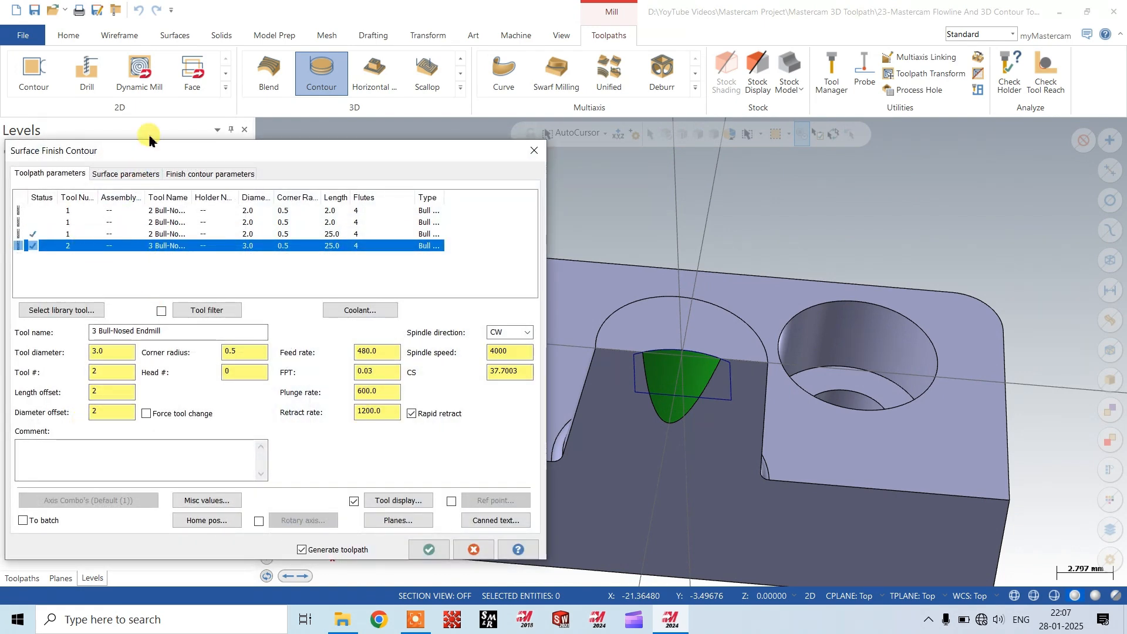
pyautogui.moveTo(156, 144); pyautogui.dragTo(149, 80)
pyautogui.click(134, 107)
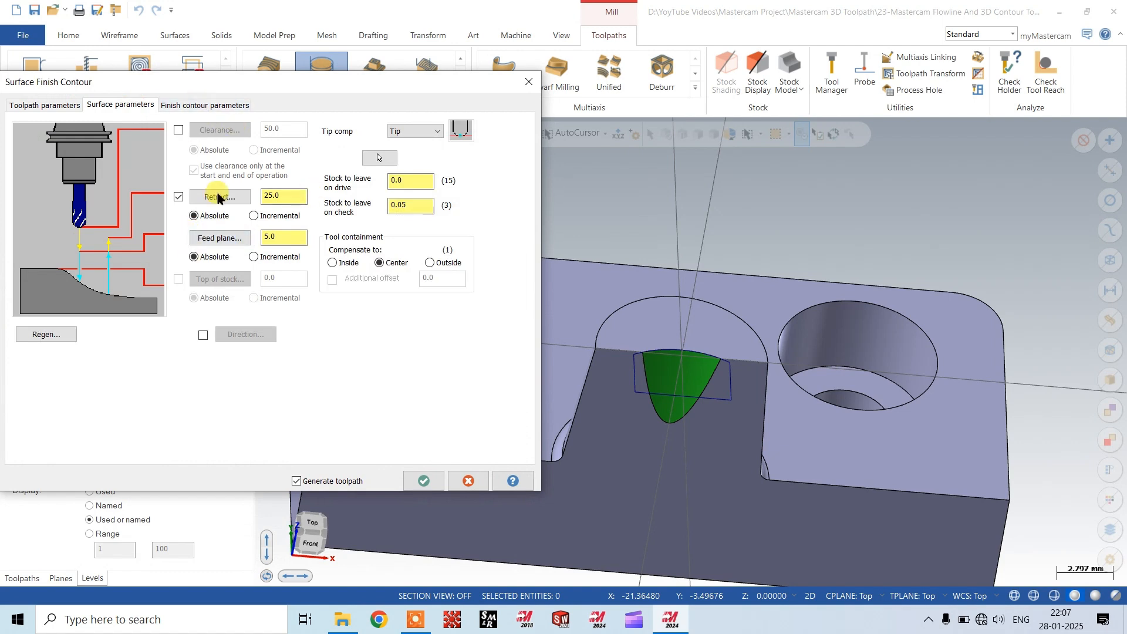
pyautogui.doubleClick(411, 205)
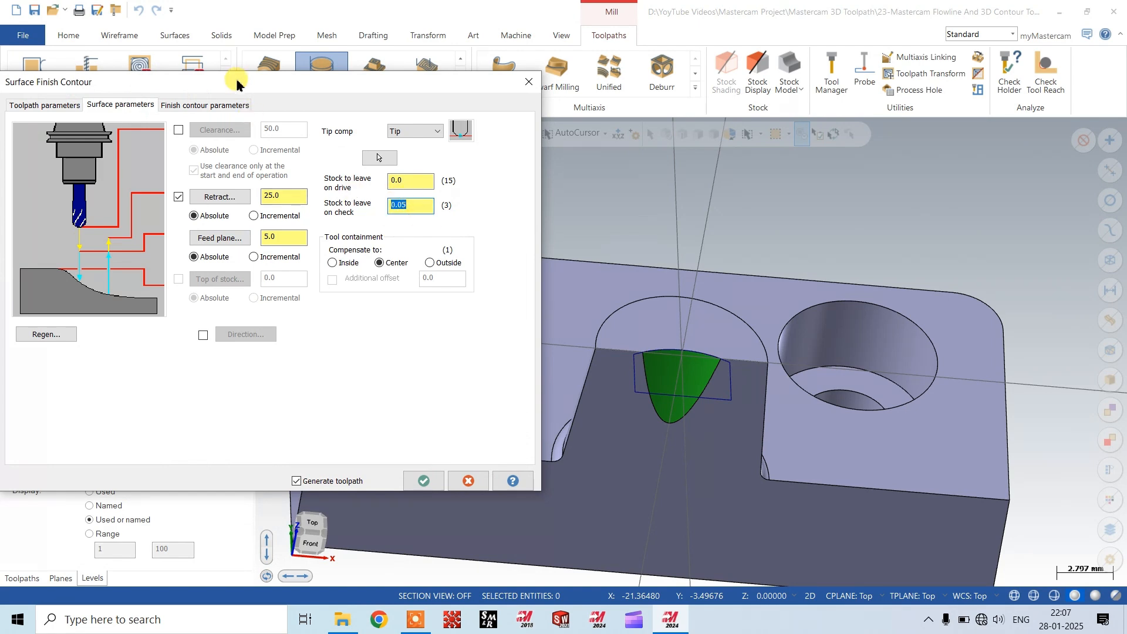
pyautogui.moveTo(236, 84); pyautogui.dragTo(272, 78)
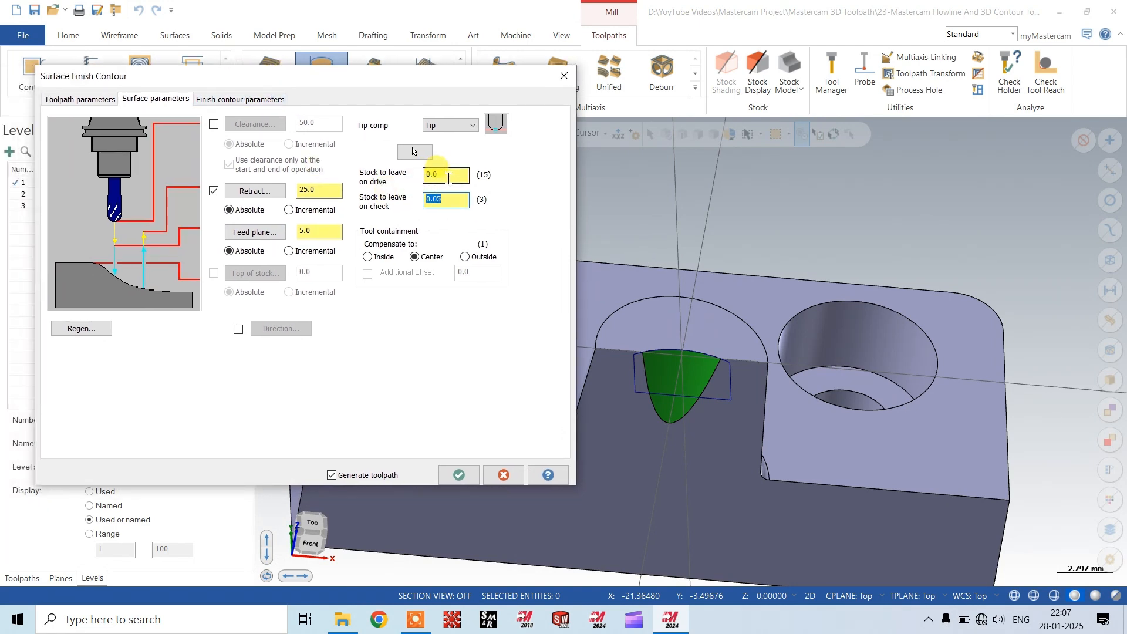
pyautogui.click(242, 100)
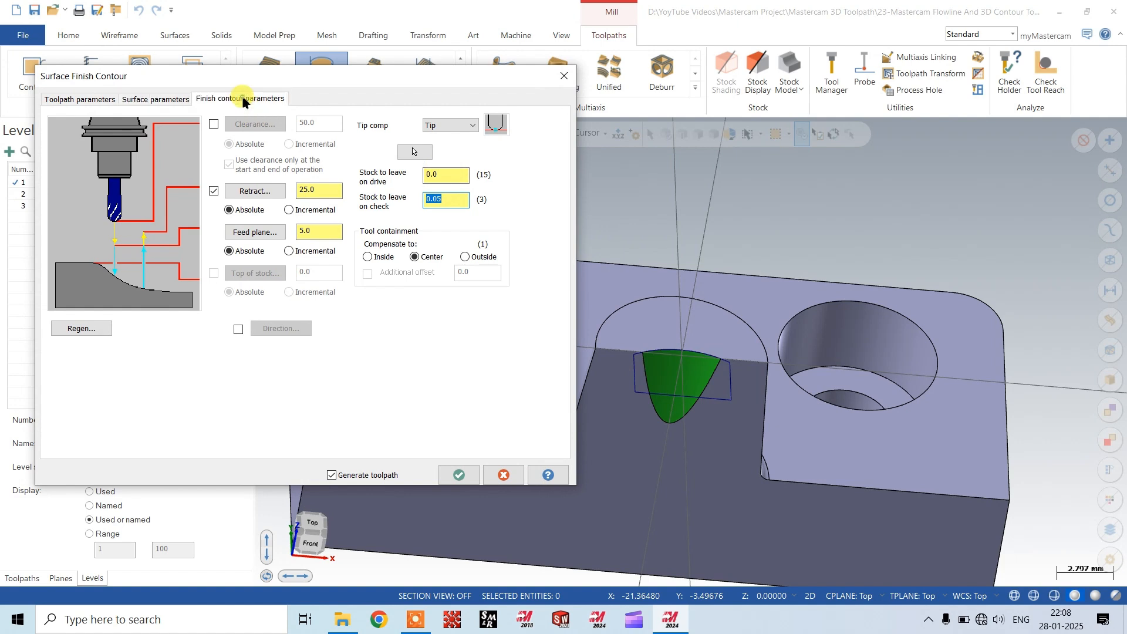
pyautogui.moveTo(198, 153); pyautogui.dragTo(115, 154)
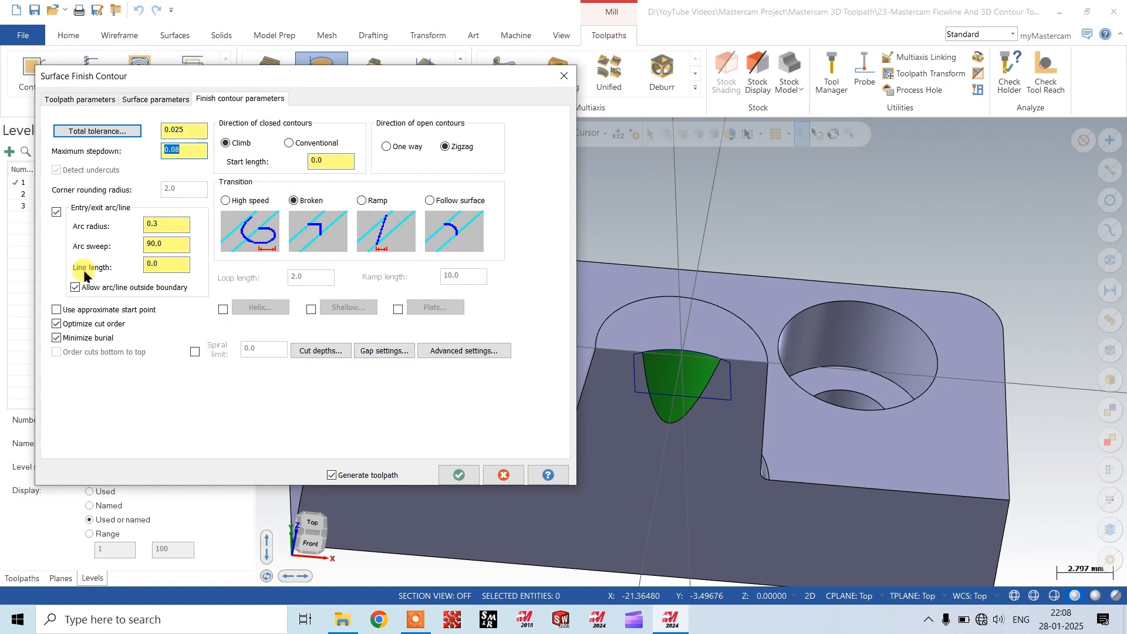
pyautogui.moveTo(168, 227); pyautogui.dragTo(103, 229)
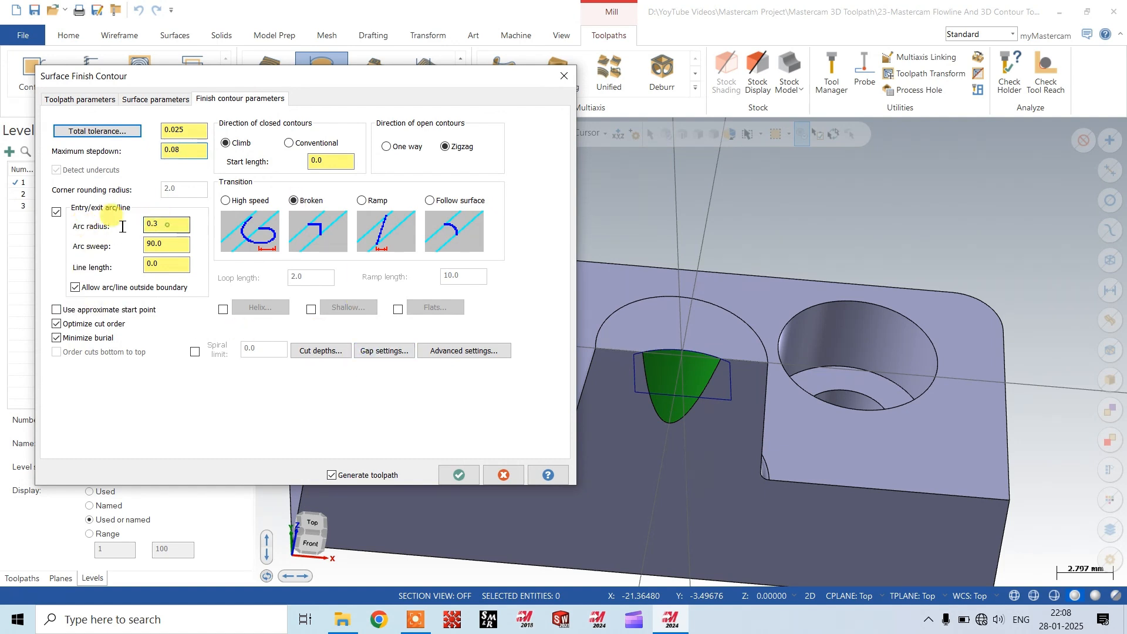
# - Set the absolute maximum cut depth from the Z coordinate of the green recess's lowest point
pyautogui.click(311, 351)
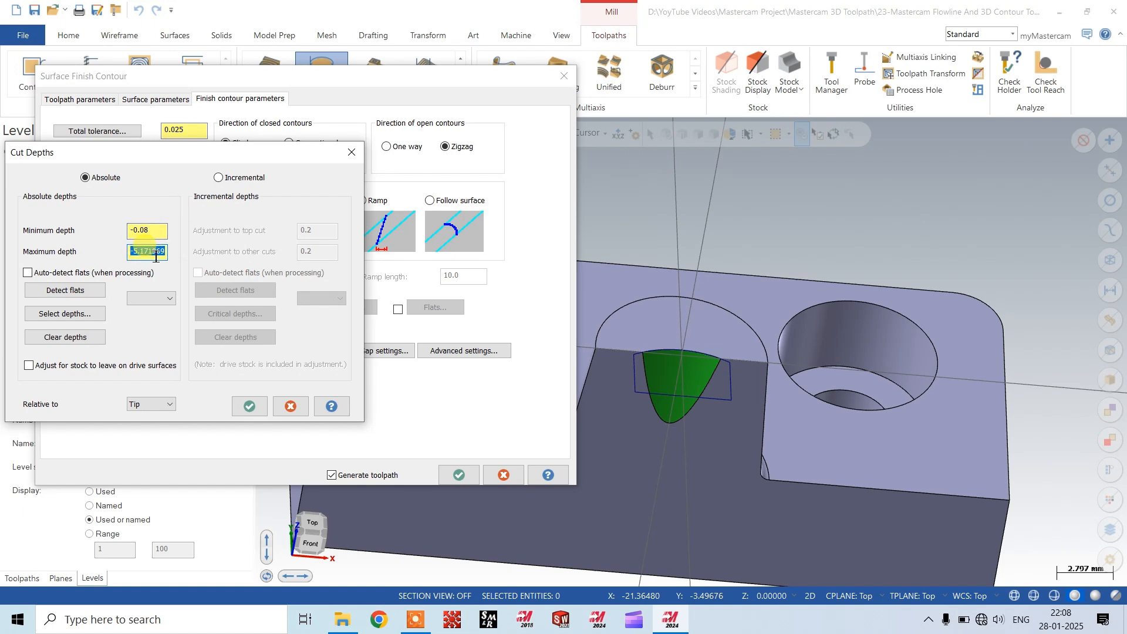
pyautogui.rightClick(155, 257)
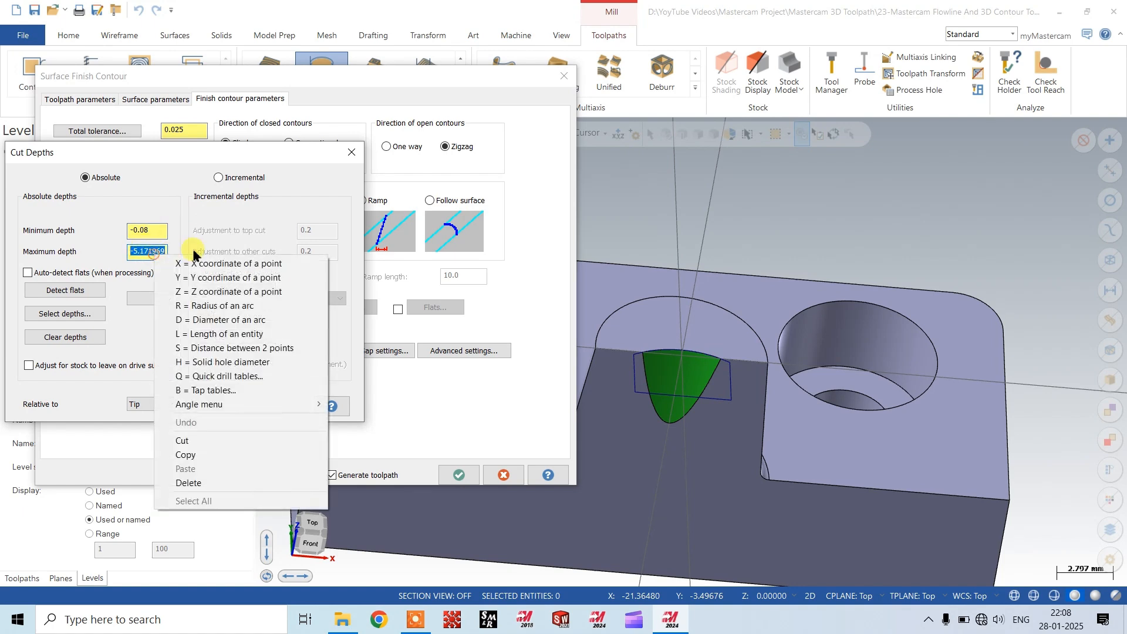
pyautogui.click(180, 292)
pyautogui.scroll(2, 642, 418)
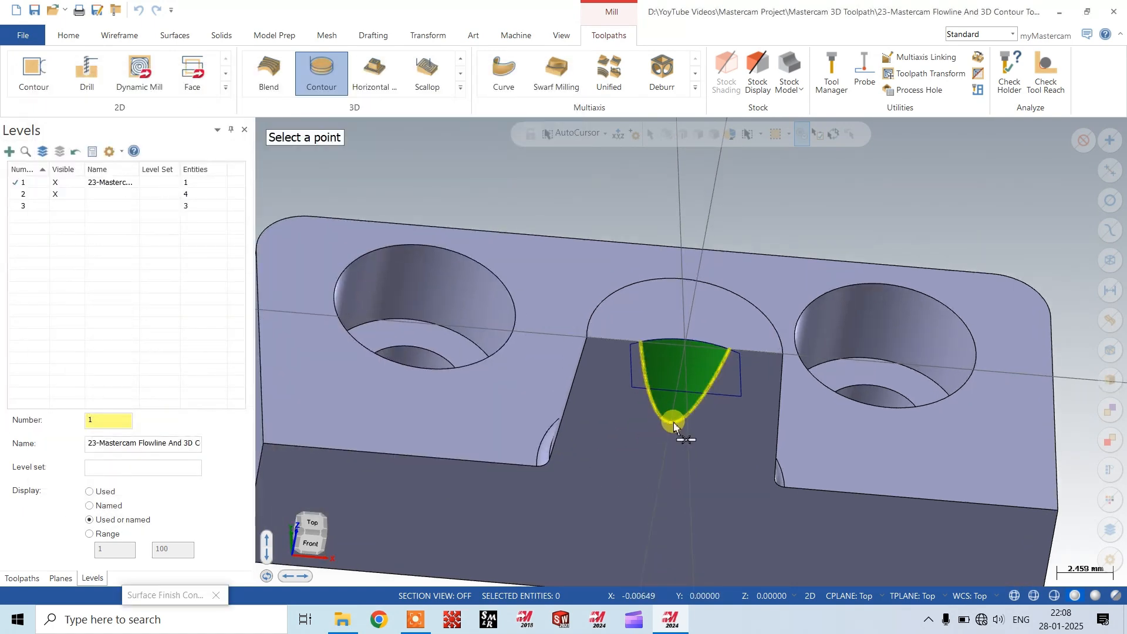
pyautogui.click(673, 423)
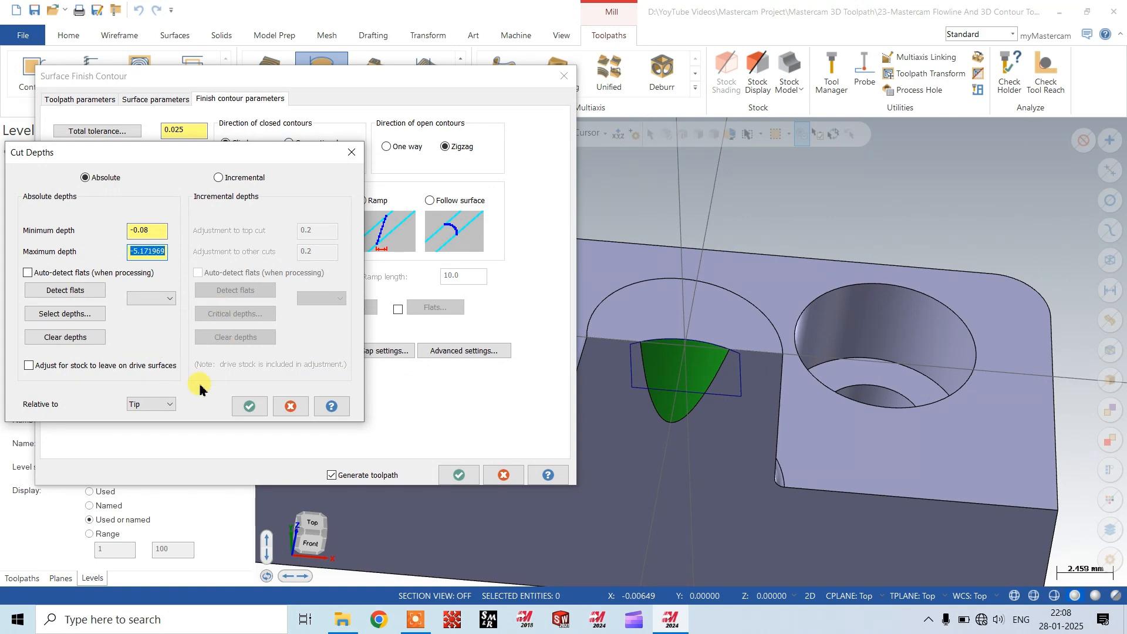
pyautogui.click(249, 406)
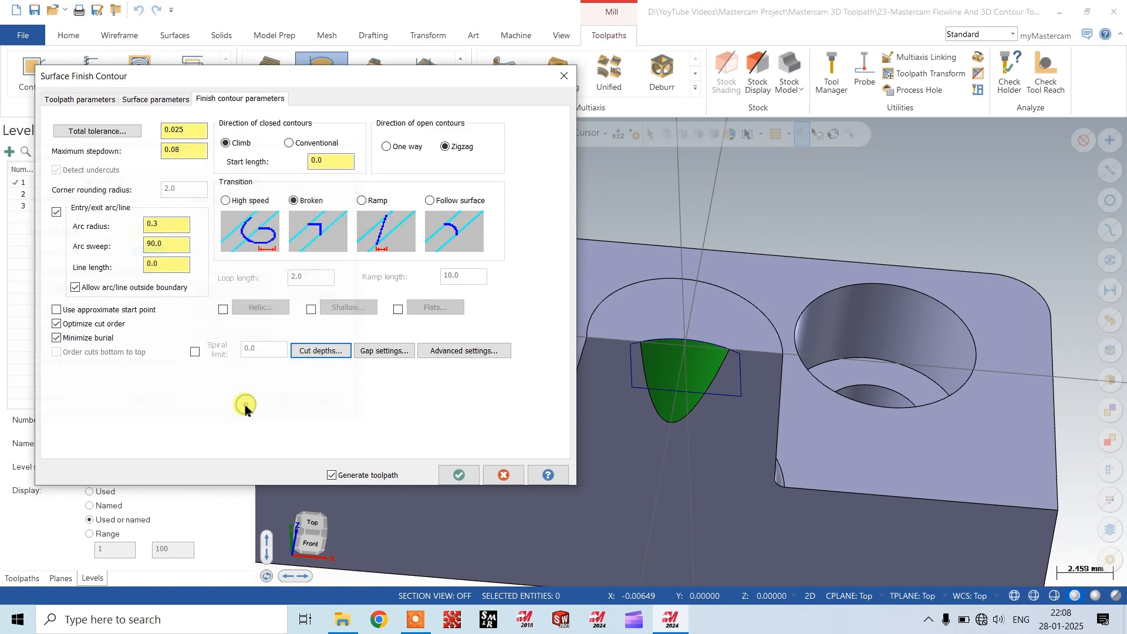
# - Review the gap settings and surface parameters, and generate the Surface Finish Contour toolpath
pyautogui.click(387, 351)
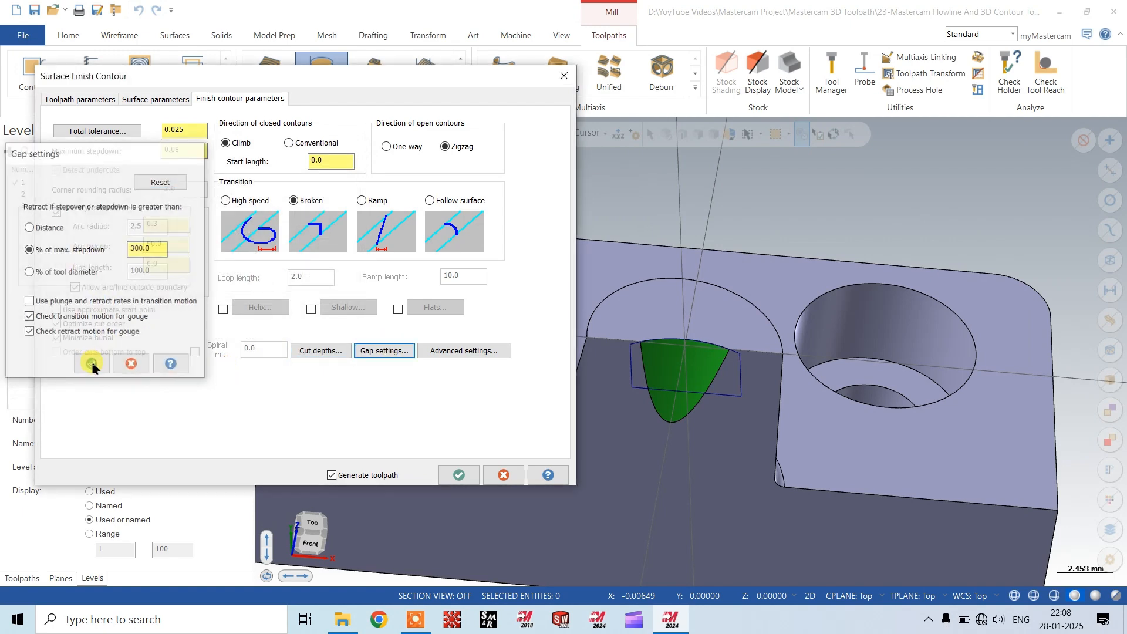
pyautogui.click(92, 363)
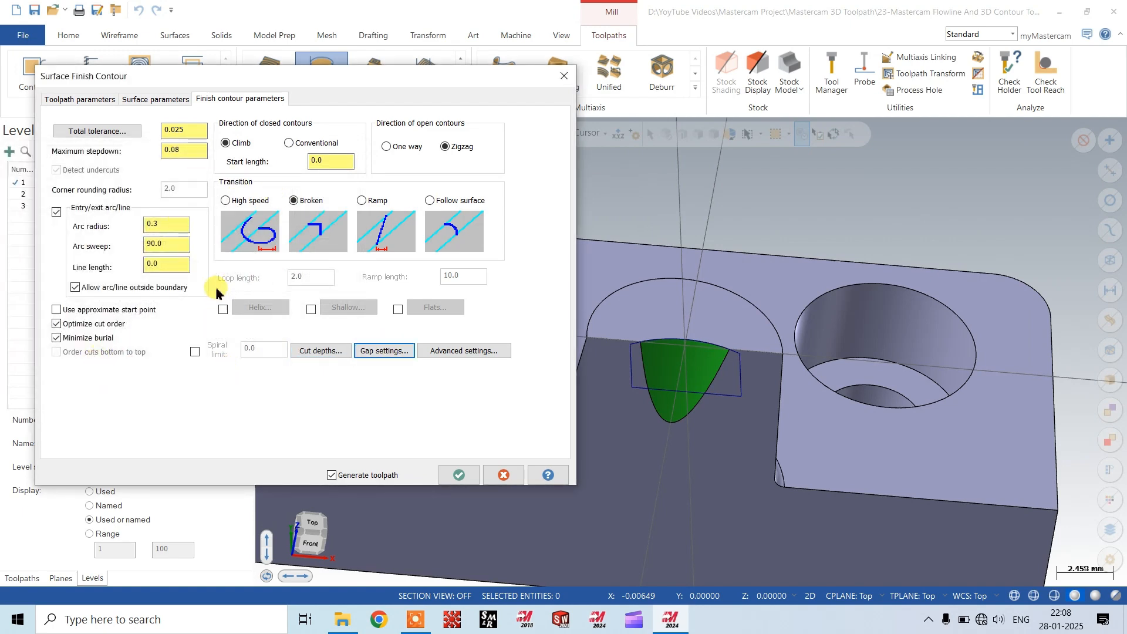
pyautogui.click(151, 101)
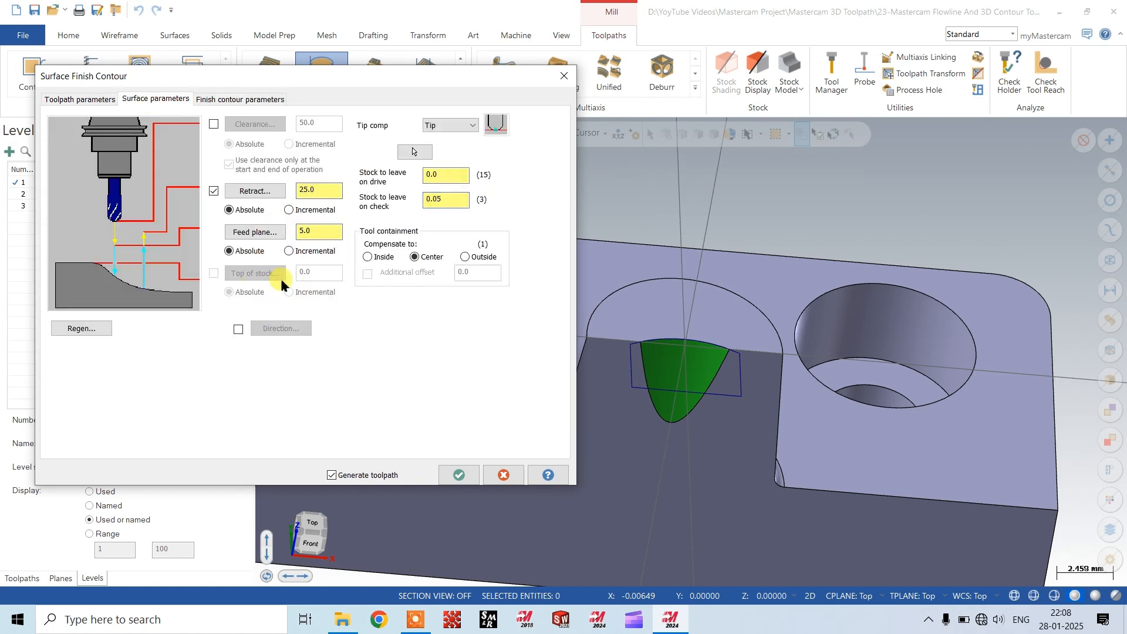
pyautogui.click(458, 475)
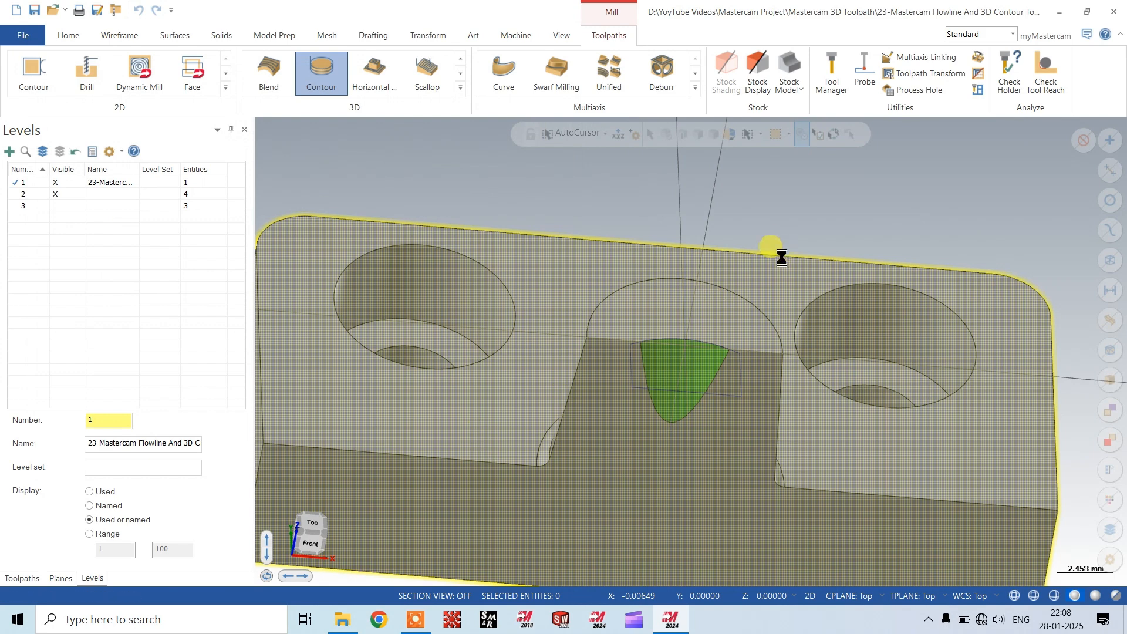
# - Inspect the generated contour passes up close against the green recess and its containment boundary
pyautogui.scroll(2, 701, 420)
pyautogui.moveTo(701, 420); pyautogui.dragTo(737, 428, button='middle')
pyautogui.scroll(3, 718, 384)
pyautogui.moveTo(717, 385); pyautogui.dragTo(652, 398, button='middle')
pyautogui.scroll(2, 649, 383)
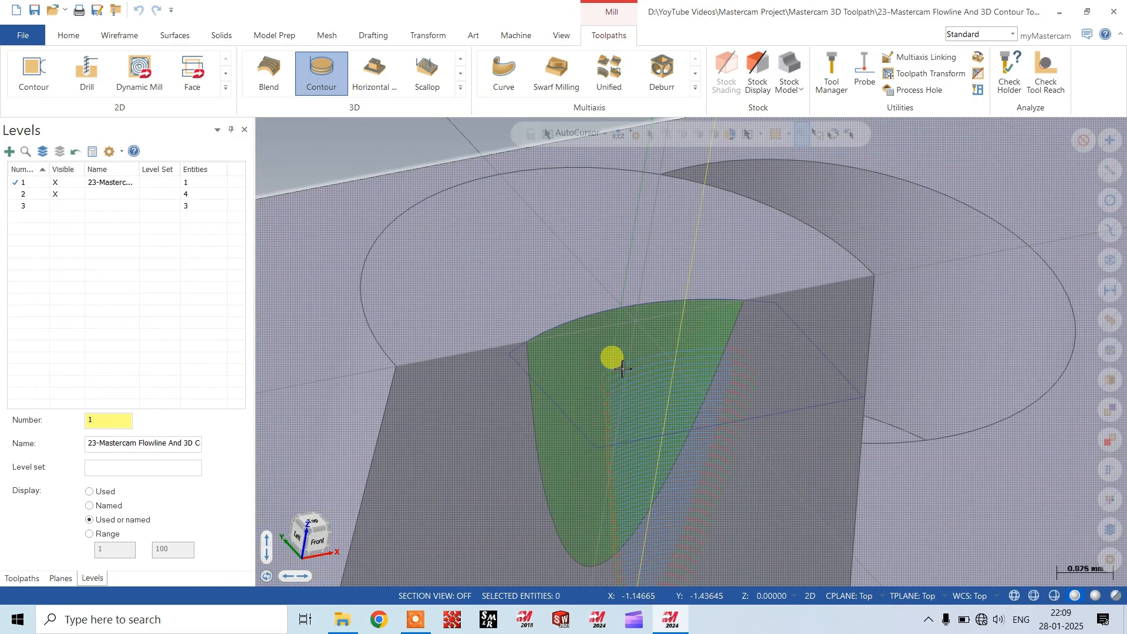
pyautogui.scroll(-4, 609, 294)
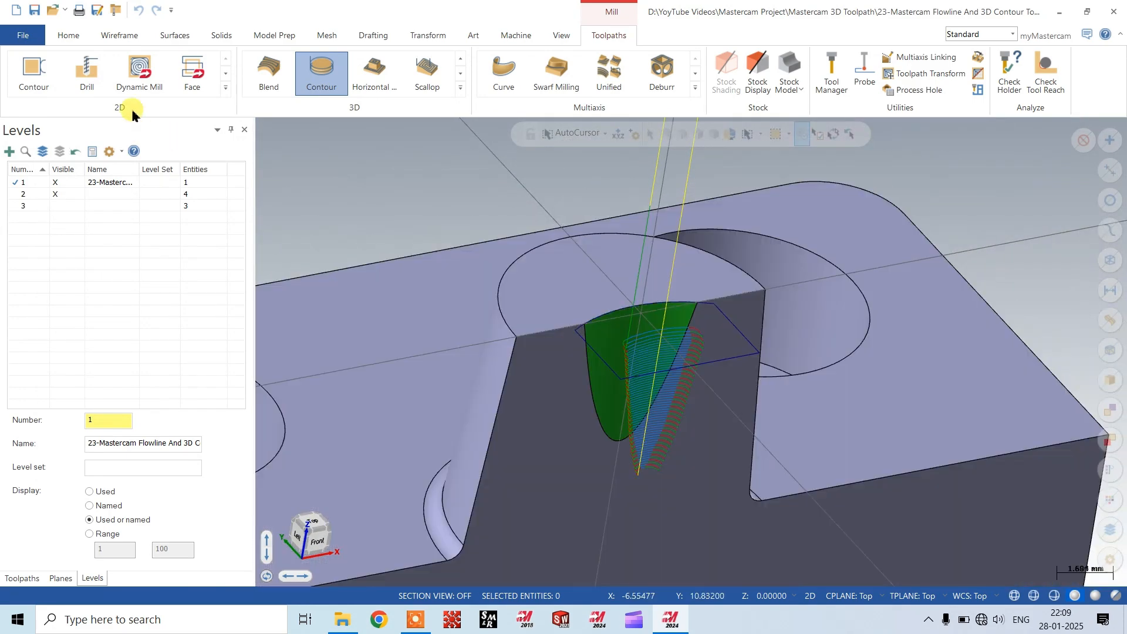
pyautogui.click(171, 37)
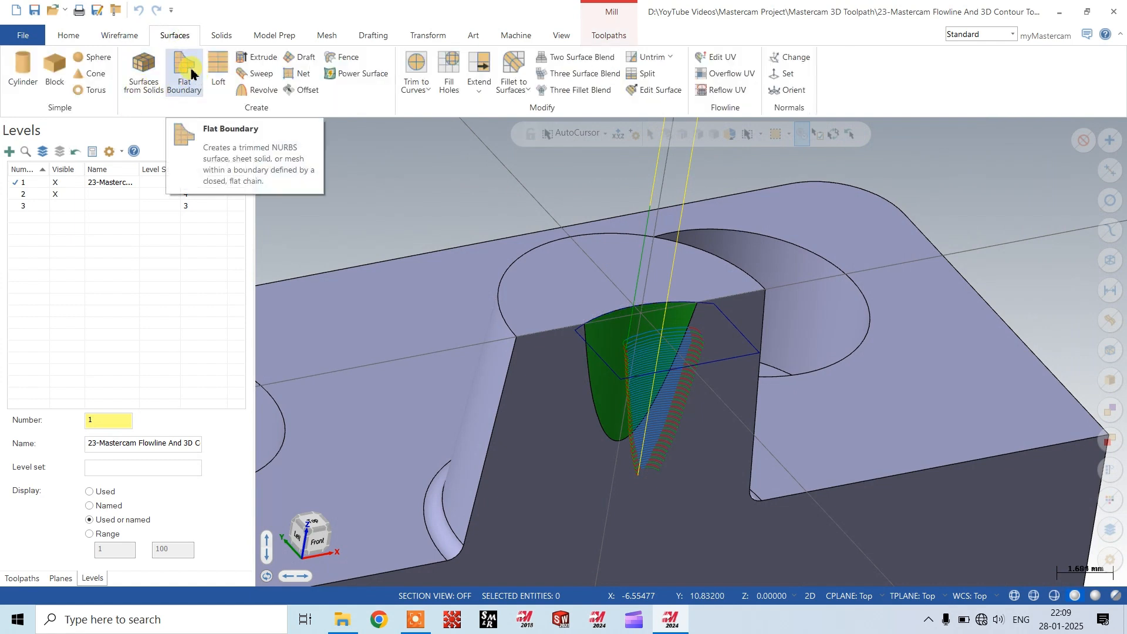
pyautogui.click(150, 75)
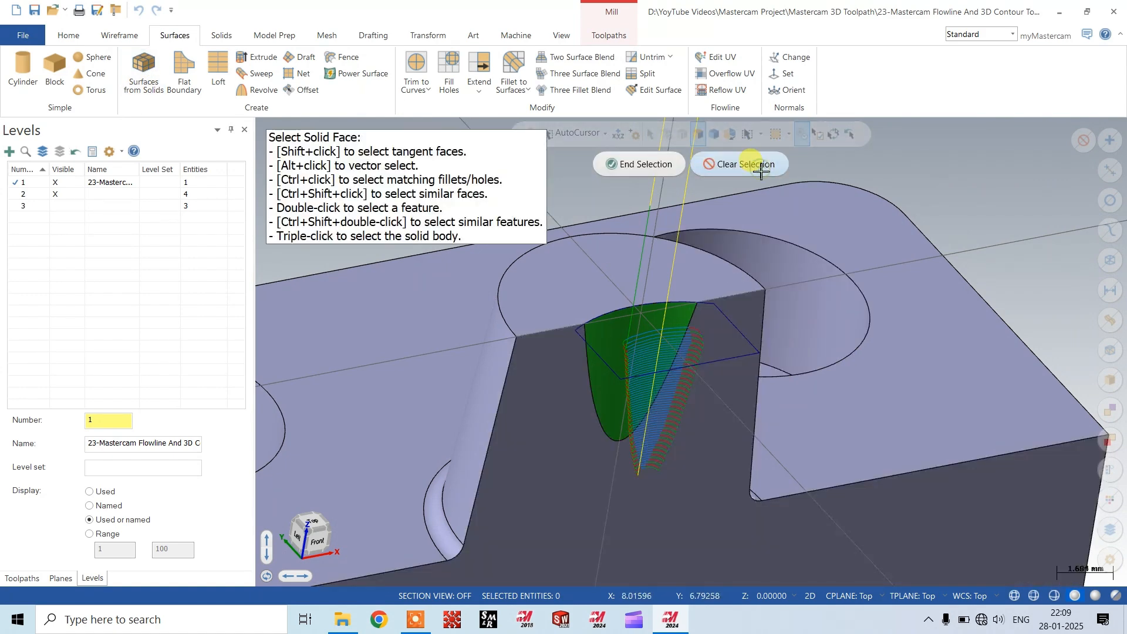
pyautogui.press('Escape')
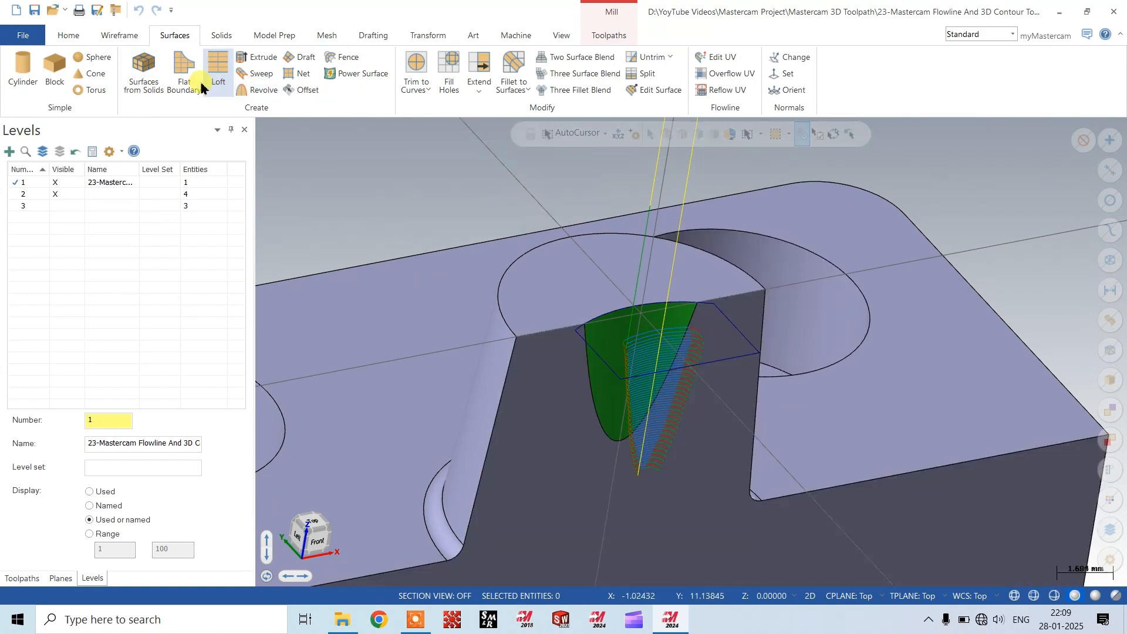
pyautogui.click(223, 36)
# - Extrude the rectangular boundary around the recess upward as surfaces with a height of 1 mm
pyautogui.click(185, 36)
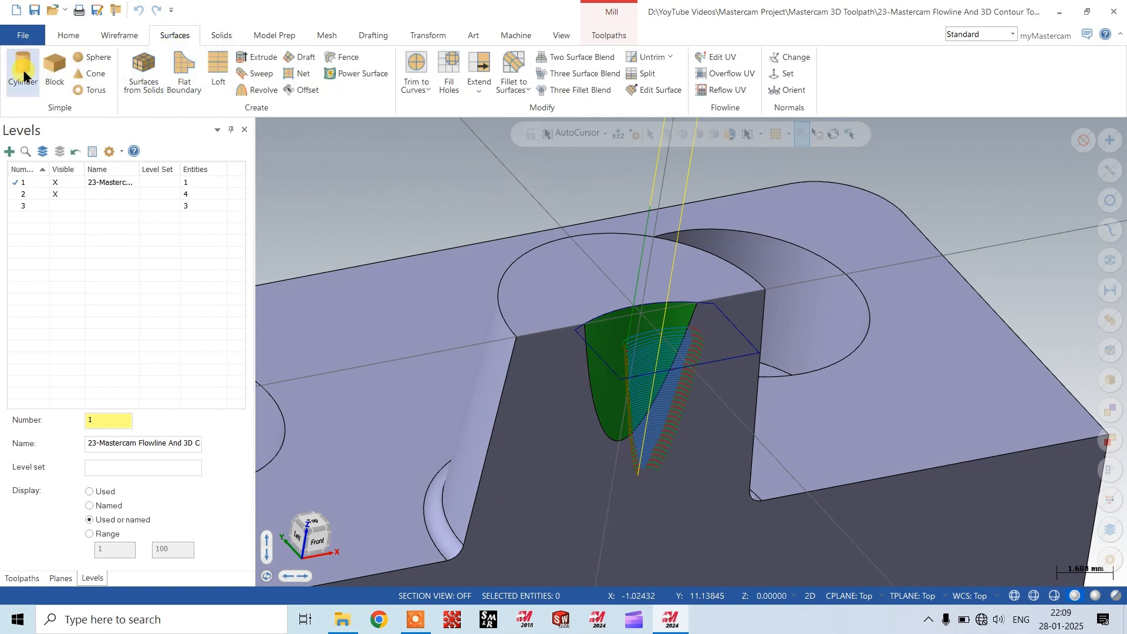
pyautogui.click(259, 59)
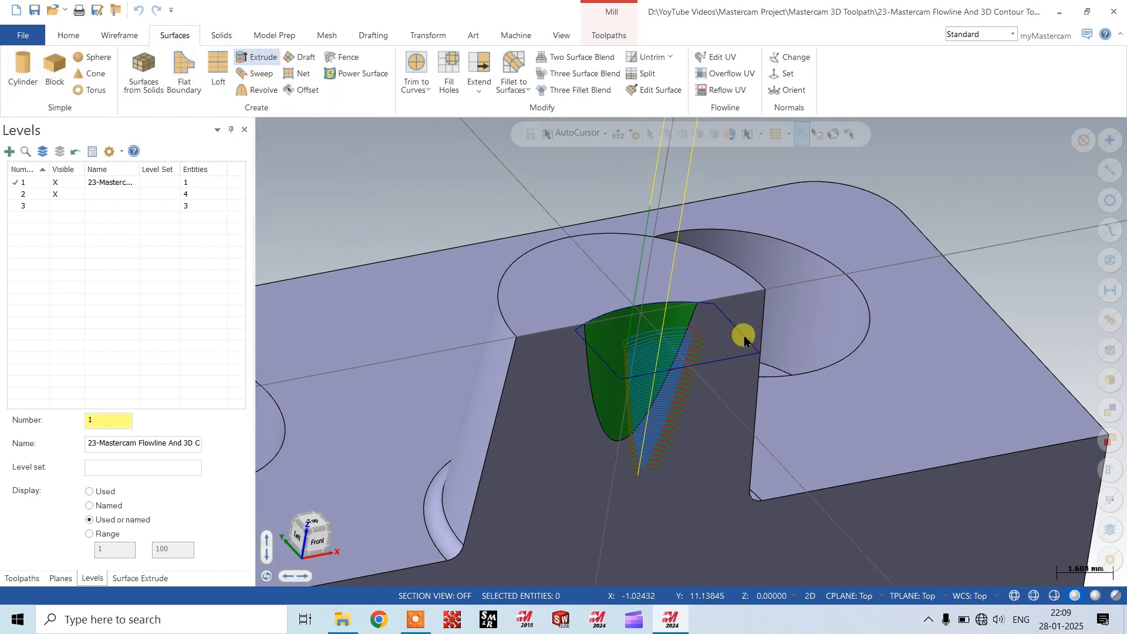
pyautogui.click(747, 339)
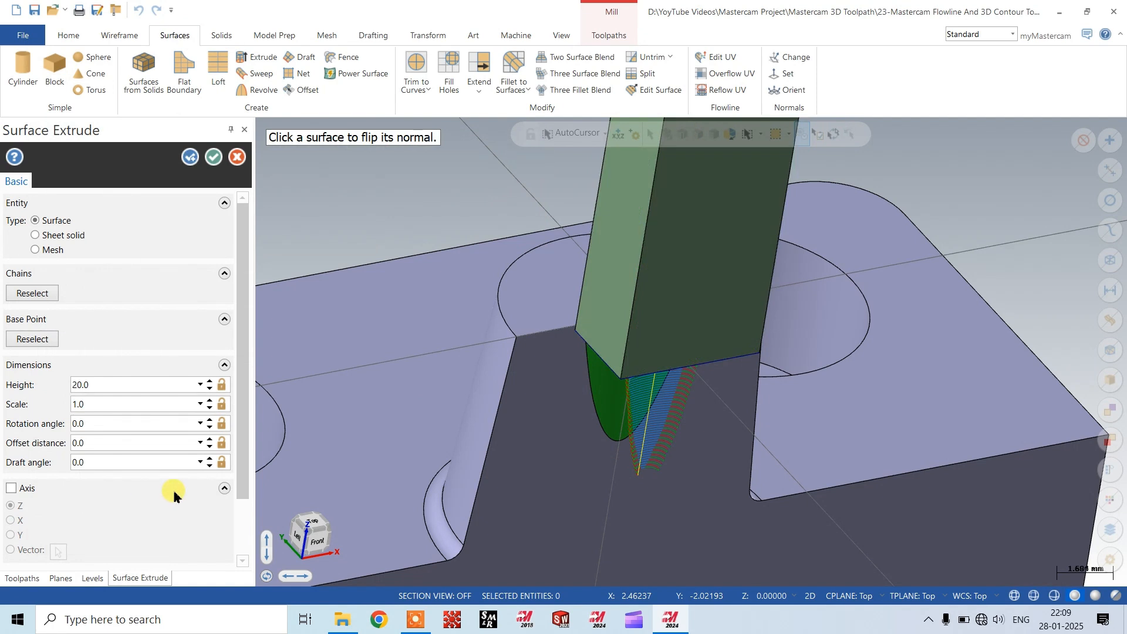
pyautogui.doubleClick(105, 386)
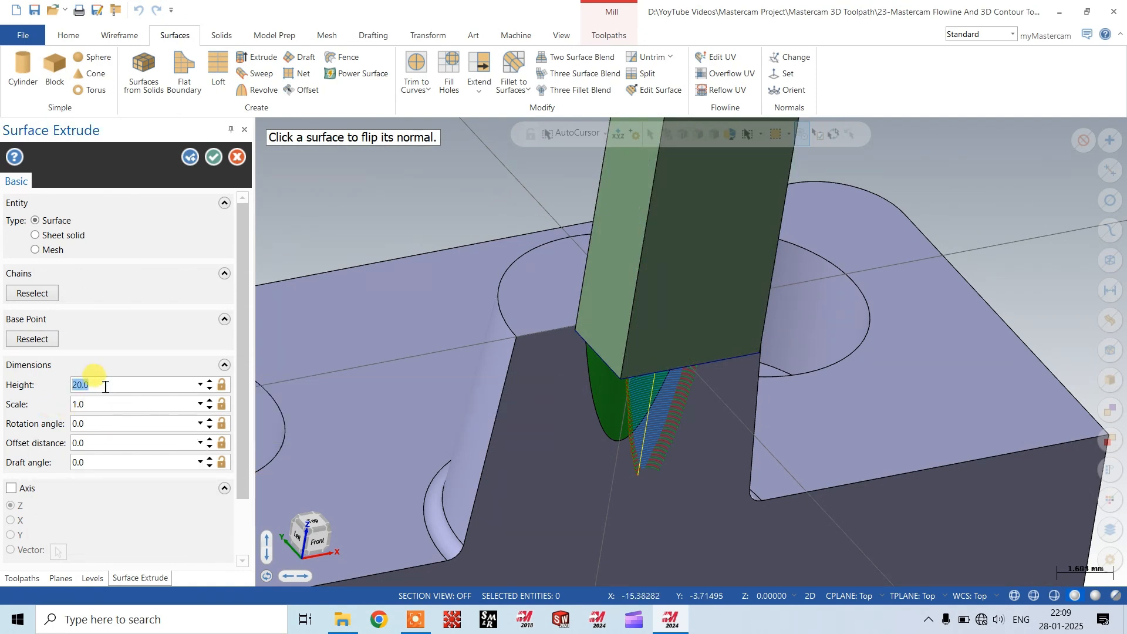
pyautogui.write('2')
pyautogui.press('Return')
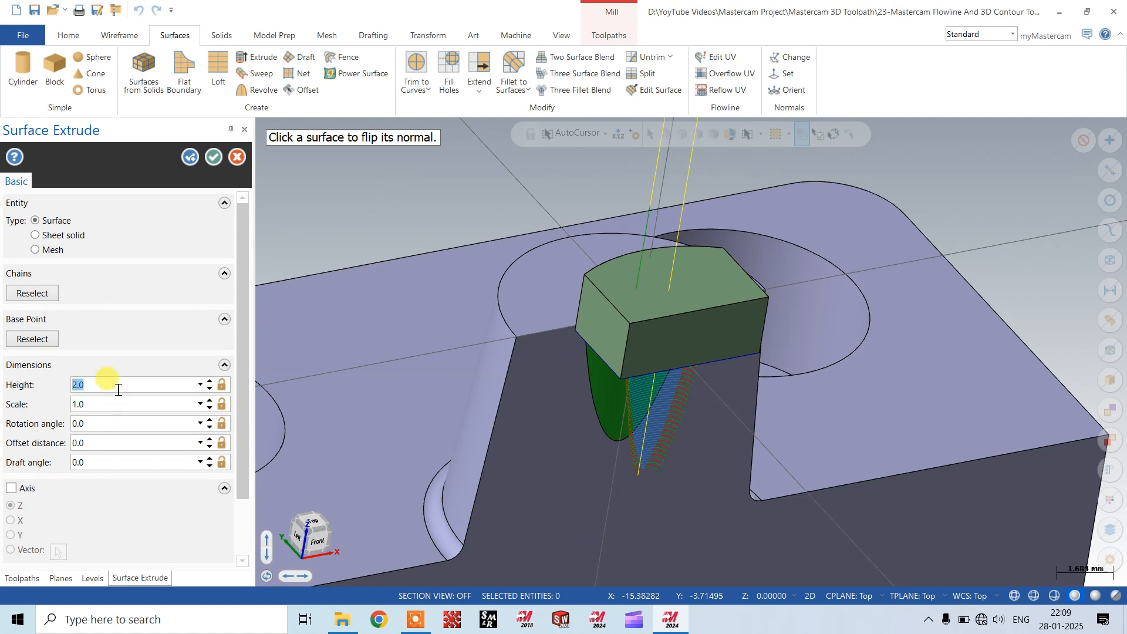
pyautogui.press('Return')
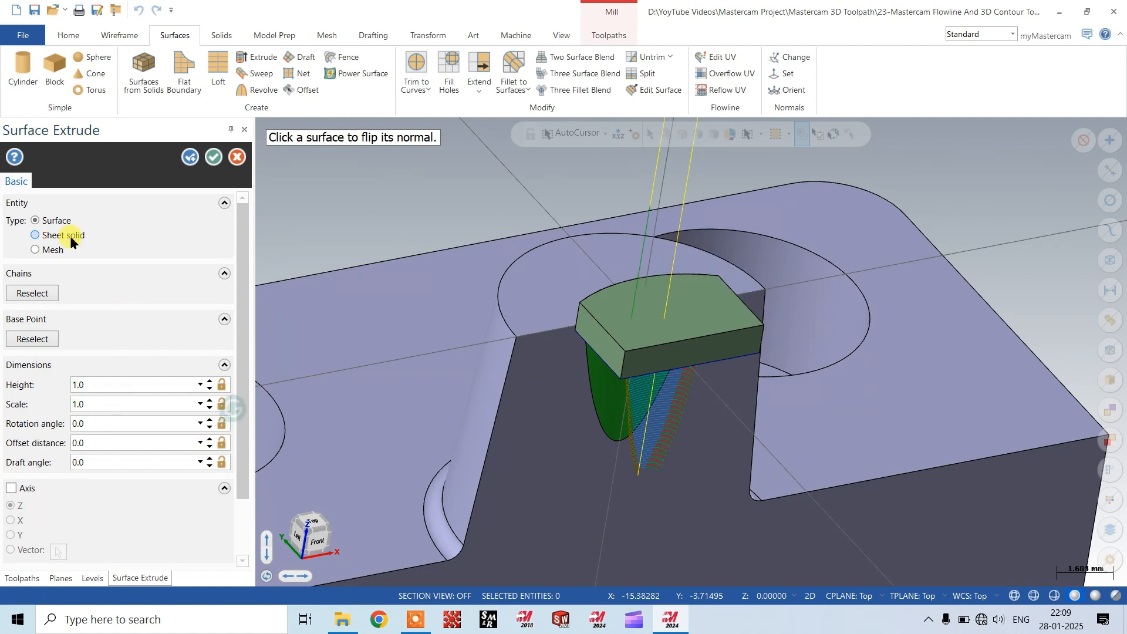
pyautogui.click(213, 157)
# - Delete the extruded top, bottom, front and two side surfaces around the green recess, keeping only the curved back wall
pyautogui.scroll(1, 680, 358)
pyautogui.scroll(1, 680, 358)
pyautogui.click(677, 312)
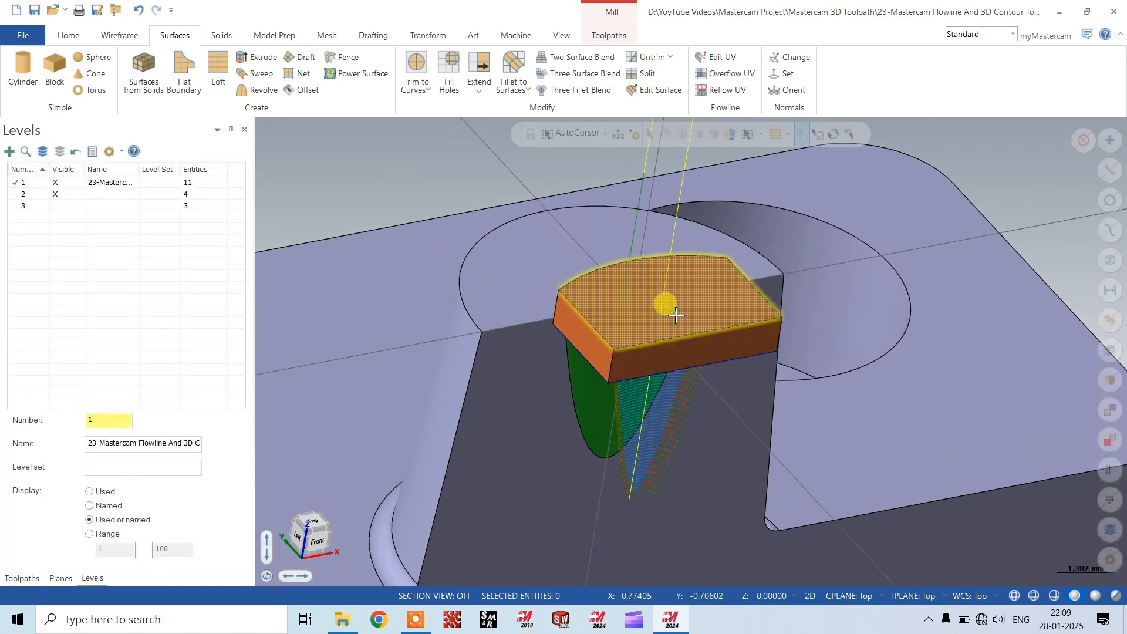
pyautogui.press('Delete')
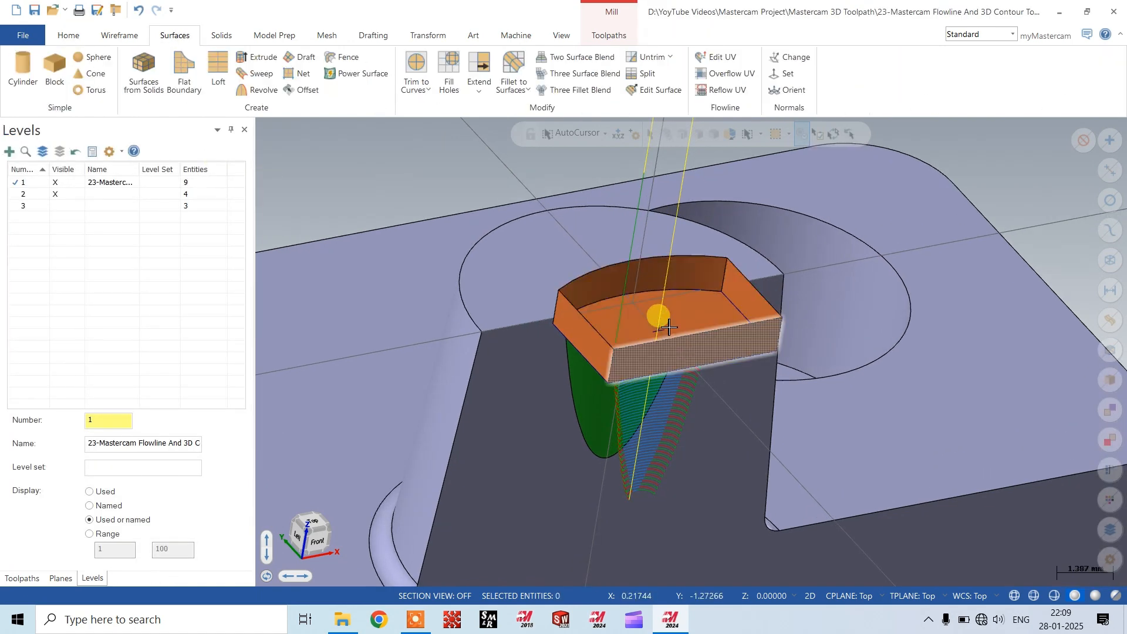
pyautogui.click(596, 349)
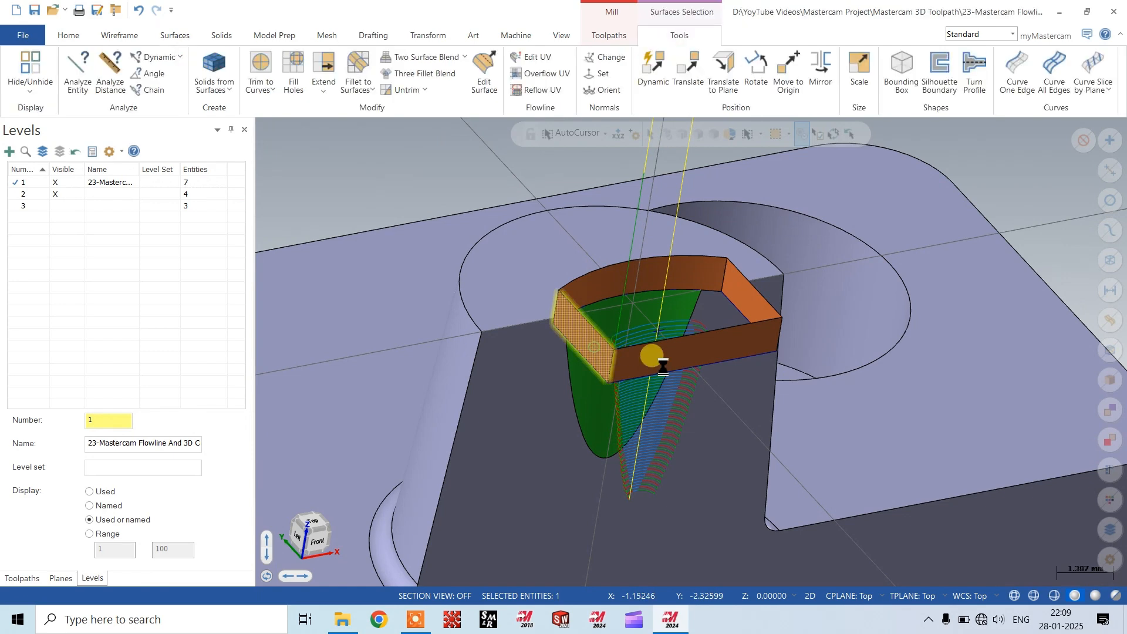
pyautogui.press('Delete')
pyautogui.click(680, 343)
pyautogui.press('Delete')
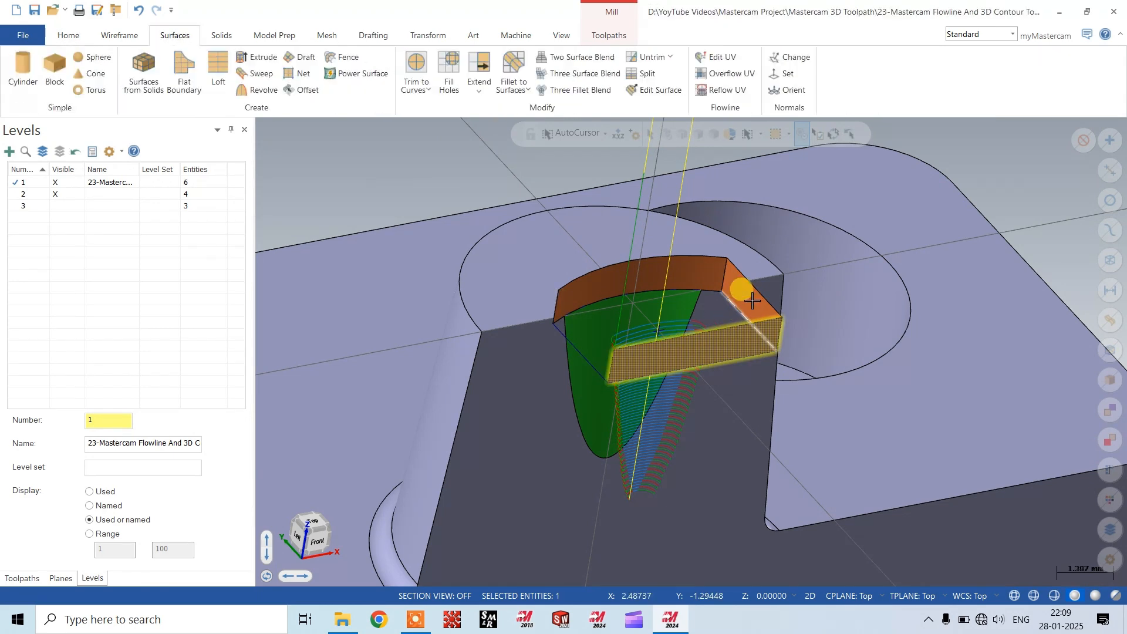
pyautogui.click(751, 297)
pyautogui.press('Delete')
# - Add the curved back wall to the drive surfaces of the second Surface Finish Contour operation and regenerate its toolpath
pyautogui.scroll(-2, 778, 383)
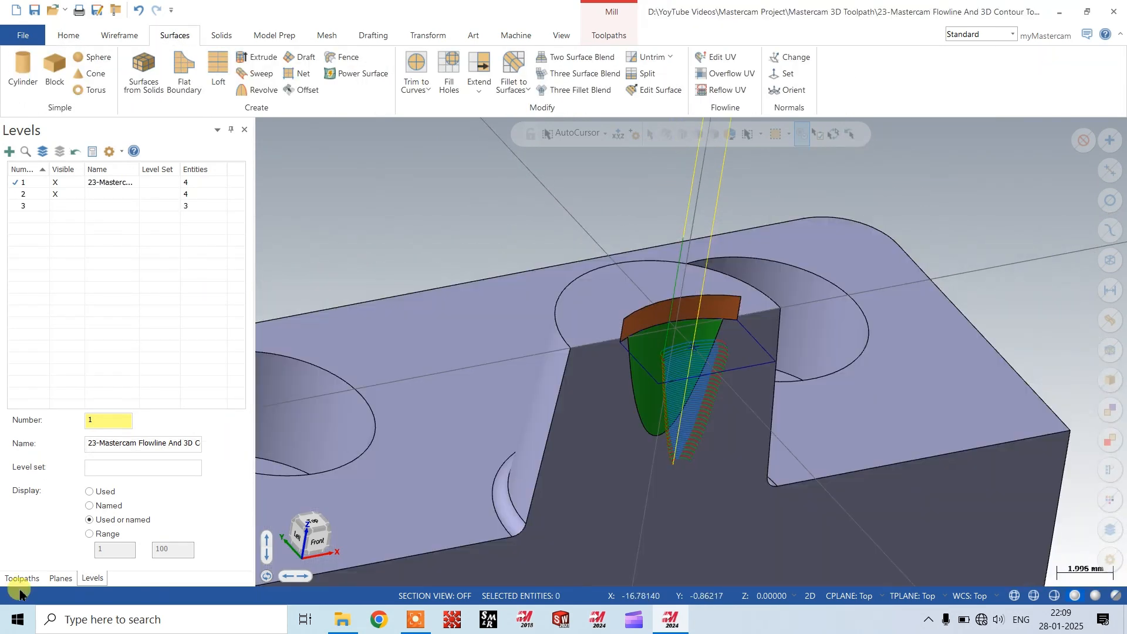
pyautogui.click(22, 579)
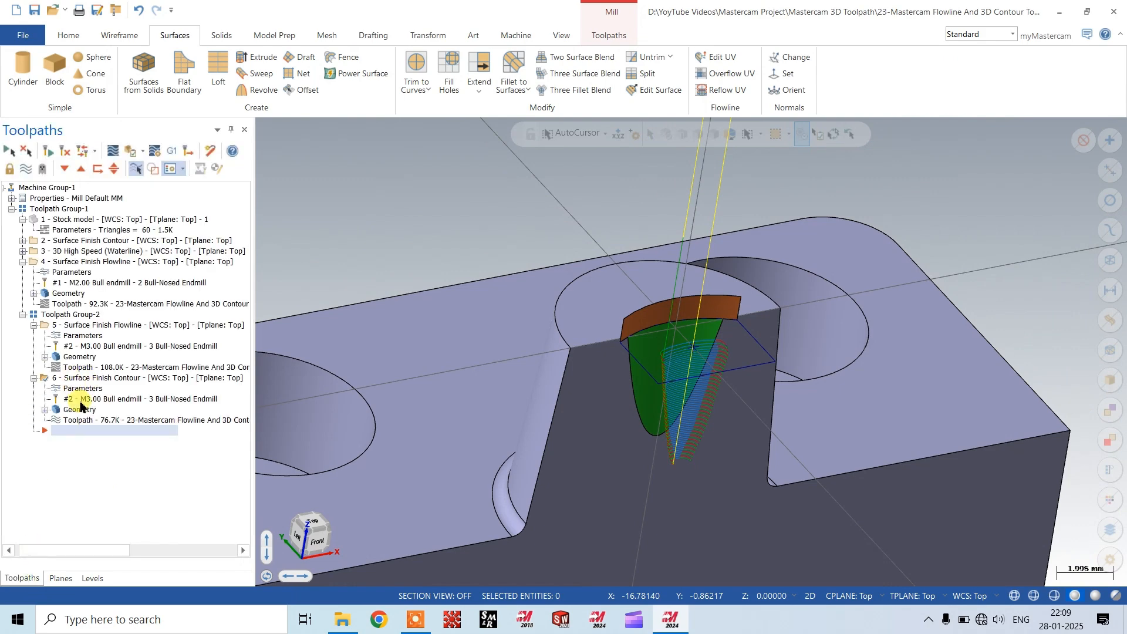
pyautogui.click(80, 410)
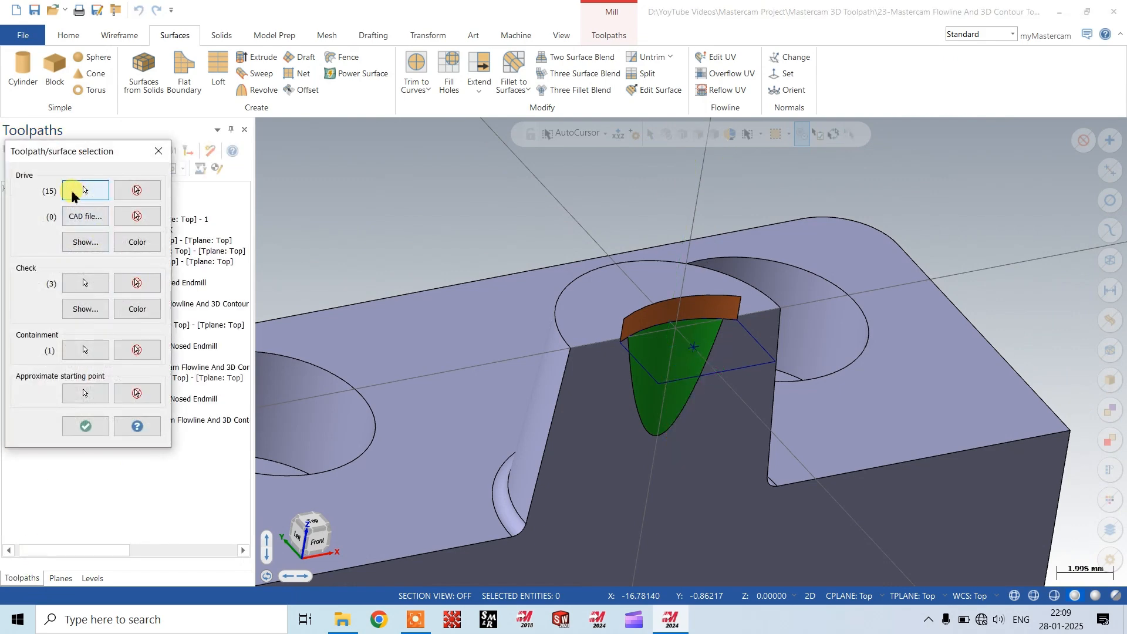
pyautogui.click(79, 190)
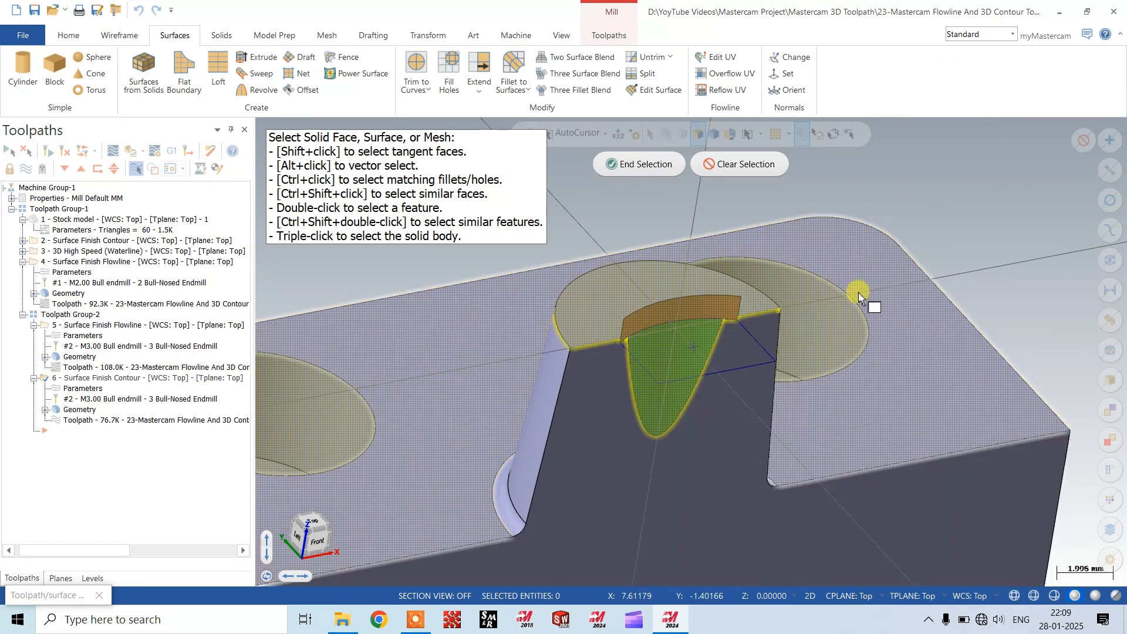
pyautogui.scroll(-2, 845, 290)
pyautogui.click(623, 166)
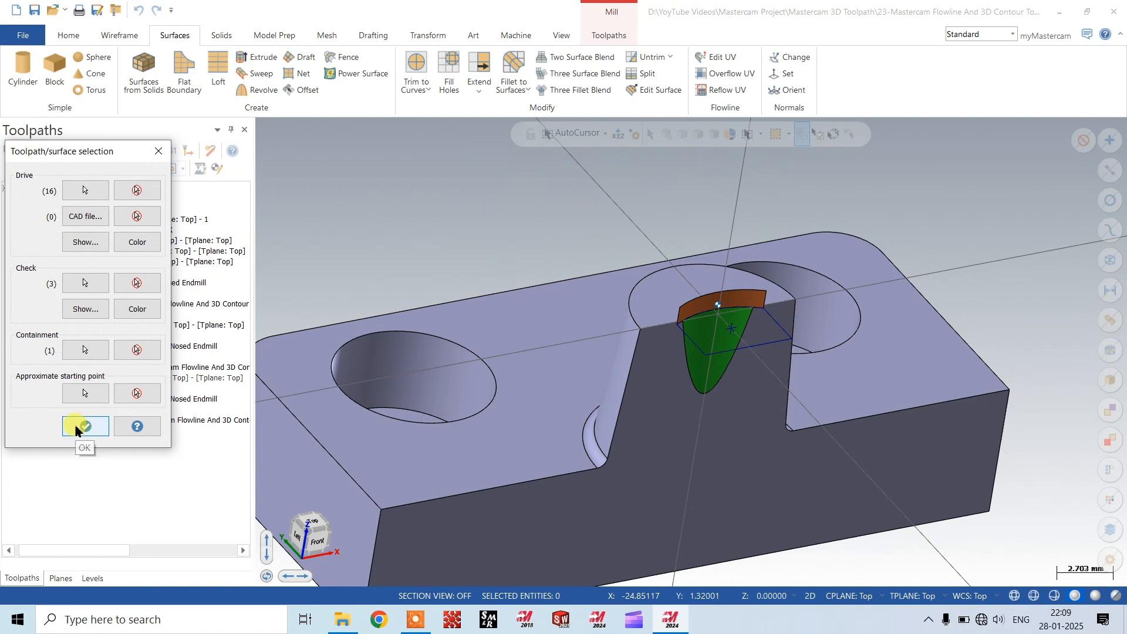
pyautogui.click(83, 427)
pyautogui.click(48, 152)
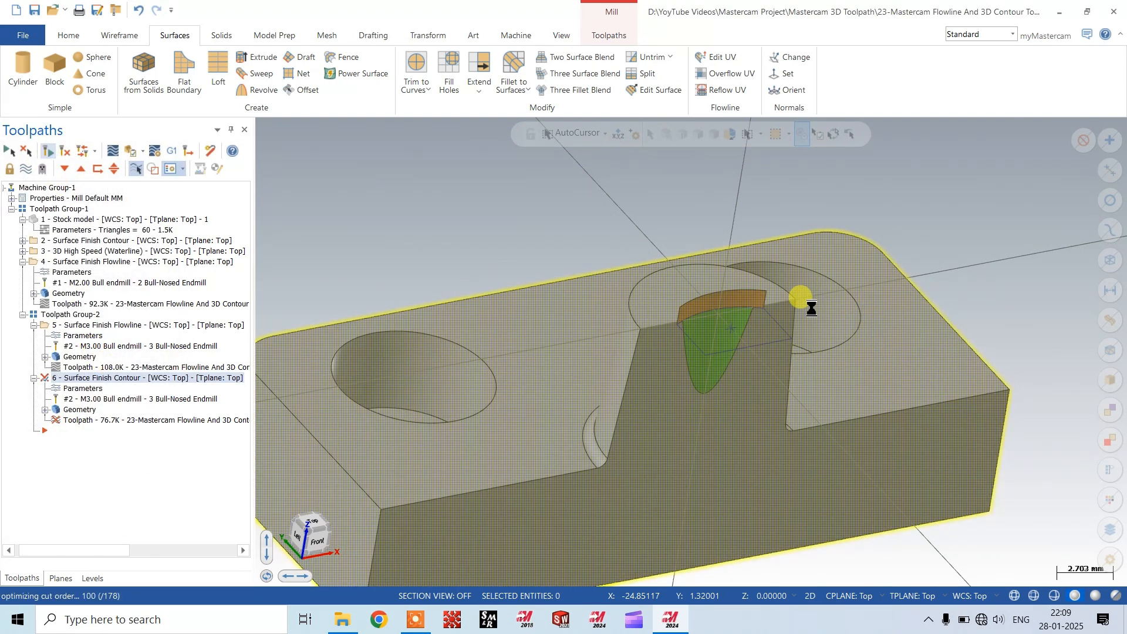
# - Inspect the regenerated contour passes around the green recess and the curved helper wall from several angles
pyautogui.scroll(4, 811, 309)
pyautogui.moveTo(661, 363)
pyautogui.mouseDown(button='middle')
pyautogui.moveTo(628, 310)
pyautogui.moveTo(704, 356)
pyautogui.moveTo(678, 378)
pyautogui.moveTo(683, 370)
pyautogui.mouseUp(button='middle')
pyautogui.scroll(1, 685, 371)
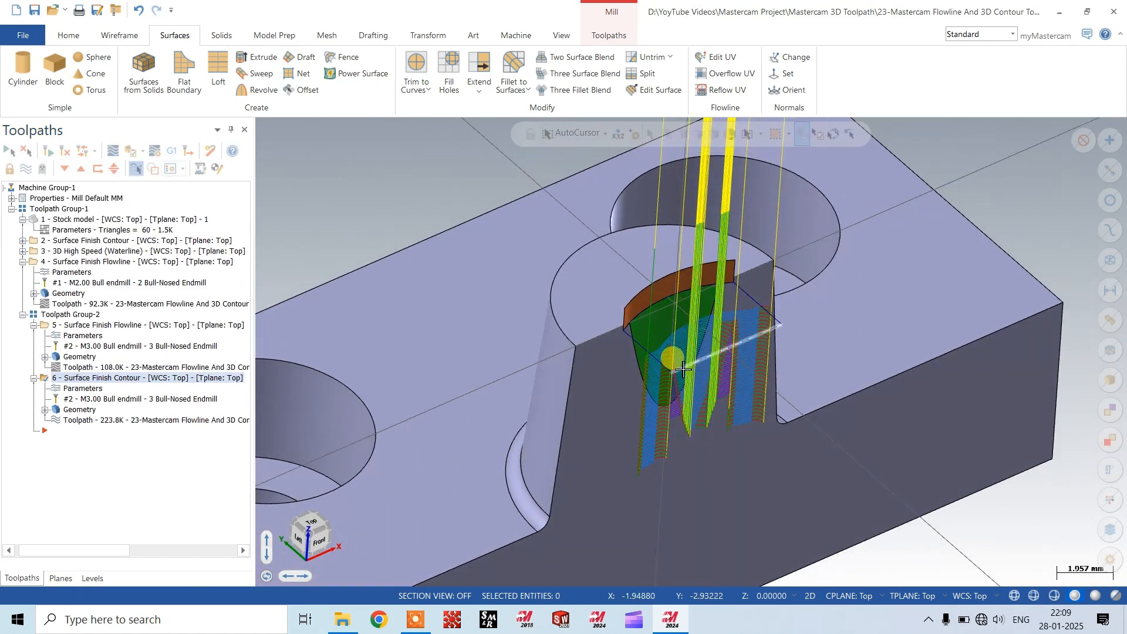
pyautogui.moveTo(644, 329); pyautogui.dragTo(548, 344, button='middle')
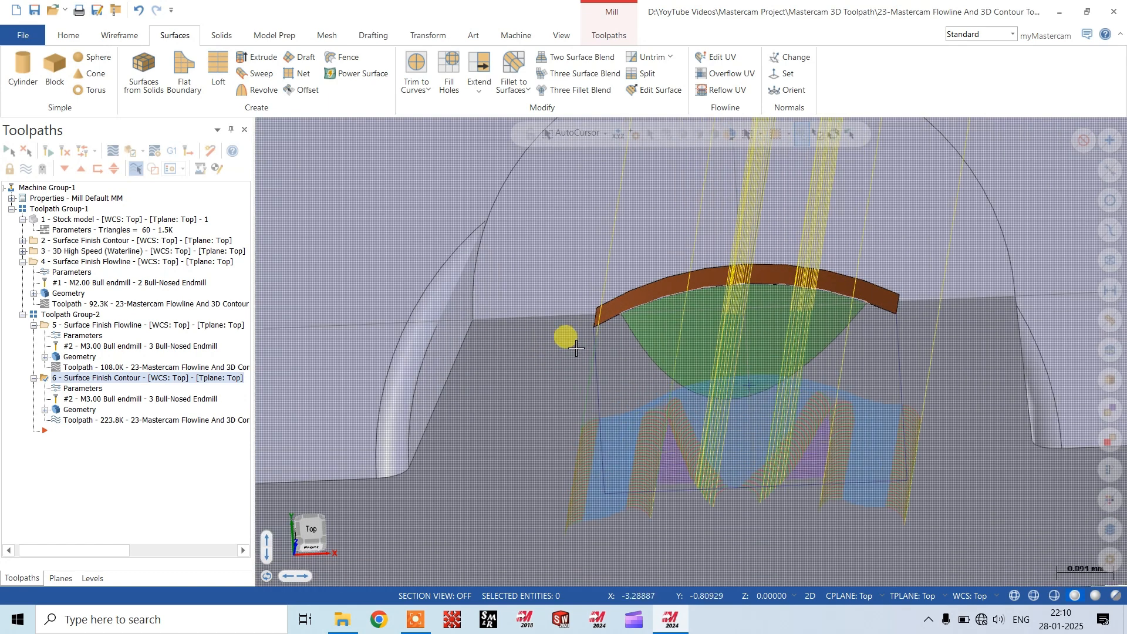
pyautogui.scroll(2, 587, 320)
pyautogui.scroll(-4, 581, 298)
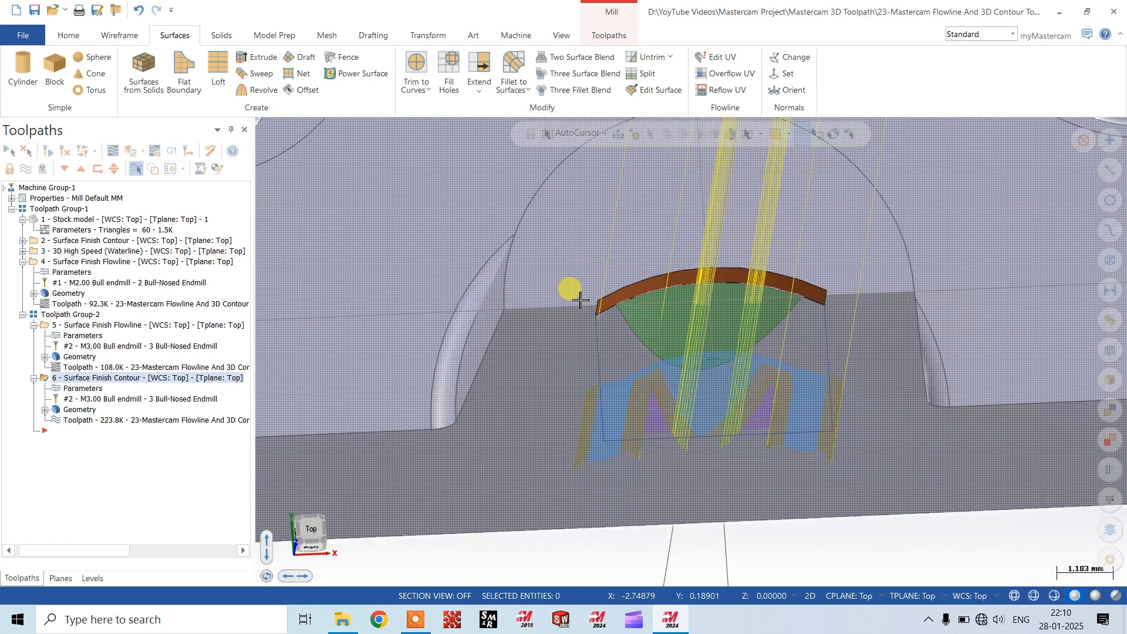
pyautogui.scroll(4, 646, 313)
pyautogui.moveTo(650, 302); pyautogui.dragTo(638, 264, button='middle')
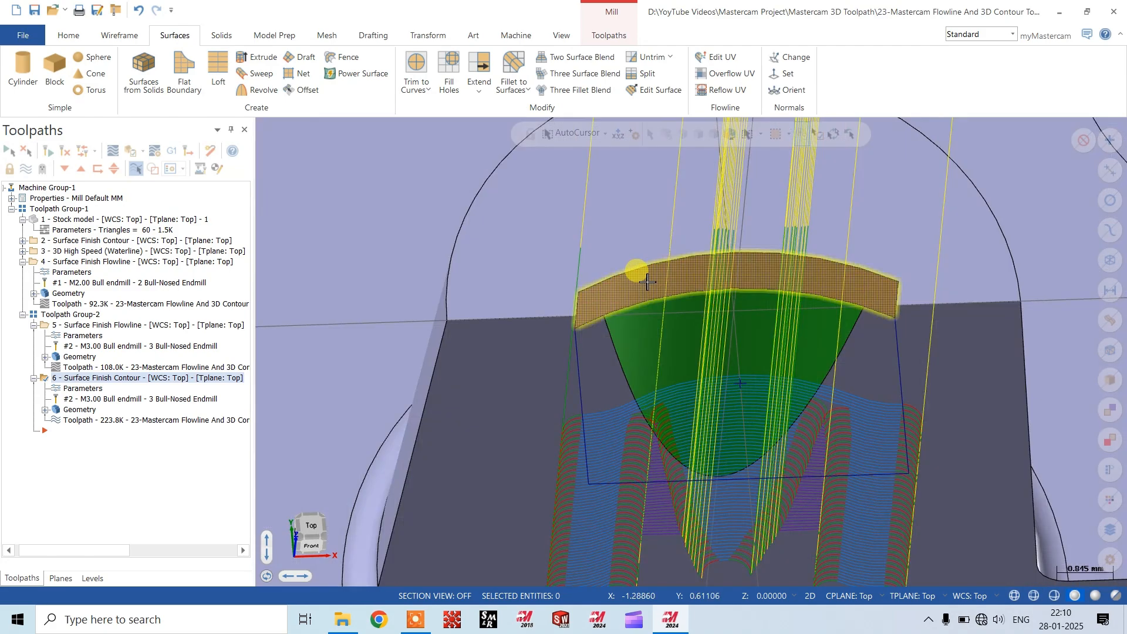
# - Delete the curved helper wall behind the green recess, including its association with the toolpath
pyautogui.click(647, 282)
pyautogui.press('Delete')
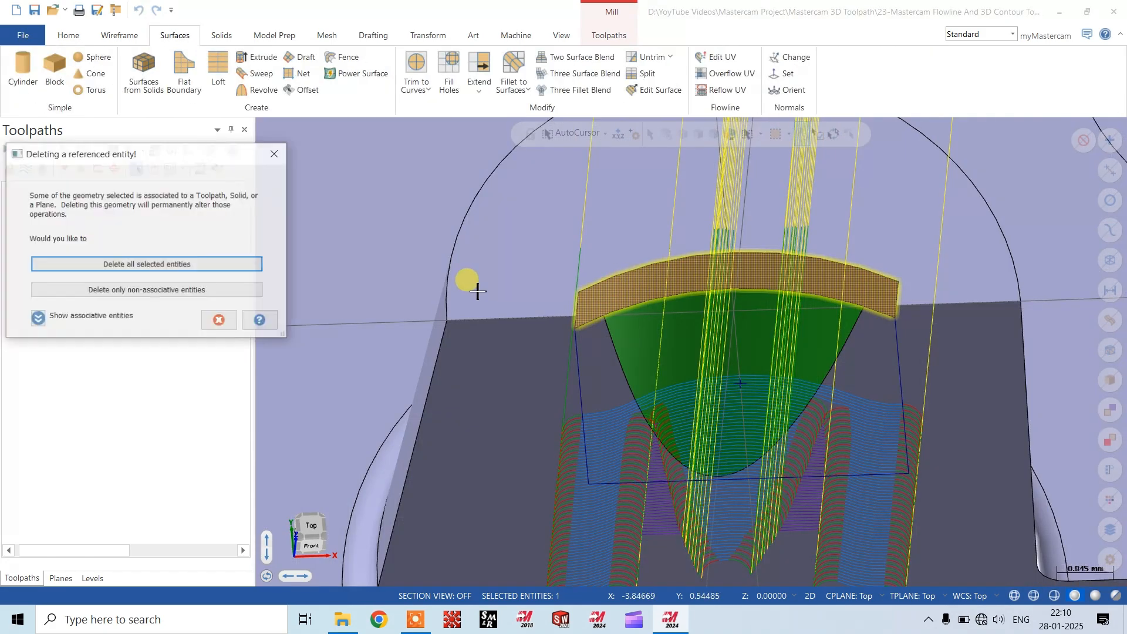
pyautogui.click(178, 269)
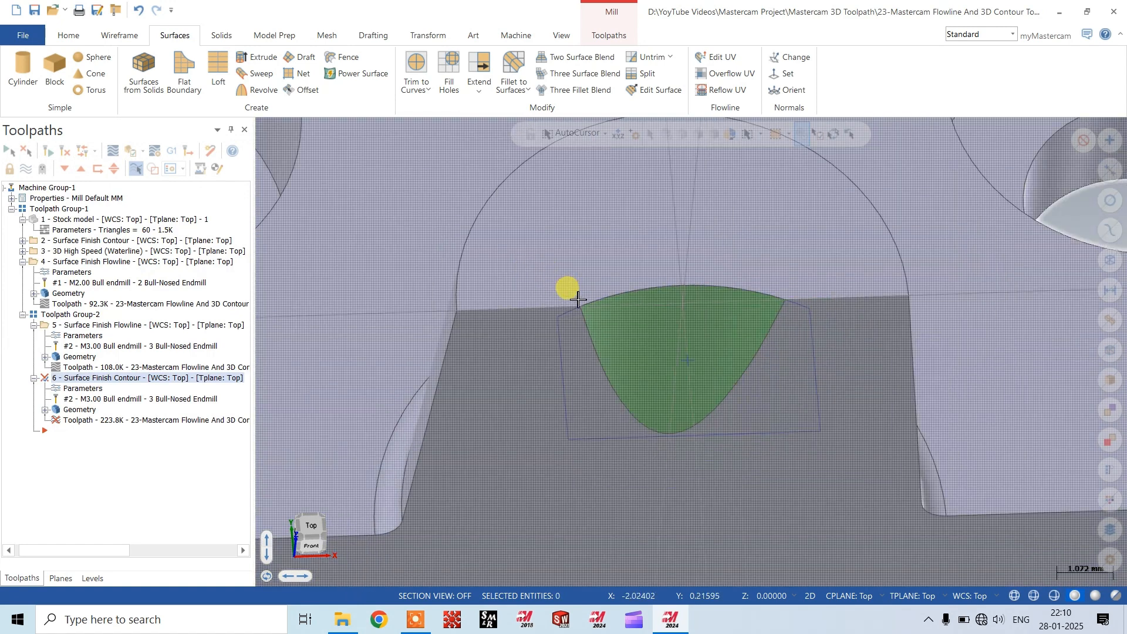
# - With new level 4 active and level 2 hidden, create a curve on the upper arc edge of the green recess
pyautogui.click(93, 577)
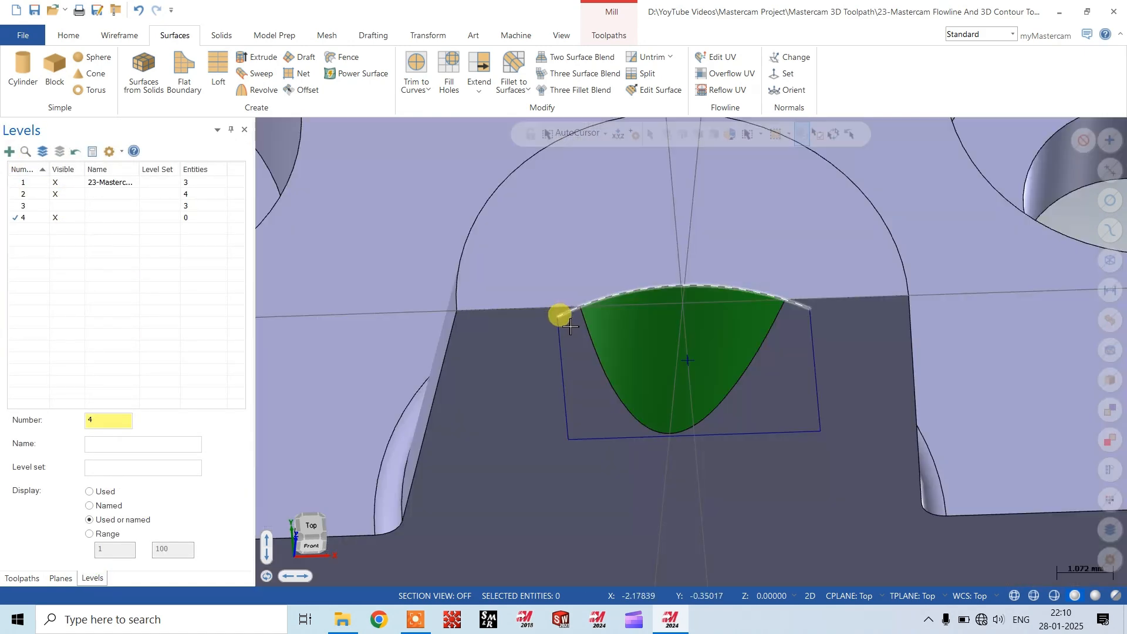
pyautogui.click(55, 194)
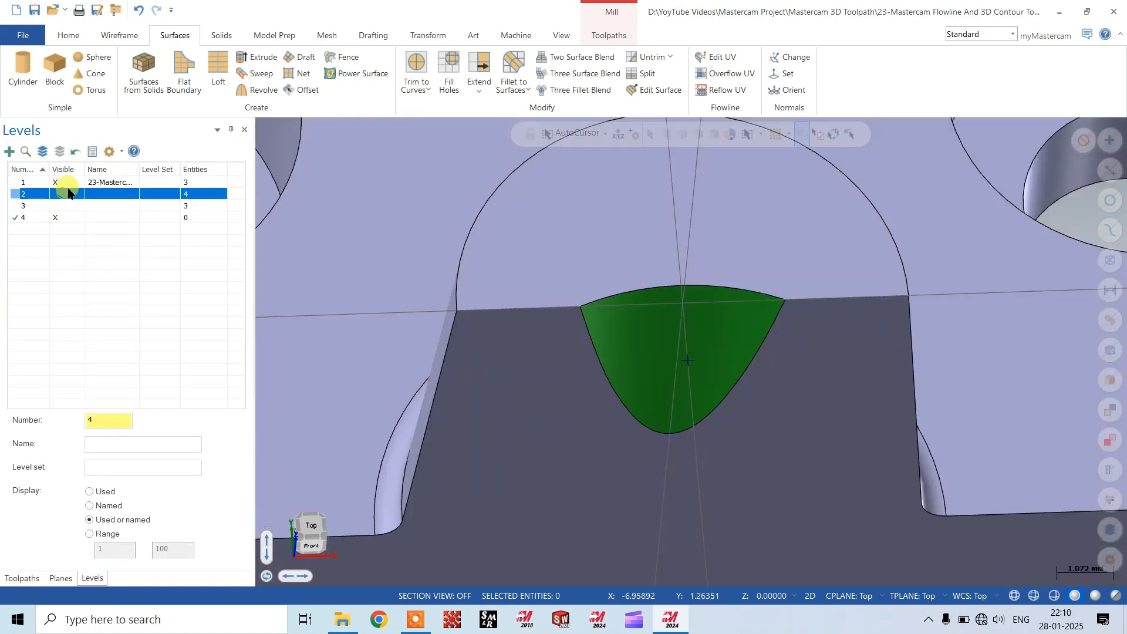
pyautogui.click(110, 34)
pyautogui.click(669, 76)
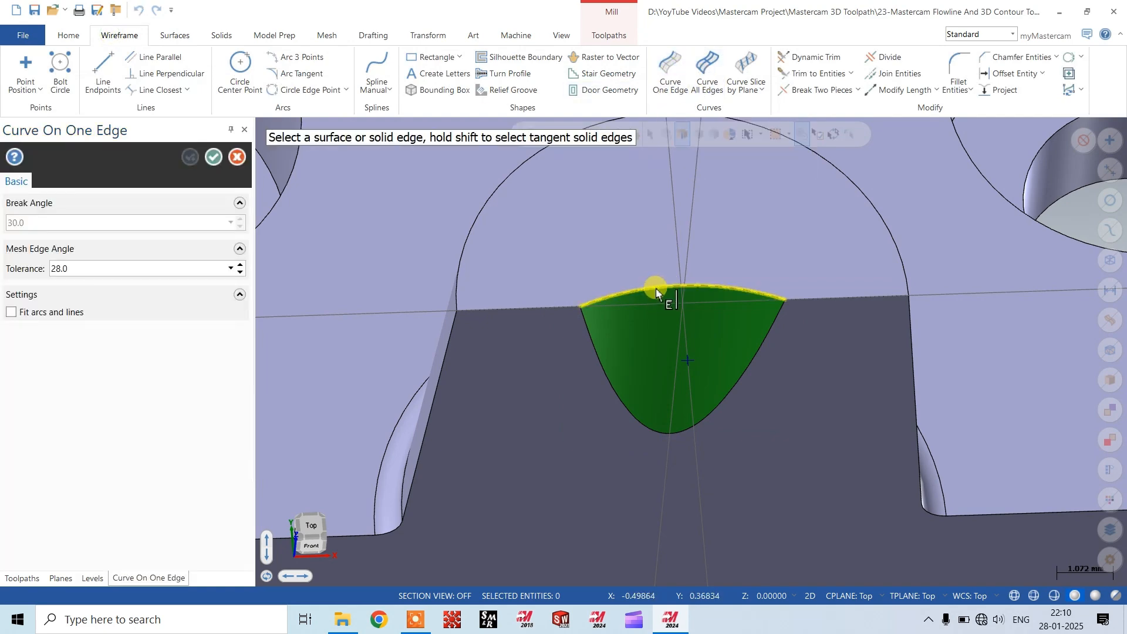
pyautogui.click(657, 291)
pyautogui.click(212, 159)
pyautogui.scroll(-3, 465, 251)
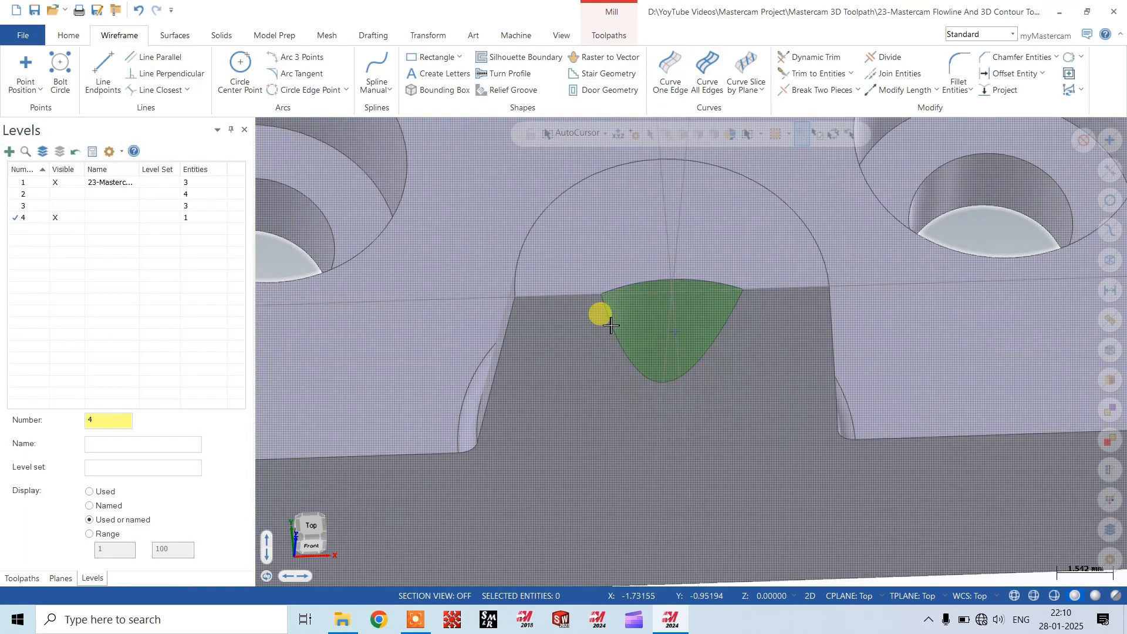
# - In the front plane, draw a vertical line about 0.7 mm long upward from the left end of the recess's upper edge
pyautogui.moveTo(610, 325); pyautogui.dragTo(624, 293, button='middle')
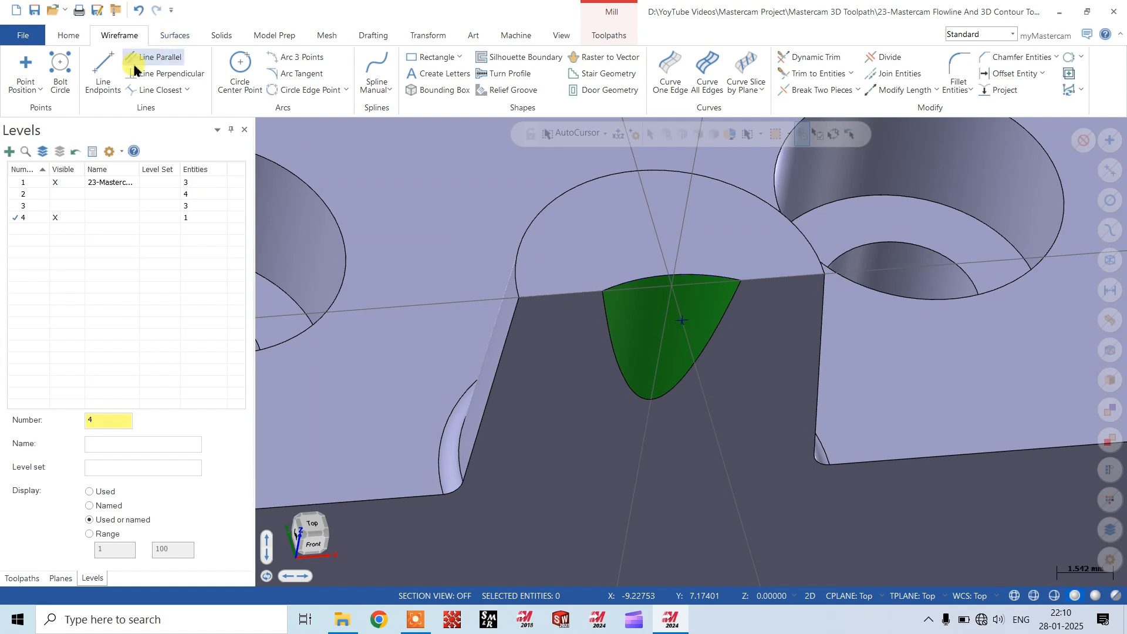
pyautogui.click(103, 69)
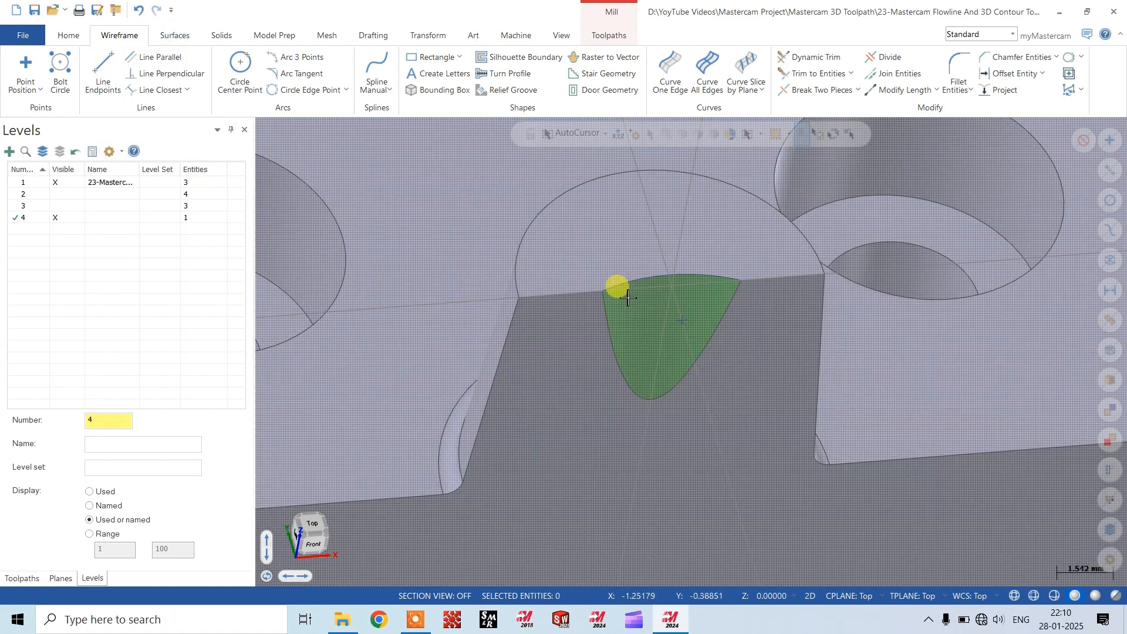
pyautogui.rightClick(642, 351)
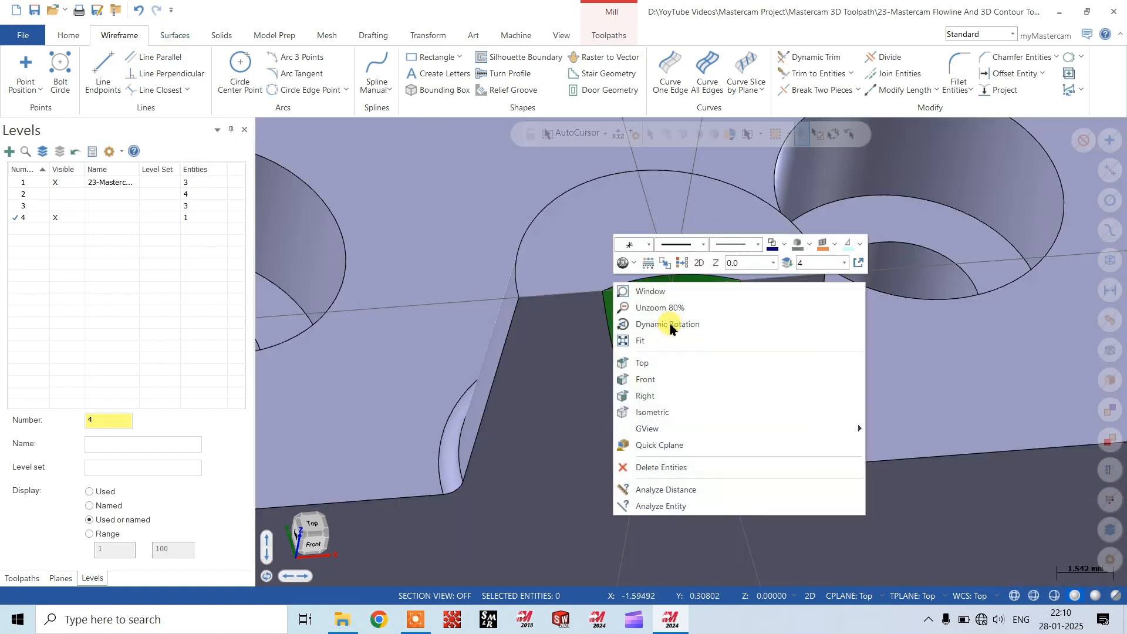
pyautogui.click(650, 383)
pyautogui.scroll(-1, 654, 400)
pyautogui.scroll(3, 675, 221)
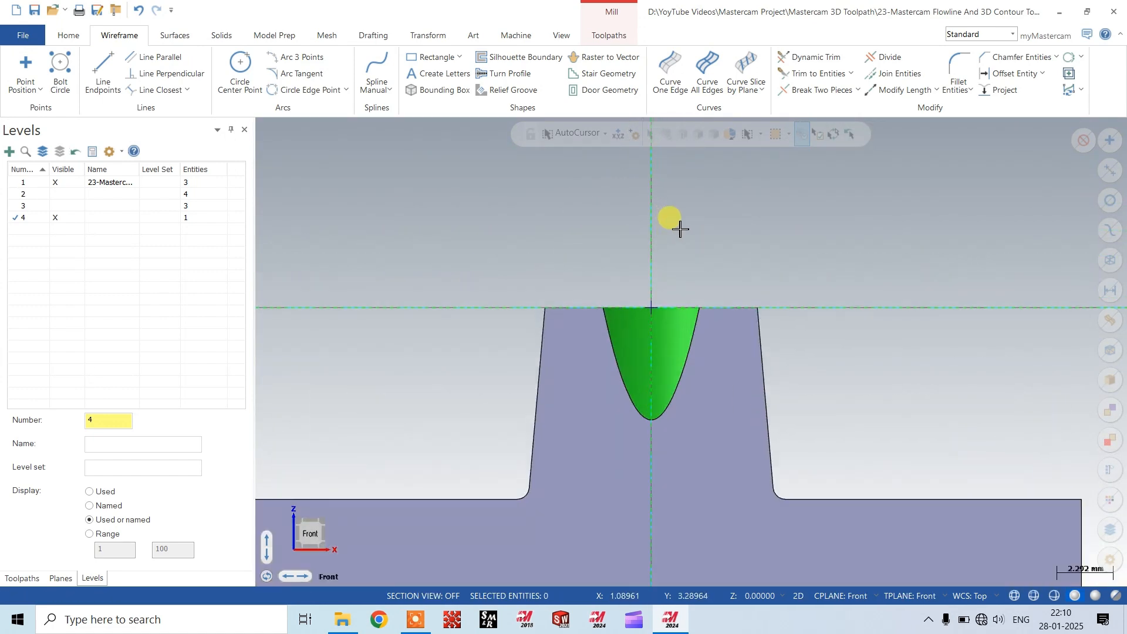
pyautogui.click(102, 70)
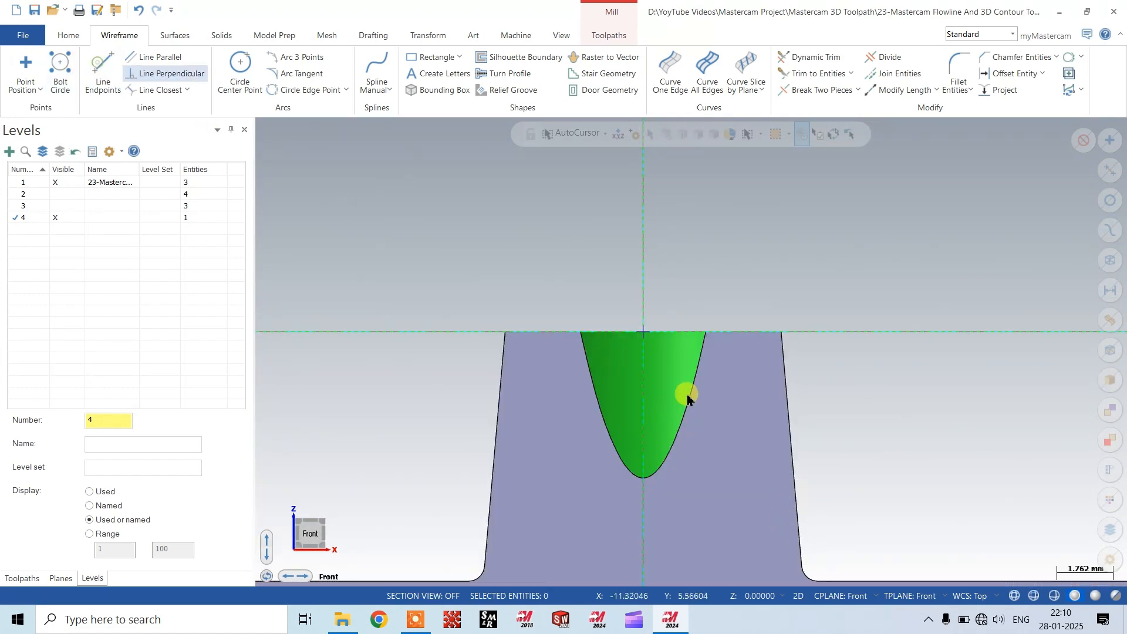
pyautogui.click(581, 333)
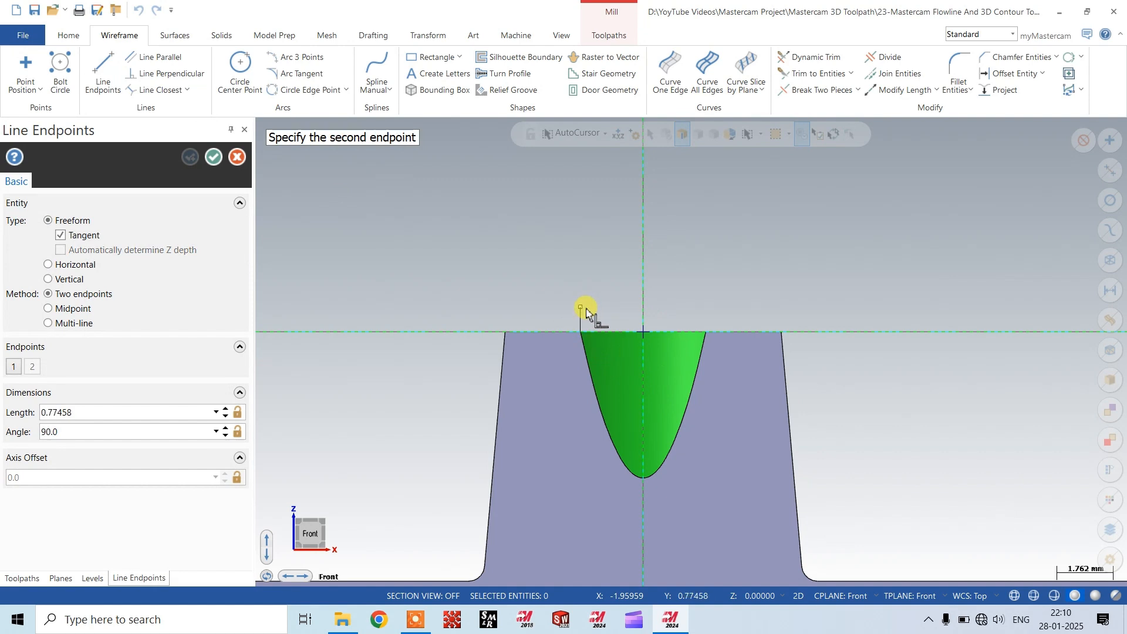
pyautogui.click(581, 310)
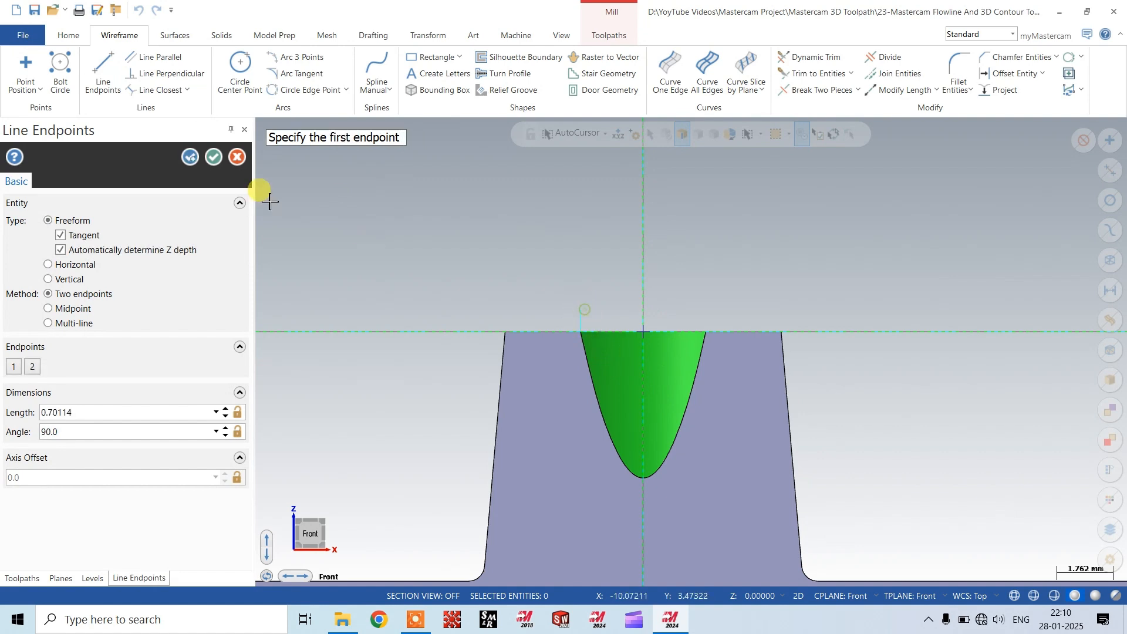
pyautogui.click(213, 157)
# - Create a swept surface with the Rotate method, using the recess's edge curve as across contour and the short vertical line as along contour
pyautogui.moveTo(352, 234); pyautogui.dragTo(448, 186, button='middle')
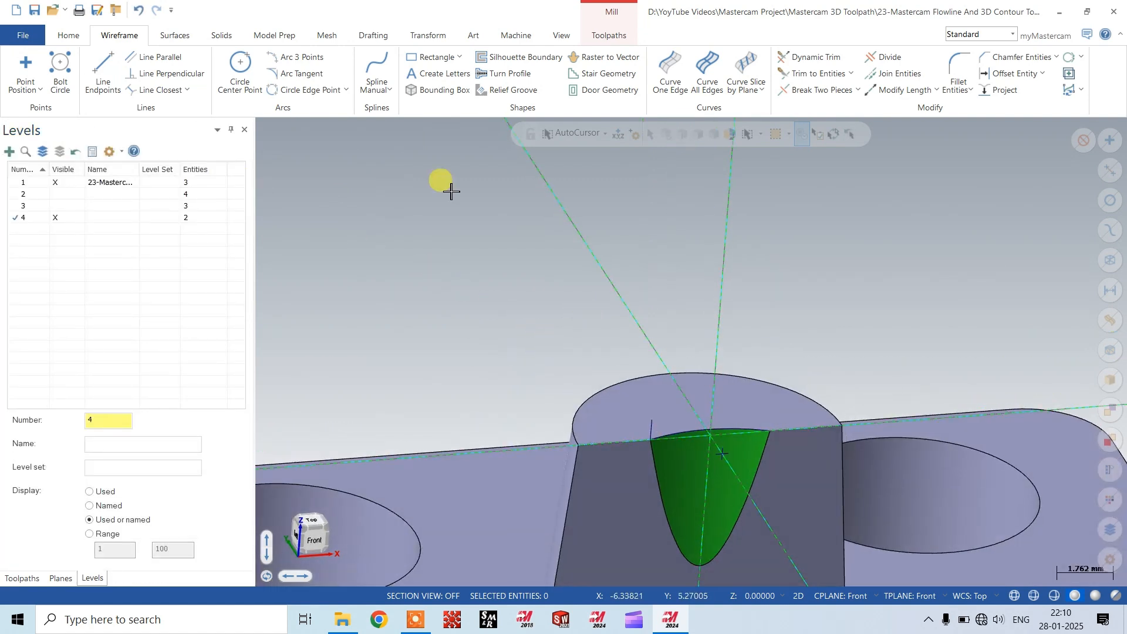
pyautogui.click(179, 37)
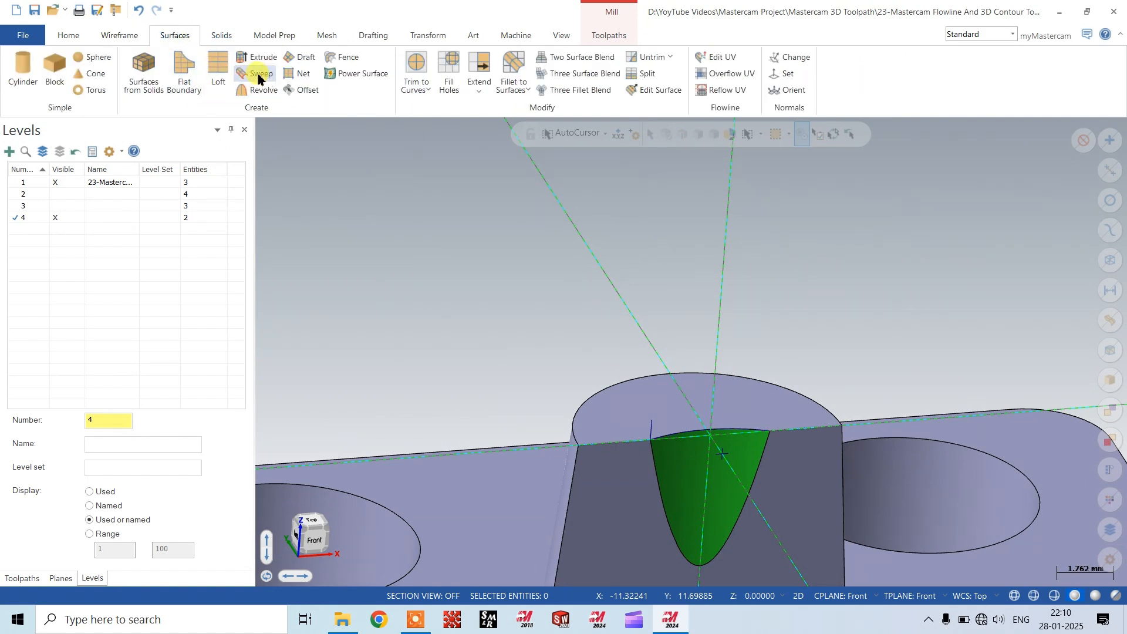
pyautogui.scroll(4, 725, 448)
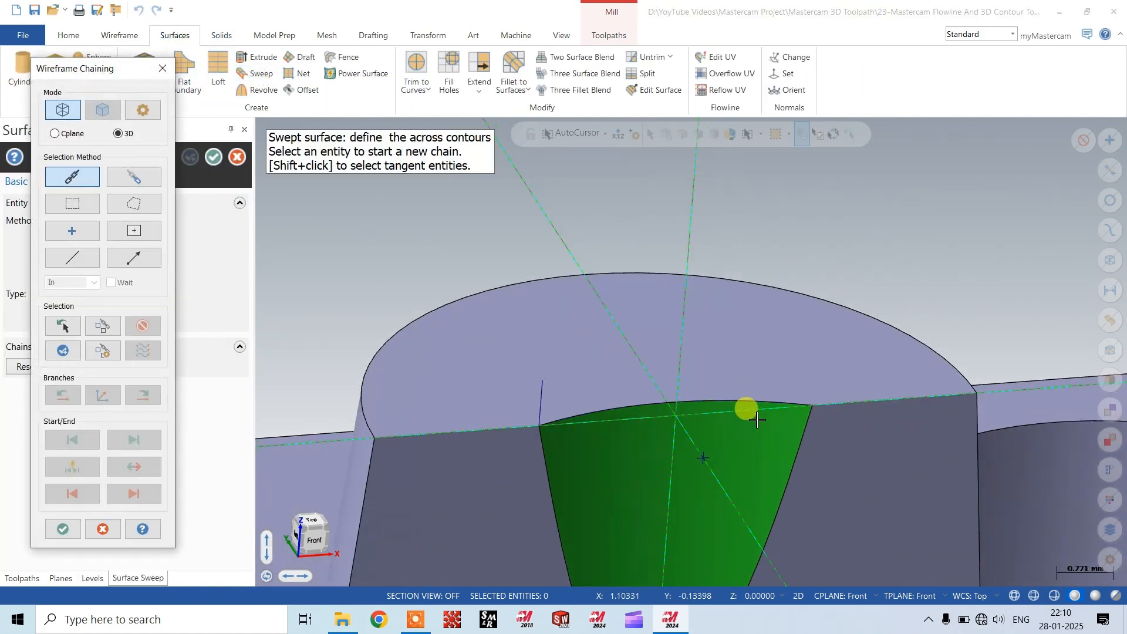
pyautogui.click(67, 258)
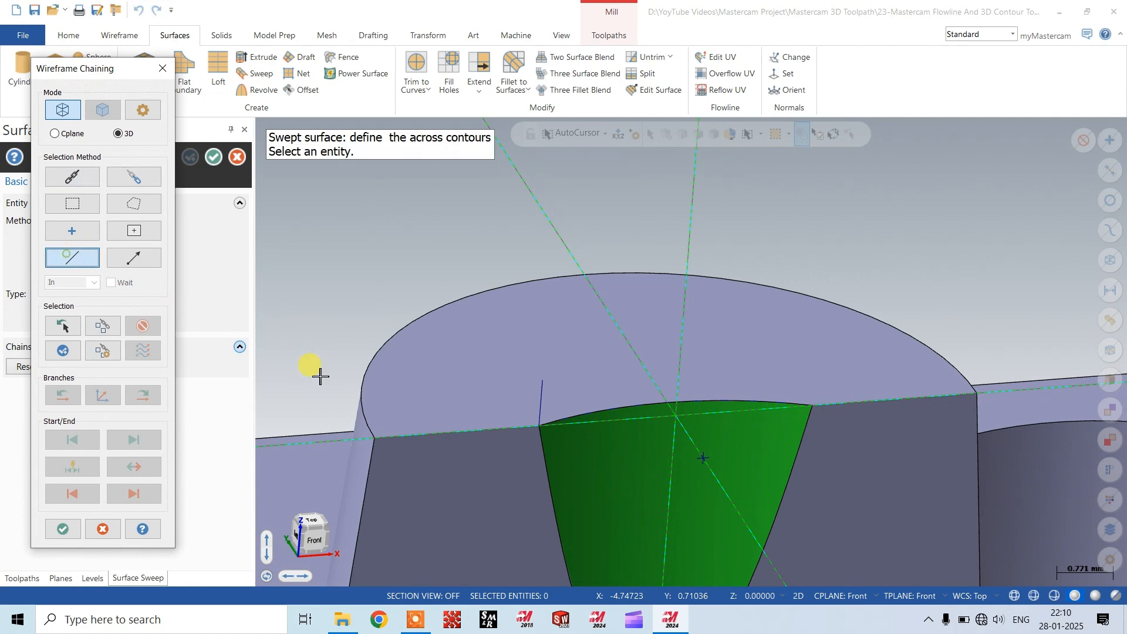
pyautogui.click(790, 406)
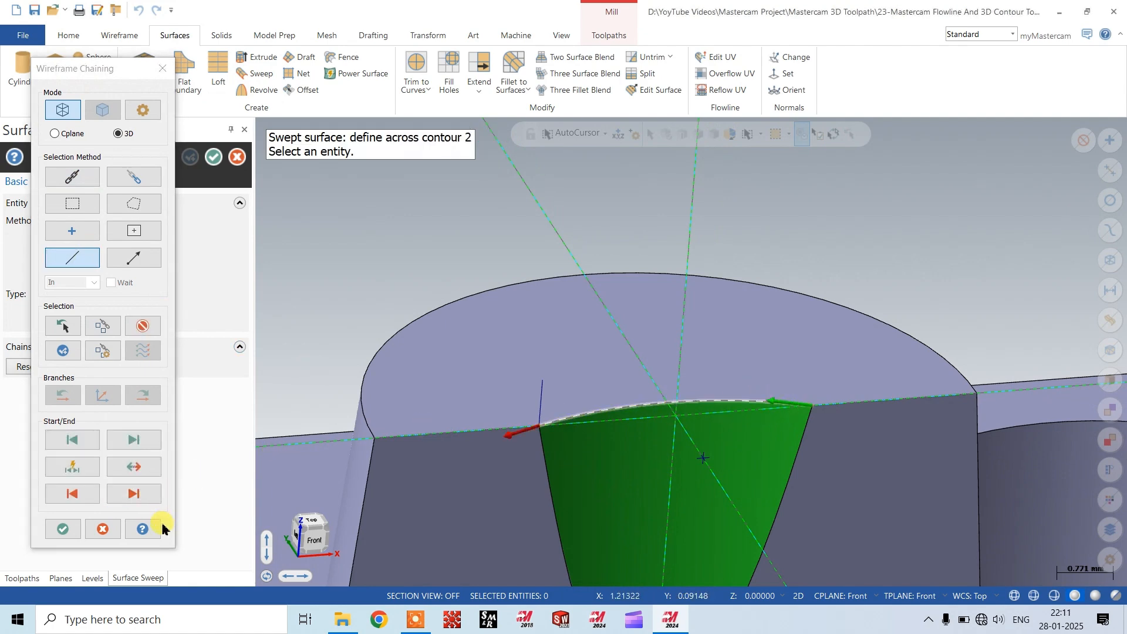
pyautogui.click(63, 530)
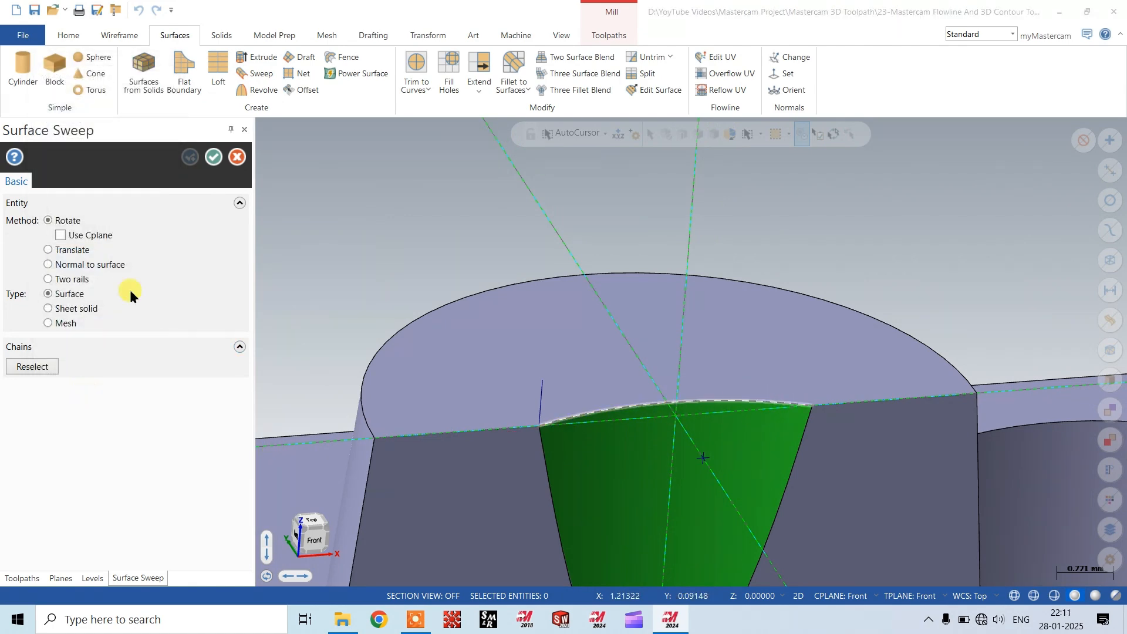
pyautogui.click(541, 417)
pyautogui.click(63, 529)
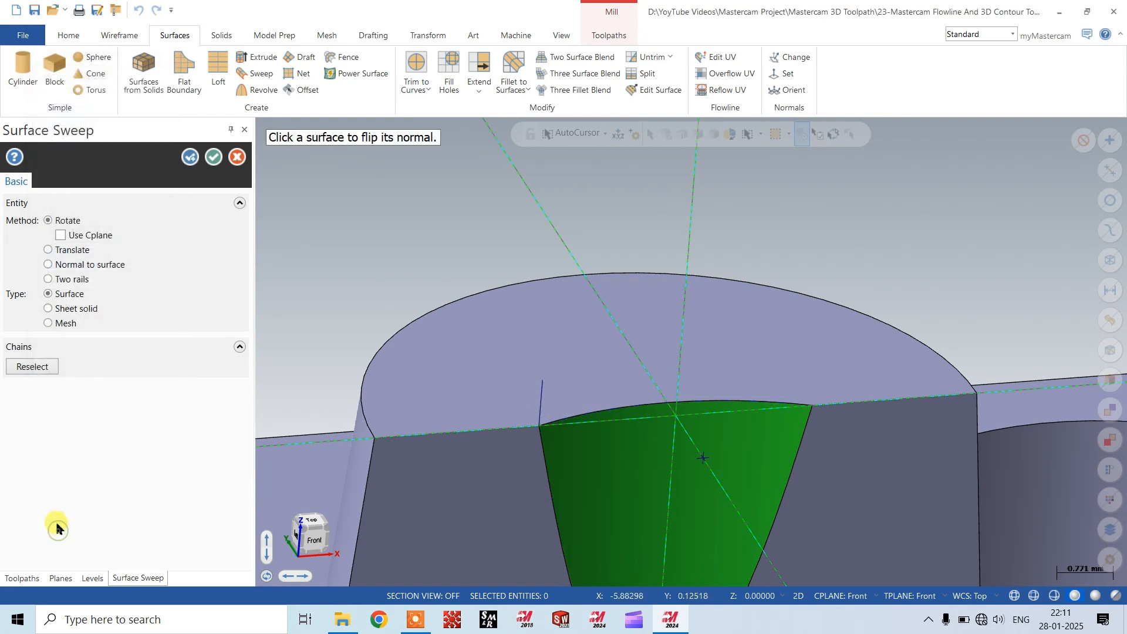
pyautogui.click(215, 158)
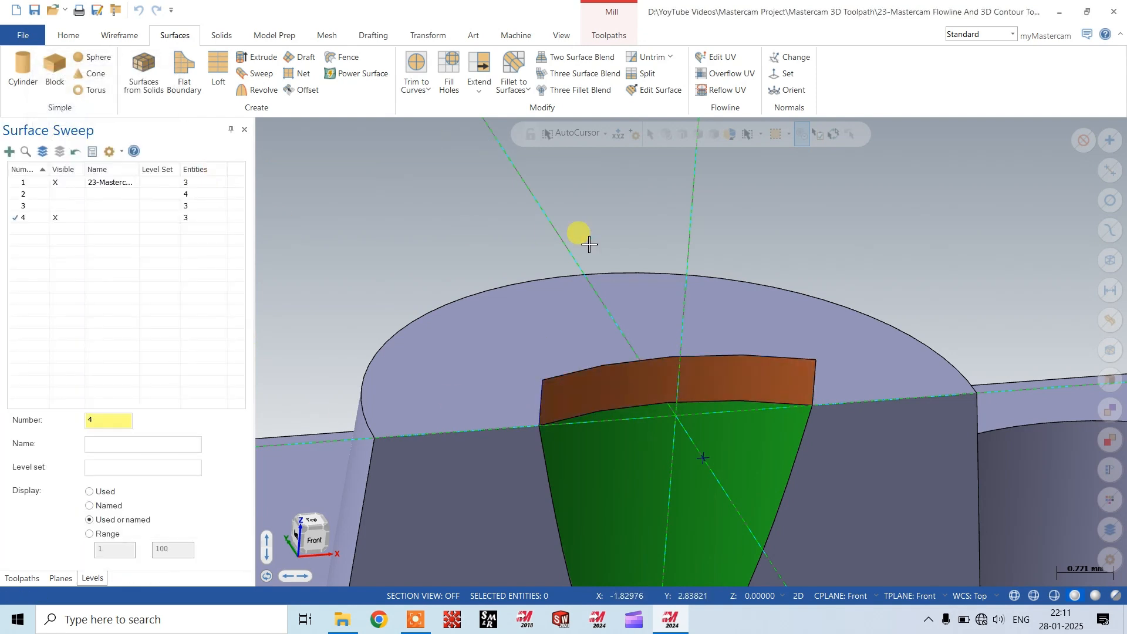
# - Add the swept helper surface above the green recess to the drive surfaces of the level 6 Surface Finish Contour operation
pyautogui.scroll(-1, 583, 239)
pyautogui.click(23, 580)
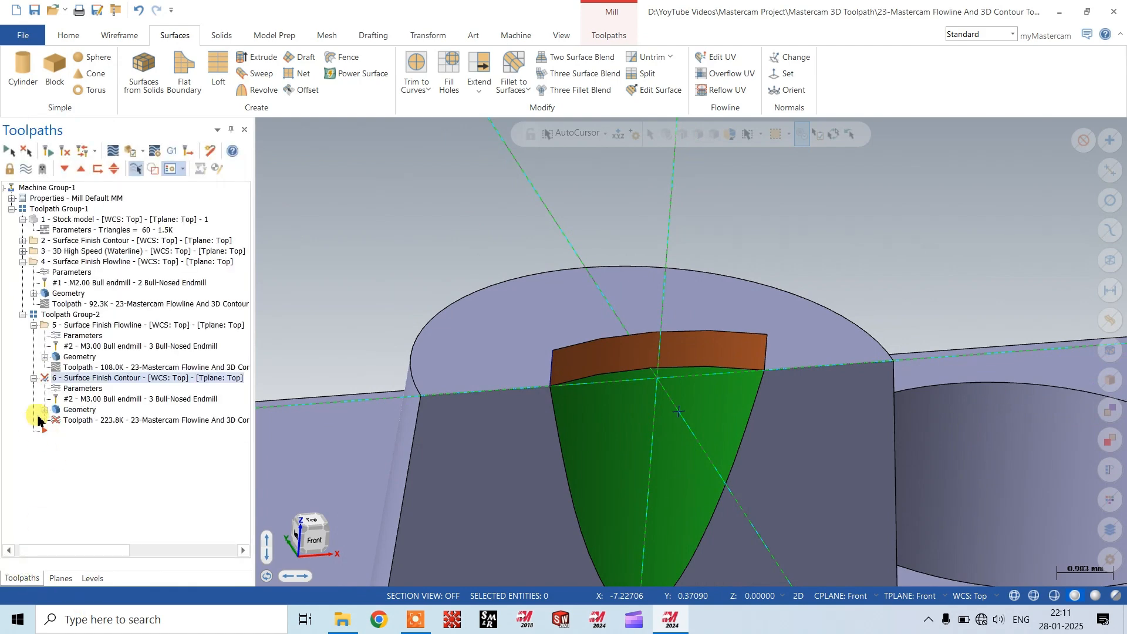
pyautogui.click(78, 413)
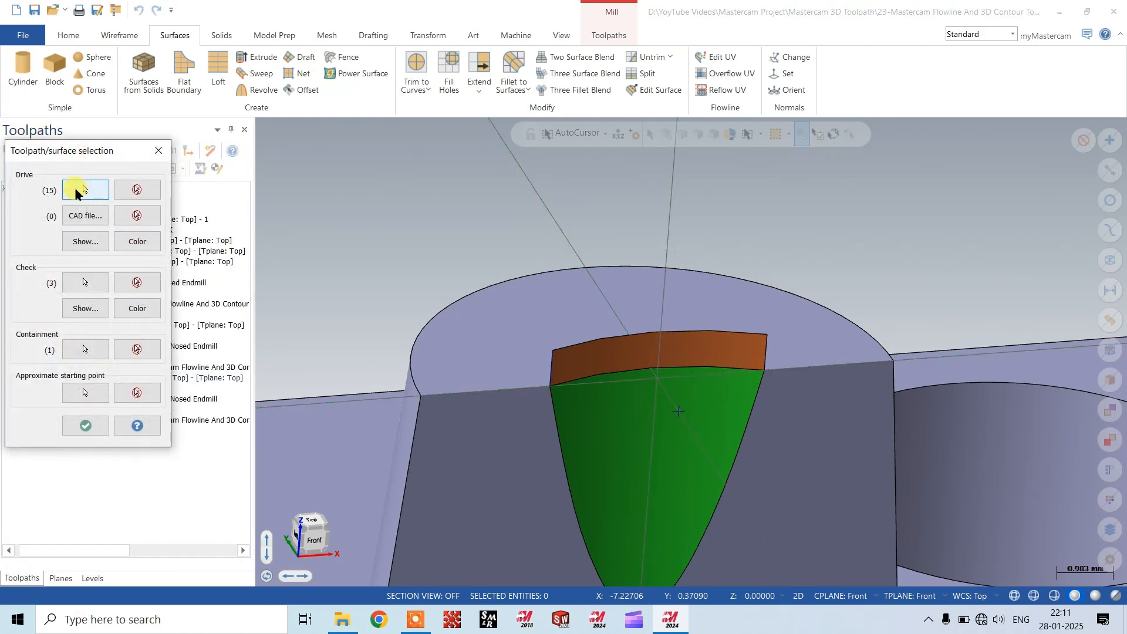
pyautogui.click(79, 189)
pyautogui.click(659, 349)
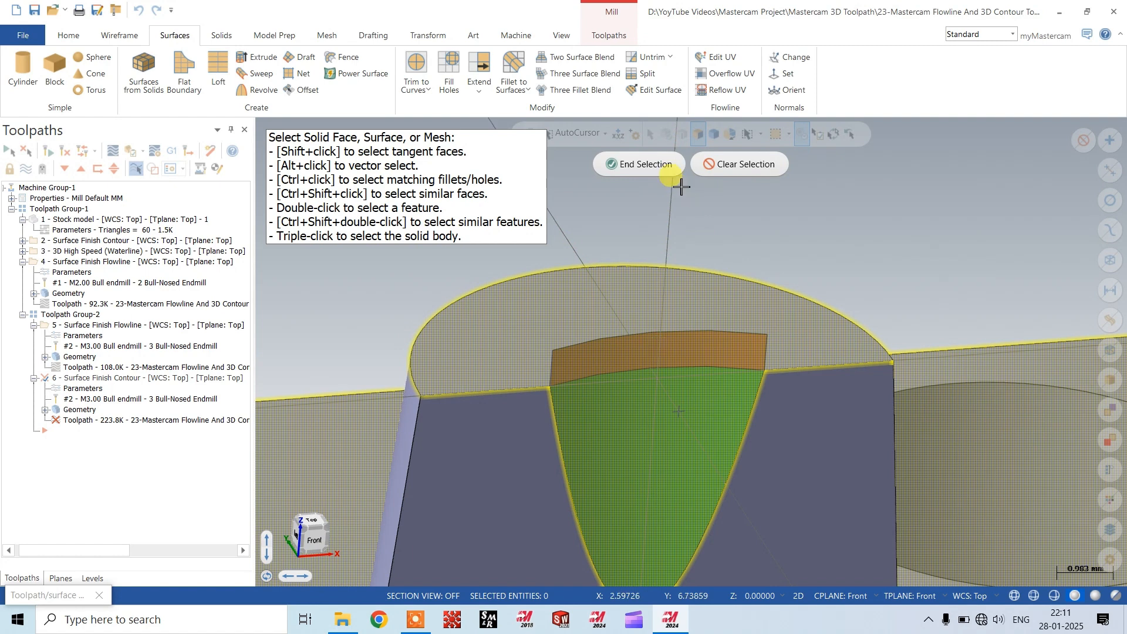
pyautogui.click(661, 164)
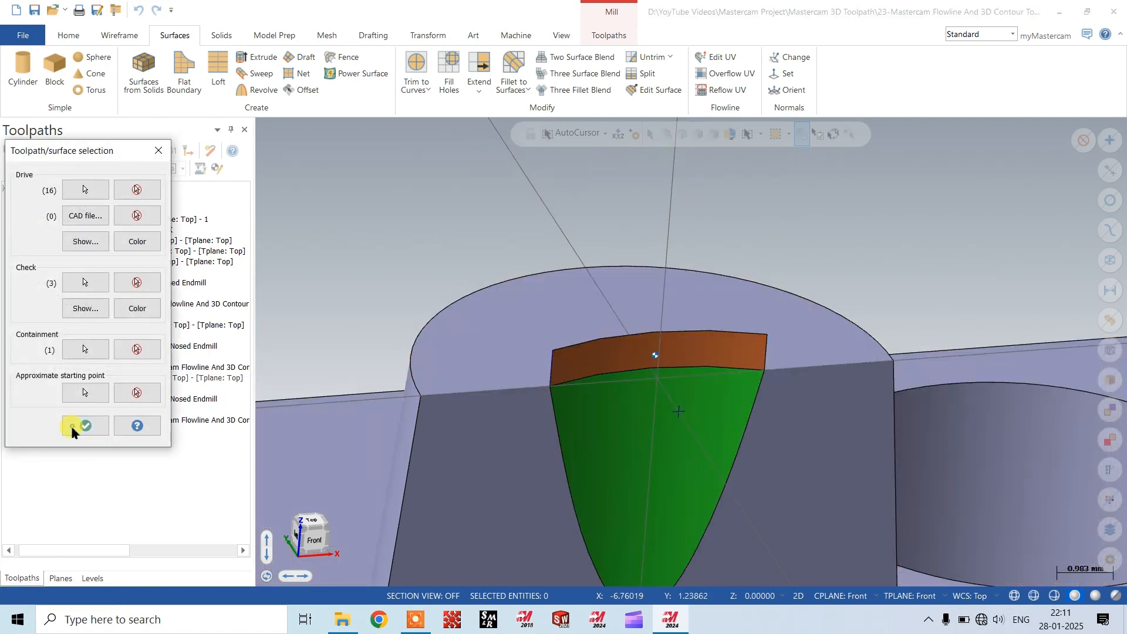
pyautogui.click(84, 435)
# - Set the Surface Finish Contour's absolute minimum cut depth to 0 and regenerate the toolpath
pyautogui.click(80, 390)
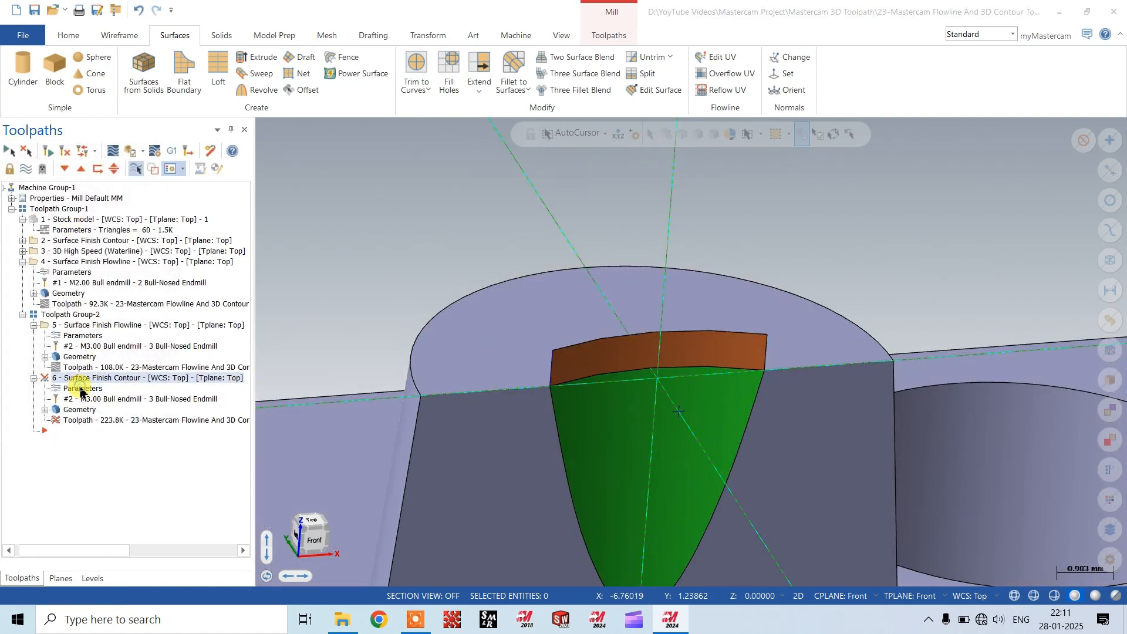
pyautogui.click(221, 99)
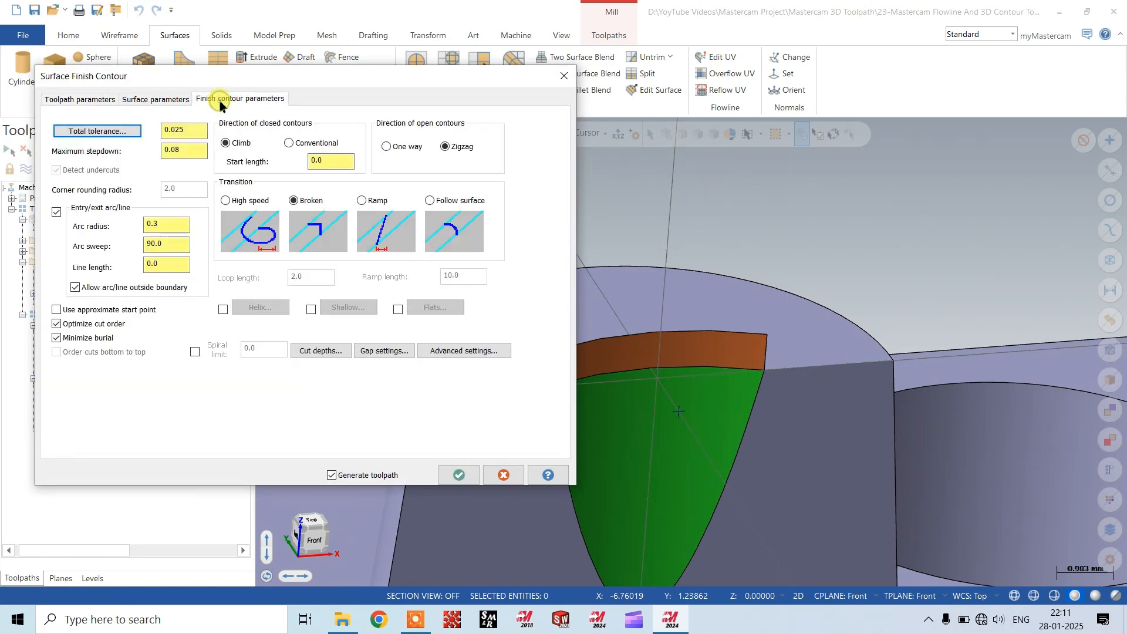
pyautogui.click(312, 352)
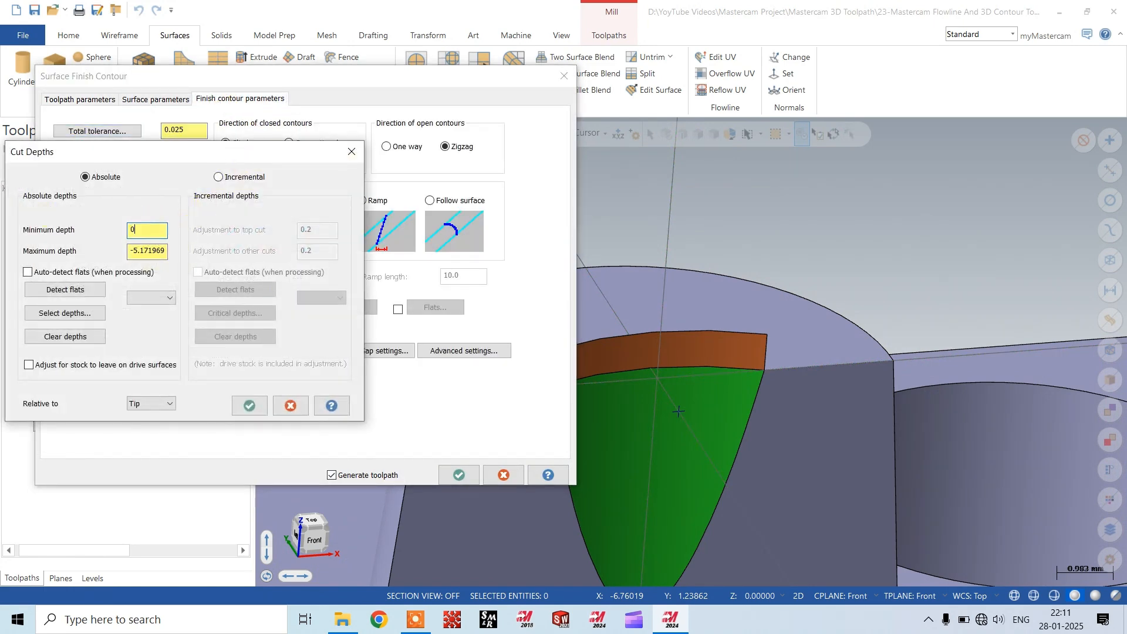
pyautogui.click(249, 405)
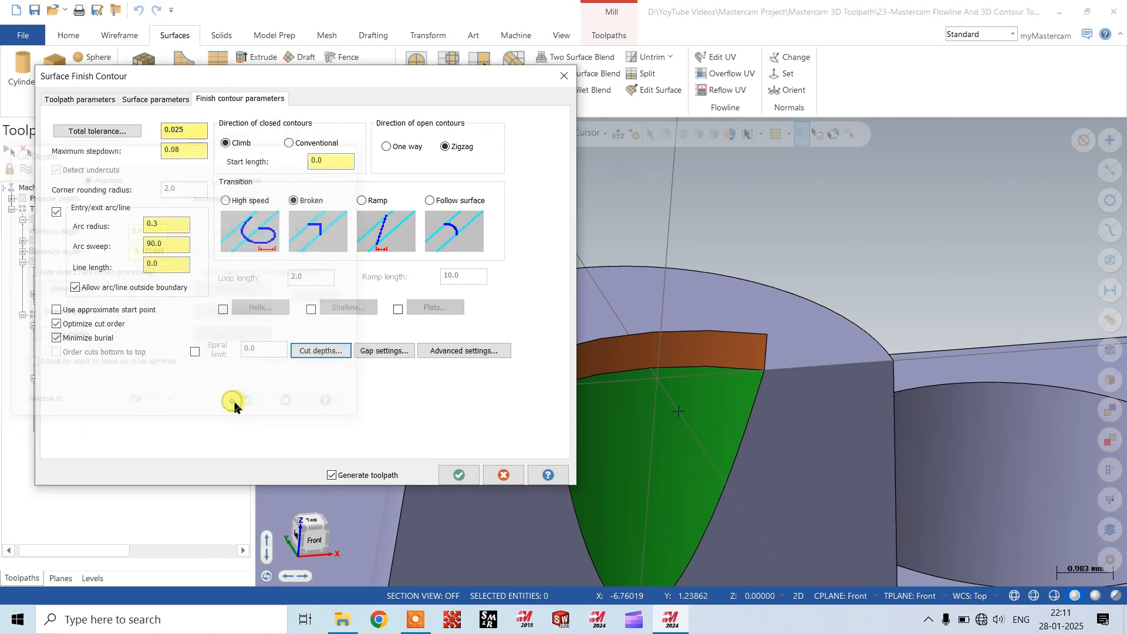
pyautogui.click(452, 474)
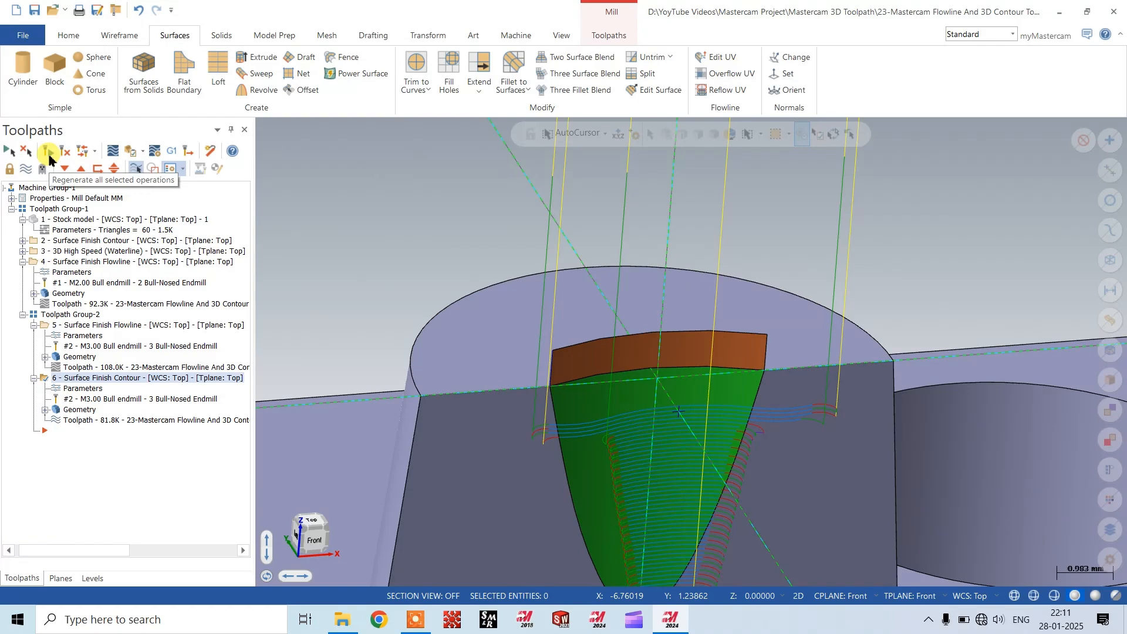
# - Create edge curves along the straight front edge of the boss's top face, on both sides of the green recess
pyautogui.moveTo(473, 258); pyautogui.dragTo(595, 376, button='middle')
pyautogui.scroll(3, 579, 371)
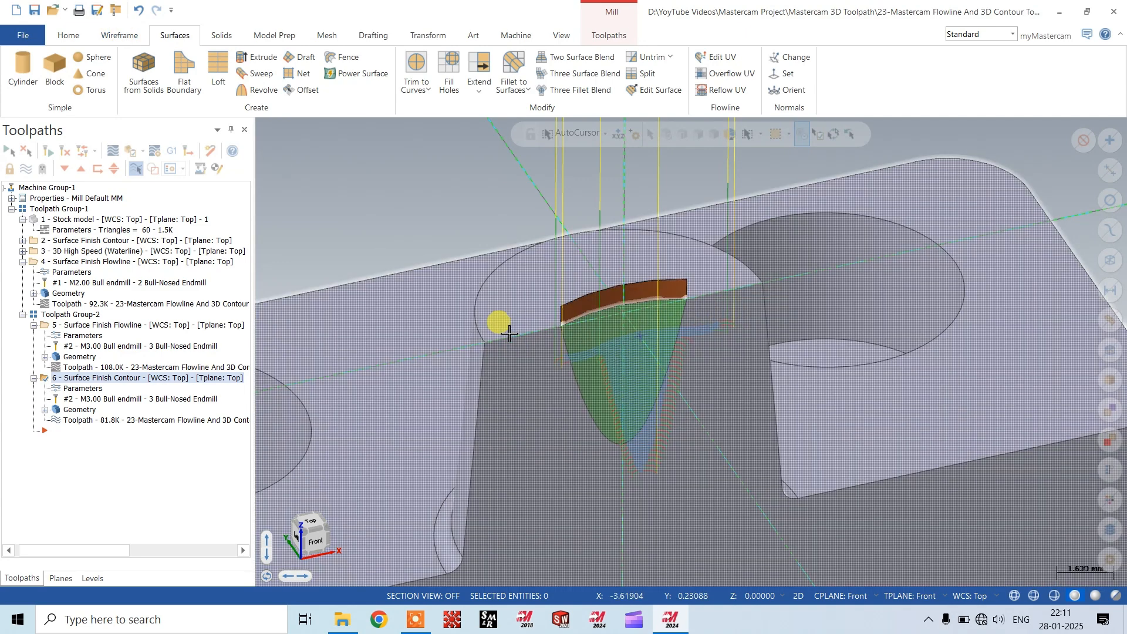
pyautogui.click(113, 36)
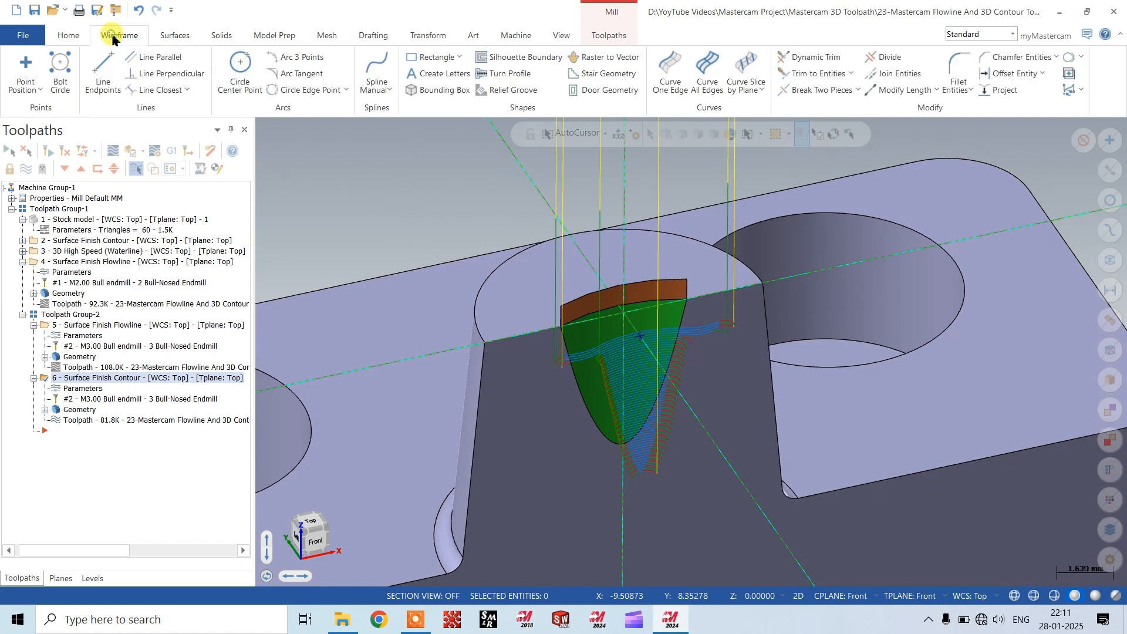
pyautogui.click(669, 70)
pyautogui.click(492, 333)
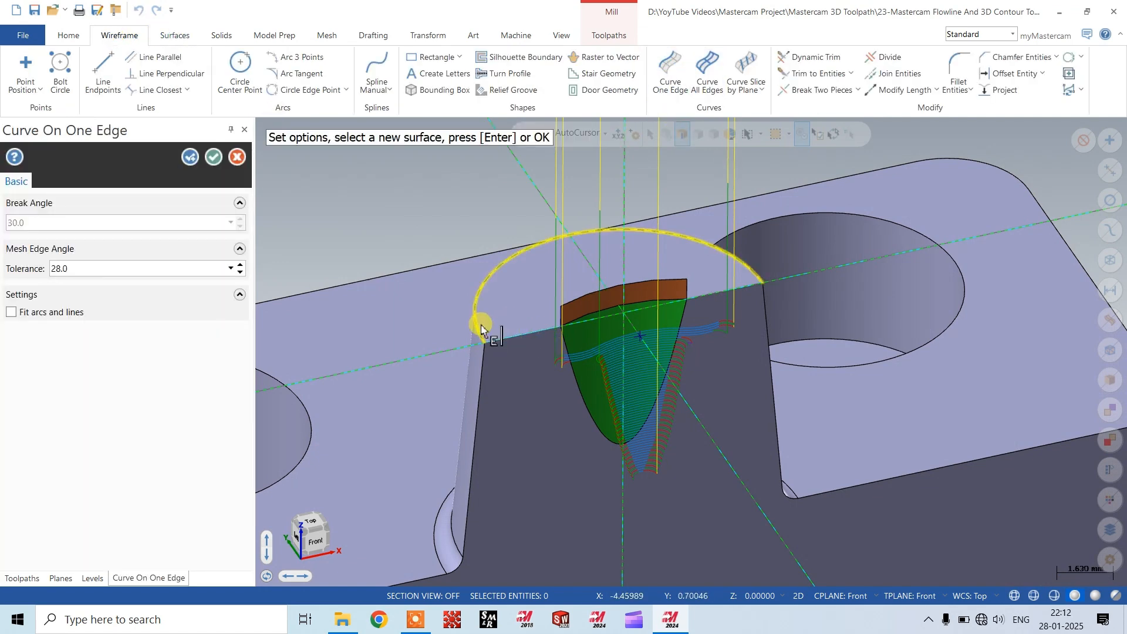
pyautogui.click(732, 298)
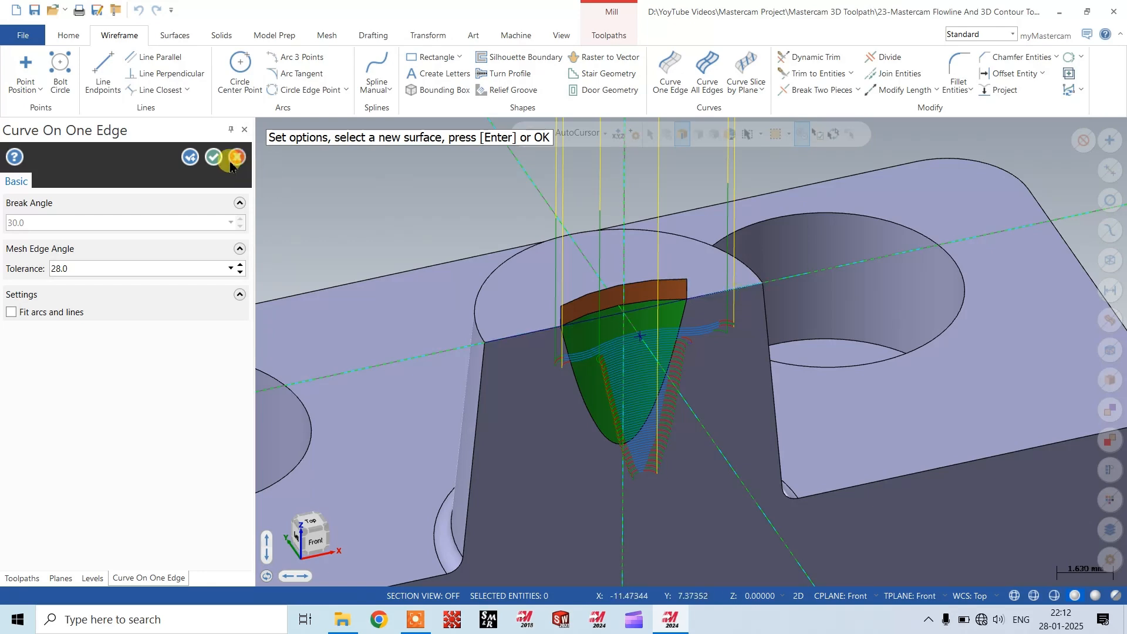
pyautogui.click(212, 150)
pyautogui.click(176, 37)
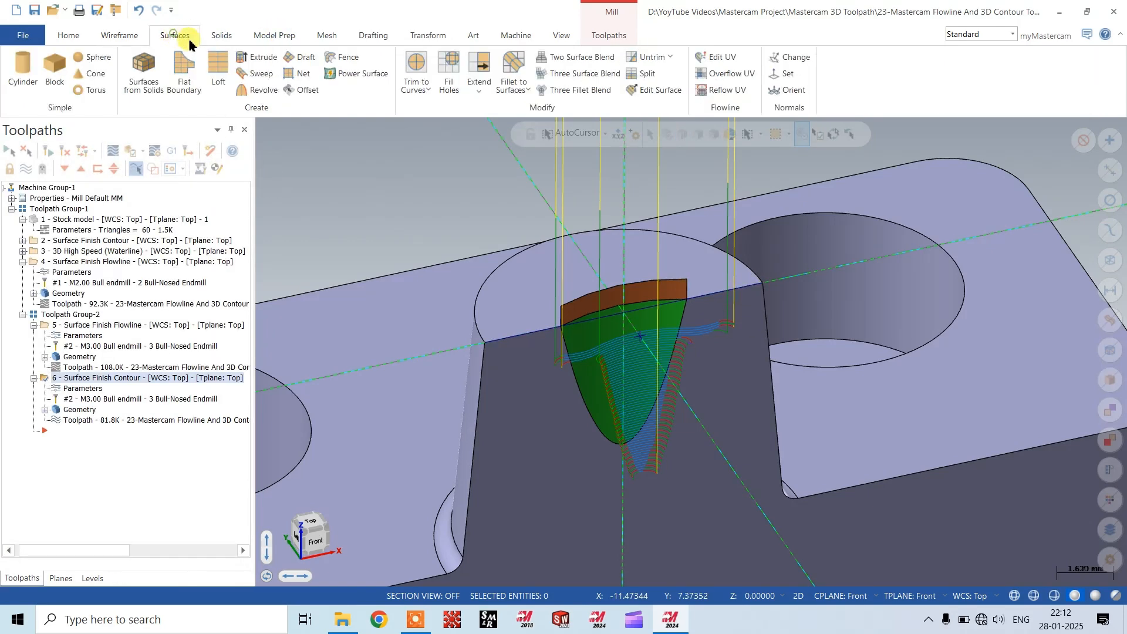
pyautogui.click(261, 56)
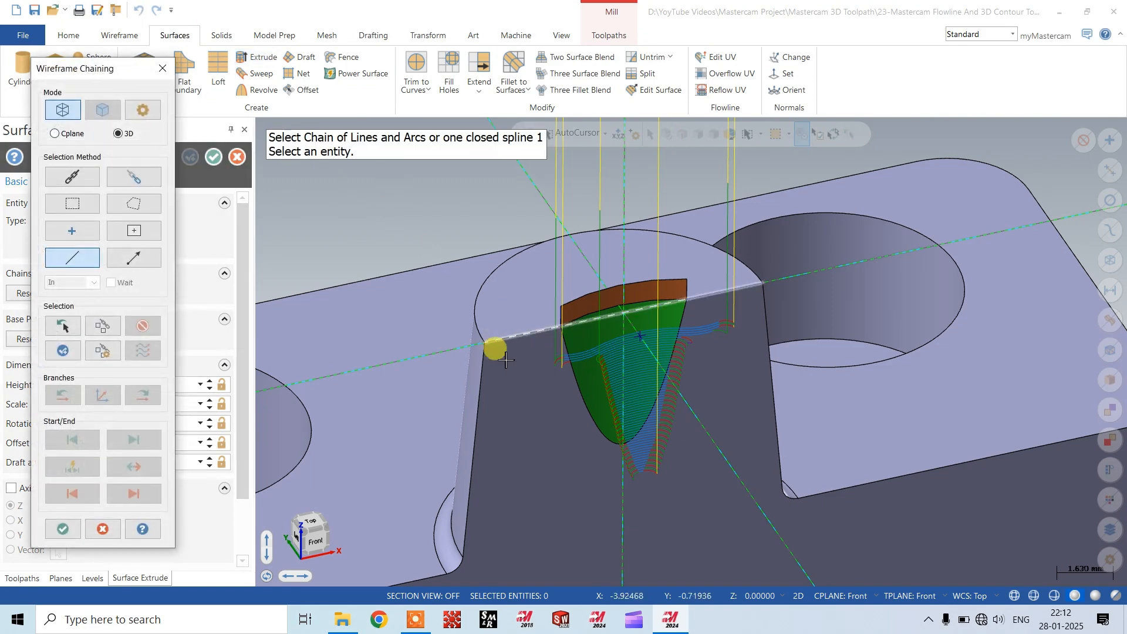
pyautogui.scroll(3, 717, 269)
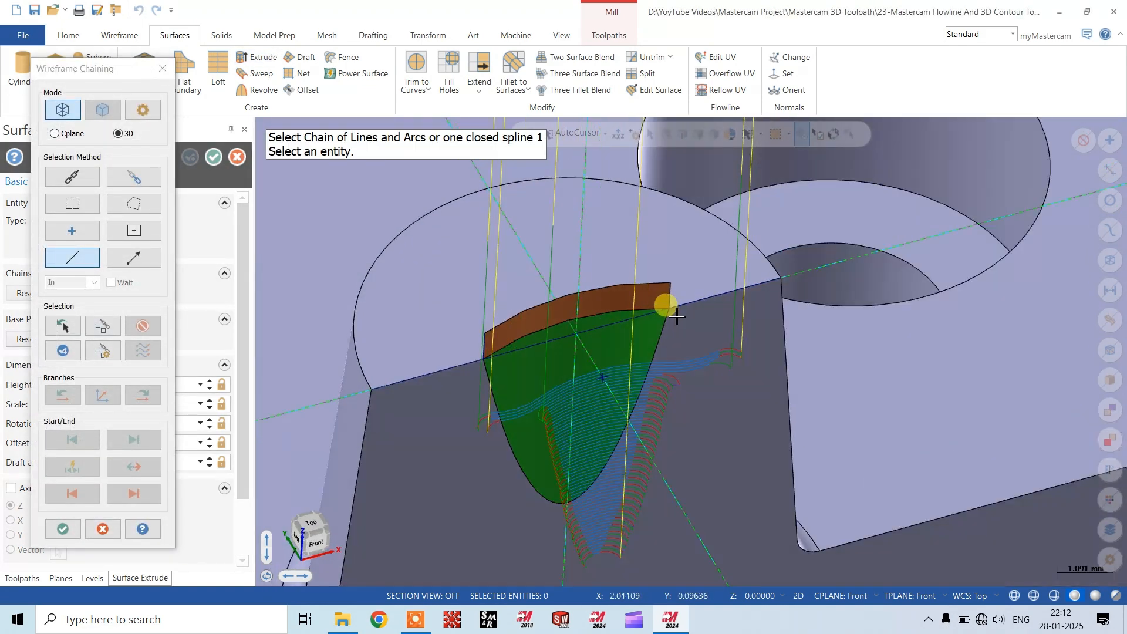
pyautogui.scroll(1, 611, 308)
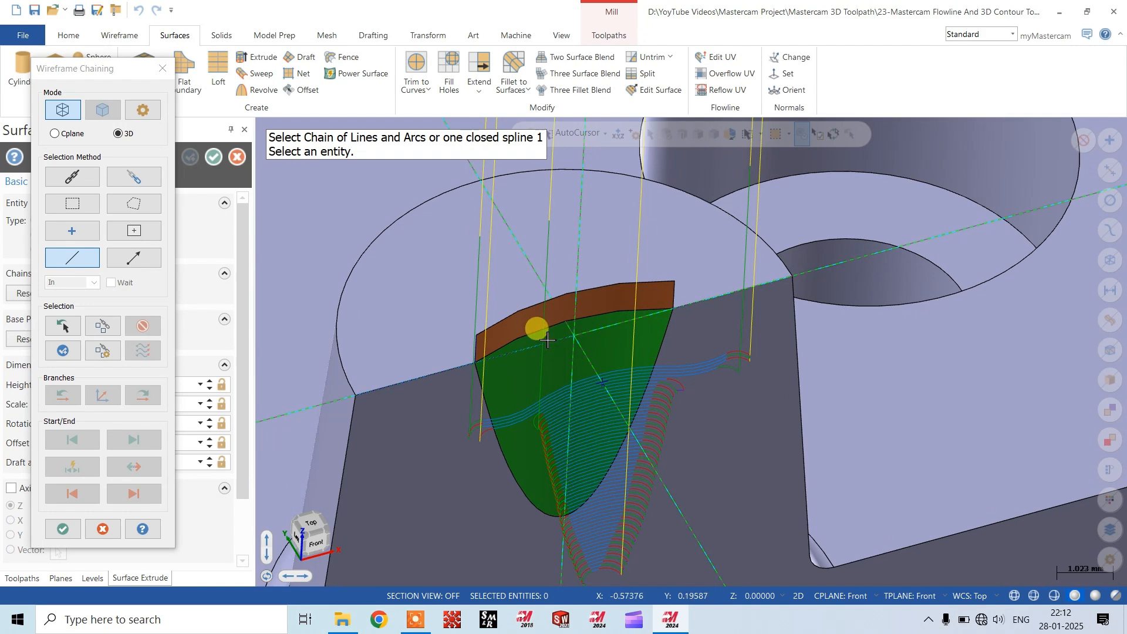
pyautogui.click(159, 70)
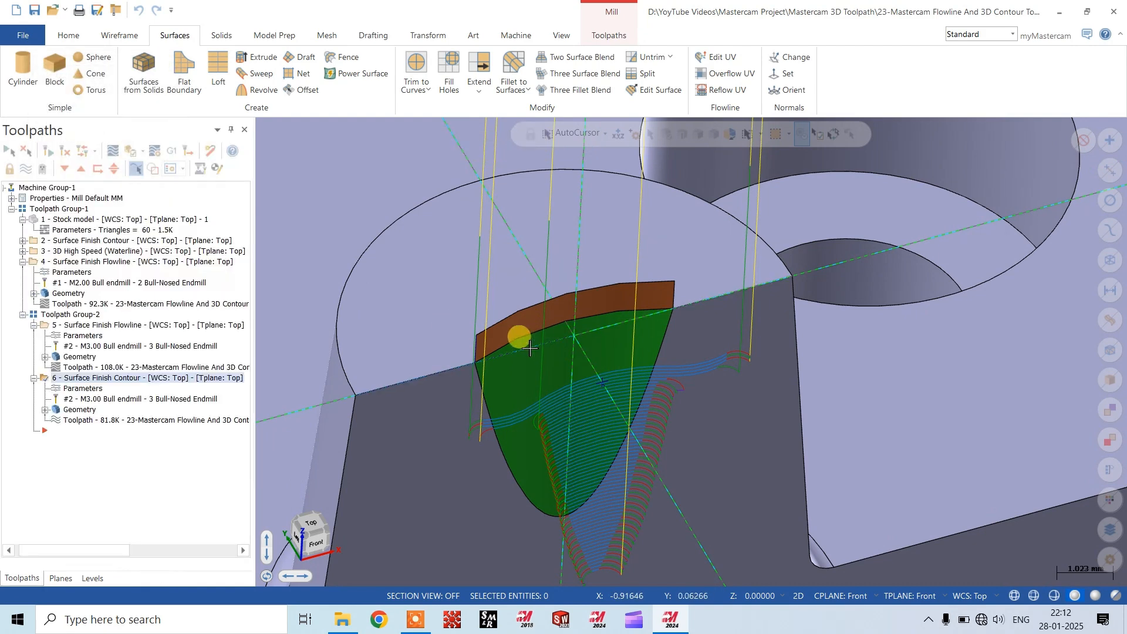
# - Delete the full-width straight line crossing the recess opening, leaving the shorter side segments in place
pyautogui.scroll(-5, 614, 326)
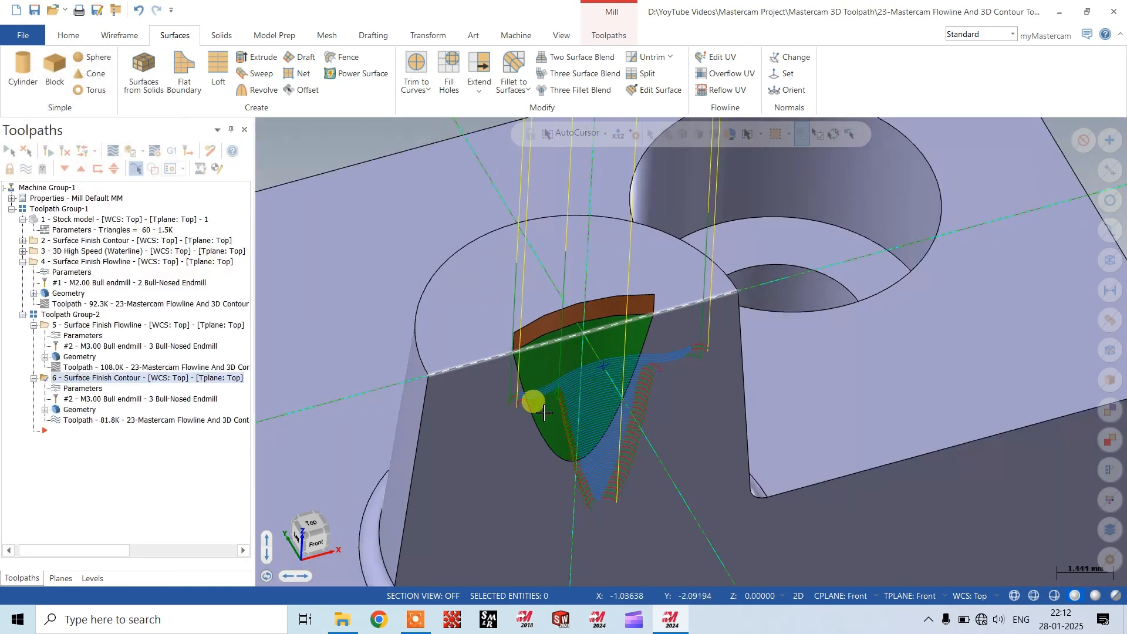
pyautogui.click(557, 338)
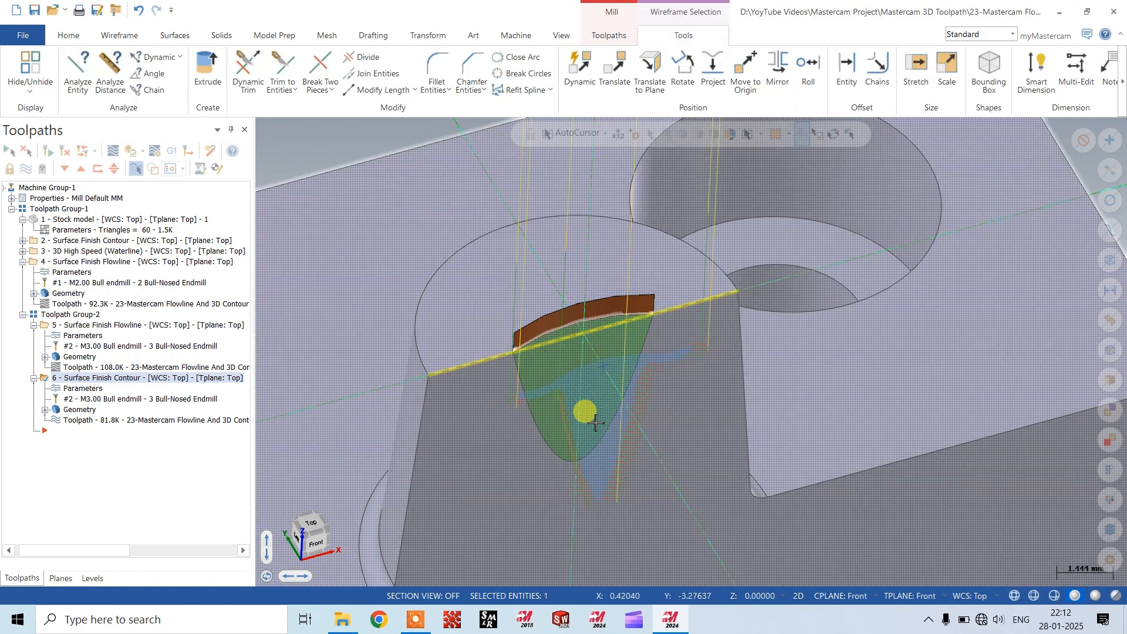
pyautogui.press('Escape')
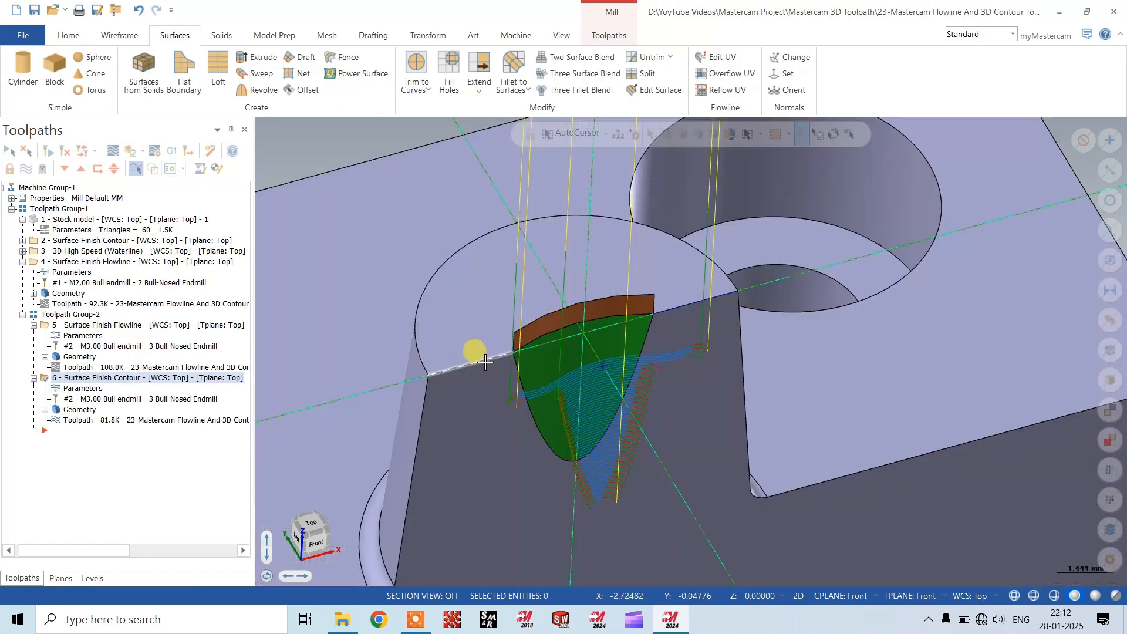
pyautogui.click(483, 363)
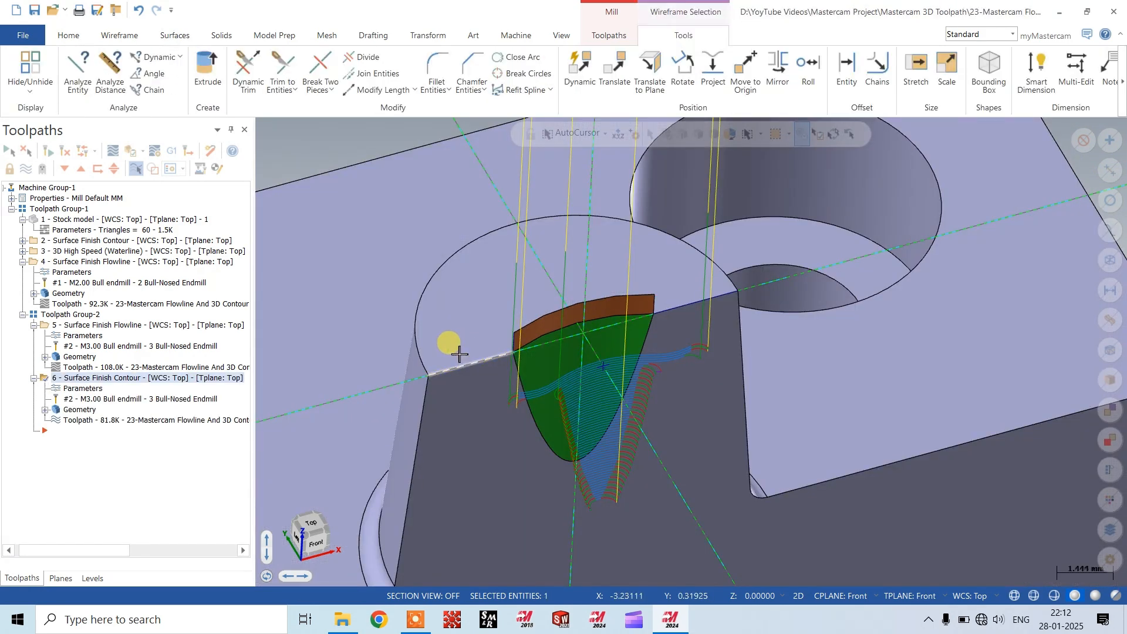
pyautogui.press('Escape')
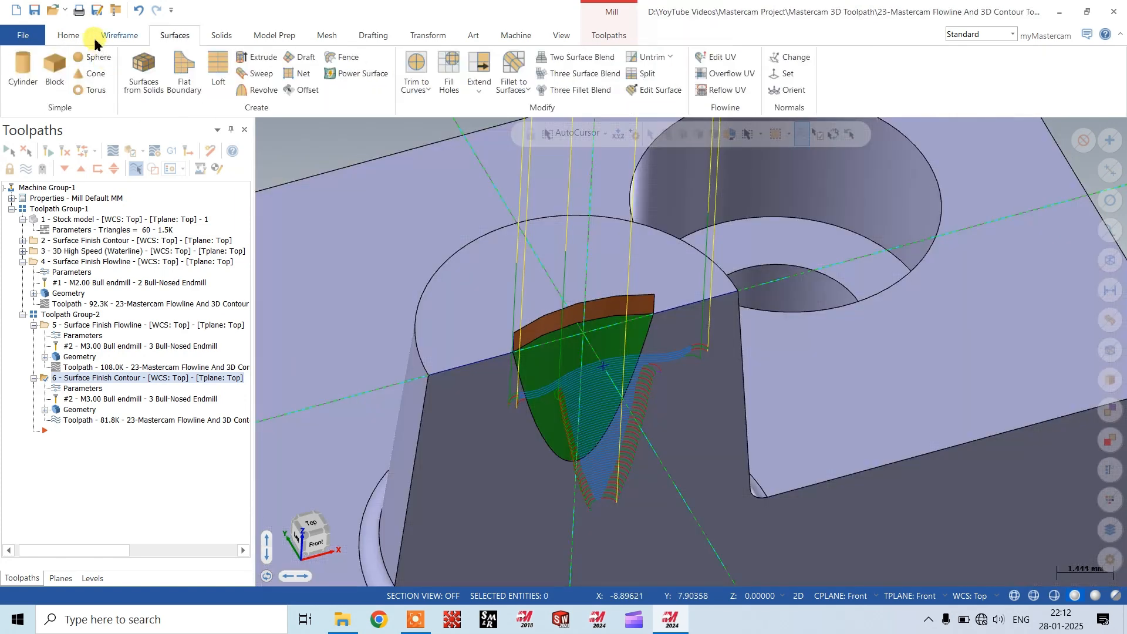
# - Create a curve on the large arc edge of the boss's top face with Curve One Edge
pyautogui.click(119, 36)
pyautogui.click(670, 74)
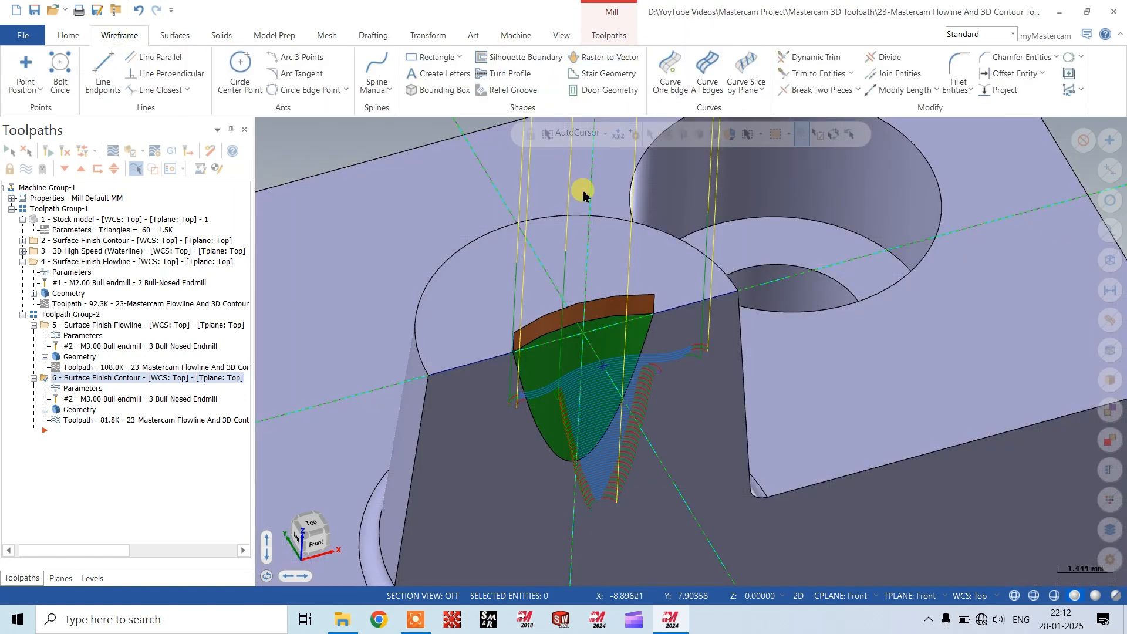
pyautogui.click(413, 333)
pyautogui.press('Return')
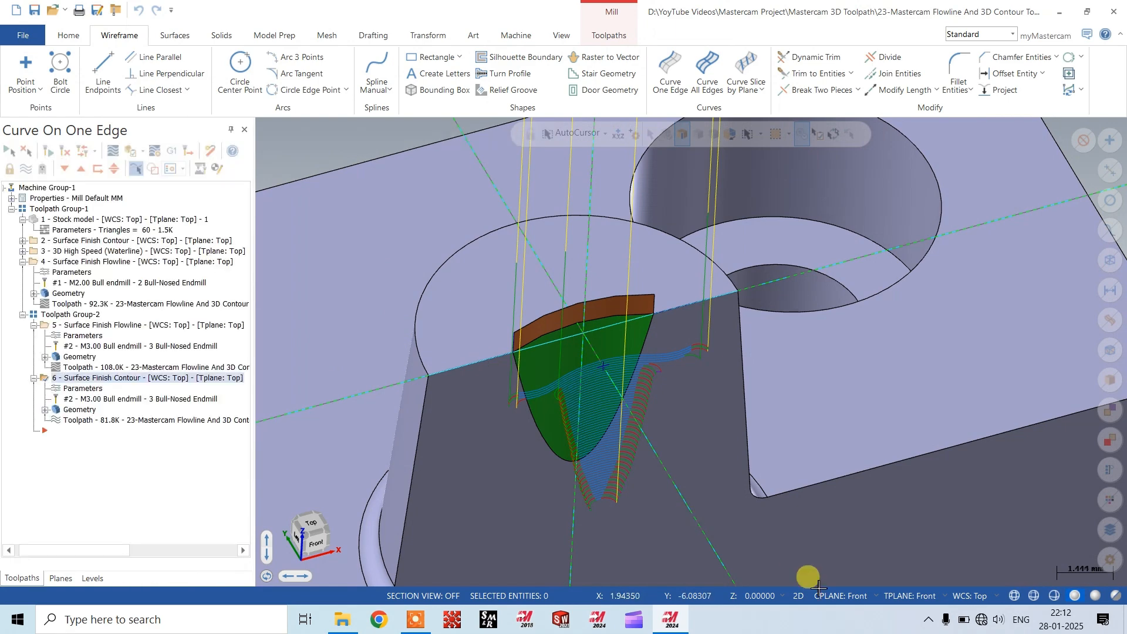
pyautogui.click(671, 73)
pyautogui.click(416, 324)
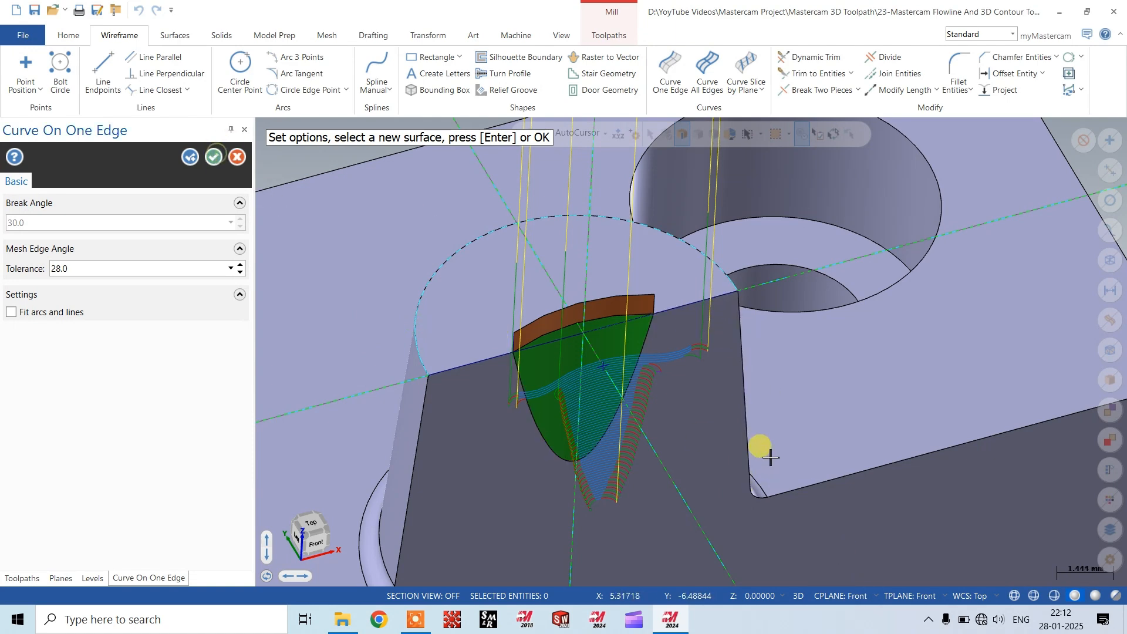
pyautogui.press('Return')
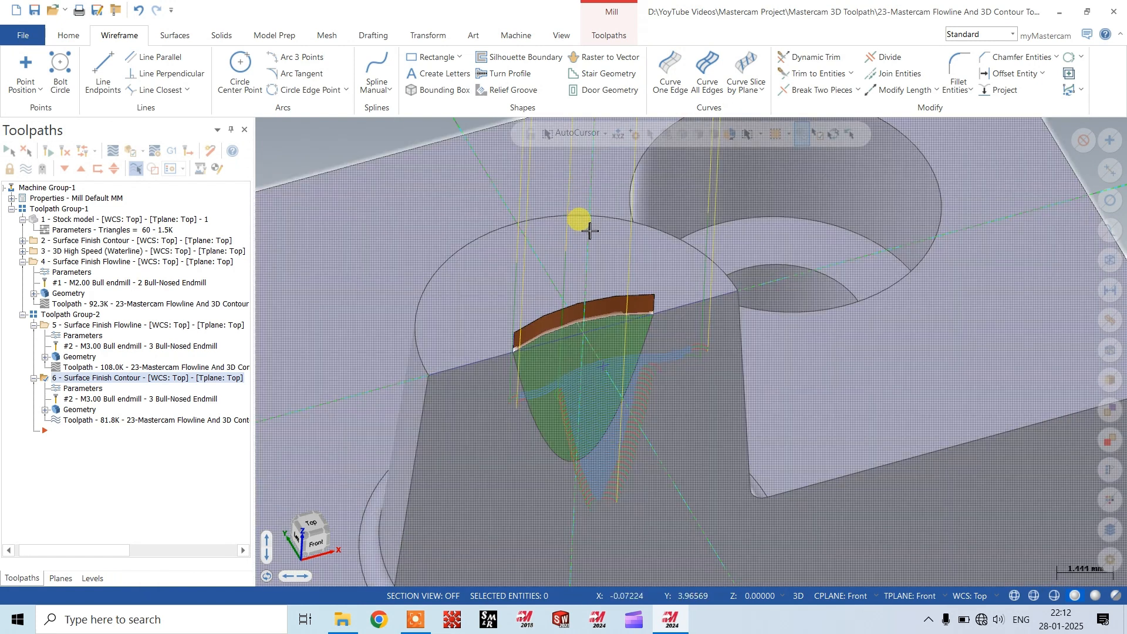
pyautogui.click(698, 250)
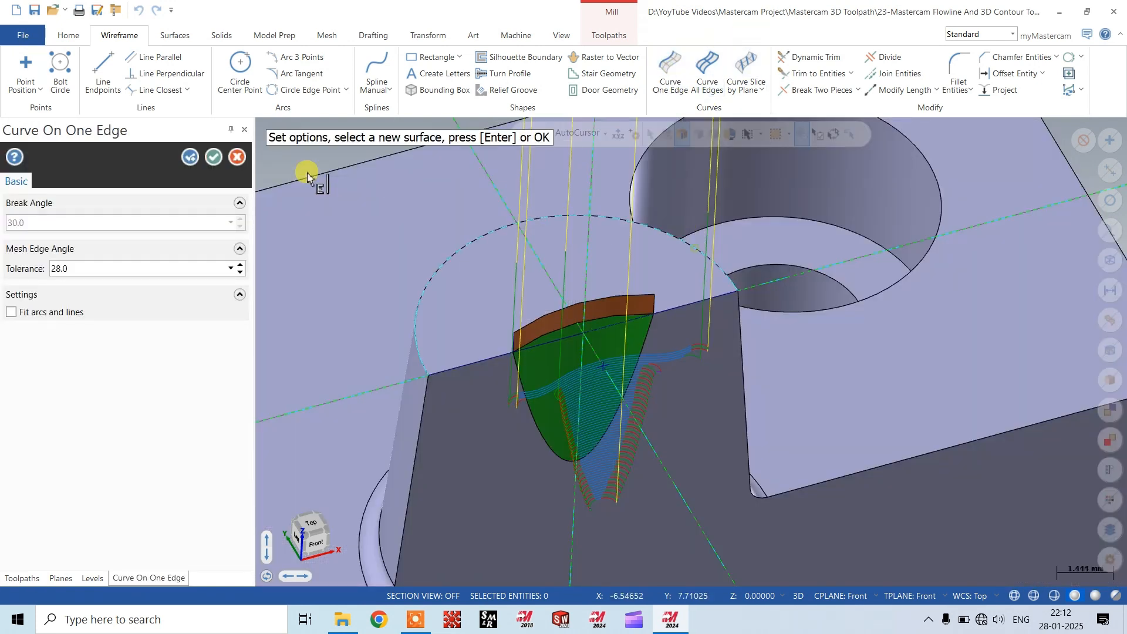
pyautogui.click(197, 158)
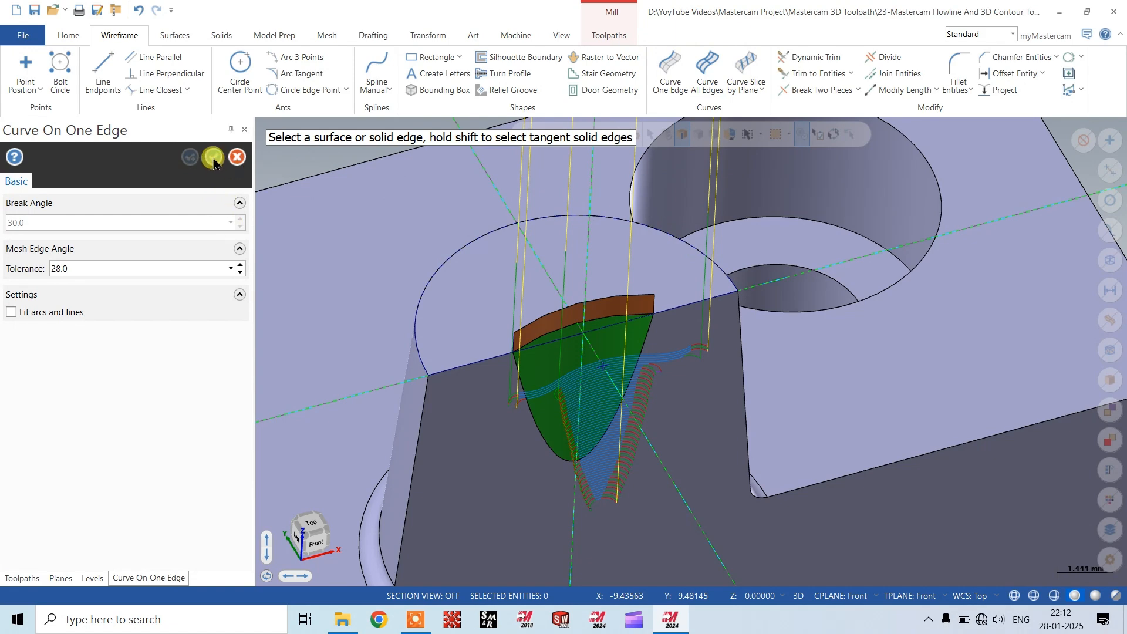
pyautogui.press('Escape')
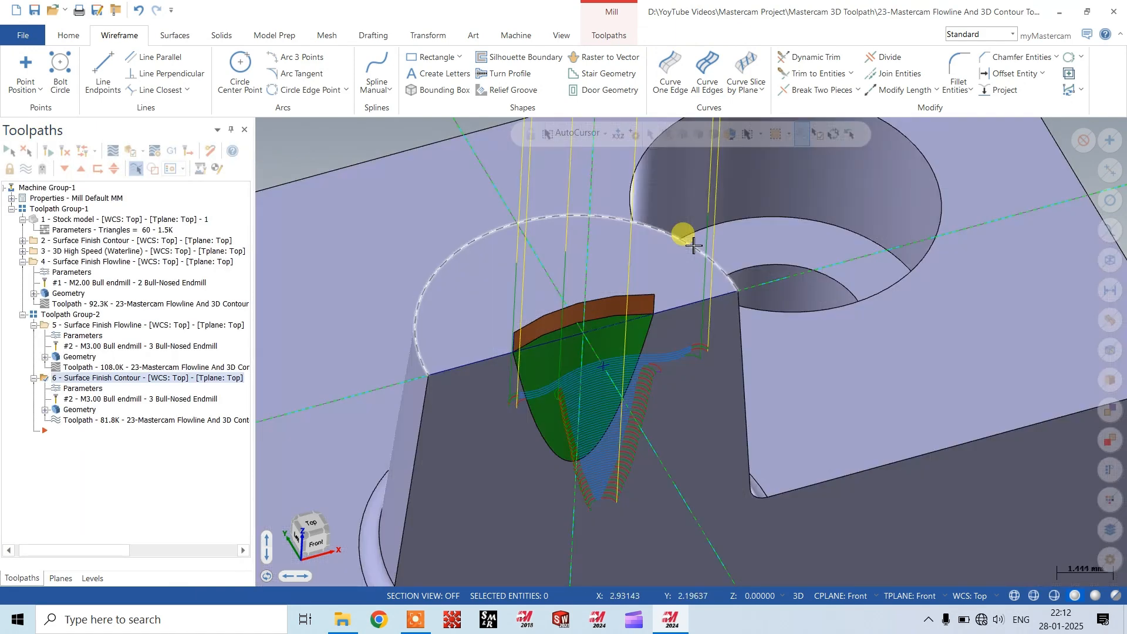
# - Remove the straight line crossing the recess opening and chain-select the boss top's outline curves to check that they form one loop
pyautogui.click(693, 245)
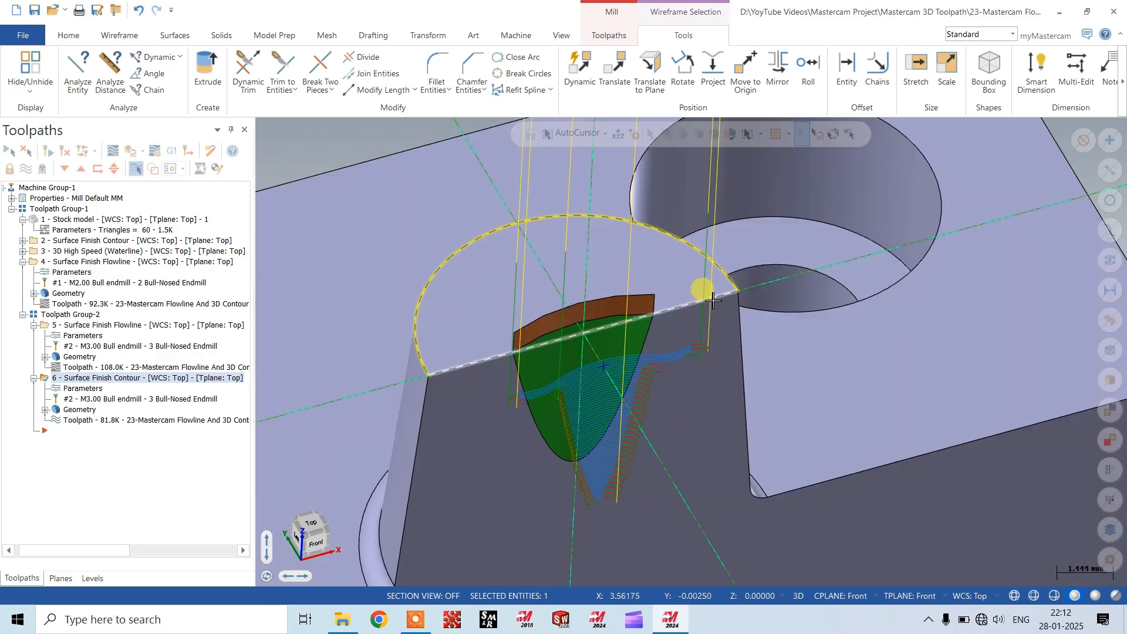
pyautogui.click(622, 326)
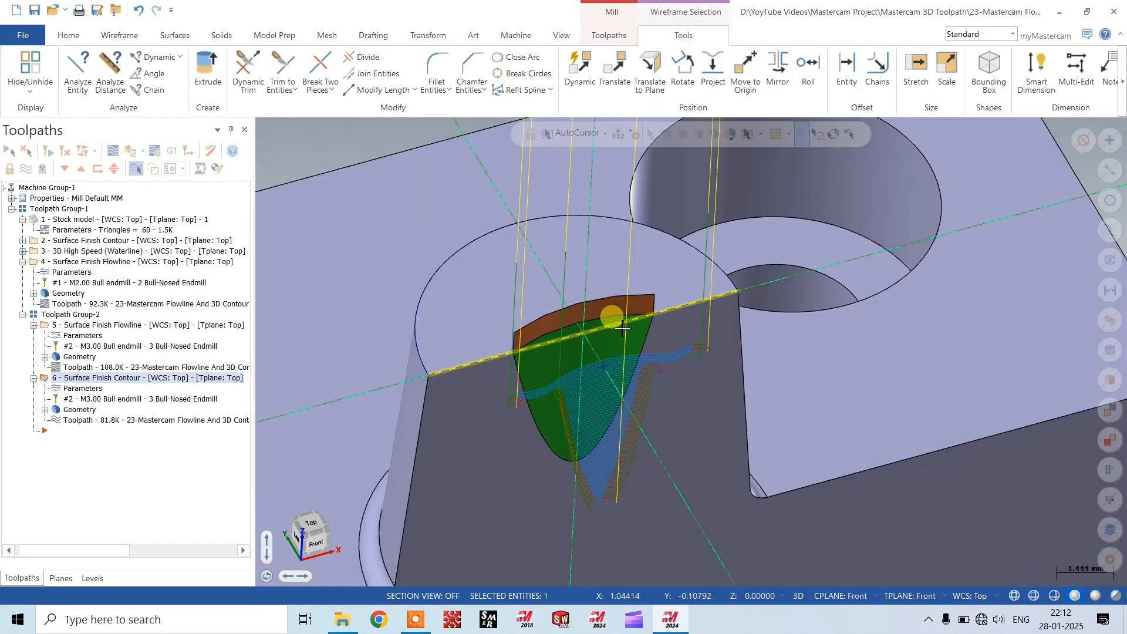
pyautogui.click(676, 311)
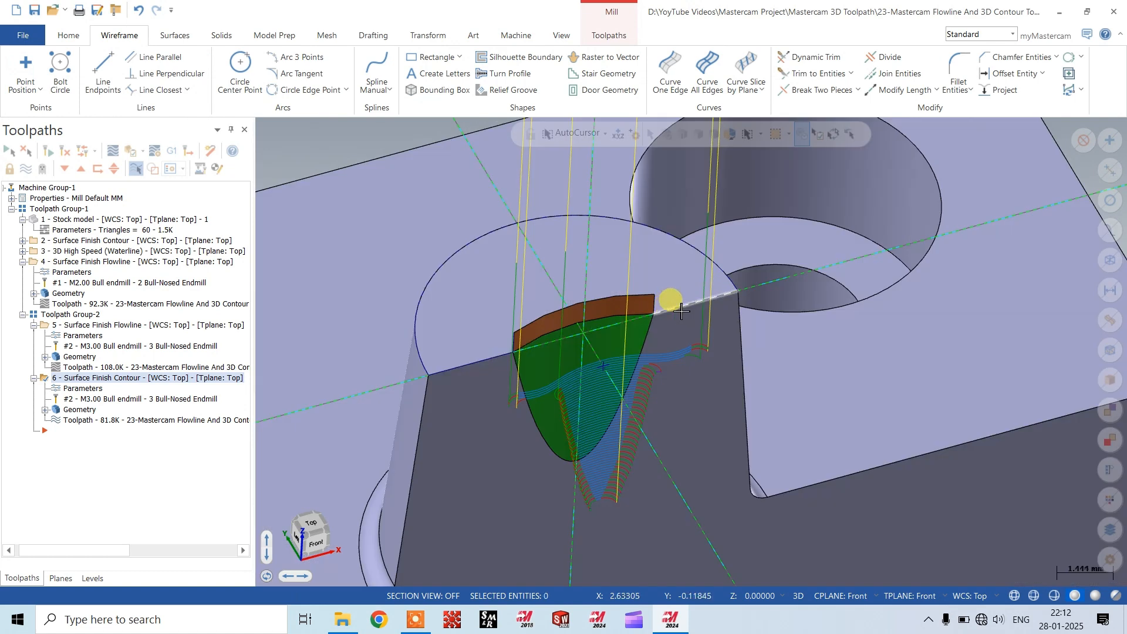
pyautogui.doubleClick(681, 311)
pyautogui.scroll(-2, 824, 387)
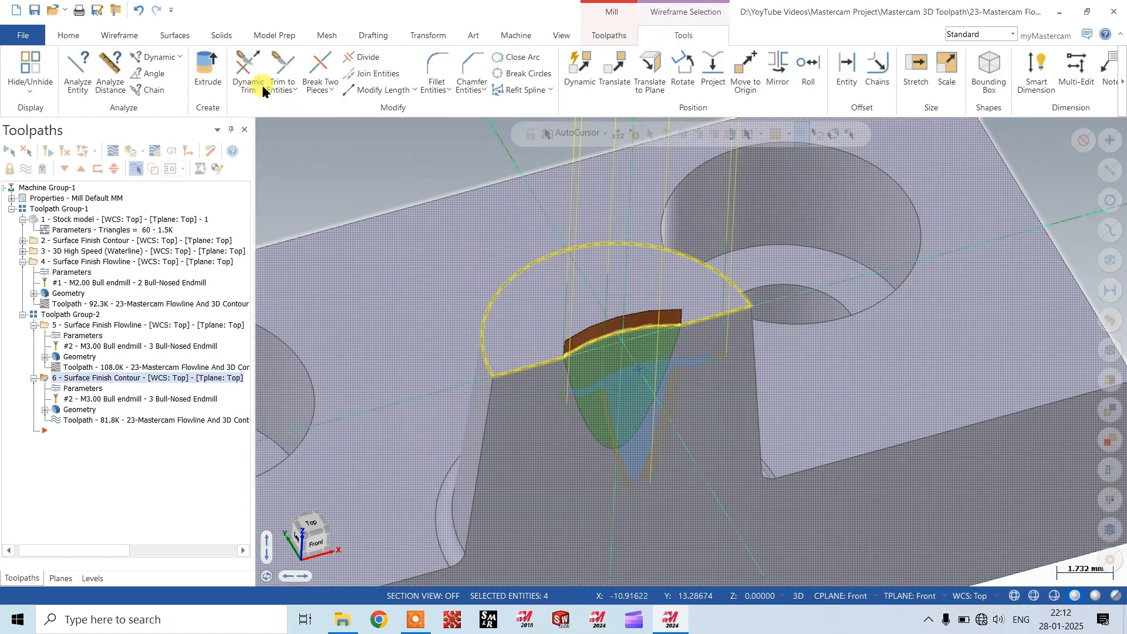
# - Try to extrude a surface from the short straight line left of the green recess on the boss's top front edge
pyautogui.press('Escape')
pyautogui.click(173, 36)
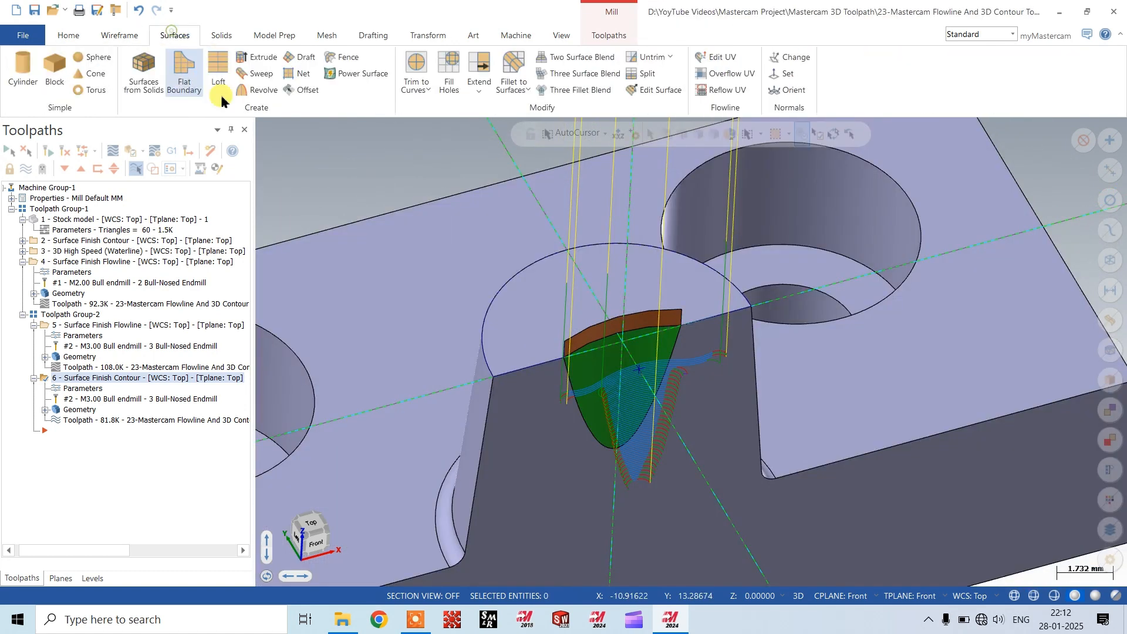
pyautogui.click(273, 58)
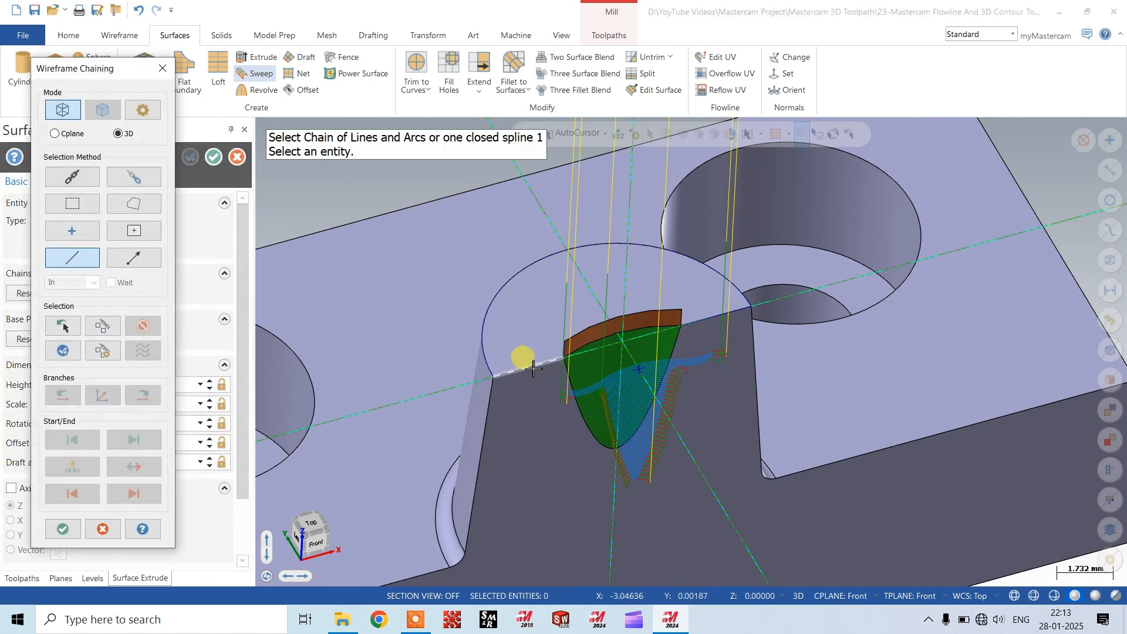
pyautogui.click(533, 368)
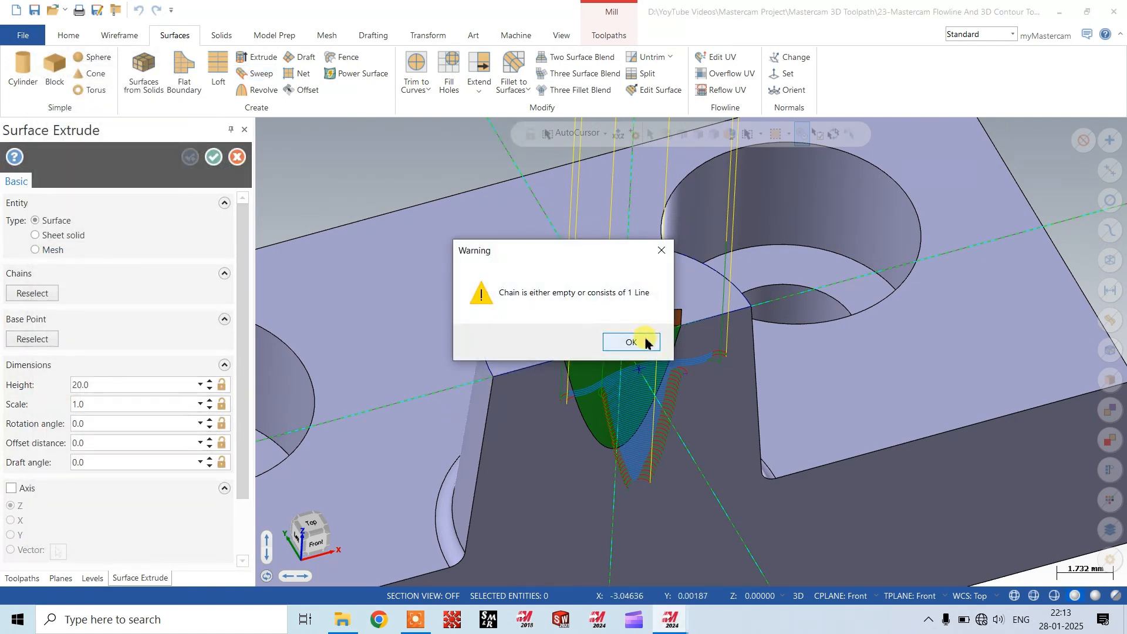
pyautogui.click(645, 342)
pyautogui.press('Escape')
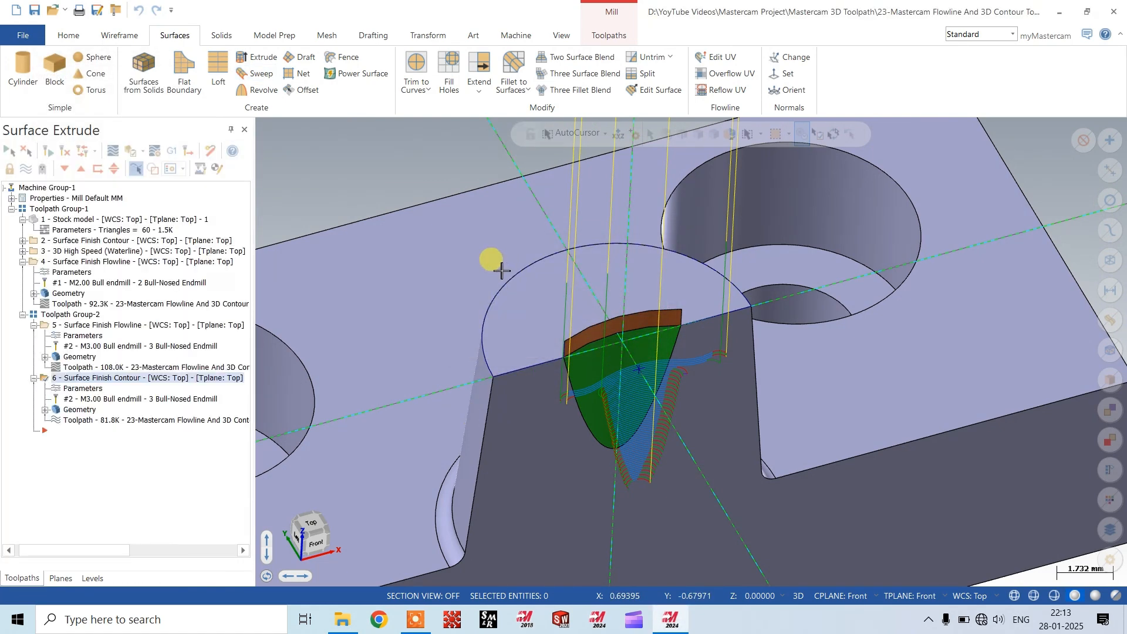
# - Change to the Top plane and try a surface extrusion from the boss top's large arc, accepting closure of the open chain
pyautogui.rightClick(523, 322)
pyautogui.click(529, 345)
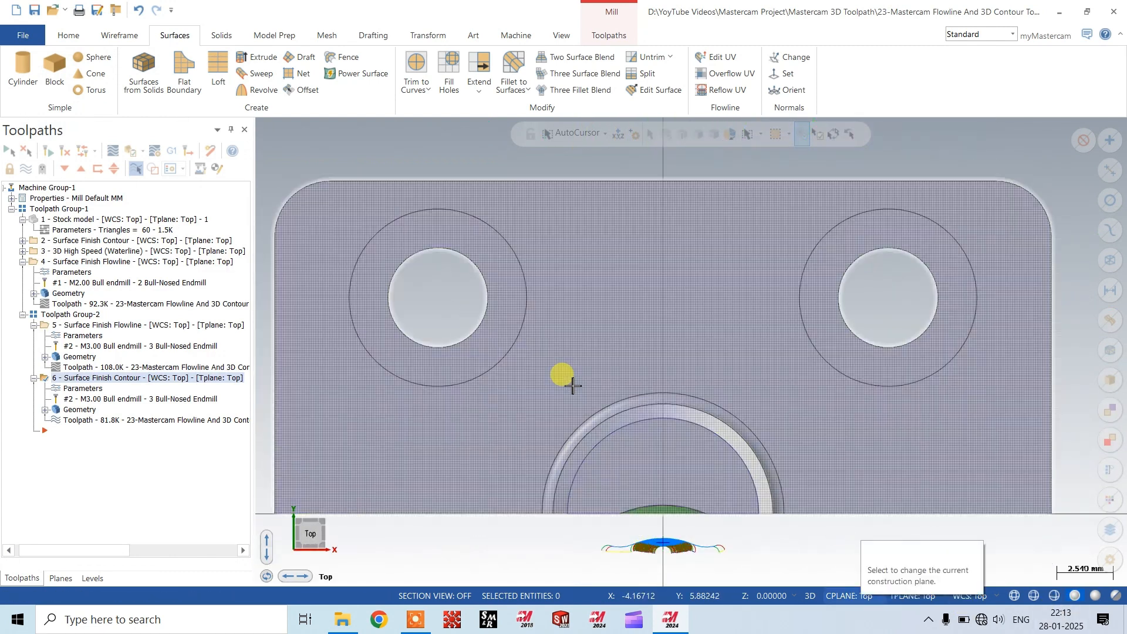
pyautogui.moveTo(600, 334)
pyautogui.mouseDown(button='middle')
pyautogui.moveTo(613, 266)
pyautogui.moveTo(505, 194)
pyautogui.mouseUp(button='middle')
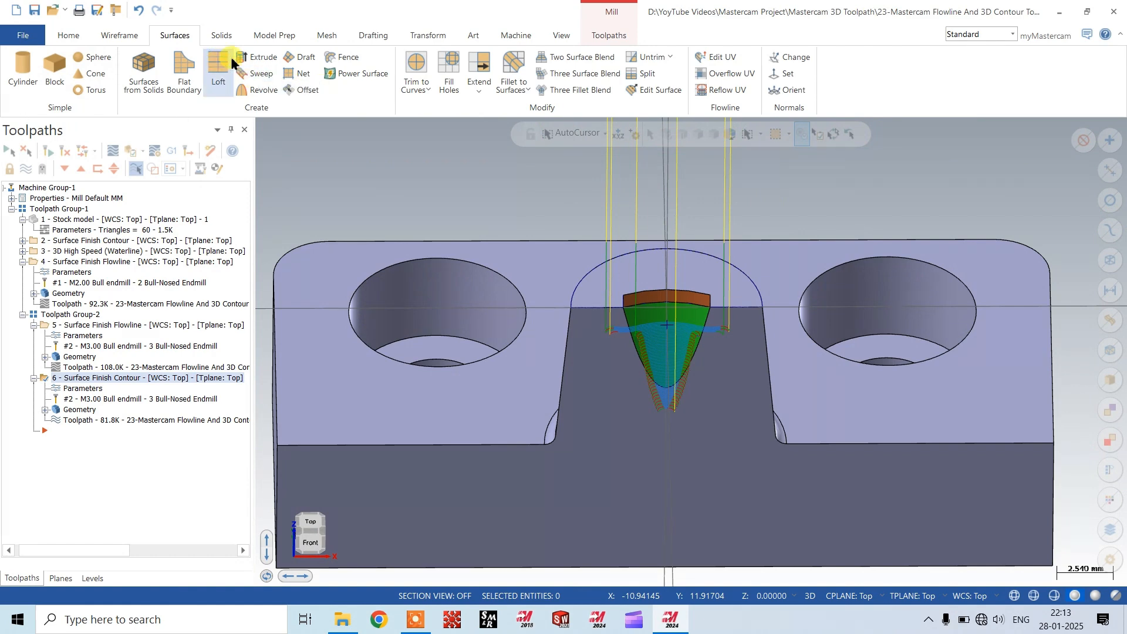
pyautogui.click(255, 66)
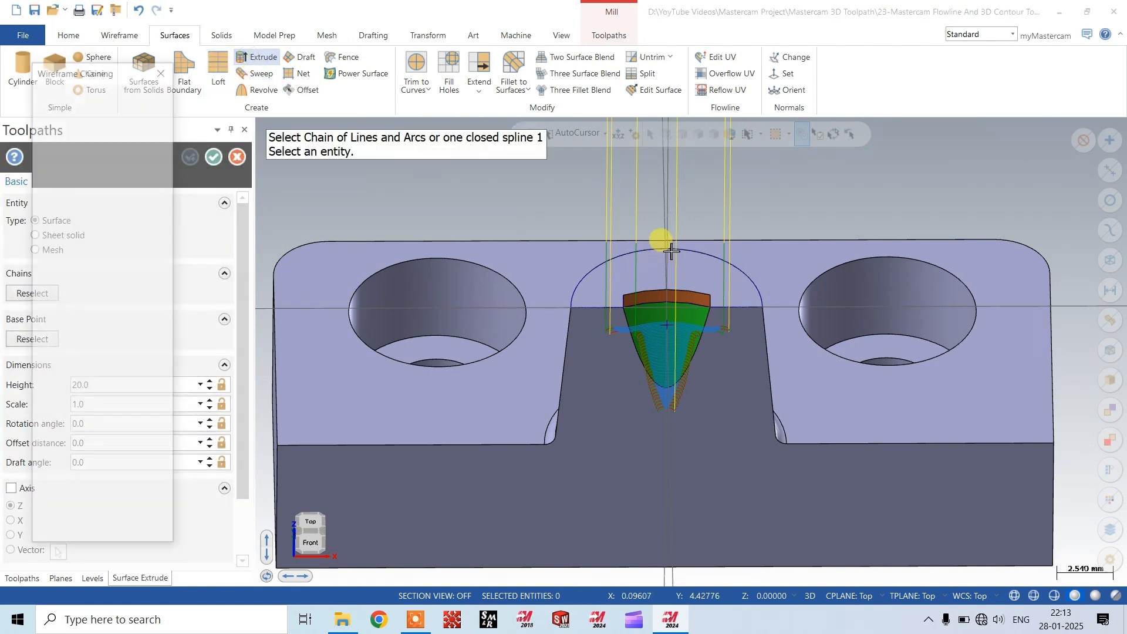
pyautogui.click(668, 249)
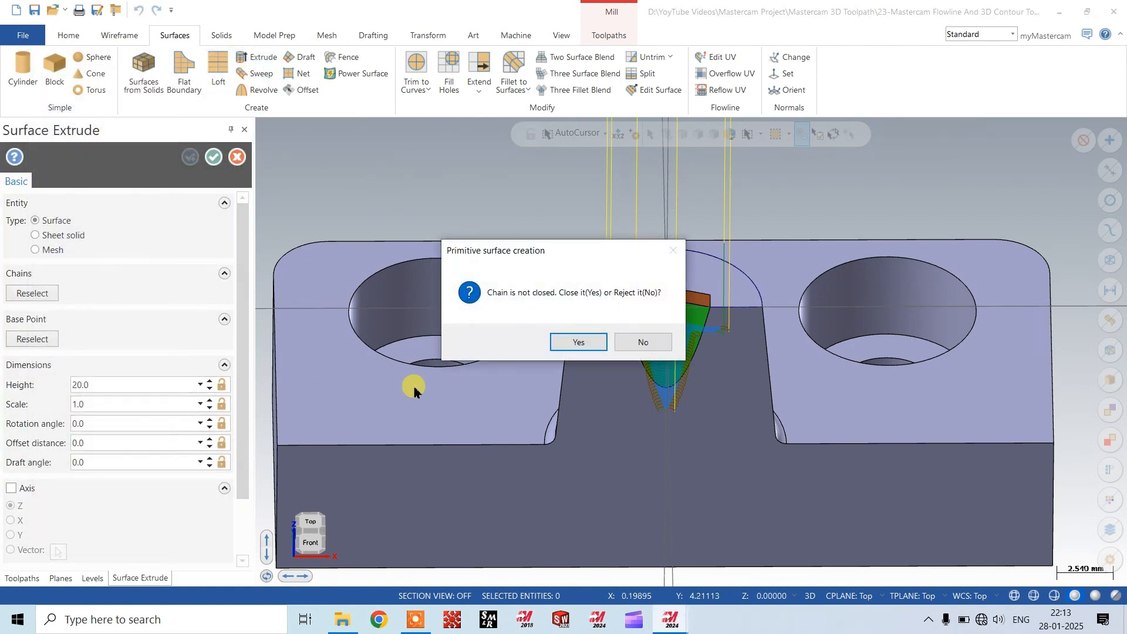
pyautogui.click(569, 343)
pyautogui.moveTo(654, 297); pyautogui.dragTo(600, 452, button='middle')
pyautogui.scroll(-3, 599, 452)
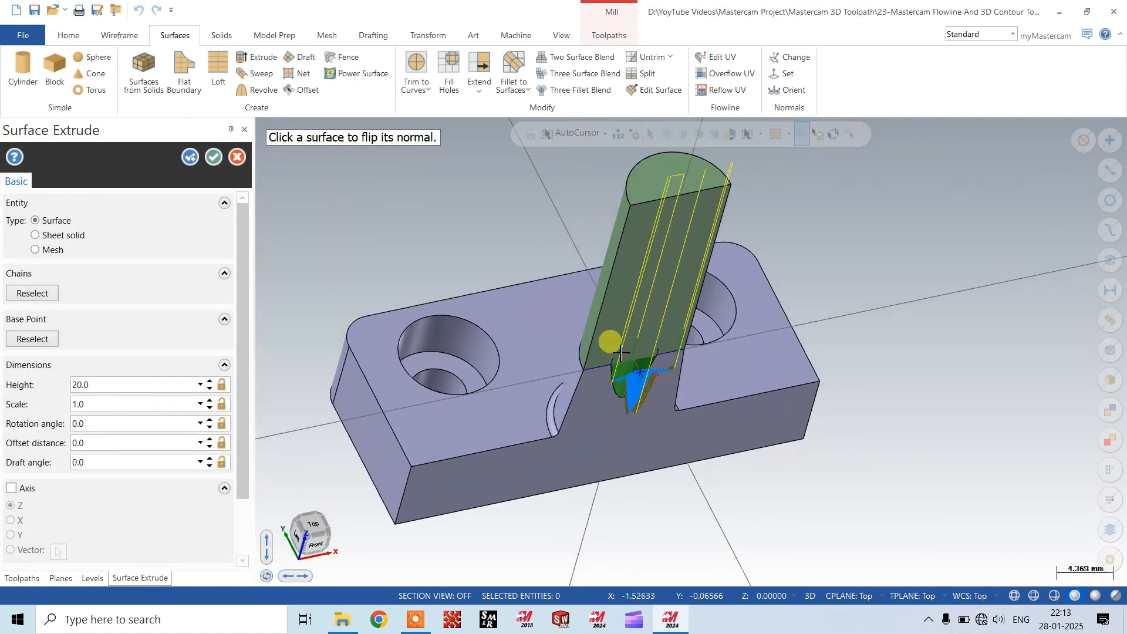
pyautogui.scroll(14, 624, 354)
pyautogui.press('Escape')
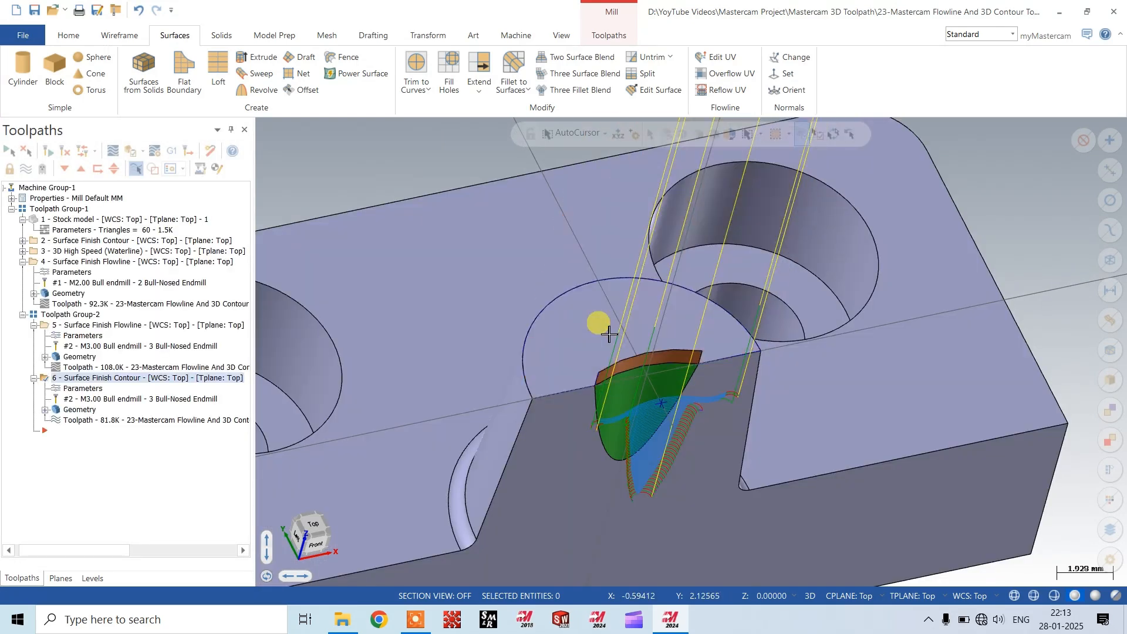
# - Check the curve along the recess's upper edge and retry the surface extrusion from the short front line beside it
pyautogui.scroll(4, 590, 373)
pyautogui.click(596, 371)
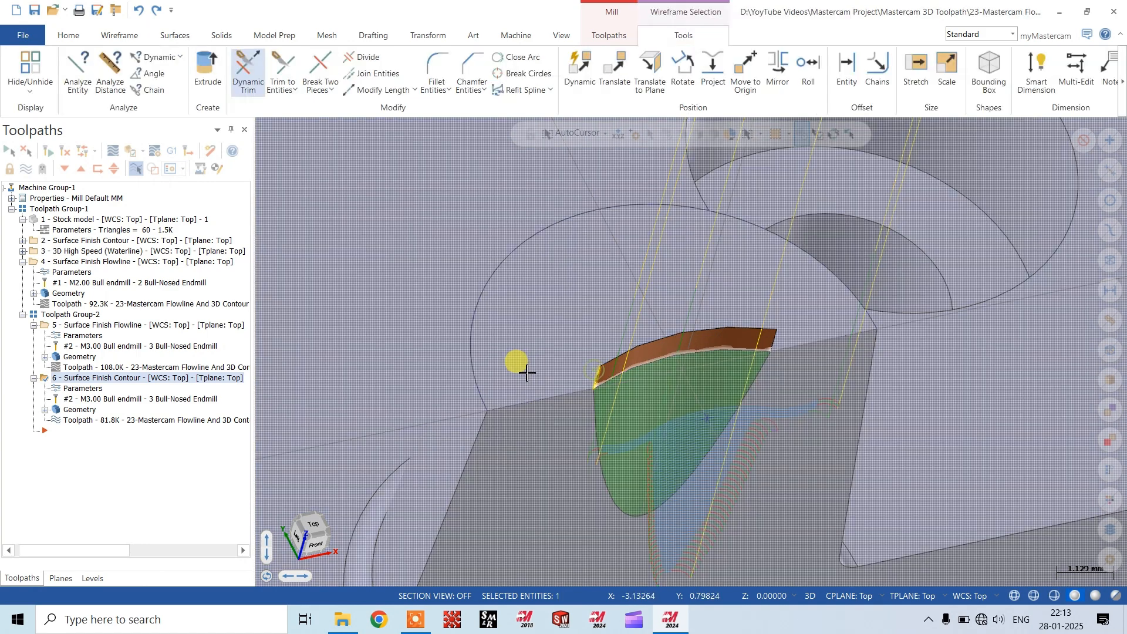
pyautogui.click(530, 374)
pyautogui.scroll(-1, 557, 343)
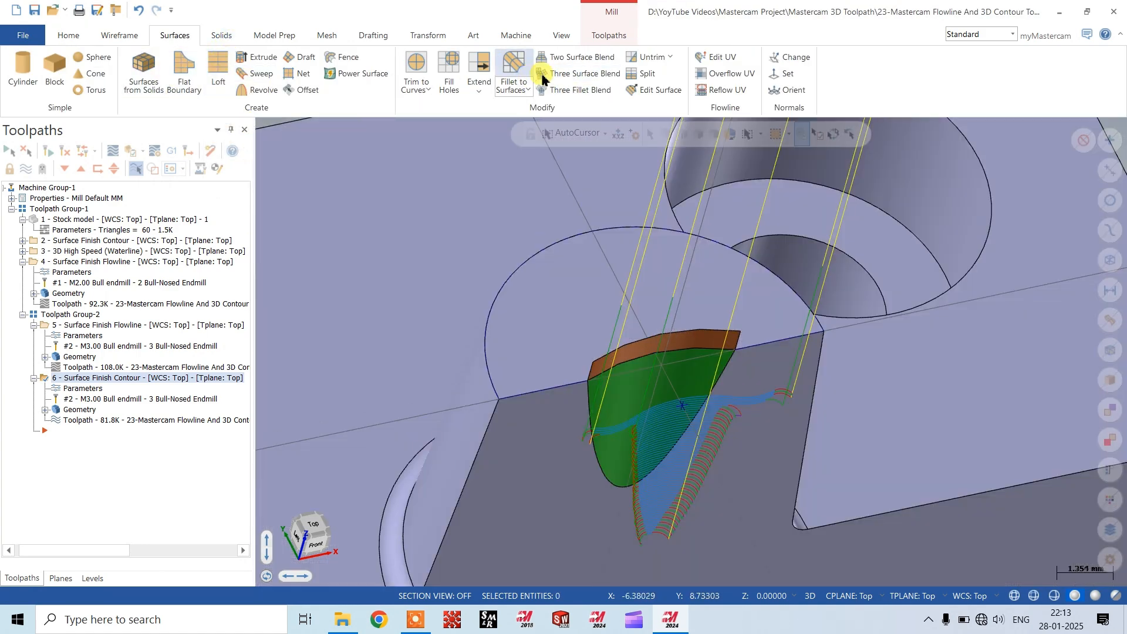
pyautogui.click(562, 385)
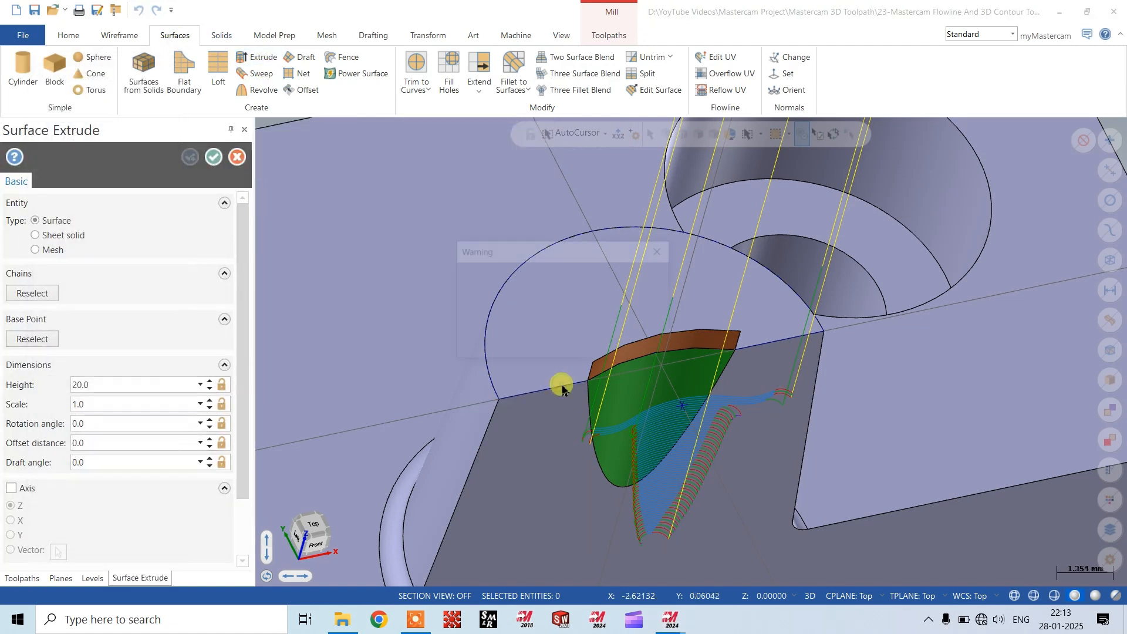
pyautogui.click(631, 344)
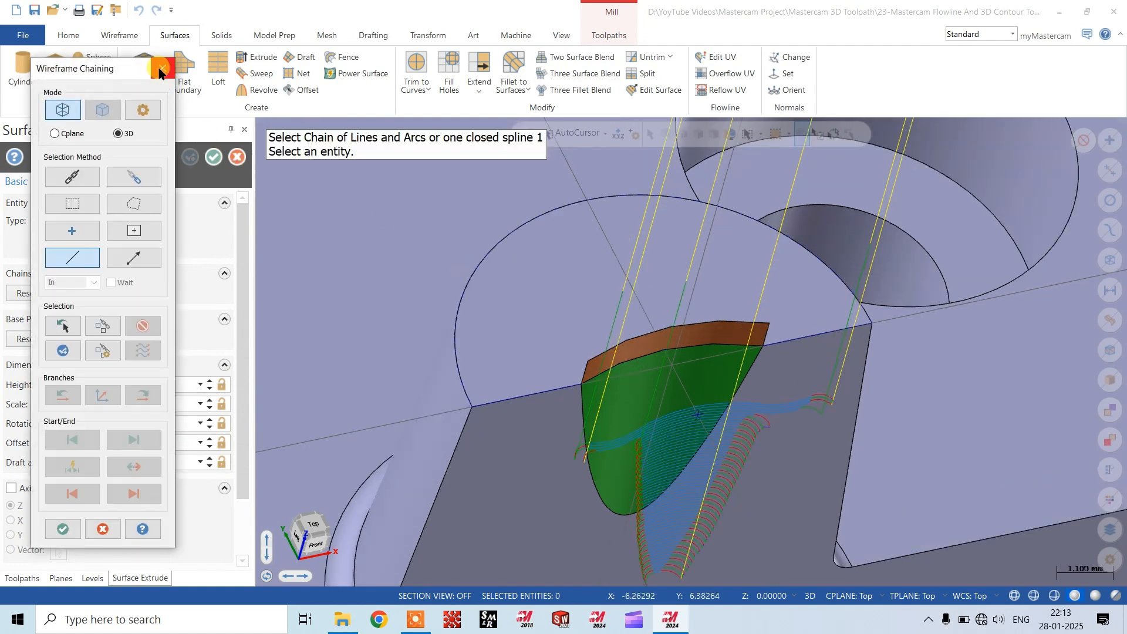
pyautogui.click(160, 73)
# - Check the boss top's outline as a chain, and try extruding its large arc as a surface while rejecting chain closure
pyautogui.moveTo(649, 390); pyautogui.dragTo(574, 351, button='middle')
pyautogui.click(633, 373)
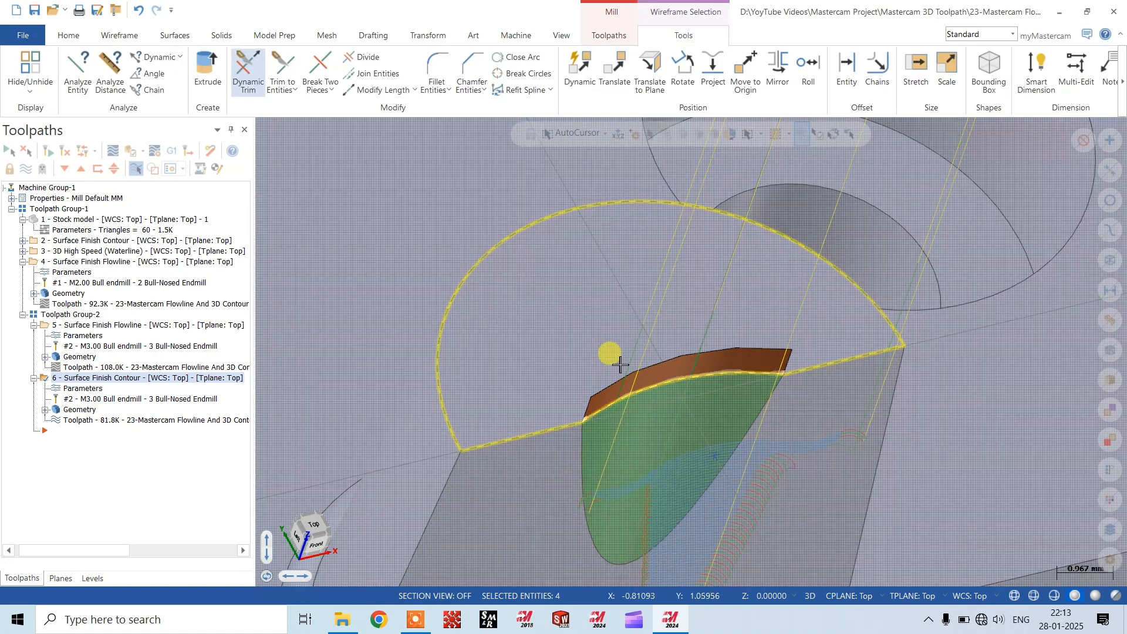
pyautogui.press('Escape')
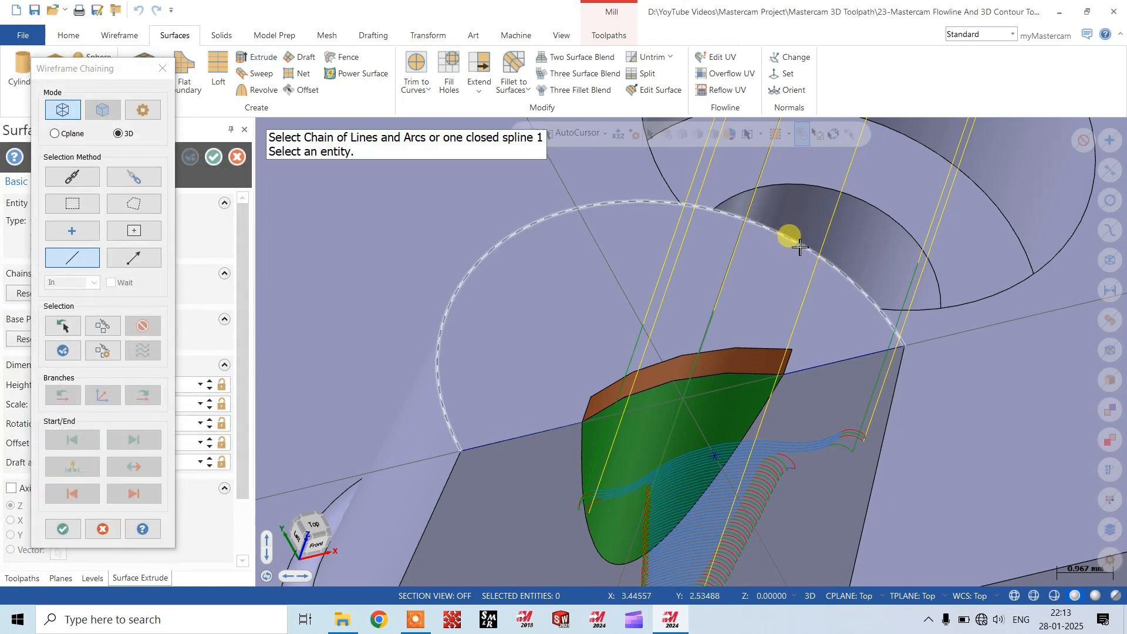
pyautogui.click(799, 247)
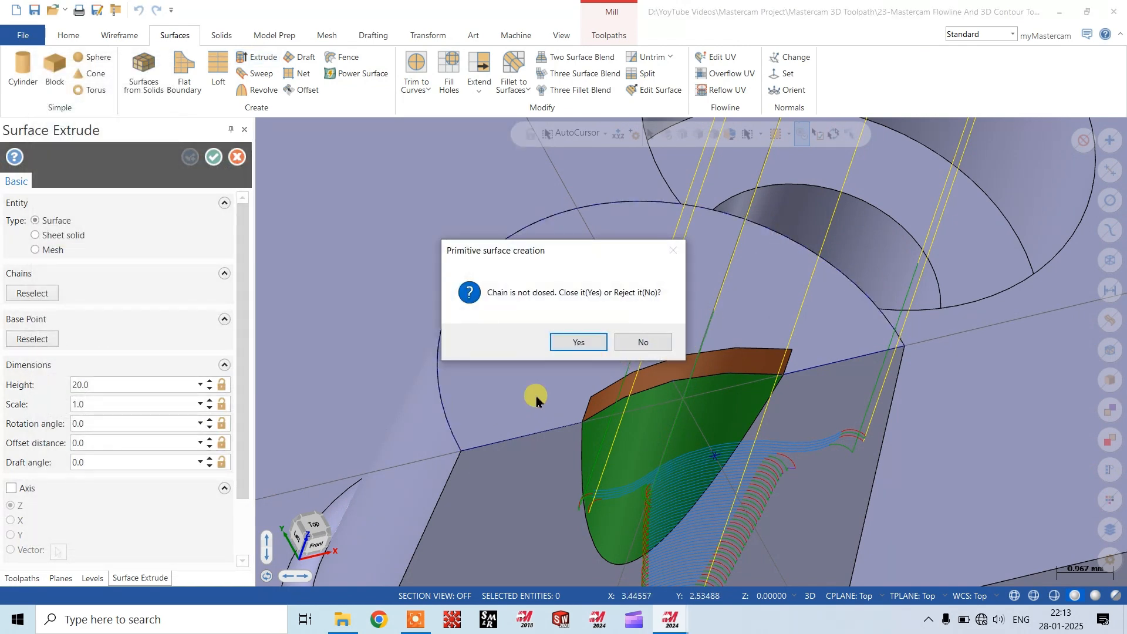
pyautogui.click(651, 346)
pyautogui.press('Escape')
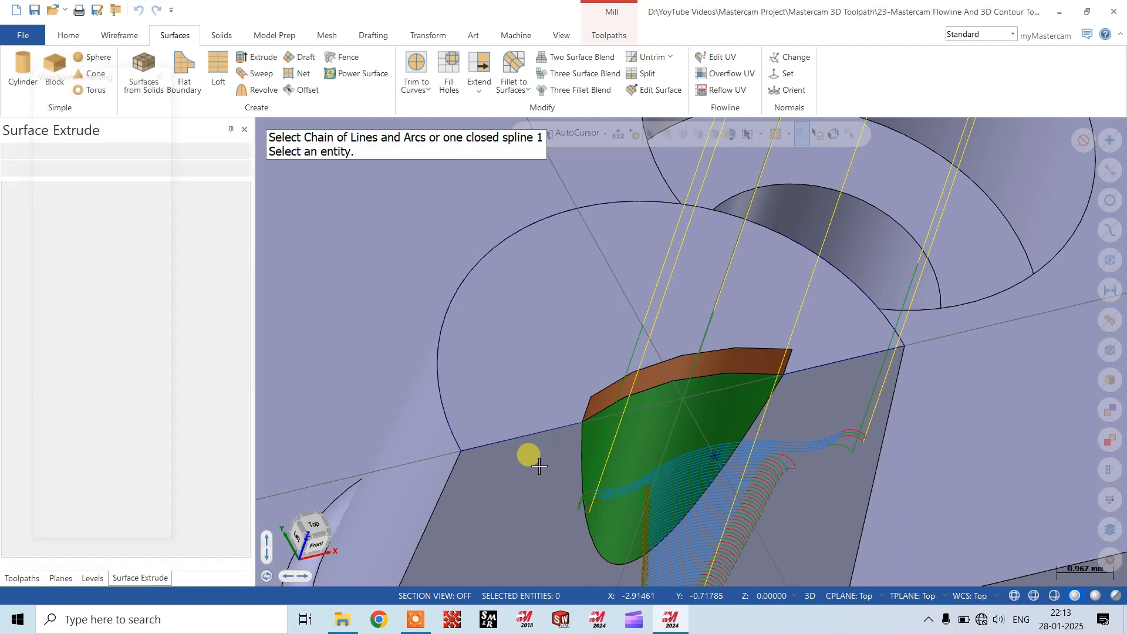
pyautogui.press('Escape')
# - Run Delete Duplicates on the drawing's entities and dismiss the summary
pyautogui.click(126, 34)
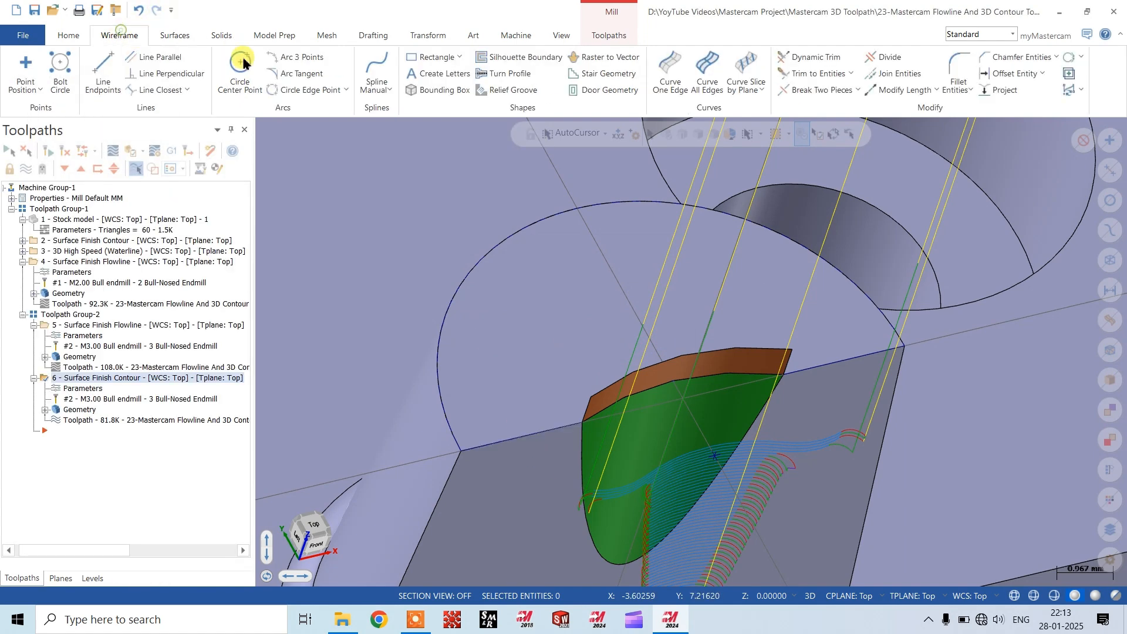
pyautogui.click(74, 35)
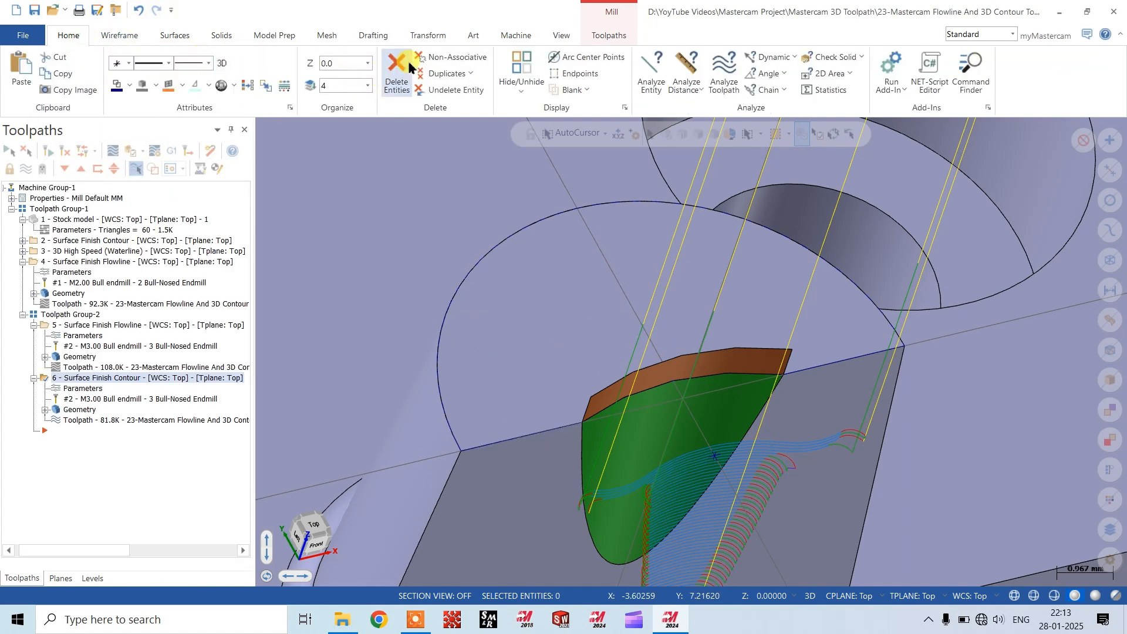
pyautogui.click(441, 73)
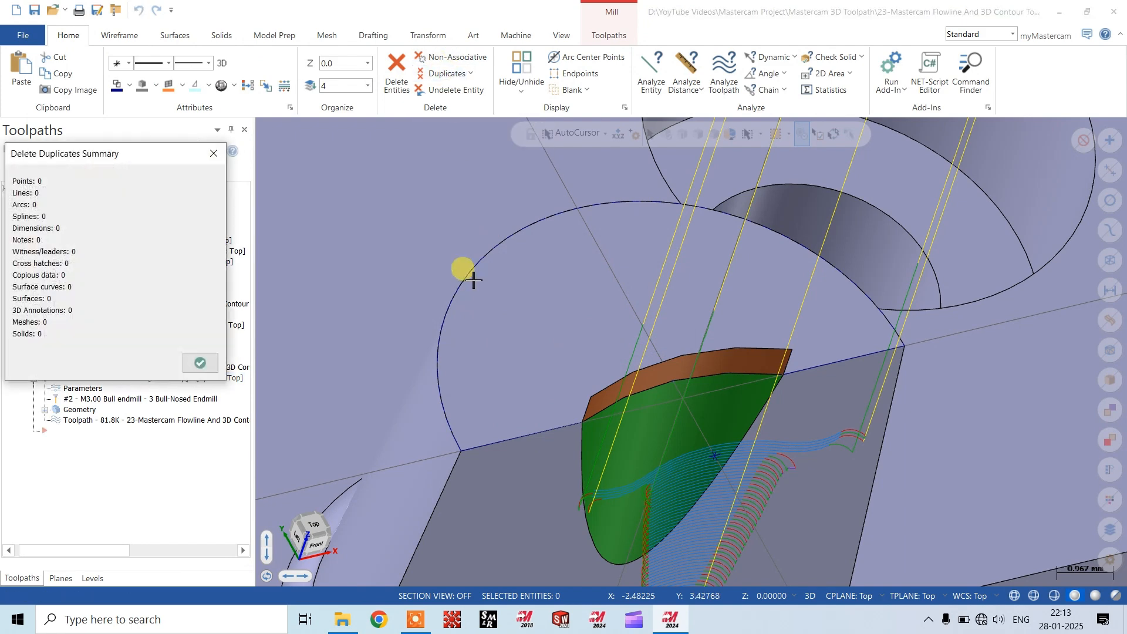
pyautogui.click(200, 363)
pyautogui.scroll(-2, 617, 343)
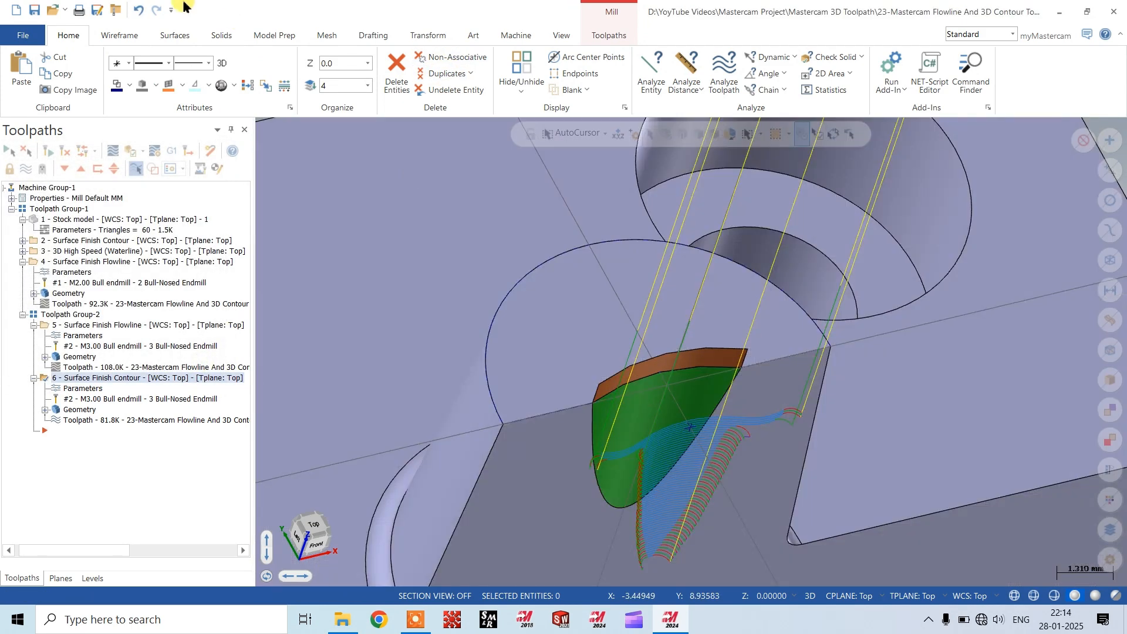
# - Try to extrude a surface from the curved edge of the green recess, declining to close the open chain
pyautogui.click(174, 37)
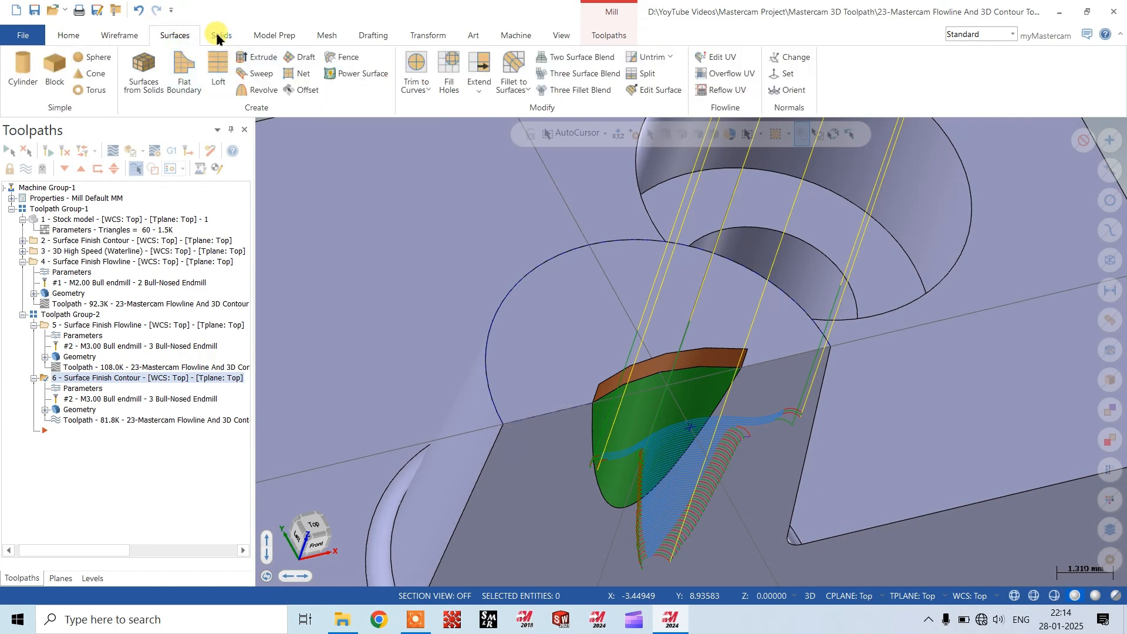
pyautogui.click(261, 57)
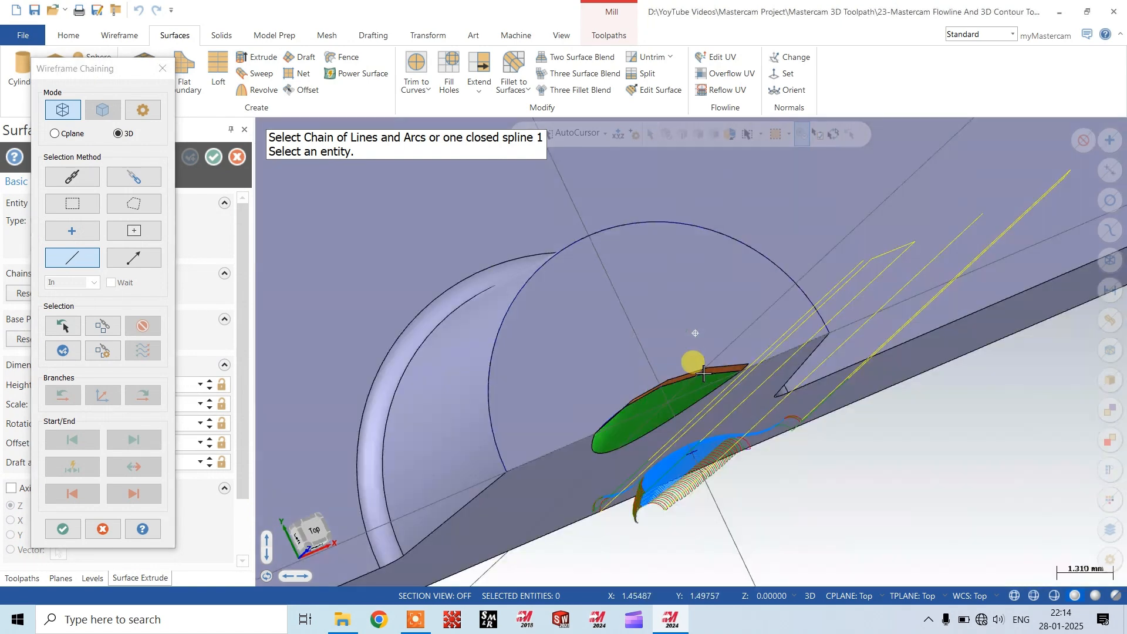
pyautogui.moveTo(689, 322); pyautogui.dragTo(697, 376, button='middle')
pyautogui.click(708, 369)
pyautogui.press('Return')
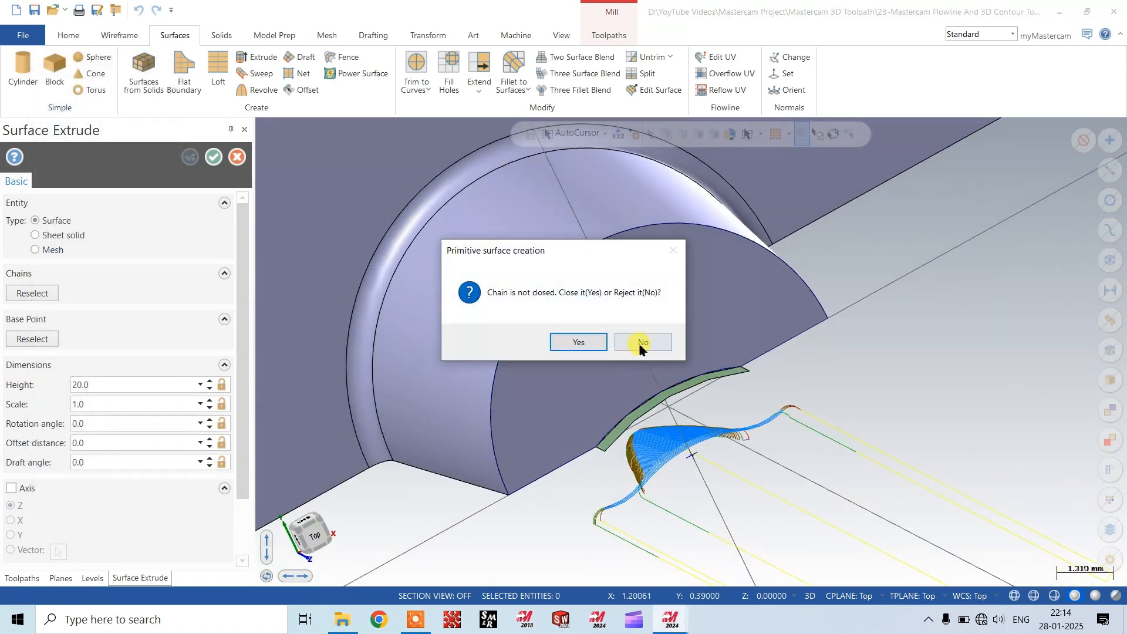
pyautogui.click(642, 343)
pyautogui.moveTo(543, 403); pyautogui.dragTo(634, 308, button='middle')
pyautogui.scroll(-4, 623, 255)
pyautogui.press('Escape')
# - In the Front plane, draw a vertical line about 0.72 mm long upward from the left corner of the boss's top edge
pyautogui.scroll(2, 643, 461)
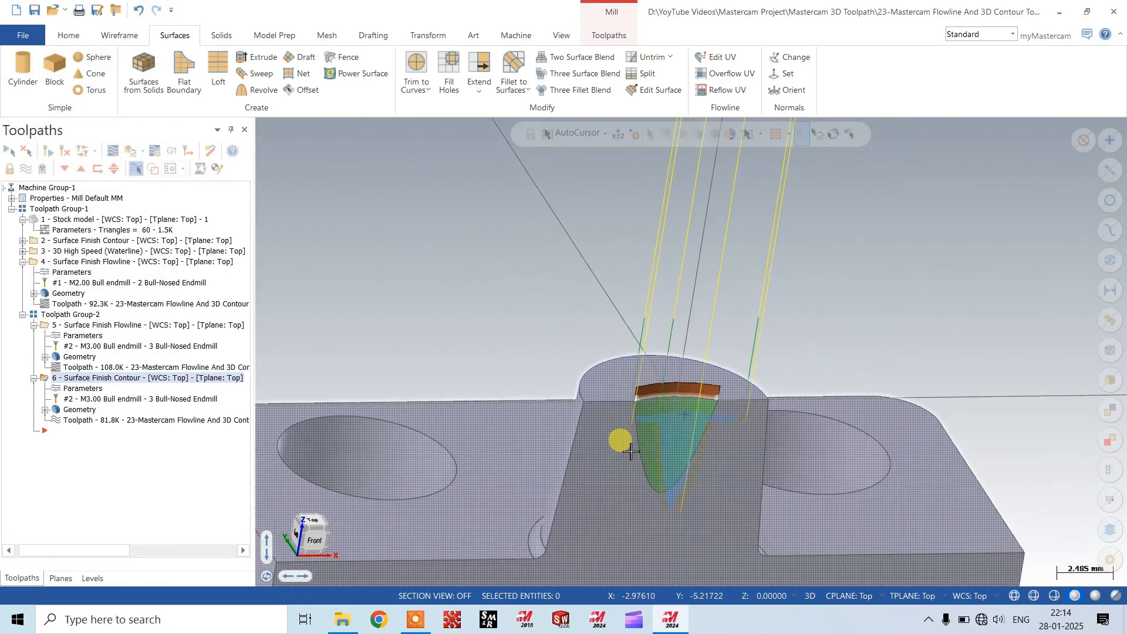
pyautogui.scroll(2, 604, 408)
pyautogui.click(119, 36)
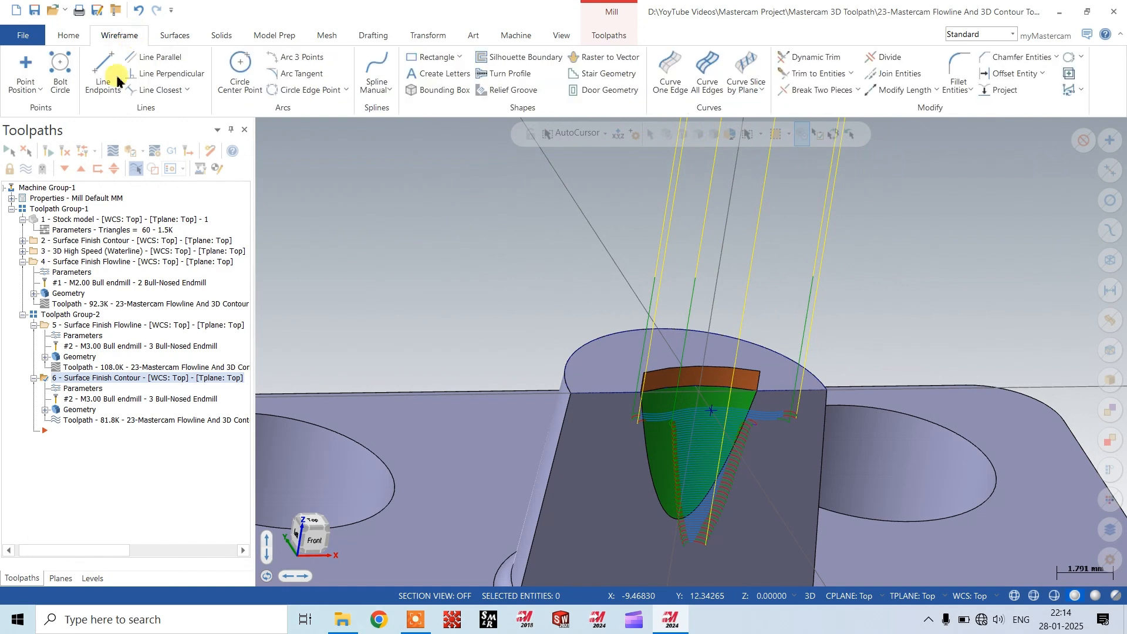
pyautogui.click(114, 78)
pyautogui.rightClick(769, 278)
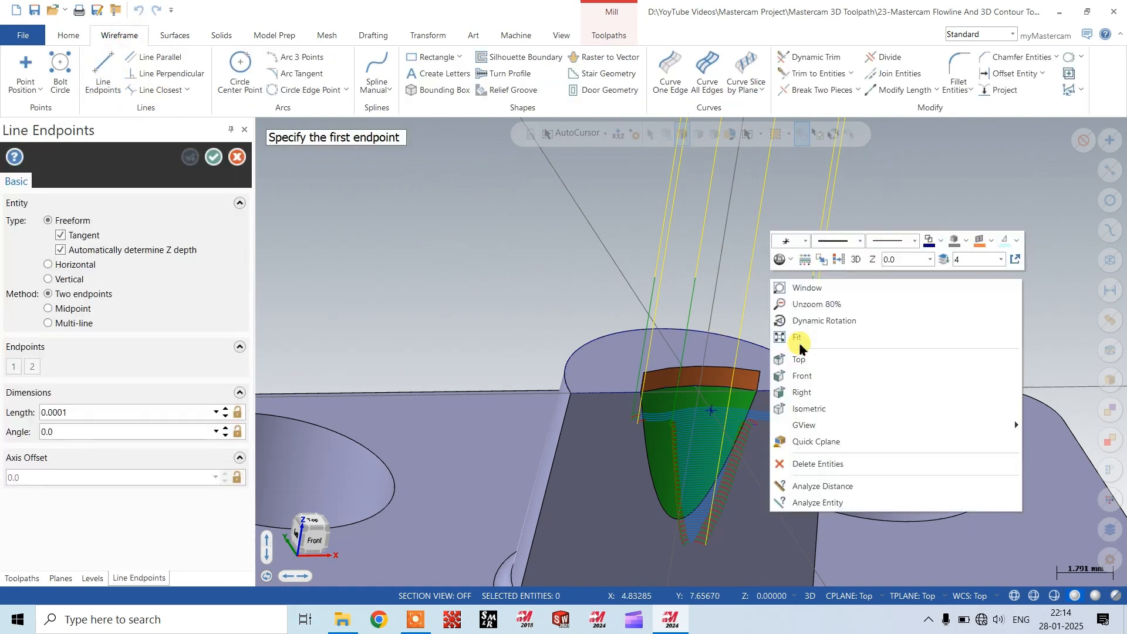
pyautogui.click(803, 376)
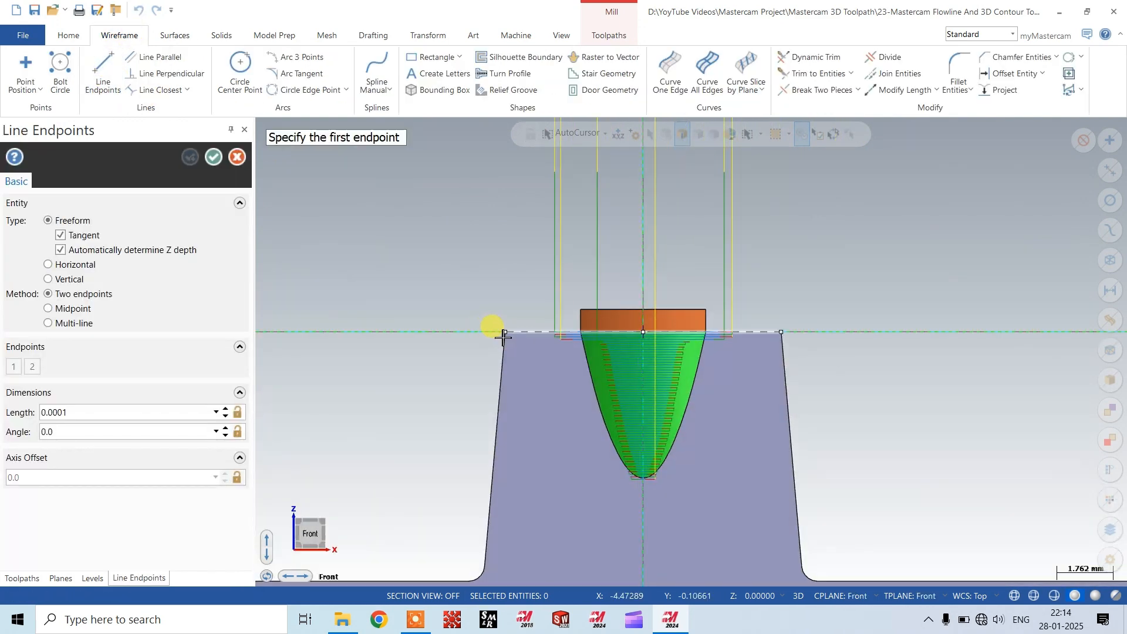
pyautogui.click(505, 333)
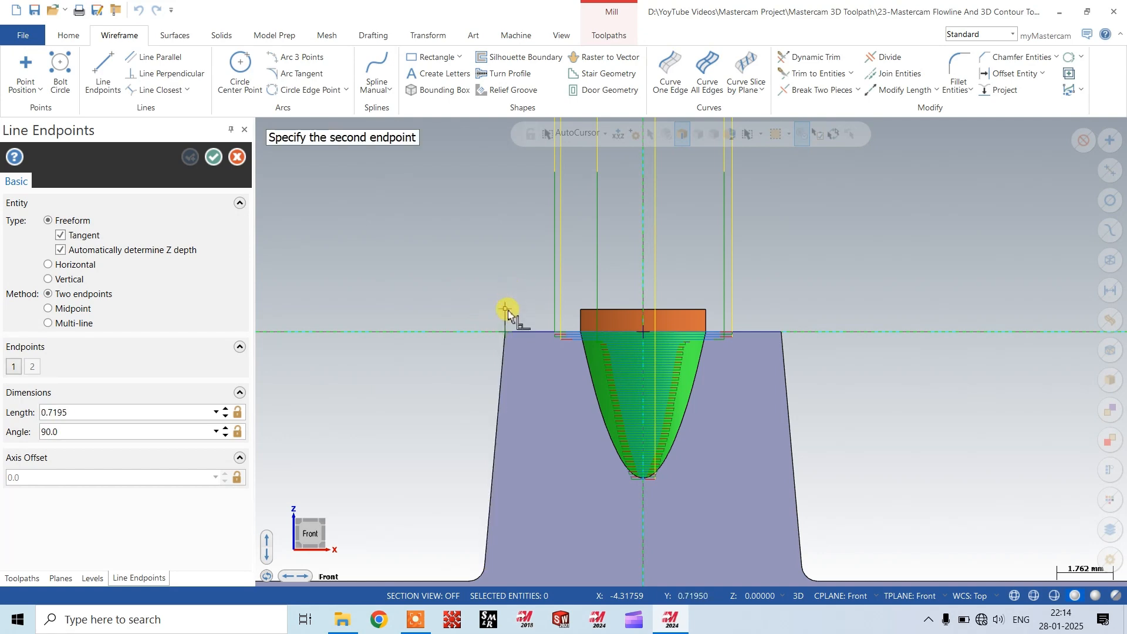
pyautogui.click(504, 309)
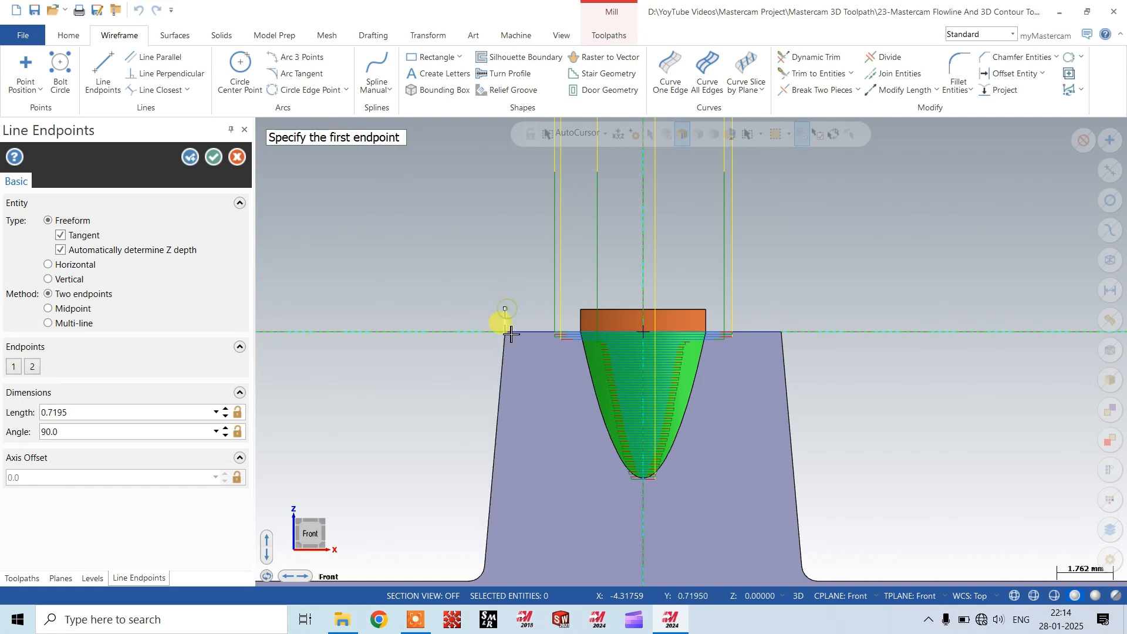
pyautogui.click(216, 157)
# - Try to sweep both straight segments of the boss's top front edge together along the short vertical line as one surface
pyautogui.moveTo(443, 299); pyautogui.dragTo(403, 239, button='middle')
pyautogui.click(175, 37)
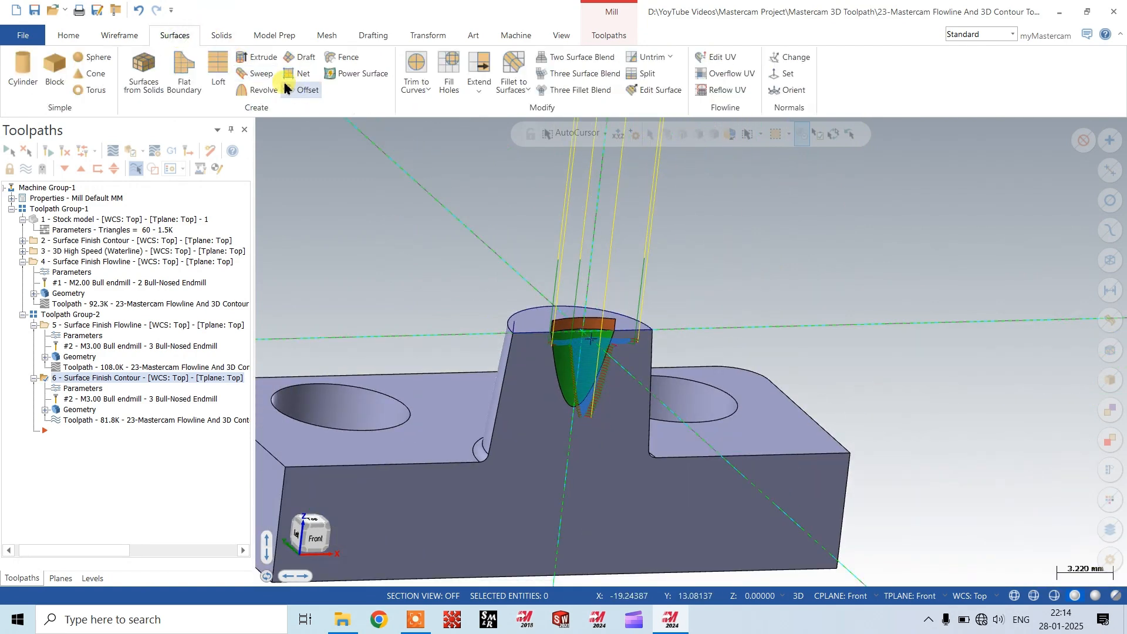
pyautogui.click(257, 74)
pyautogui.scroll(2, 532, 311)
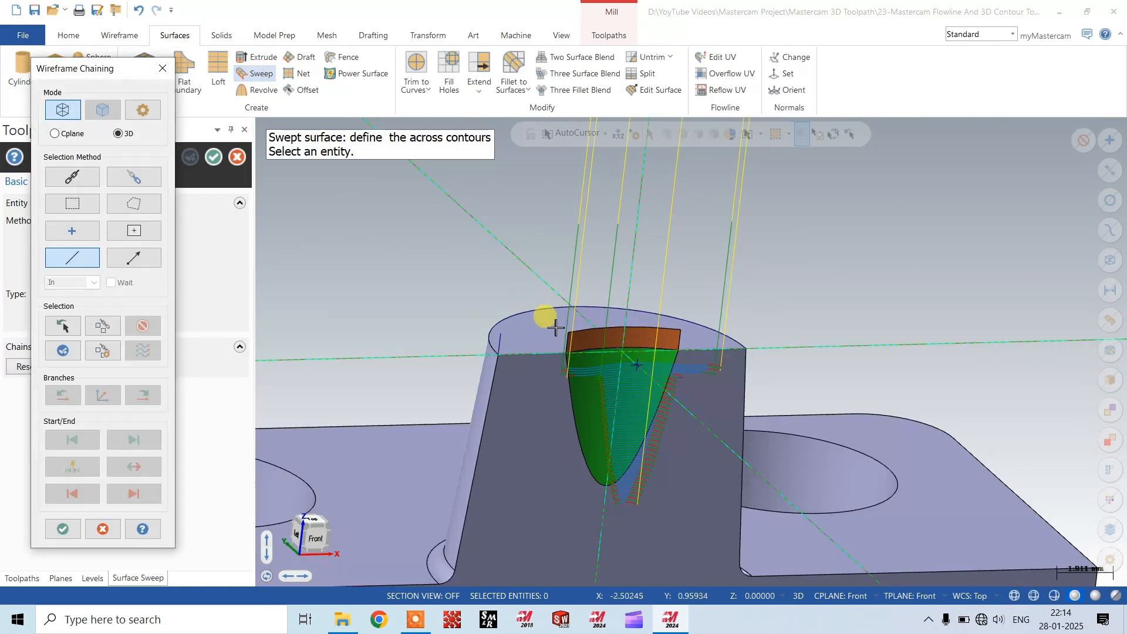
pyautogui.click(727, 356)
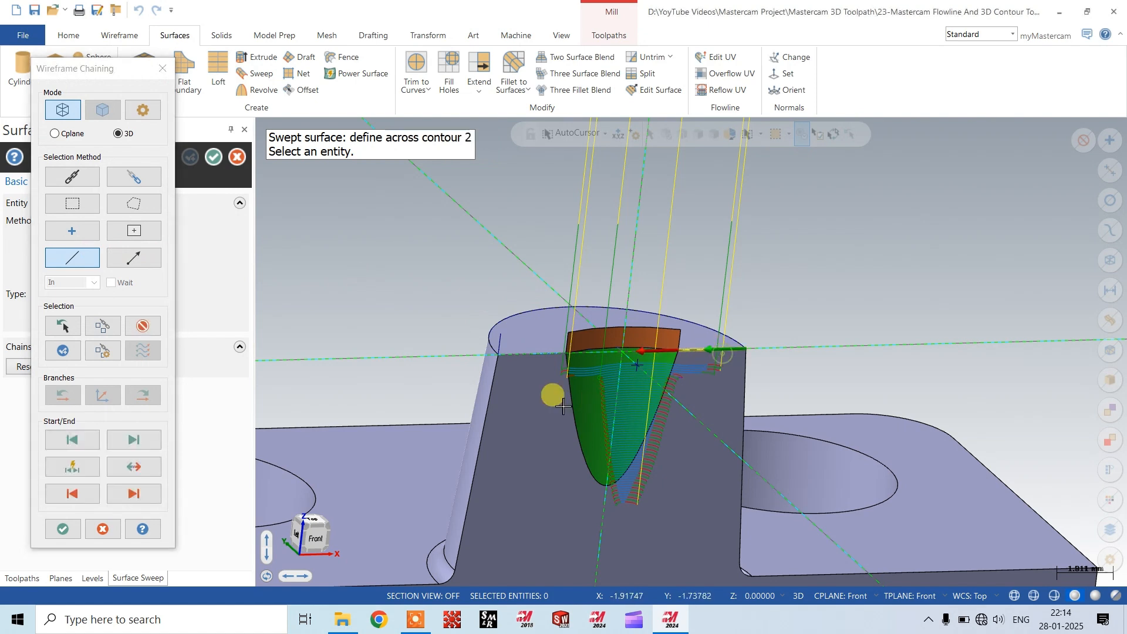
pyautogui.click(551, 356)
pyautogui.click(59, 530)
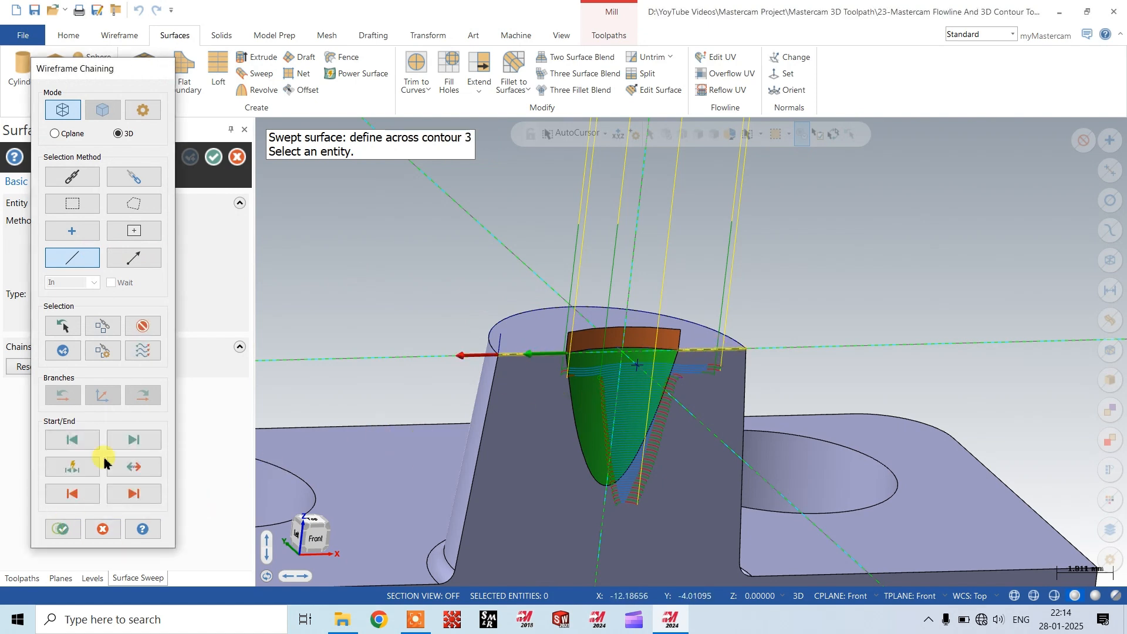
pyautogui.click(505, 347)
pyautogui.click(62, 529)
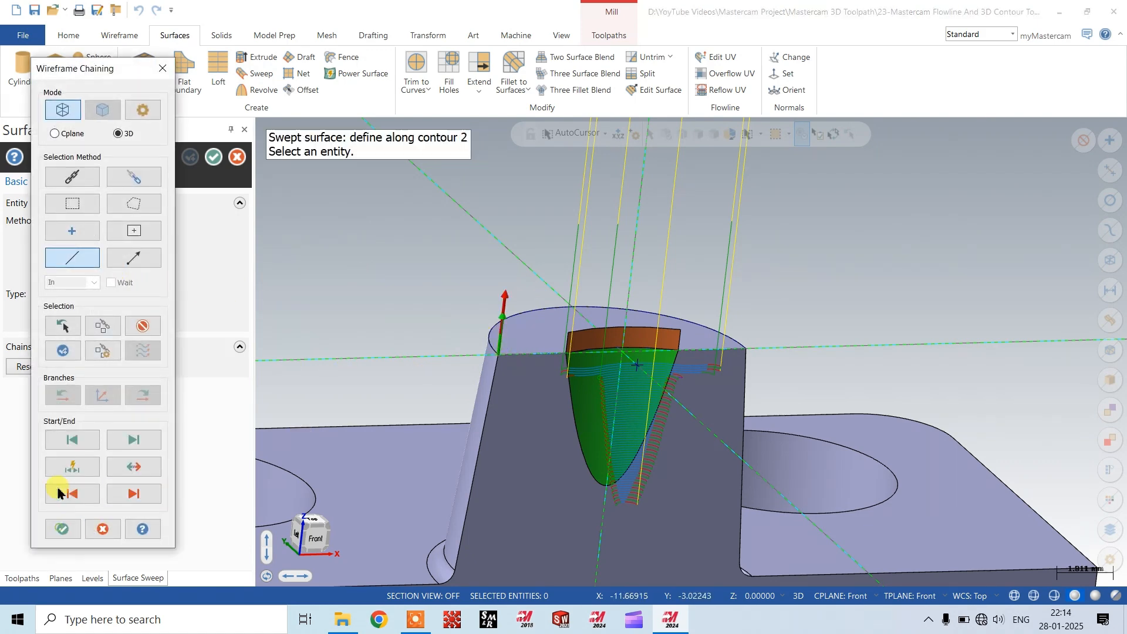
pyautogui.click(603, 341)
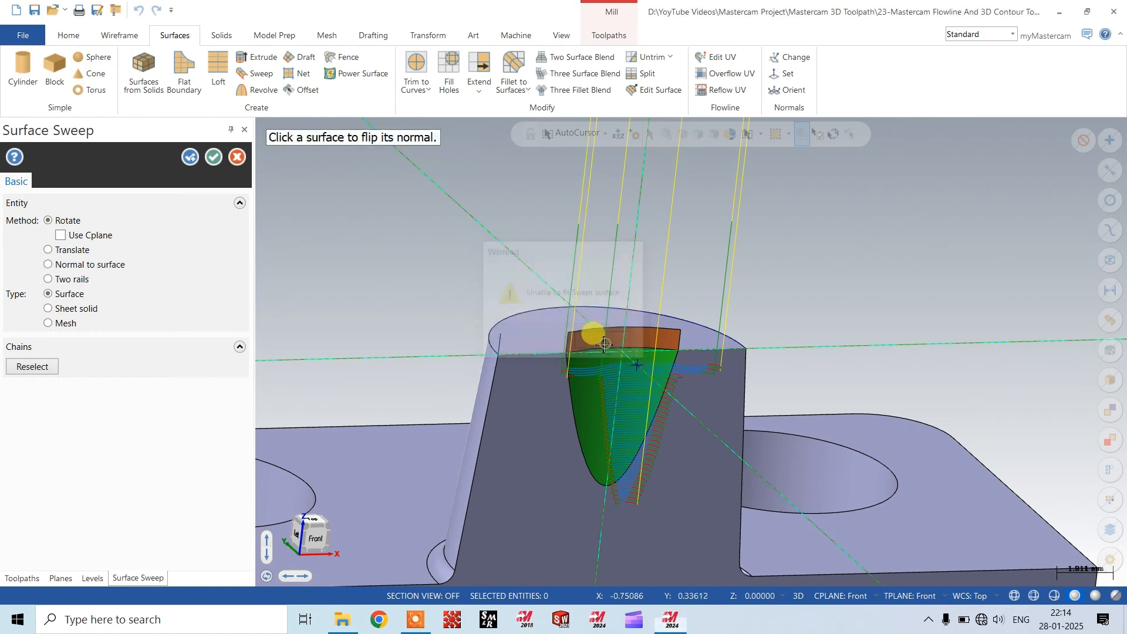
pyautogui.click(211, 157)
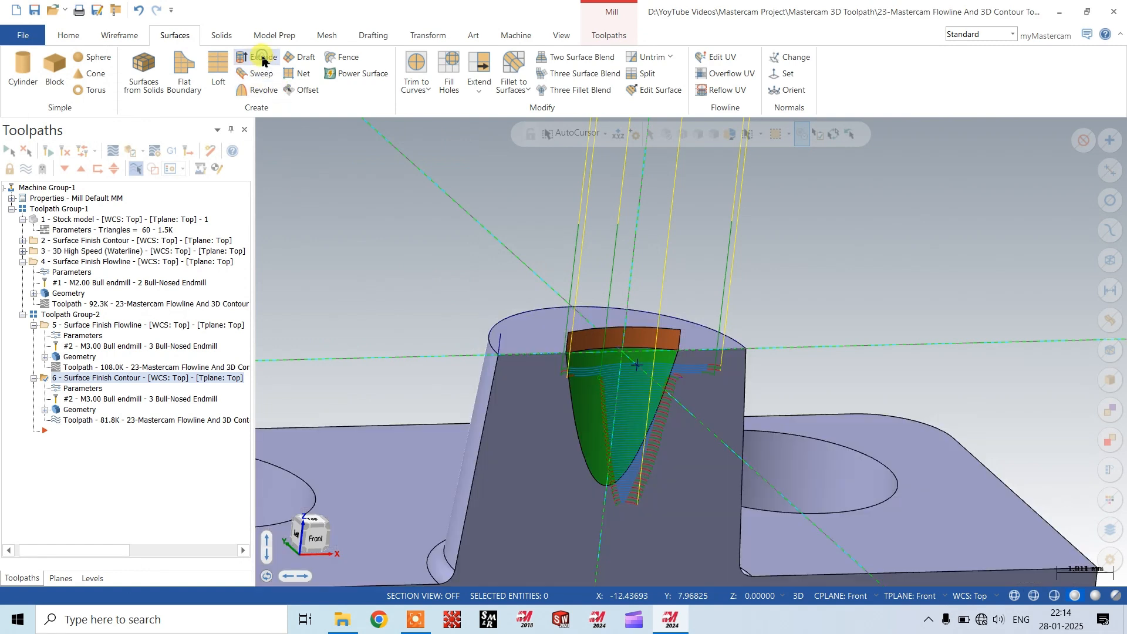
# - Sweep the straight top edge right of the green recess along the vertical line, with the line's chain direction reversed to point upward
pyautogui.click(263, 58)
pyautogui.press('Escape')
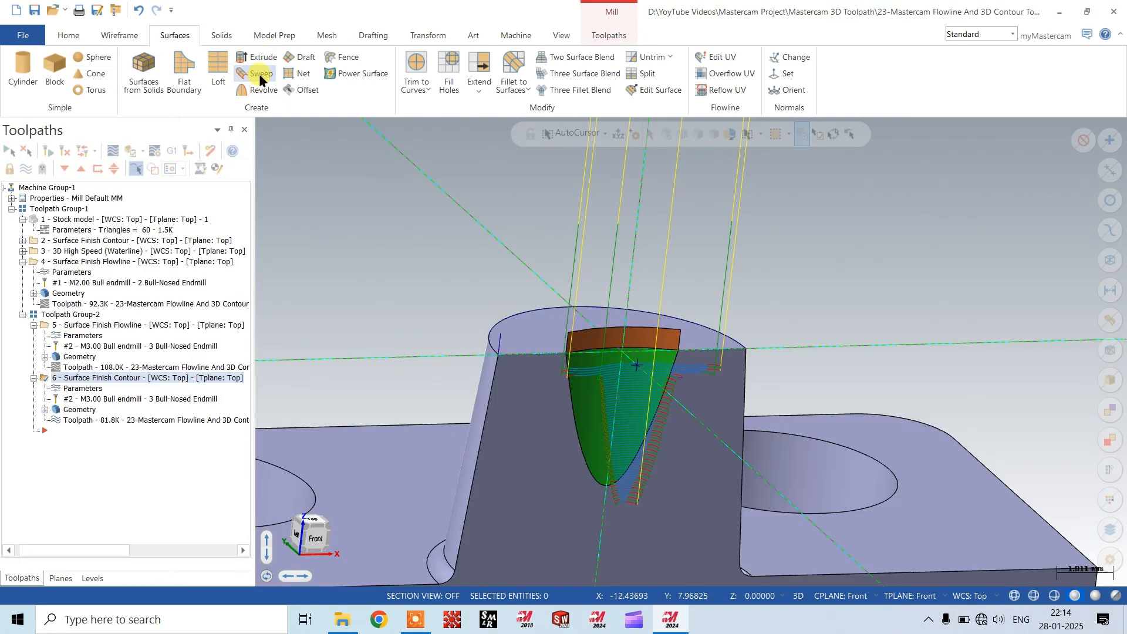
pyautogui.click(260, 75)
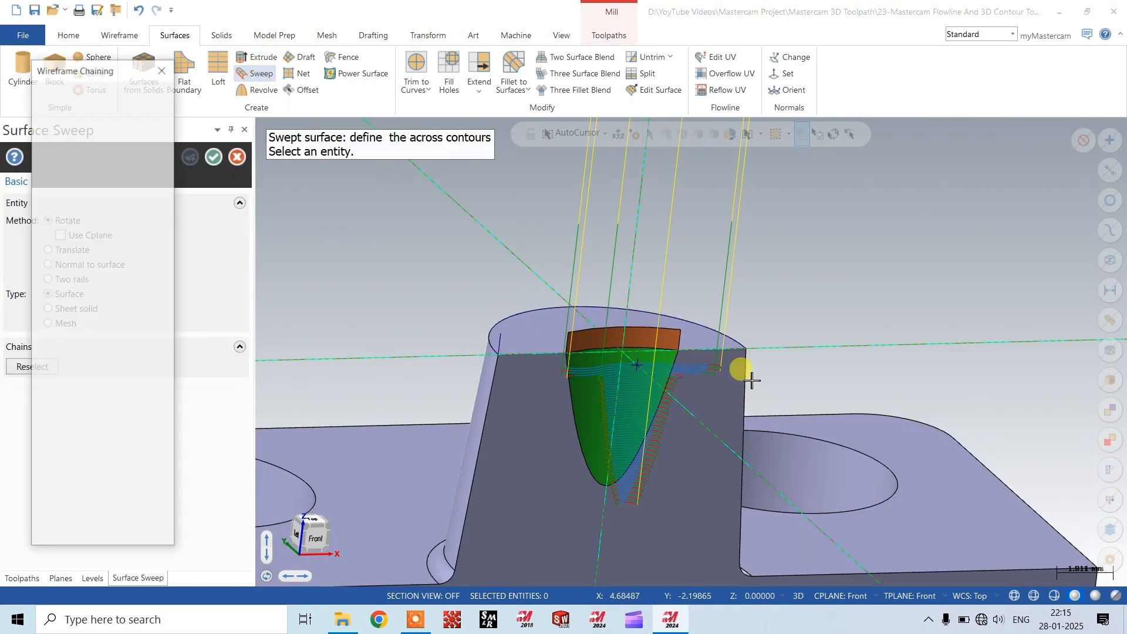
pyautogui.scroll(1, 752, 381)
pyautogui.click(707, 351)
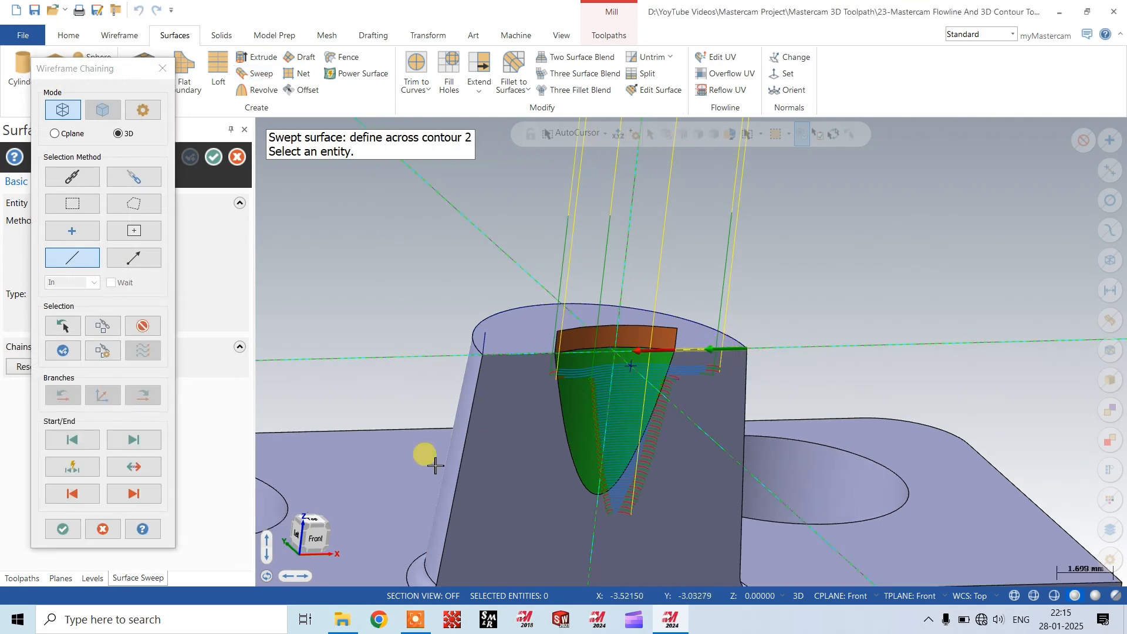
pyautogui.click(71, 529)
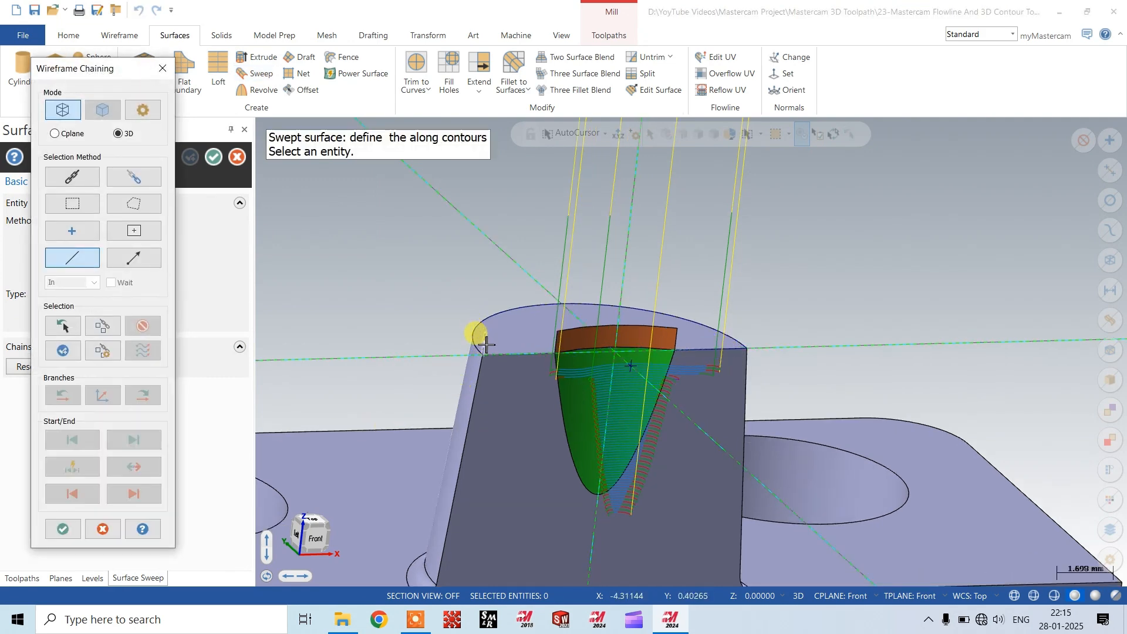
pyautogui.click(486, 346)
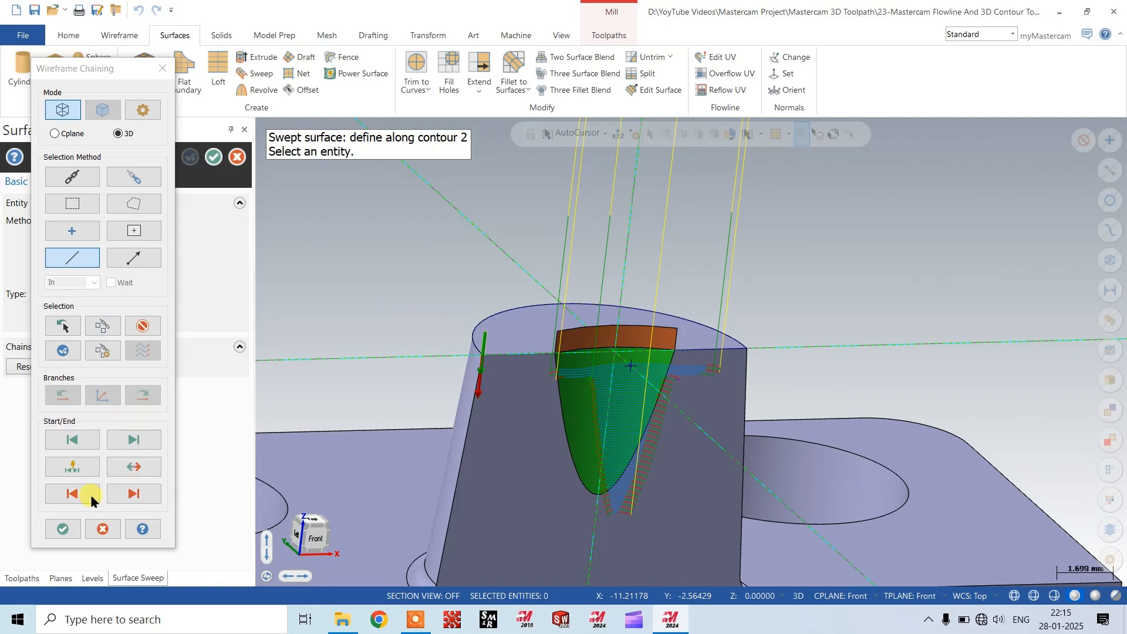
pyautogui.click(88, 467)
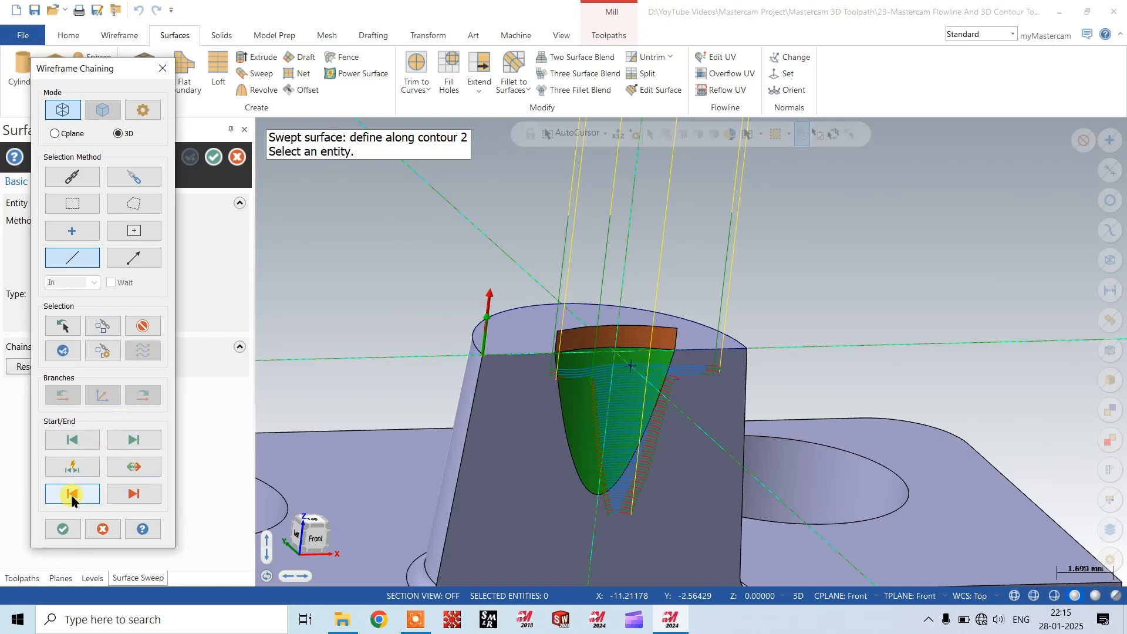
pyautogui.click(57, 530)
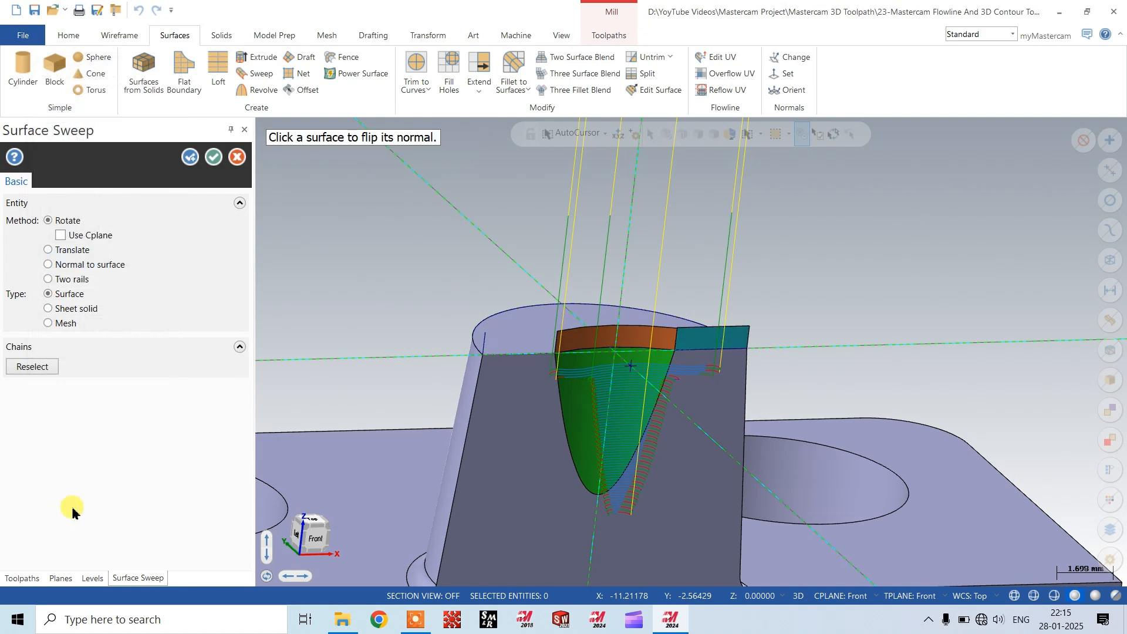
pyautogui.click(189, 157)
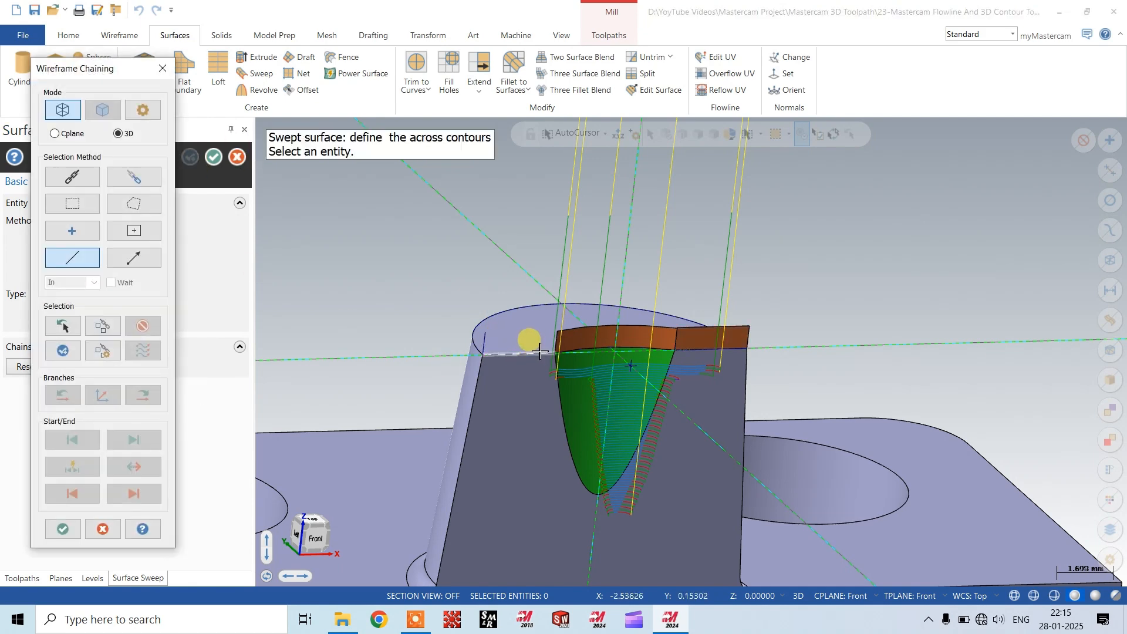
# - Sweep the straight top edge left of the green recess upward along the vertical line, reversing the line's chain direction
pyautogui.click(540, 351)
pyautogui.click(58, 530)
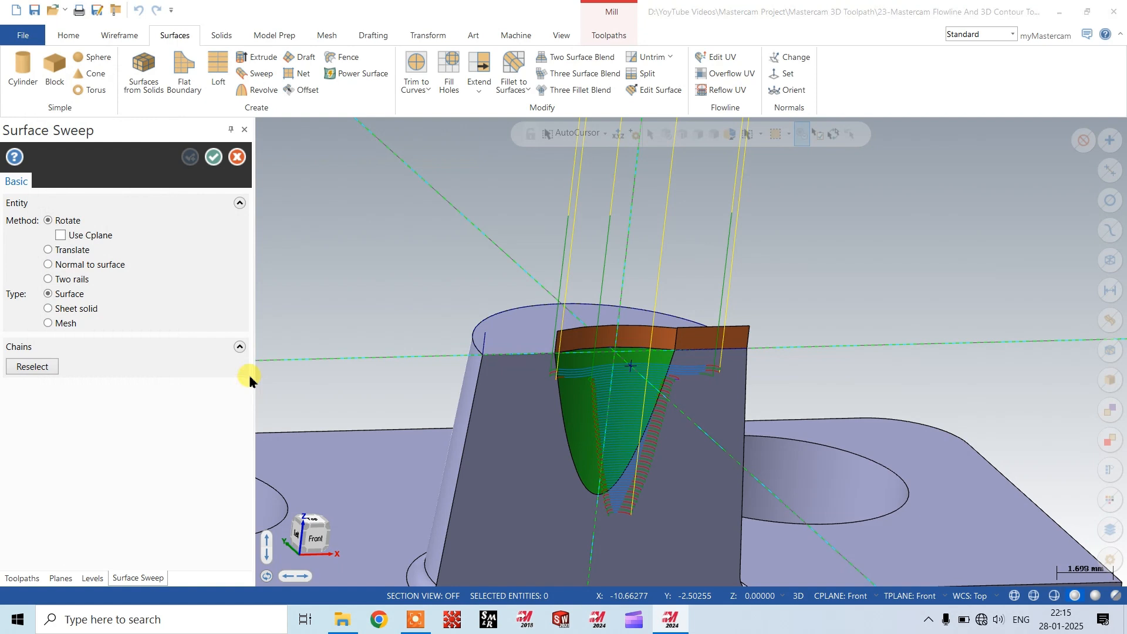
pyautogui.click(478, 335)
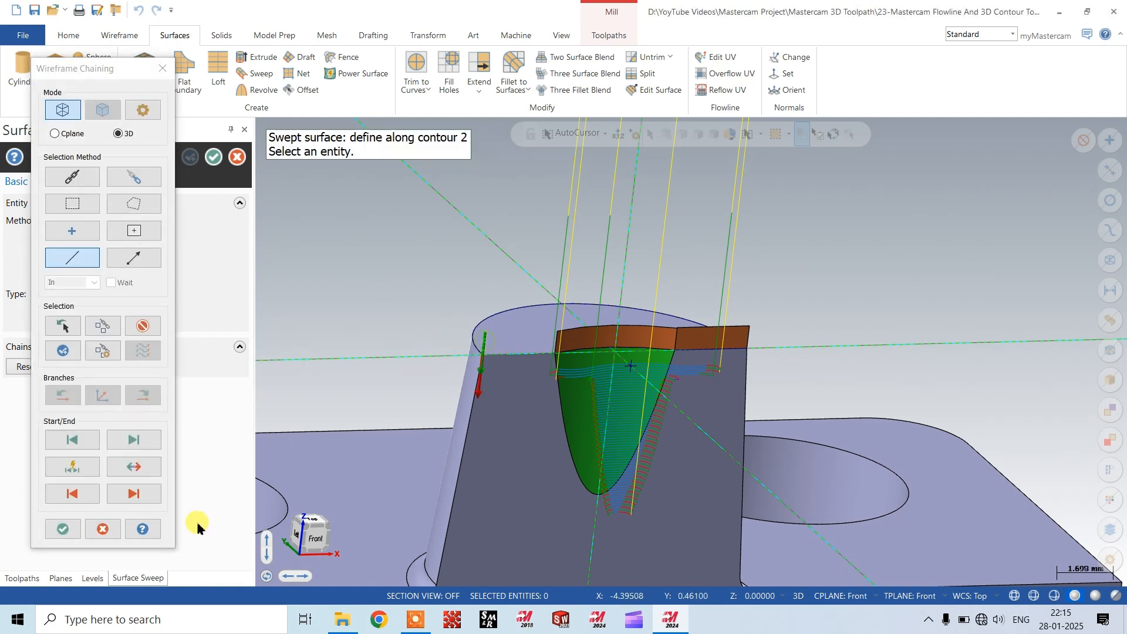
pyautogui.click(137, 468)
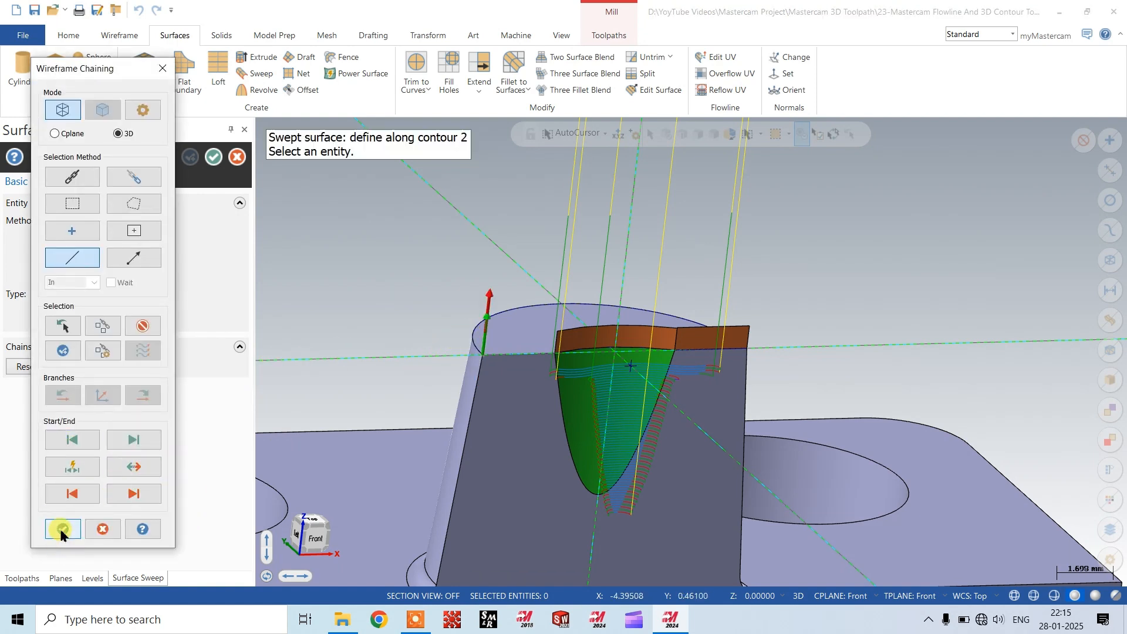
pyautogui.click(61, 530)
pyautogui.click(214, 170)
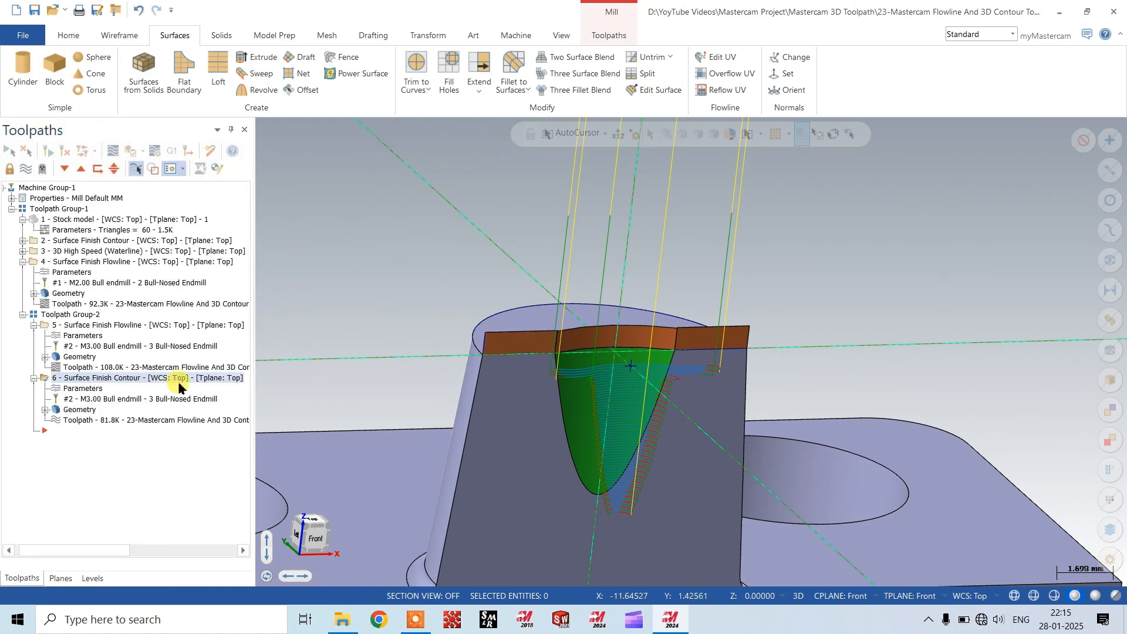
# - Add the two swept surfaces beside the recess to the check surfaces of operation 6, Surface Finish Contour, and regenerate its toolpath
pyautogui.scroll(2, 558, 364)
pyautogui.scroll(2, 558, 364)
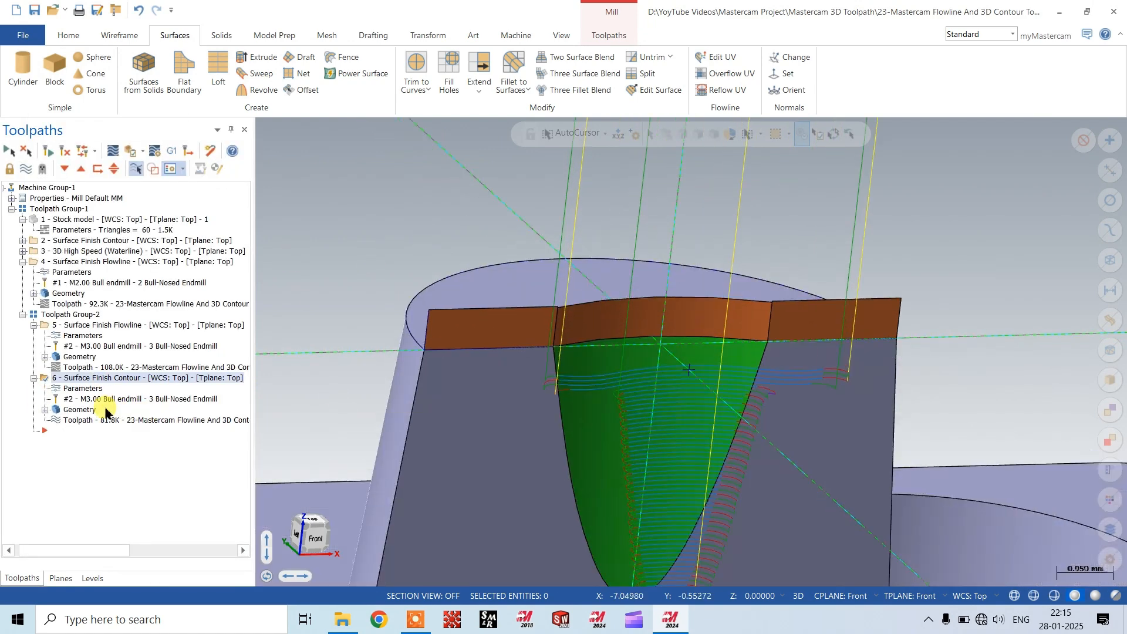
pyautogui.click(80, 409)
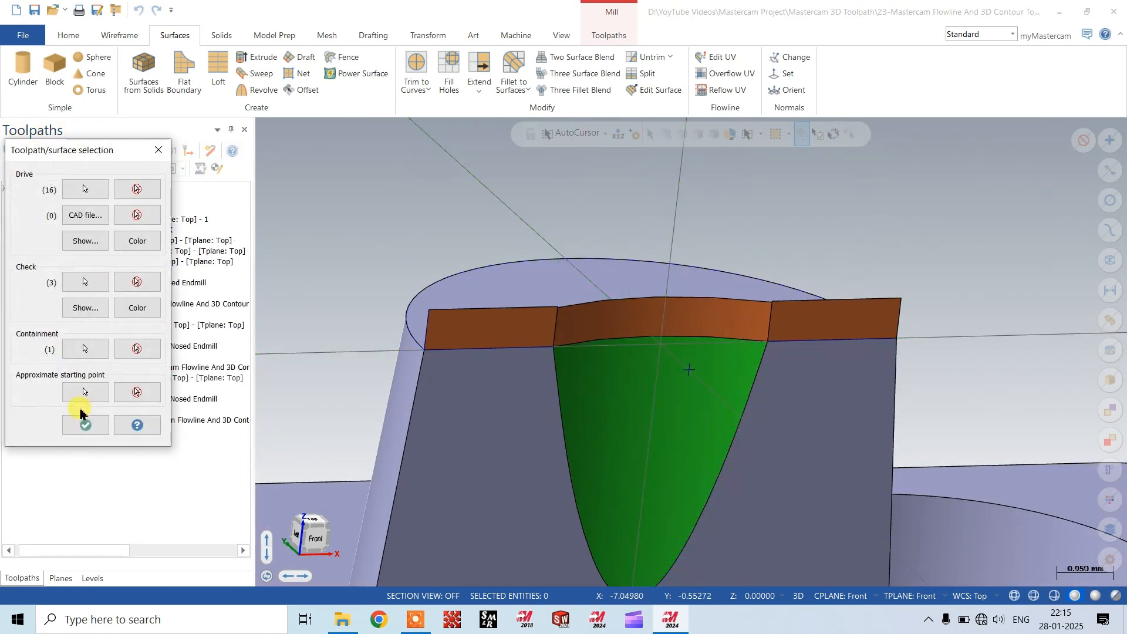
pyautogui.click(83, 277)
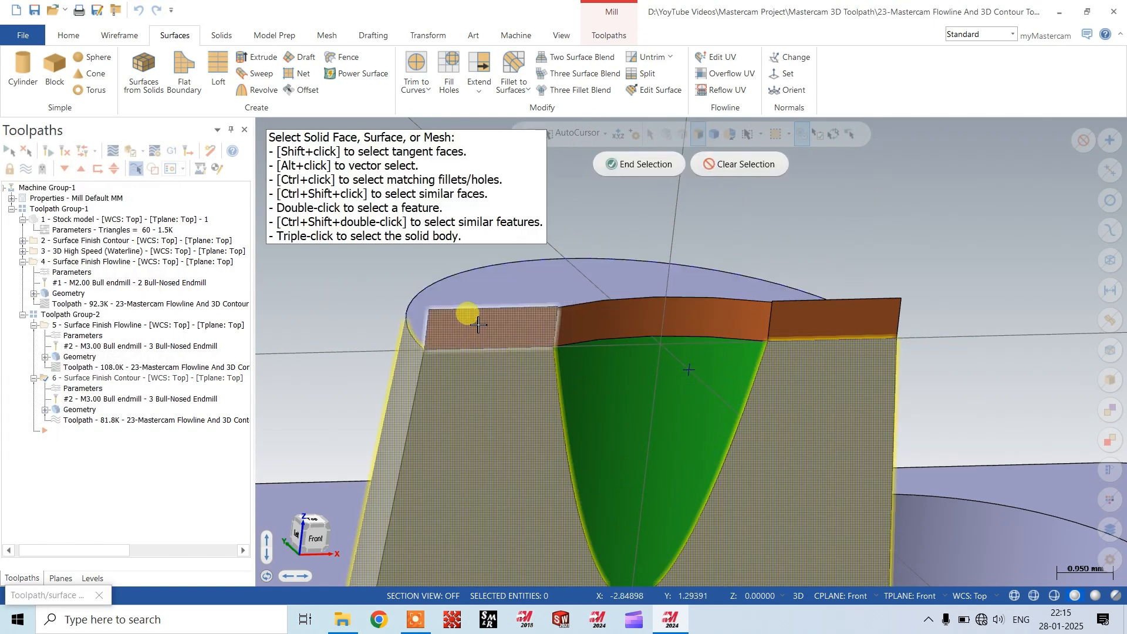
pyautogui.click(488, 317)
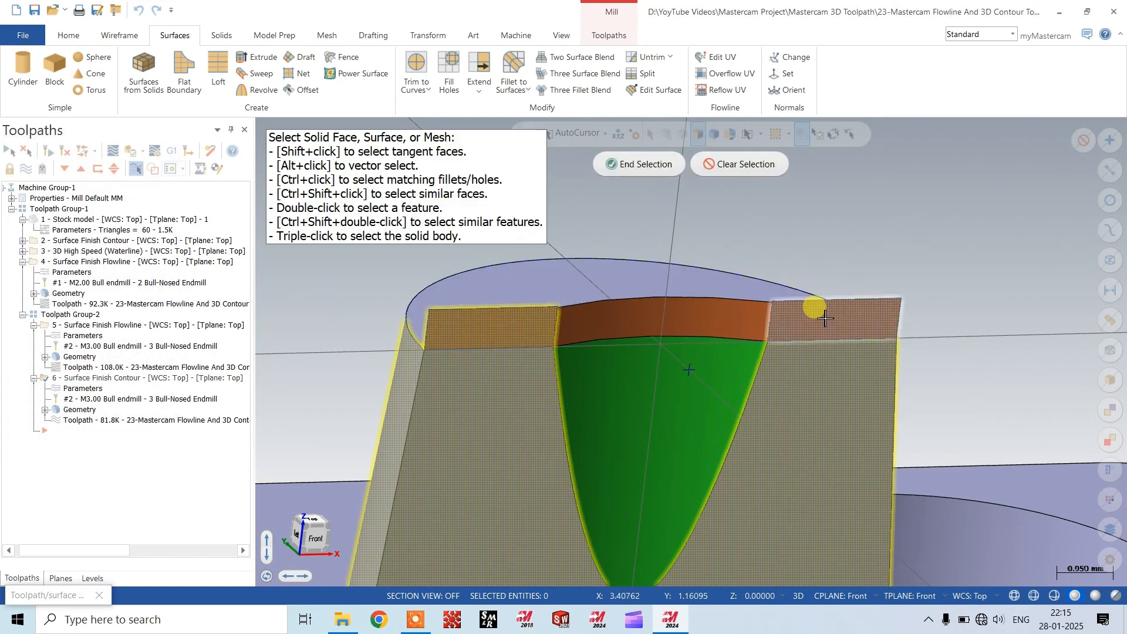
pyautogui.click(812, 307)
pyautogui.click(641, 166)
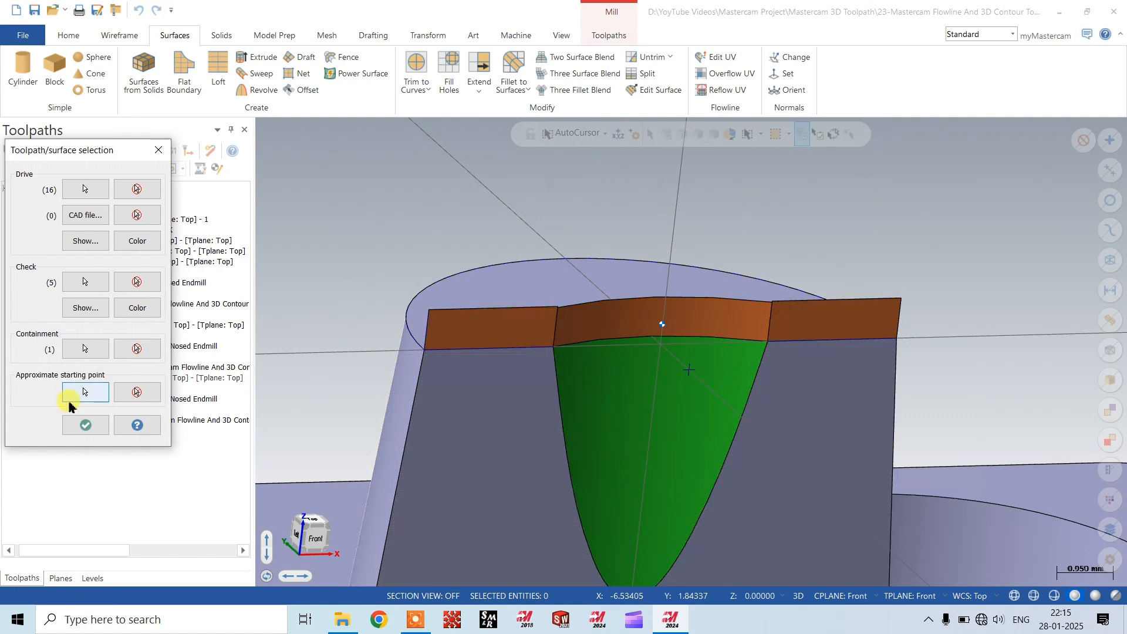
pyautogui.click(82, 427)
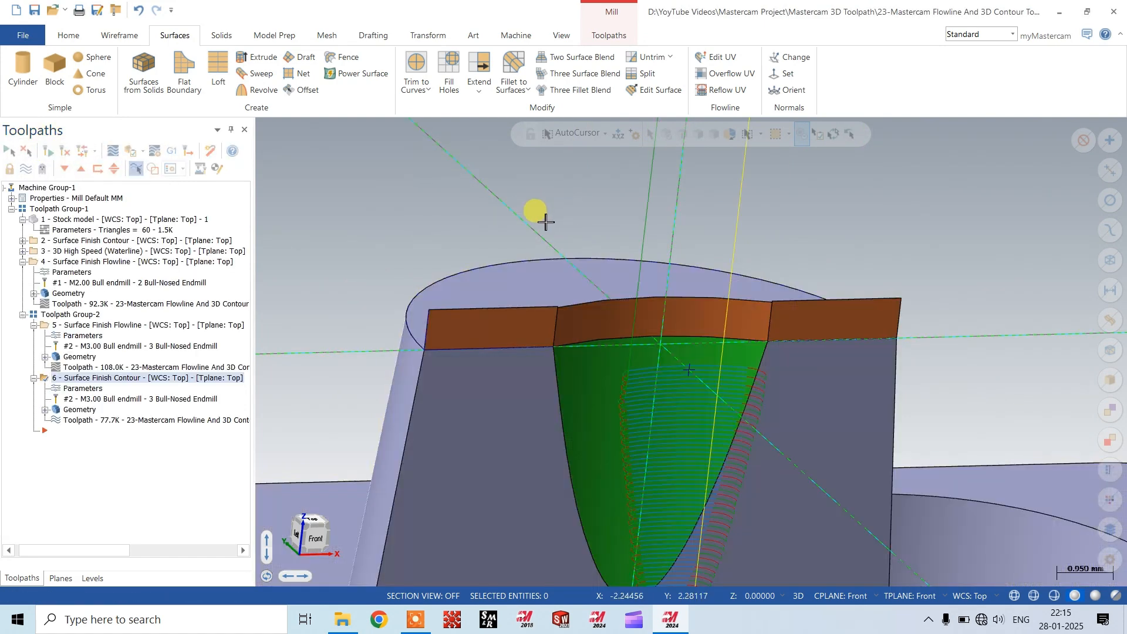
# - Turn off the display of the coordinate axes around the part
pyautogui.scroll(-3, 546, 220)
pyautogui.moveTo(562, 394)
pyautogui.mouseDown(button='middle')
pyautogui.moveTo(556, 412)
pyautogui.moveTo(627, 401)
pyautogui.moveTo(647, 353)
pyautogui.moveTo(630, 376)
pyautogui.moveTo(661, 388)
pyautogui.moveTo(649, 372)
pyautogui.moveTo(548, 387)
pyautogui.mouseUp(button='middle')
pyautogui.click(564, 39)
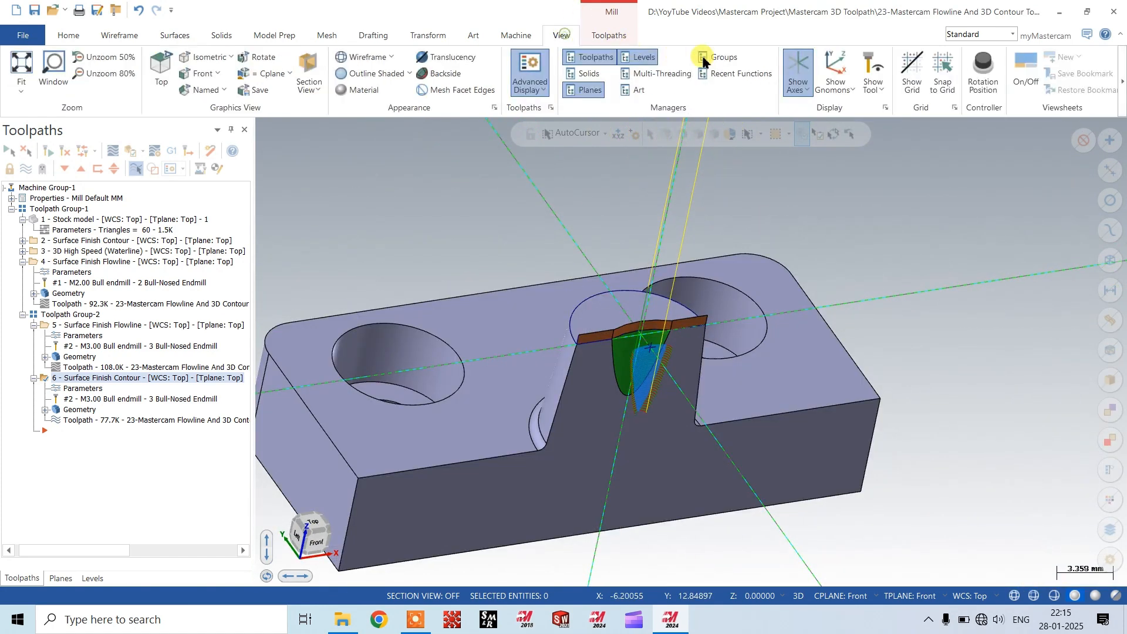
pyautogui.click(798, 66)
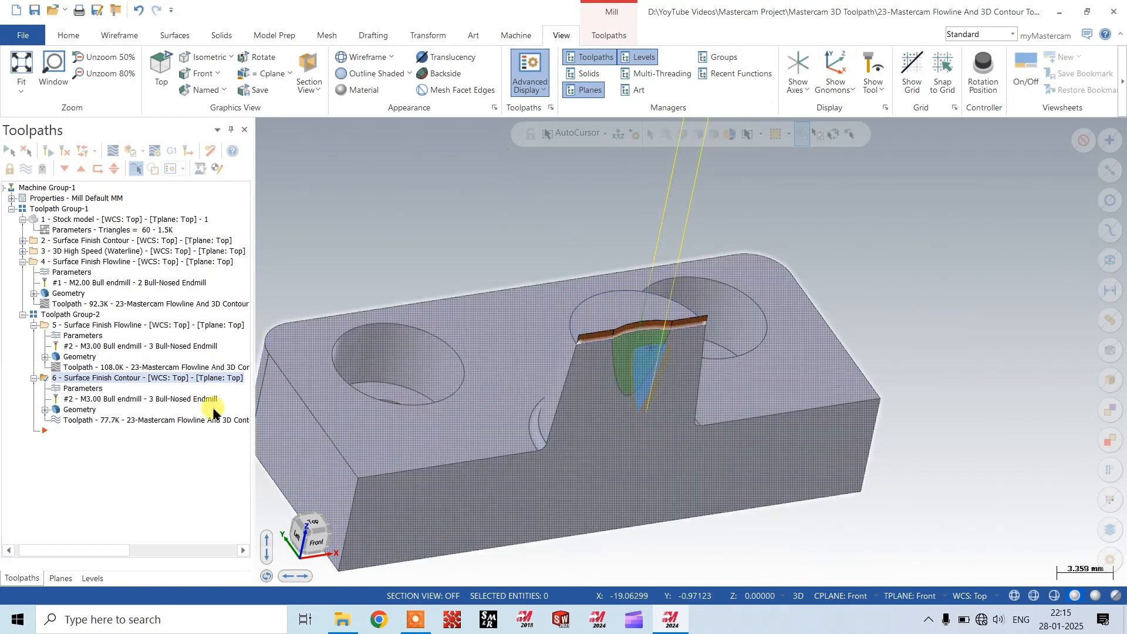
pyautogui.scroll(-2, 761, 403)
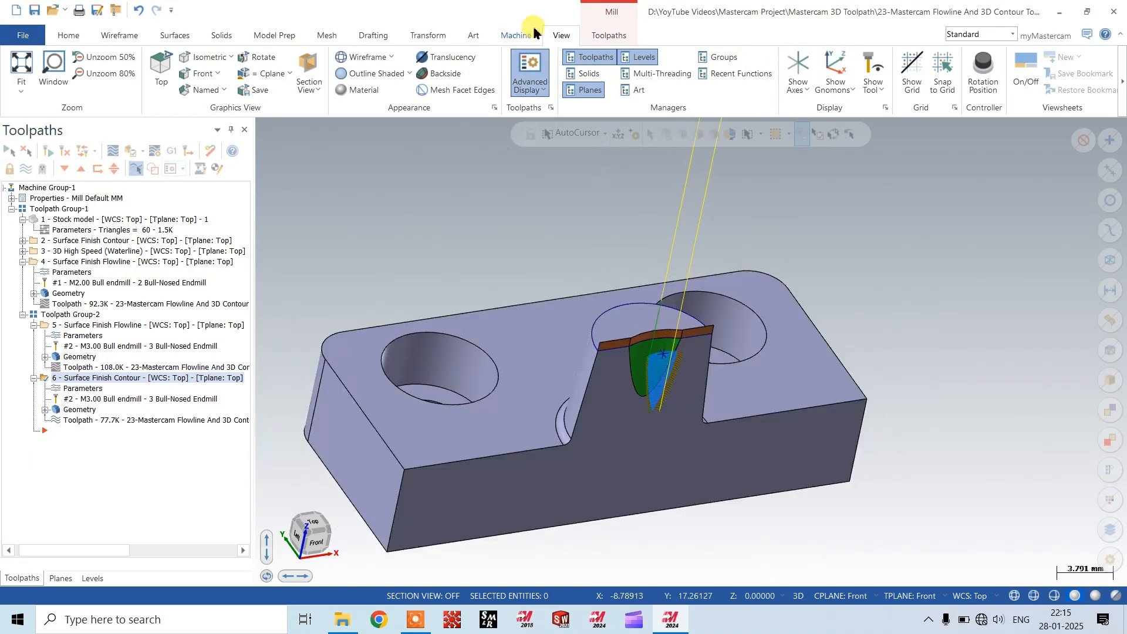
# - Create a 3D High Speed Waterline toolpath and start the chain selection for its containment boundary
pyautogui.click(608, 36)
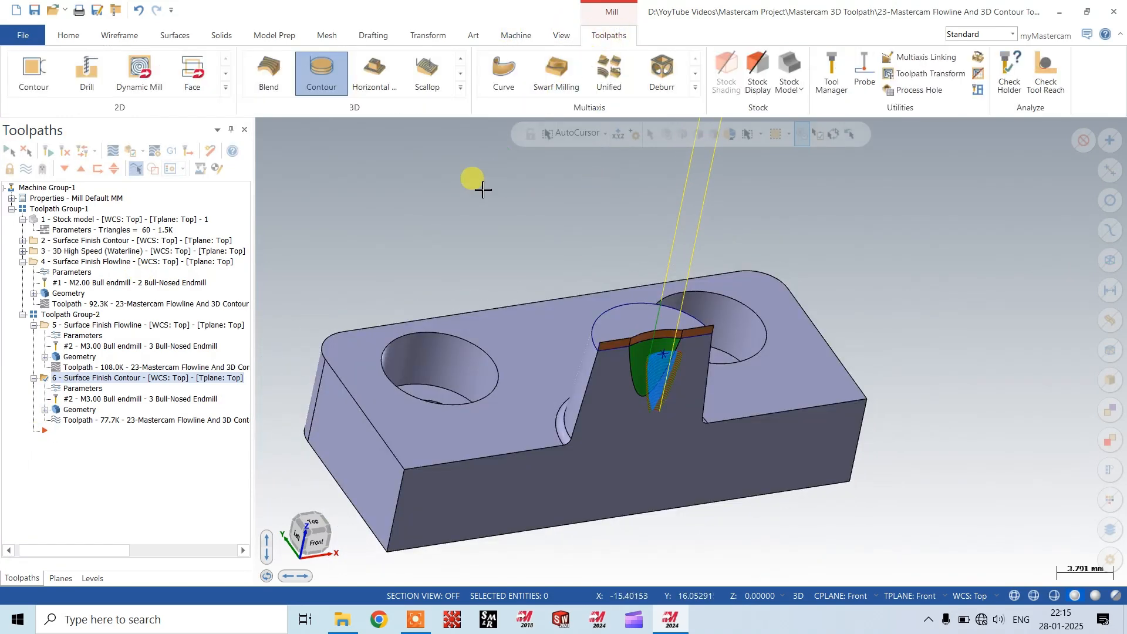
pyautogui.click(461, 88)
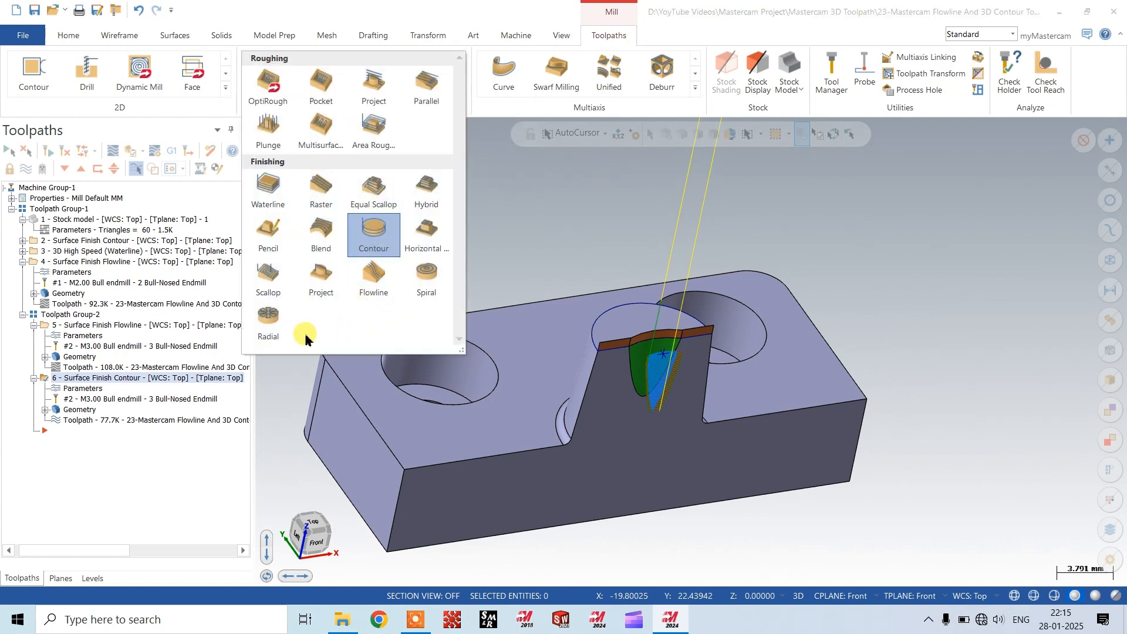
pyautogui.click(269, 187)
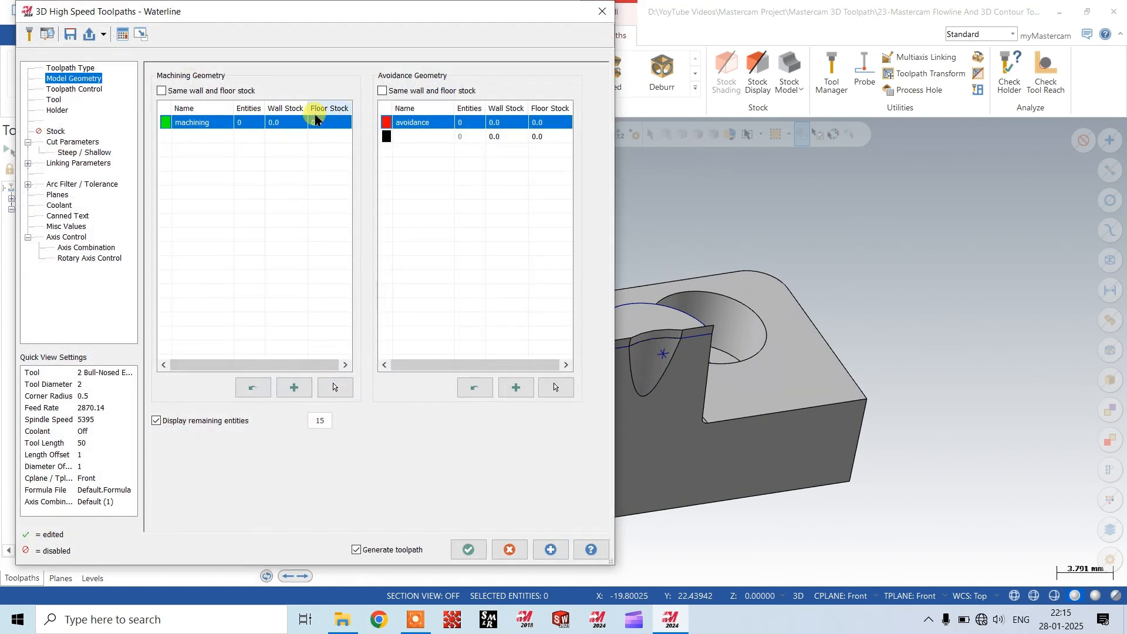
pyautogui.click(82, 88)
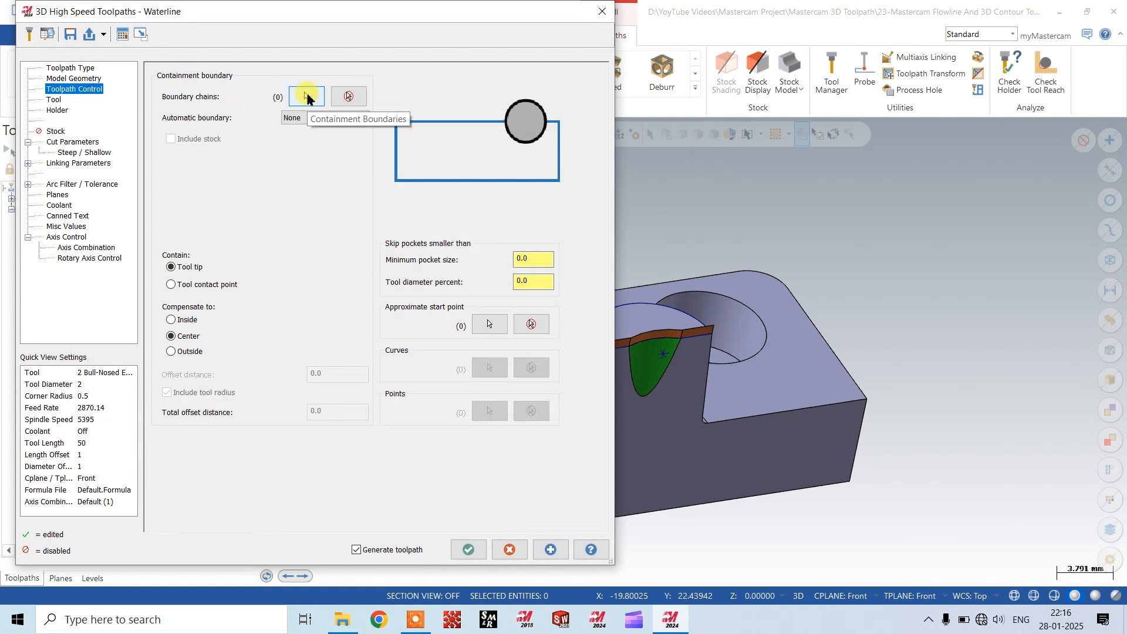
pyautogui.click(307, 96)
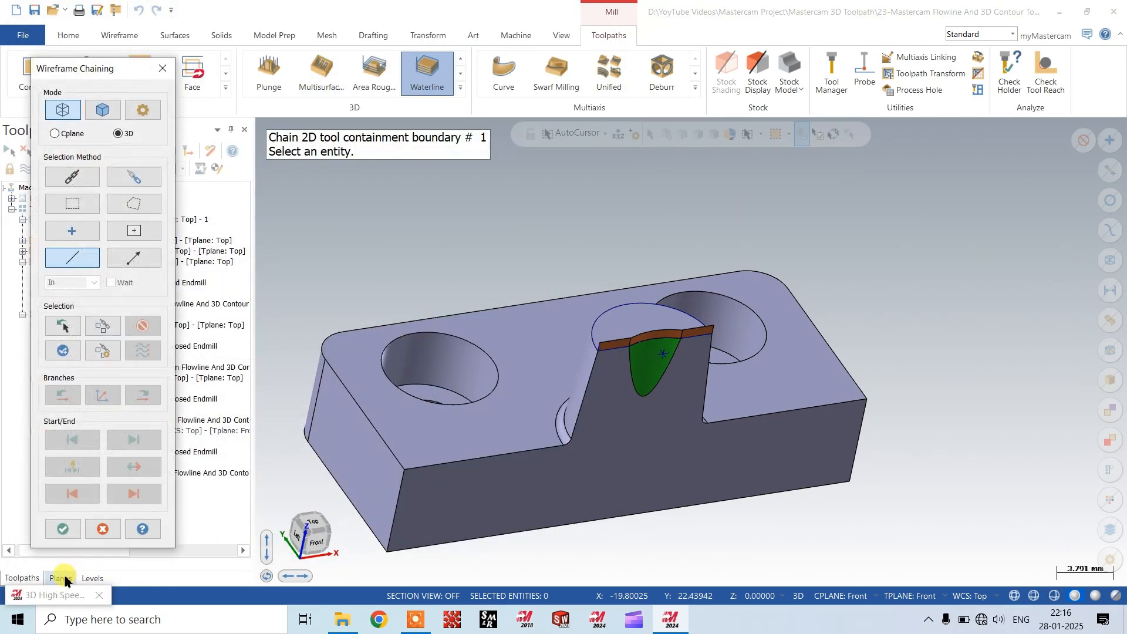
# - Make level 2 active with its boundary wireframe shown, and hide level 4 with the helper surfaces
pyautogui.click(89, 578)
pyautogui.moveTo(95, 78); pyautogui.dragTo(249, 82)
pyautogui.click(24, 195)
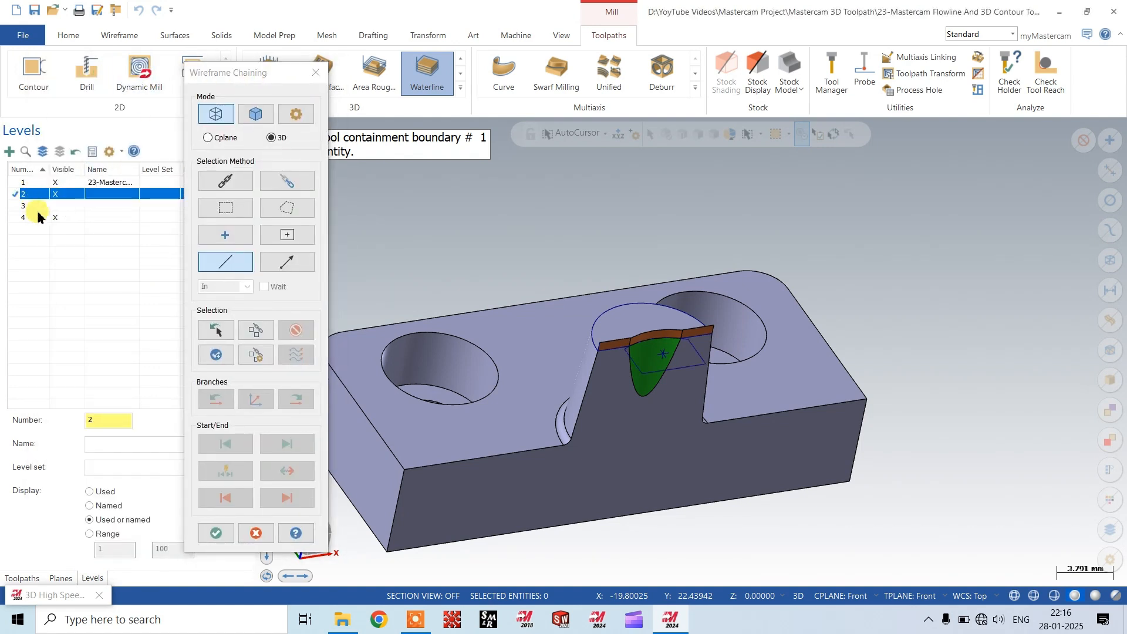
pyautogui.click(56, 218)
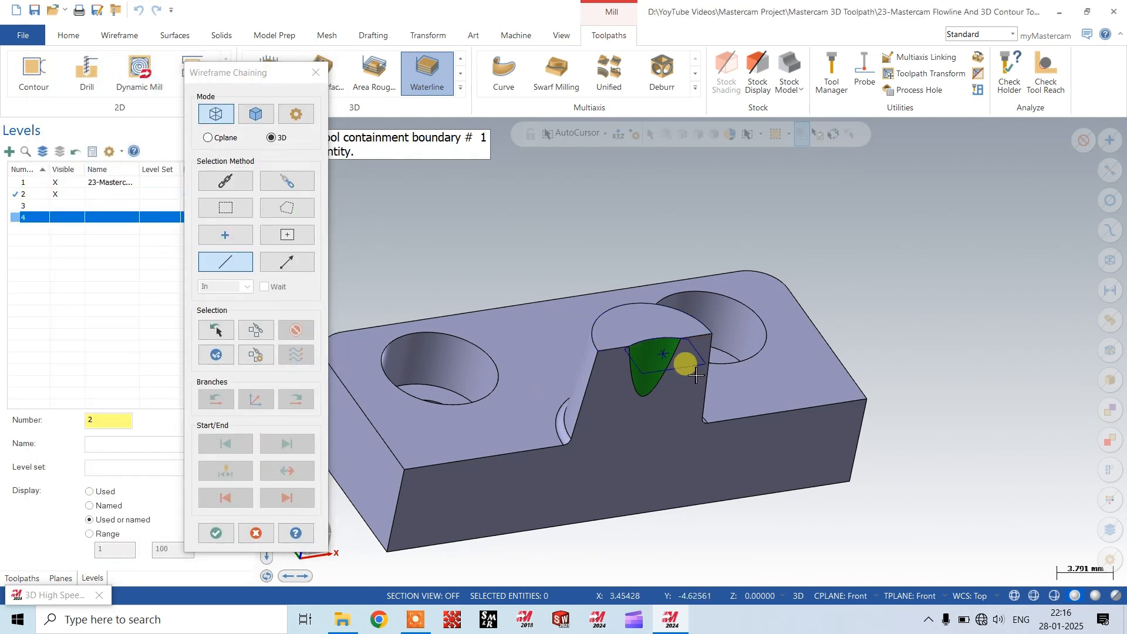
# - Chain the closed wireframe profile around the boss's recess as the containment boundary of the Waterline toolpath
pyautogui.click(692, 346)
pyautogui.click(236, 498)
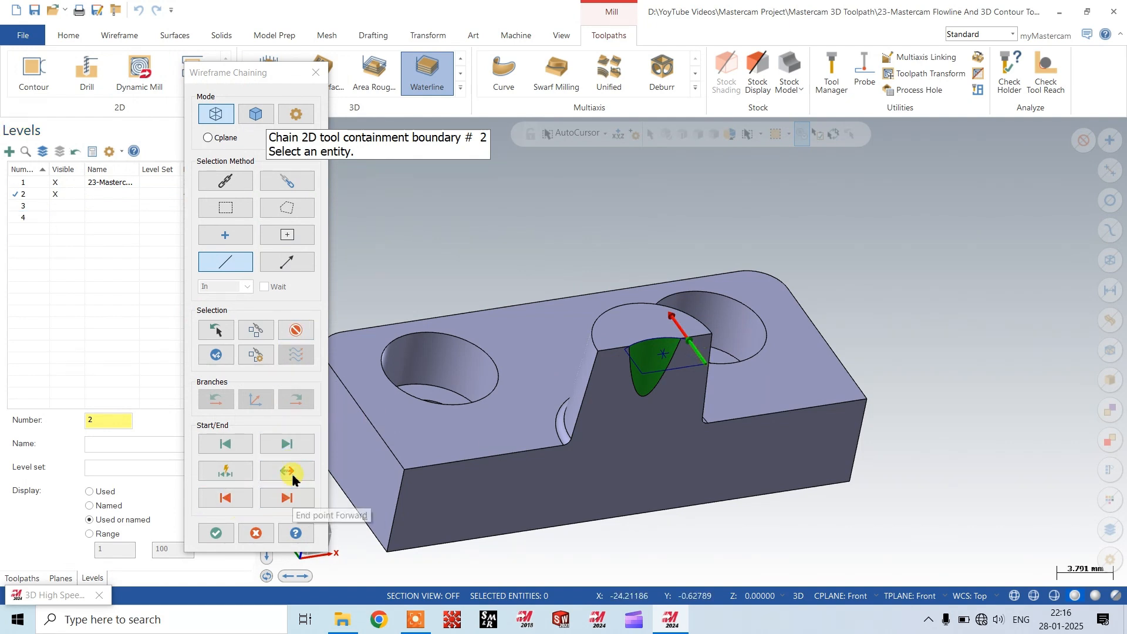
pyautogui.click(226, 180)
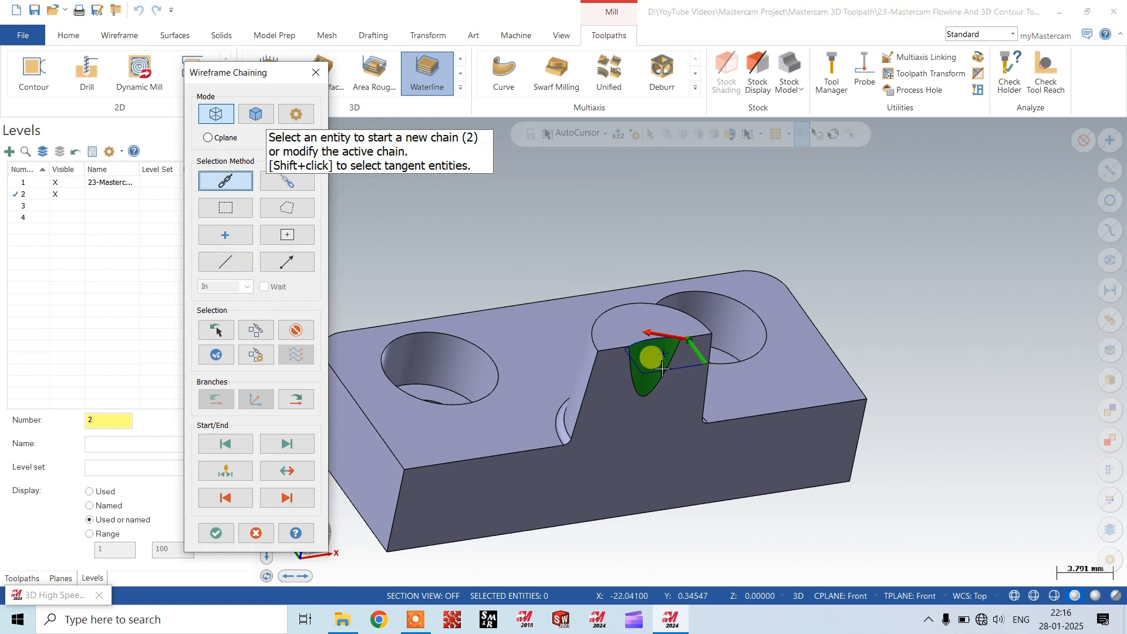
pyautogui.scroll(2, 710, 346)
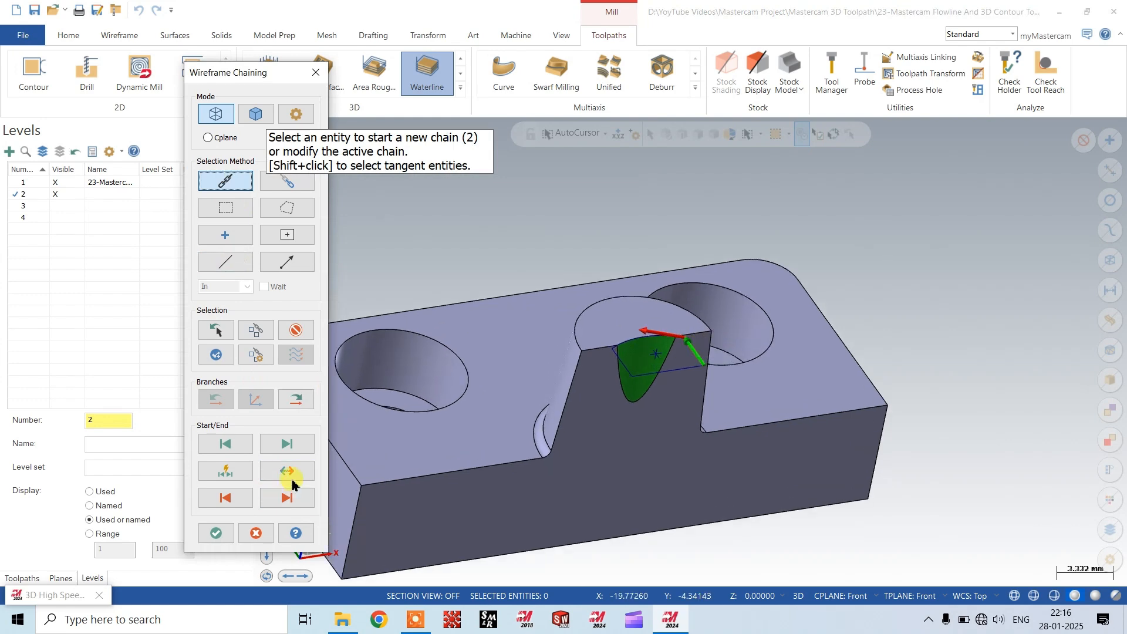
pyautogui.click(298, 398)
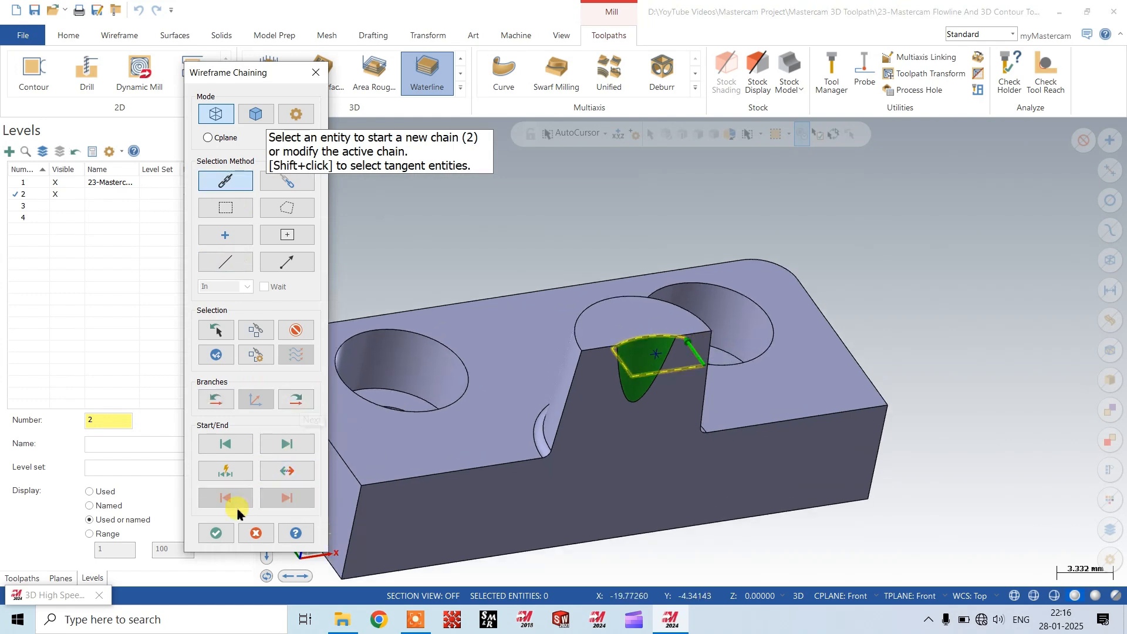
pyautogui.click(216, 534)
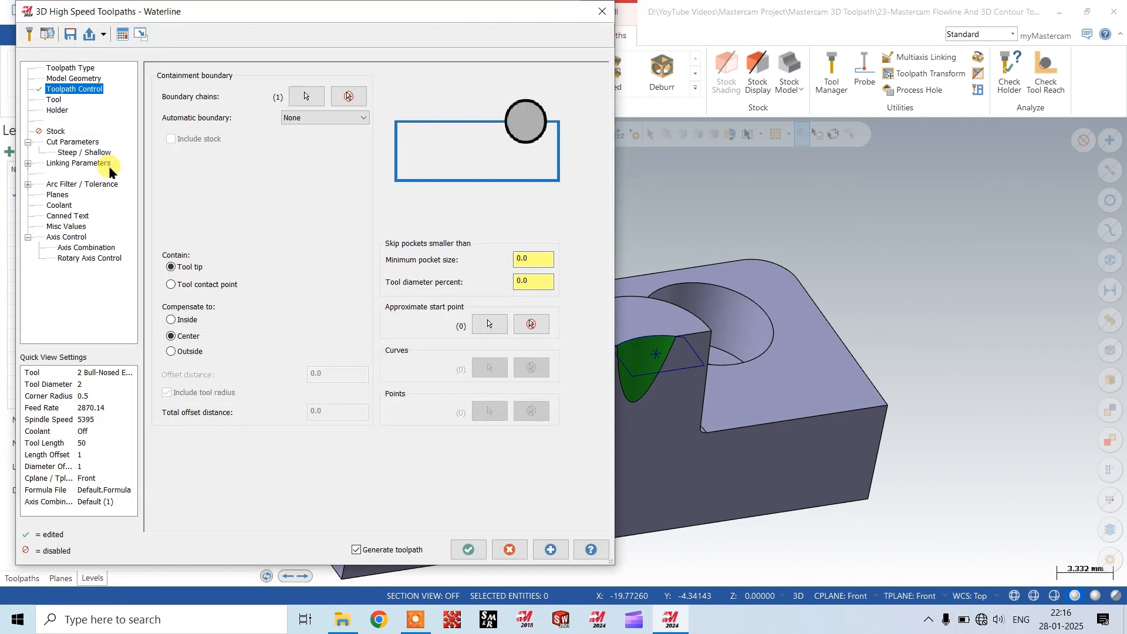
# - Choose tool 2, the 3 Bull-Nosed Endmill, for the Waterline toolpath and set its stepdown to 0.08
pyautogui.click(53, 101)
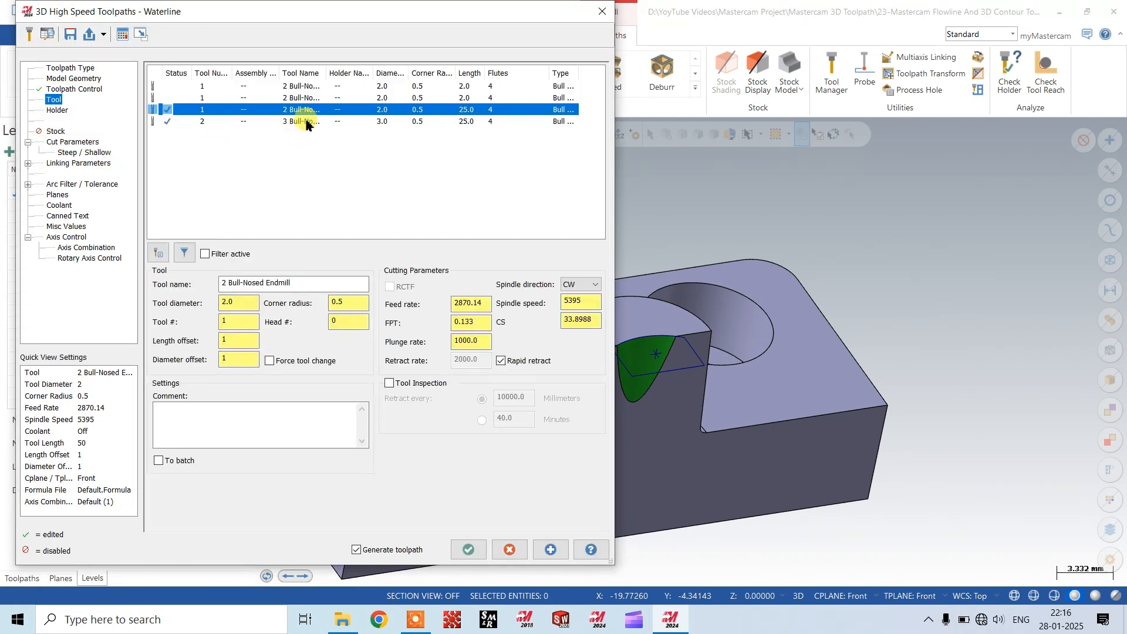
pyautogui.click(287, 121)
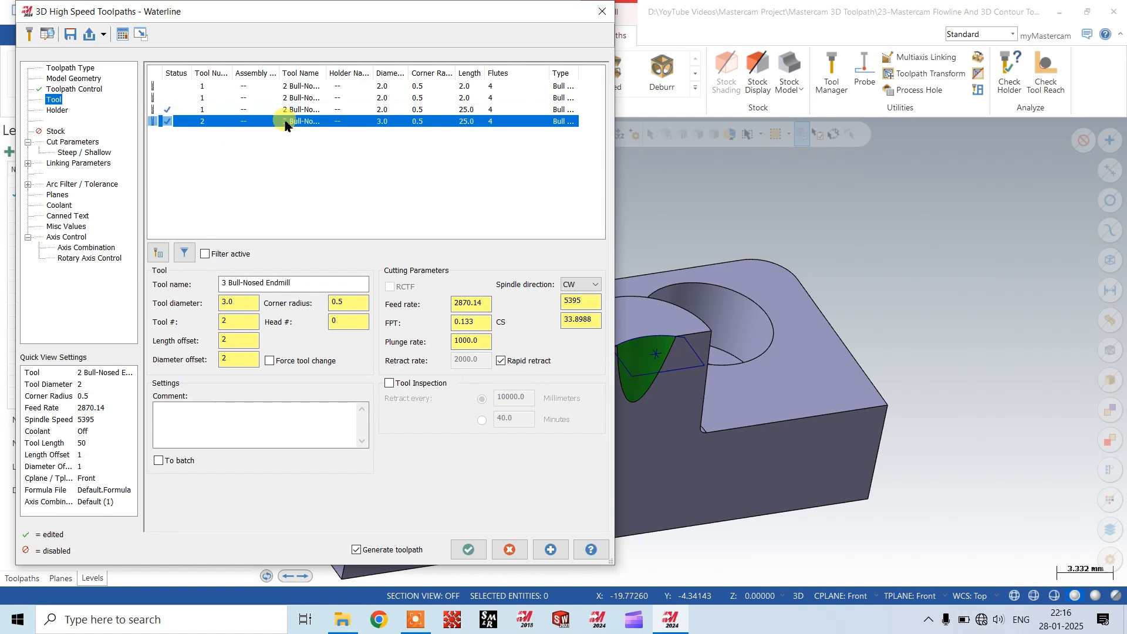
pyautogui.click(68, 142)
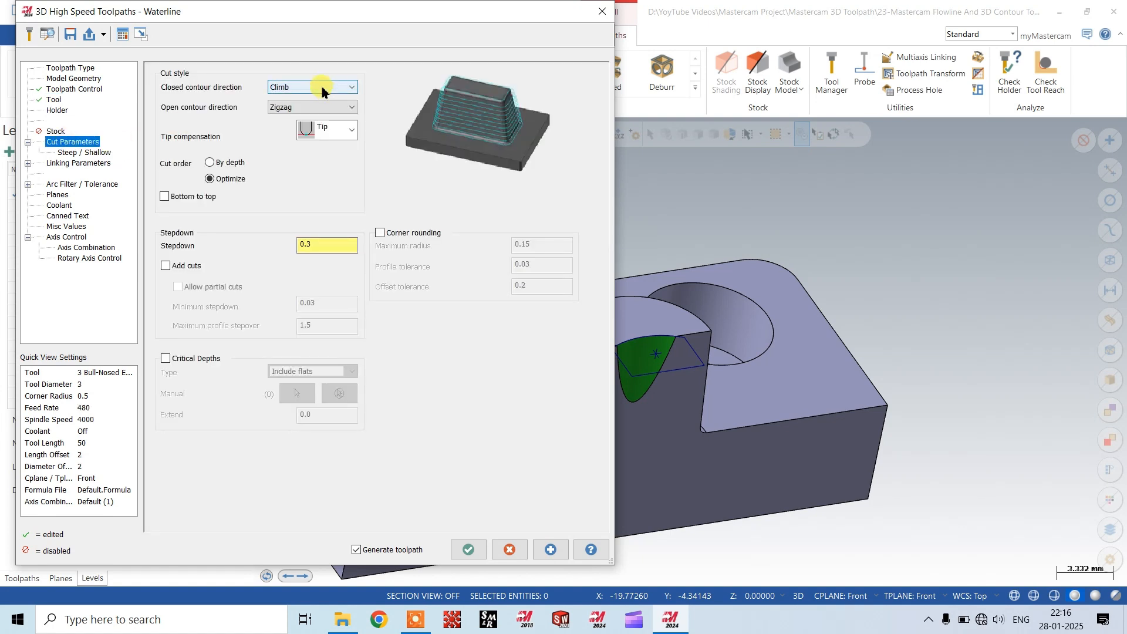
pyautogui.click(297, 89)
pyautogui.click(303, 88)
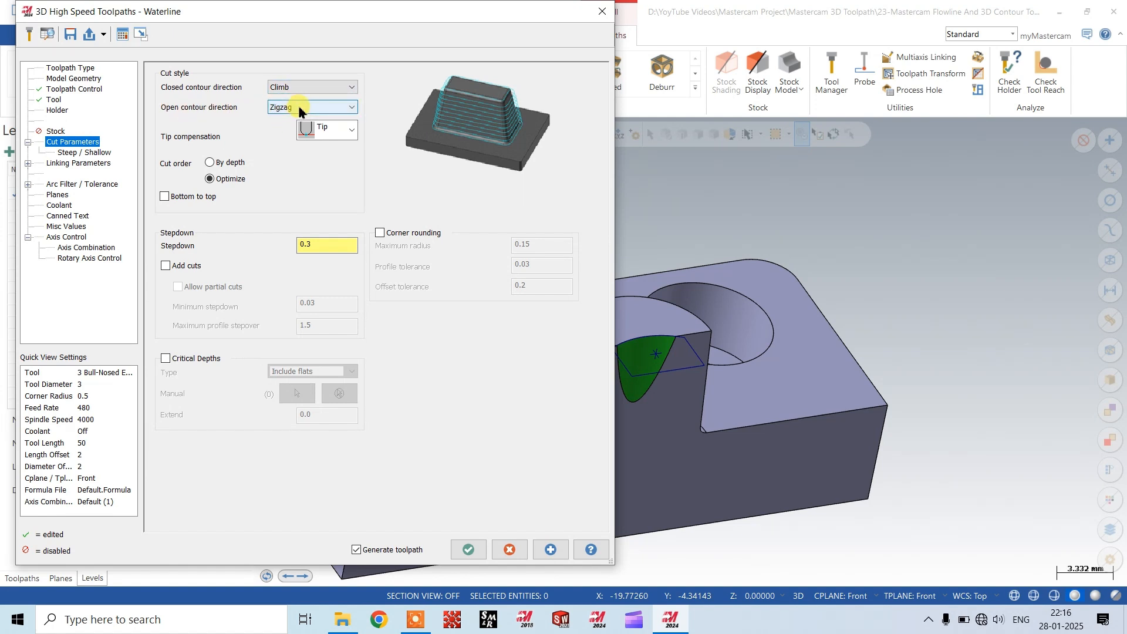
pyautogui.click(299, 107)
pyautogui.click(299, 107)
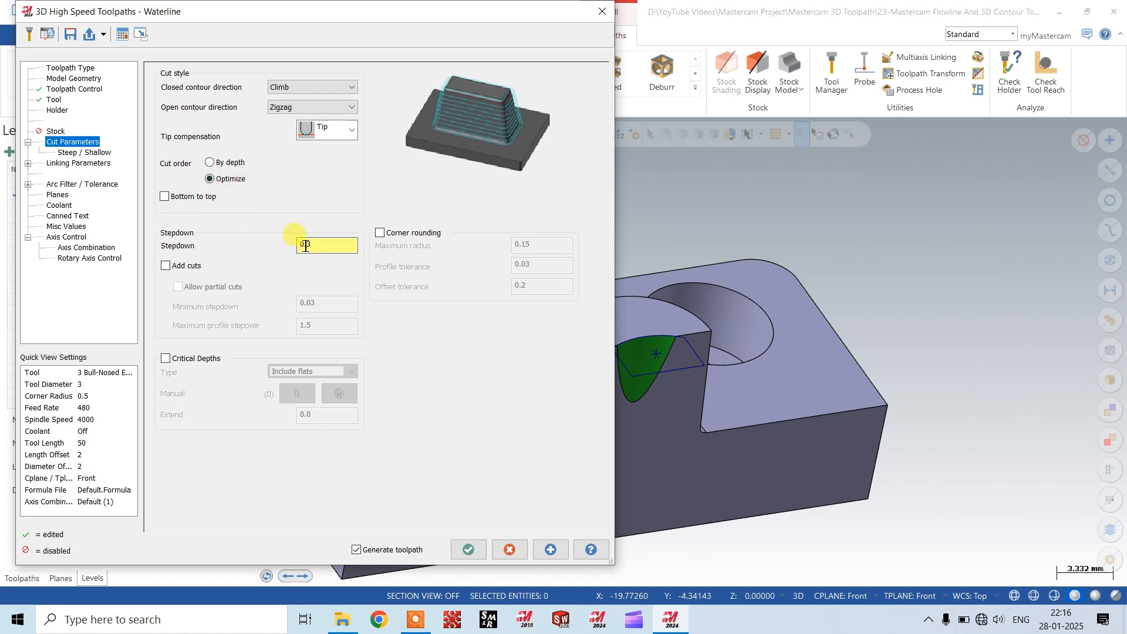
pyautogui.doubleClick(340, 244)
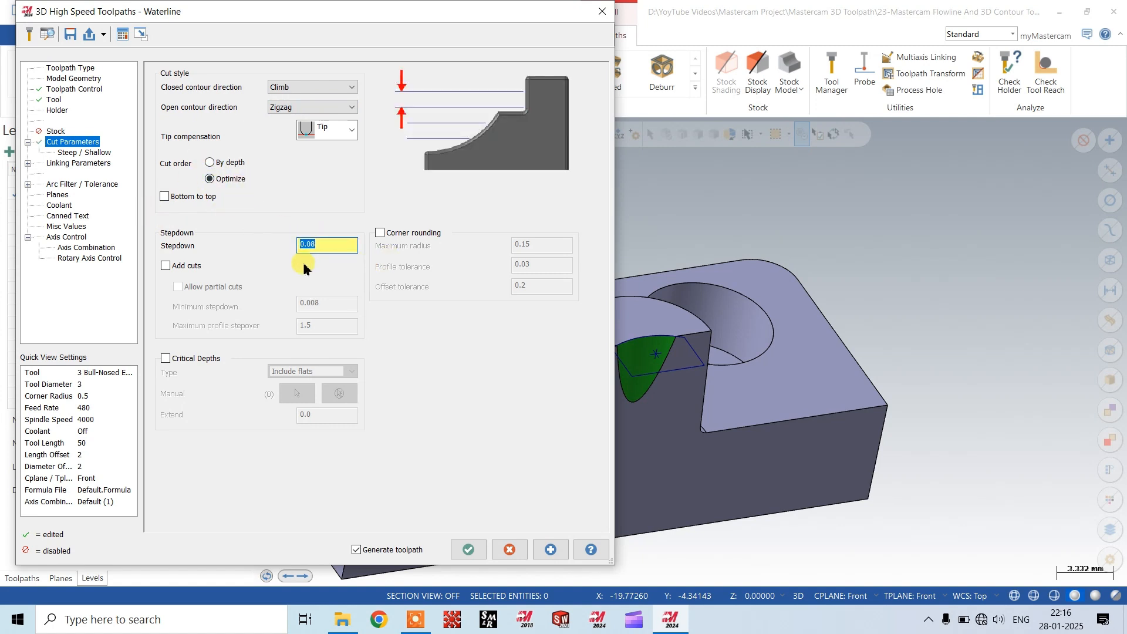
# - Set the minimum Z depth in the steep/shallow settings to 0
pyautogui.click(74, 154)
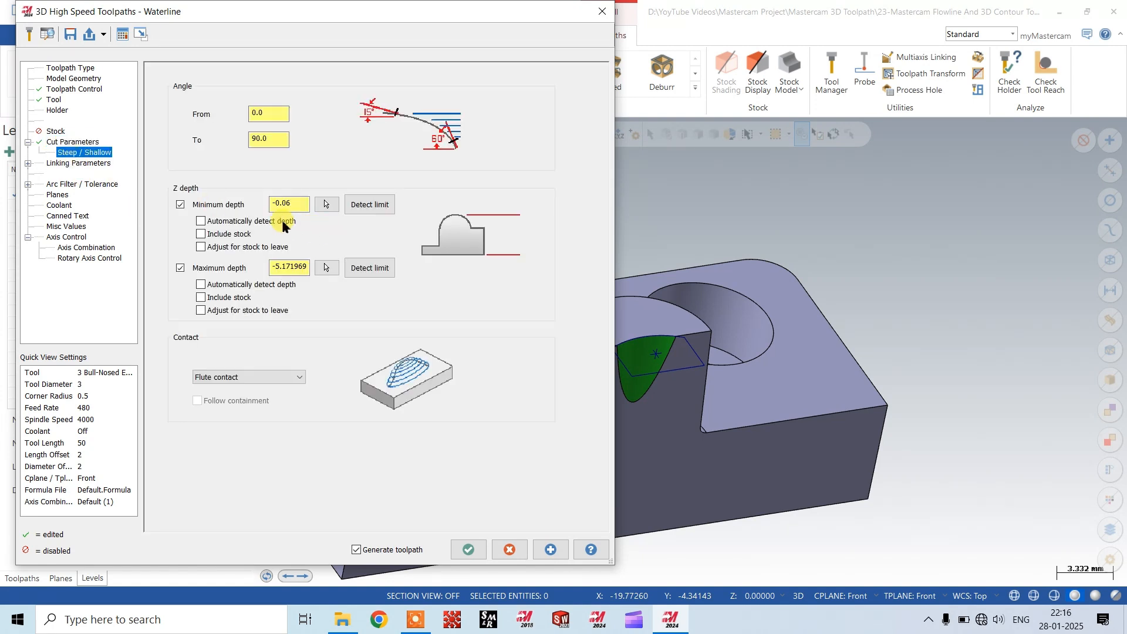
pyautogui.doubleClick(289, 203)
pyautogui.write('0')
# - Try to take the maximum depth from the Z coordinate of the recess's lowest point
pyautogui.click(290, 264)
pyautogui.doubleClick(293, 266)
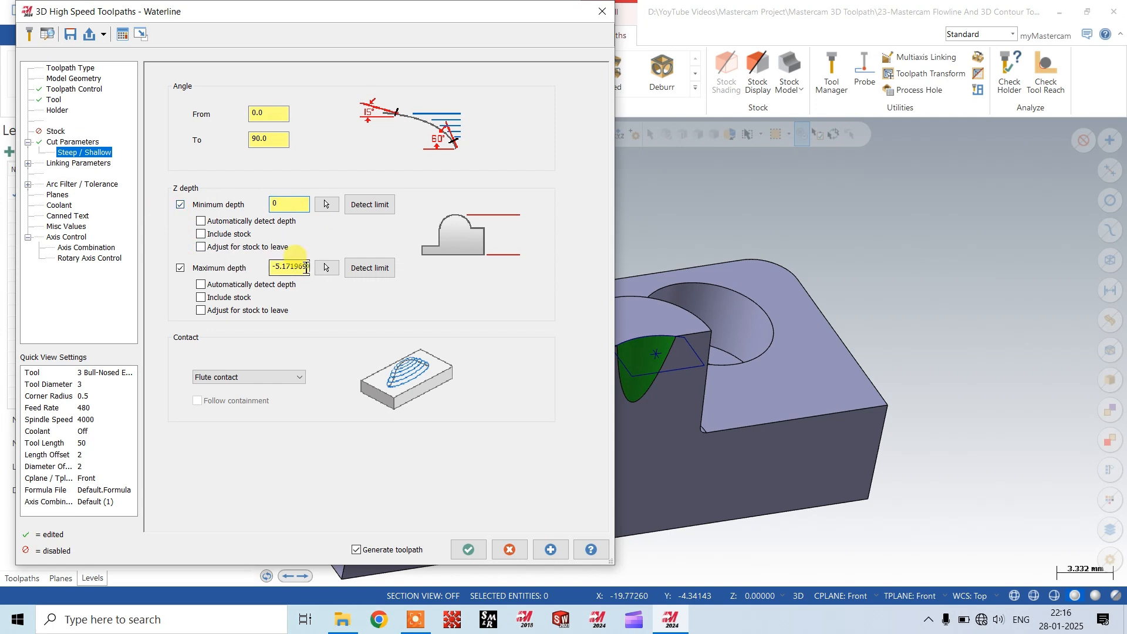
pyautogui.rightClick(291, 269)
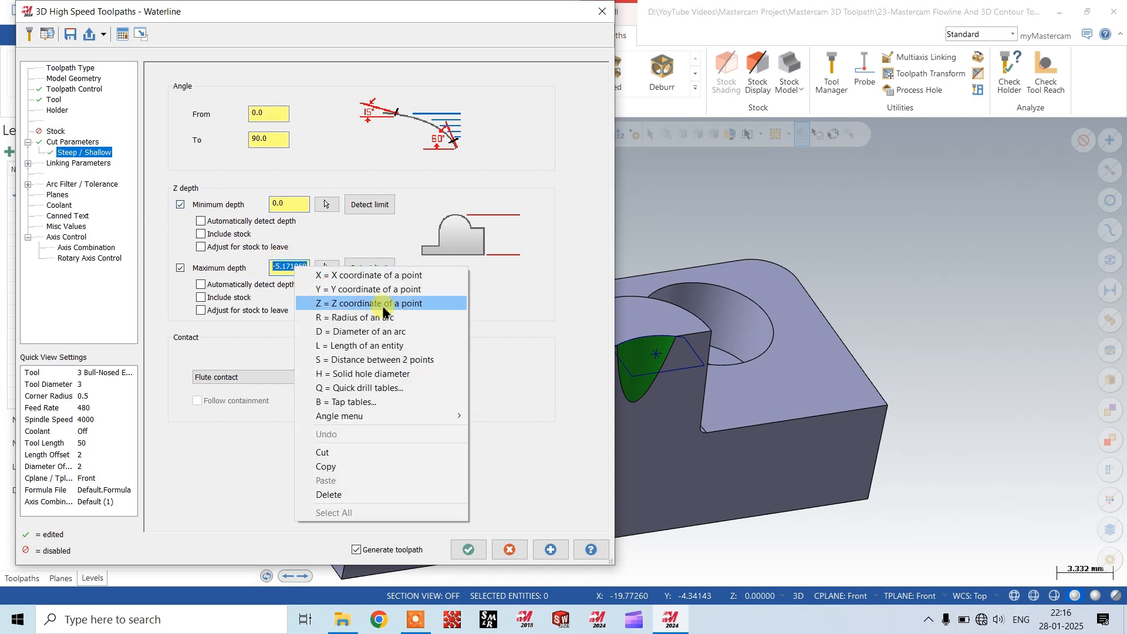
pyautogui.click(341, 303)
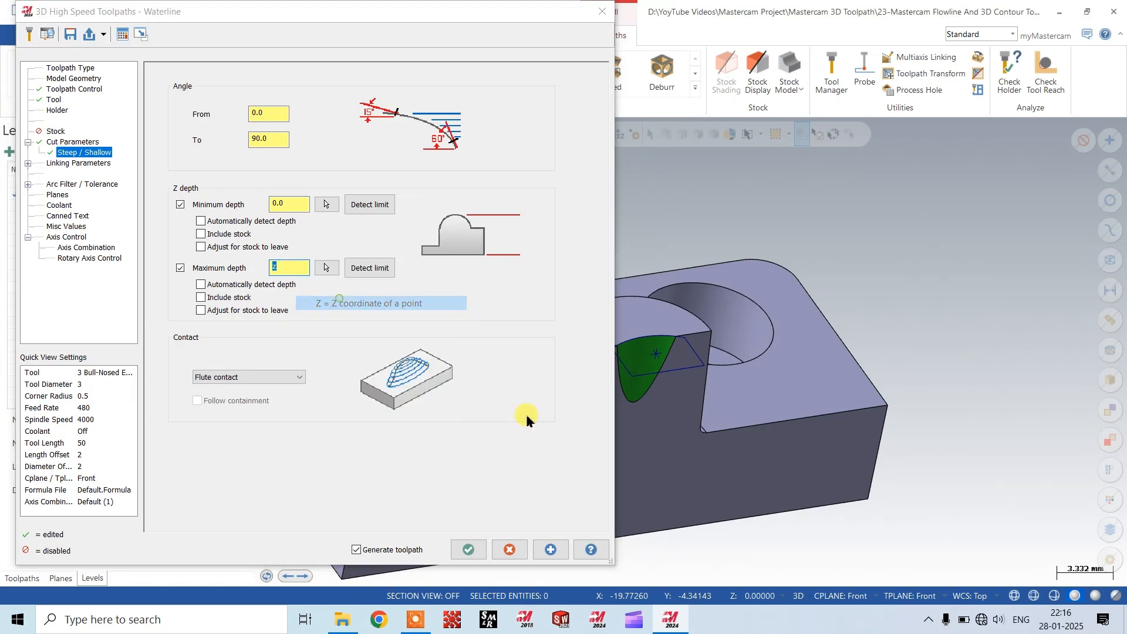
pyautogui.click(635, 405)
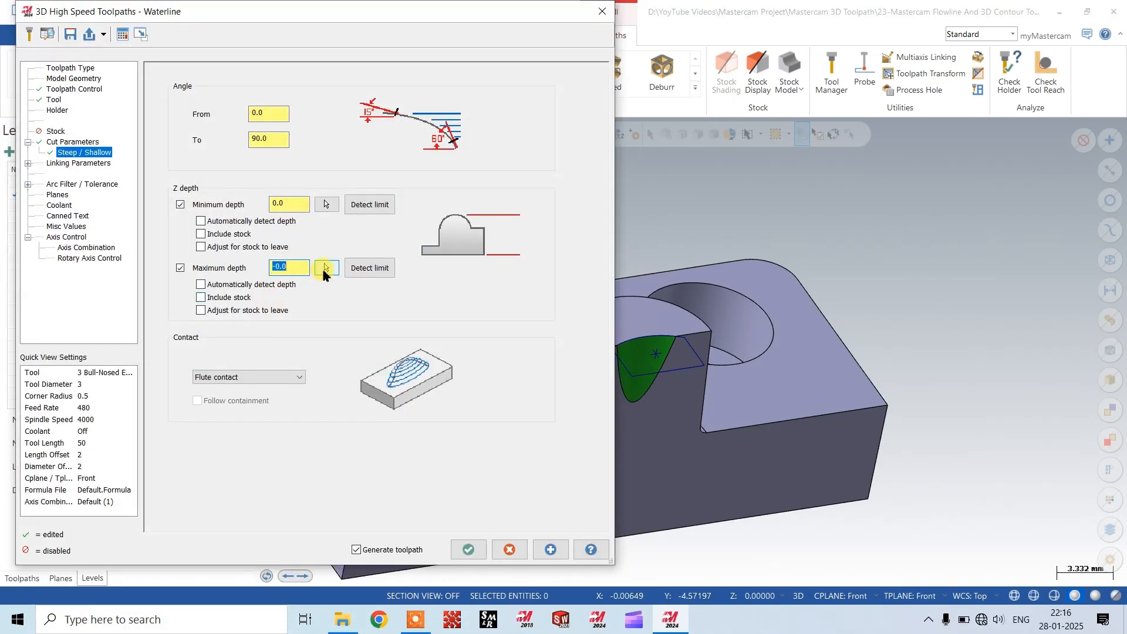
# - Copy the Top working coordinate system to both the tool plane and the construction plane
pyautogui.click(57, 195)
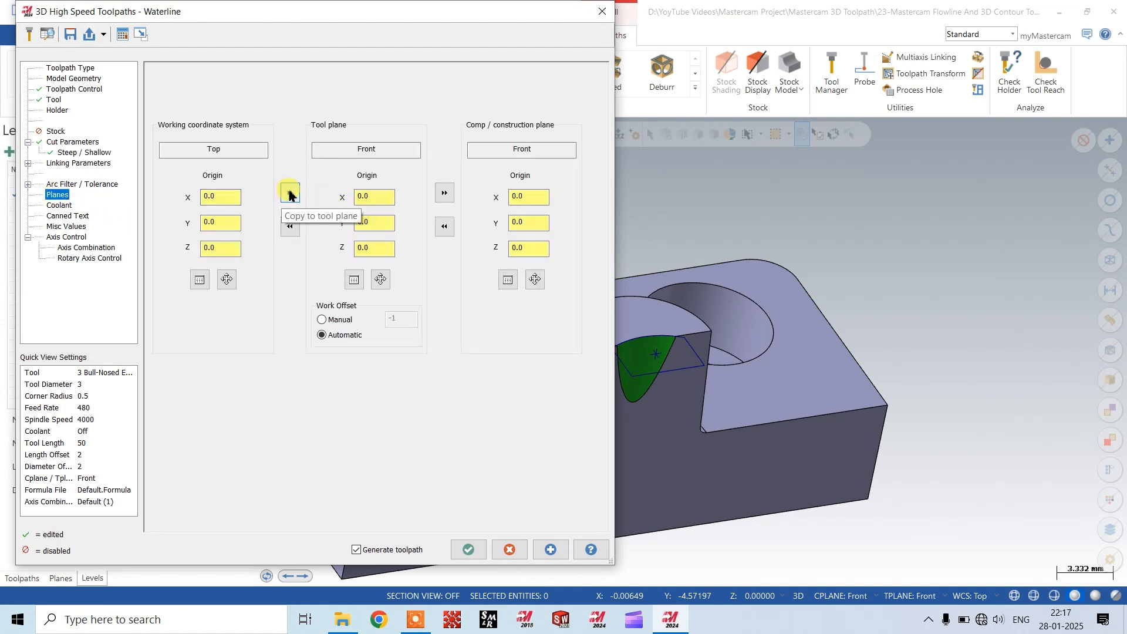
pyautogui.click(290, 193)
pyautogui.click(444, 193)
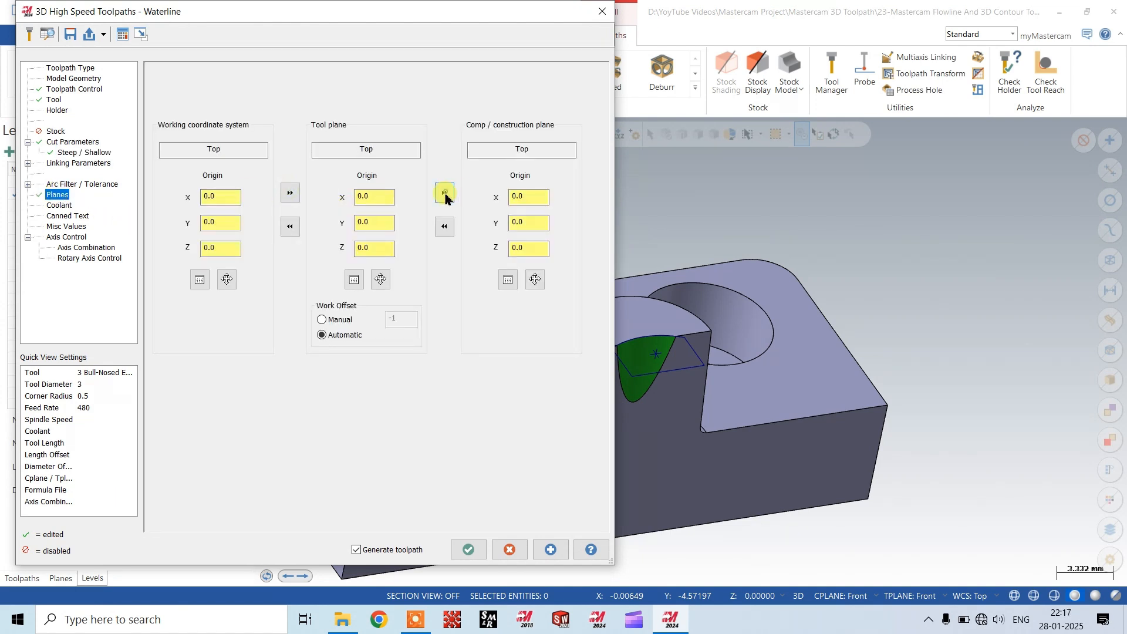
# - Pick the recess's lowest point for the maximum Z depth and lower it by 0.6 to -5.171969
pyautogui.click(66, 164)
pyautogui.click(75, 154)
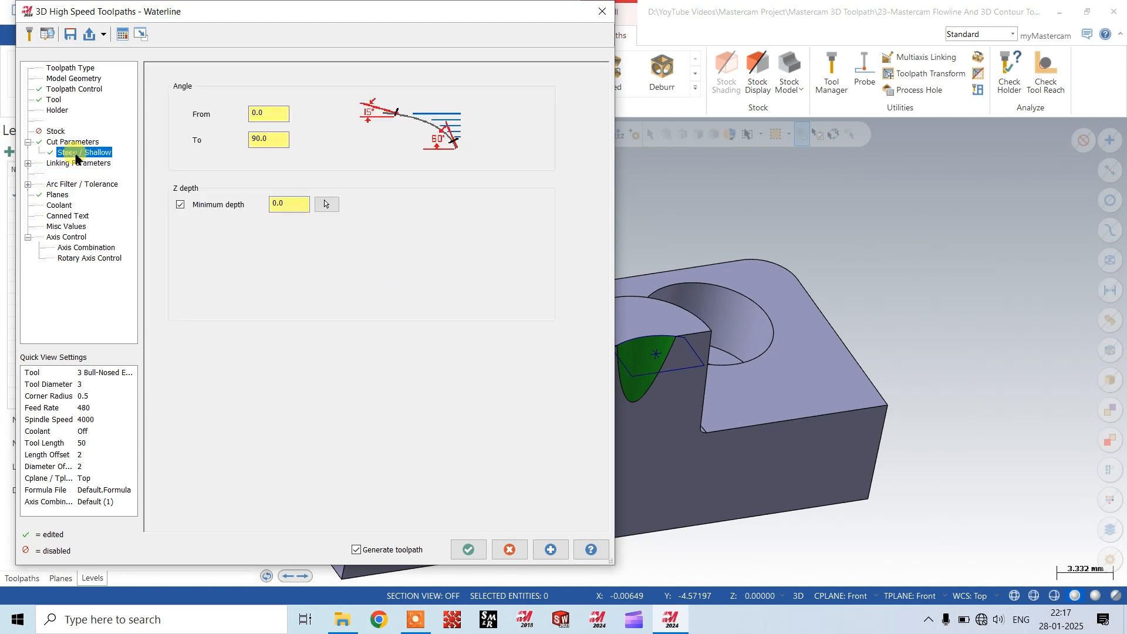
pyautogui.click(321, 267)
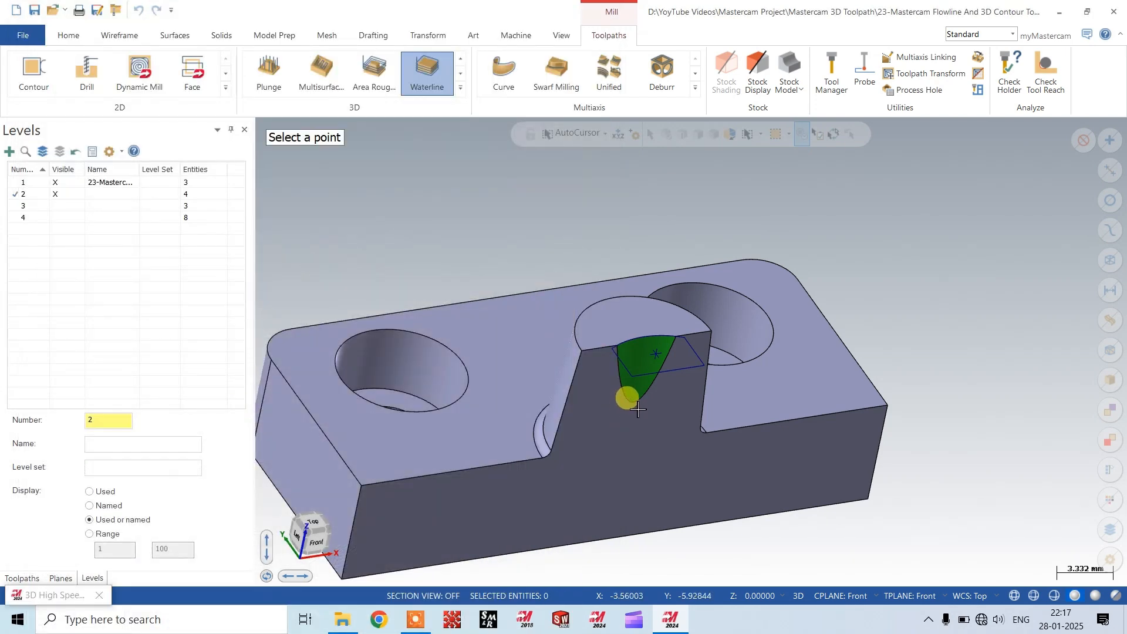
pyautogui.click(638, 409)
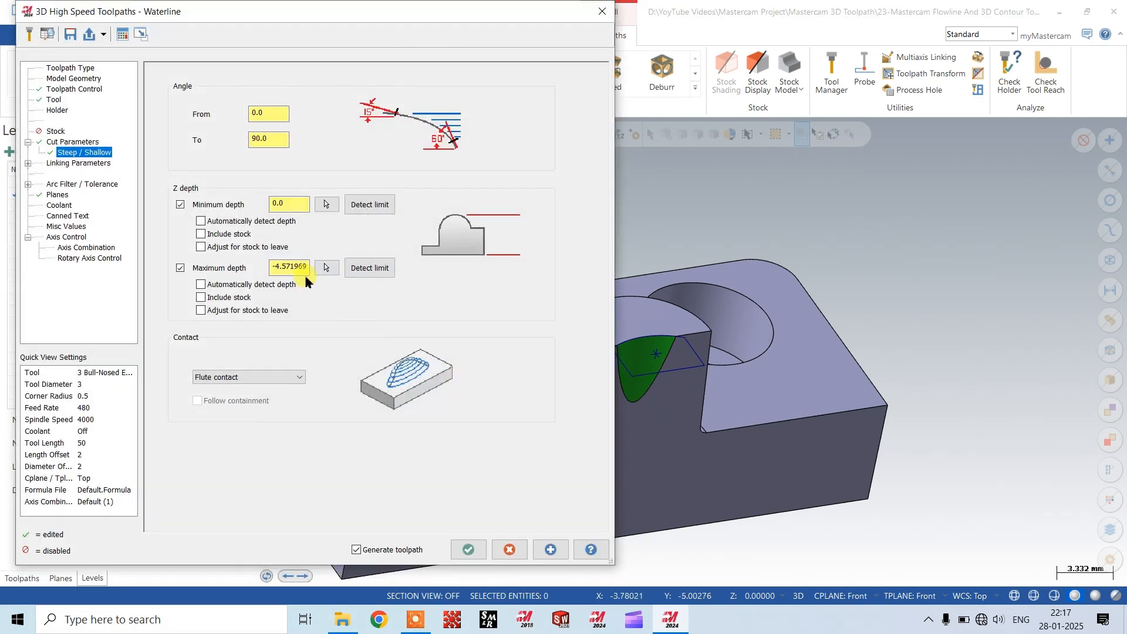
pyautogui.click(305, 266)
pyautogui.write('-.6')
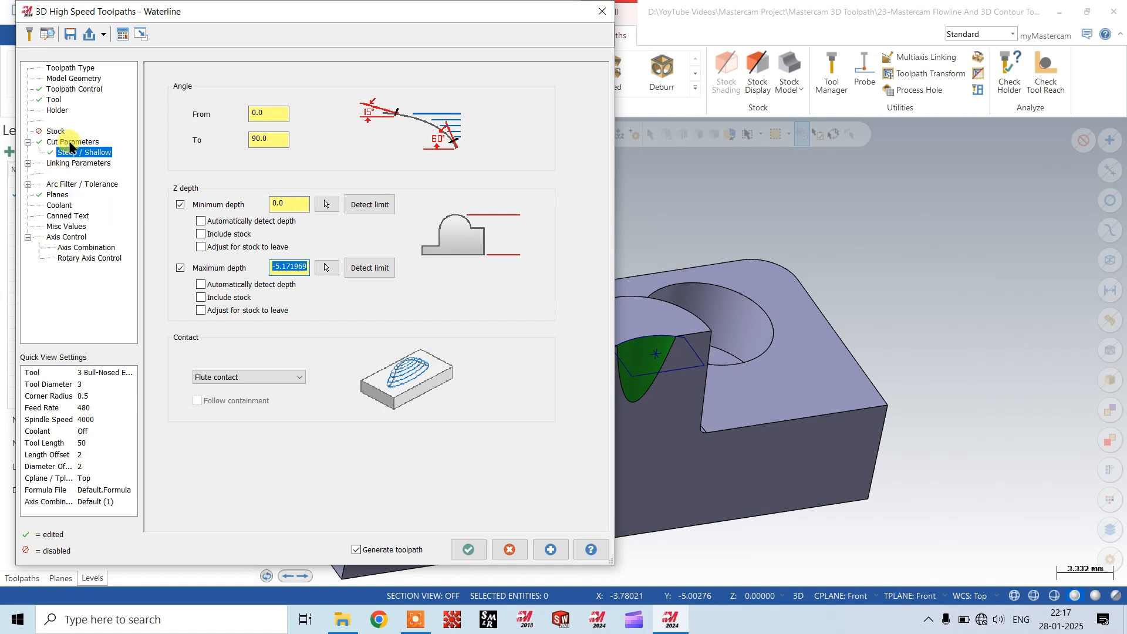
# - Show level 4 and assign the block's front face, the boss's side wall and the two swept surfaces beside the recess as avoidance geometry
pyautogui.click(70, 164)
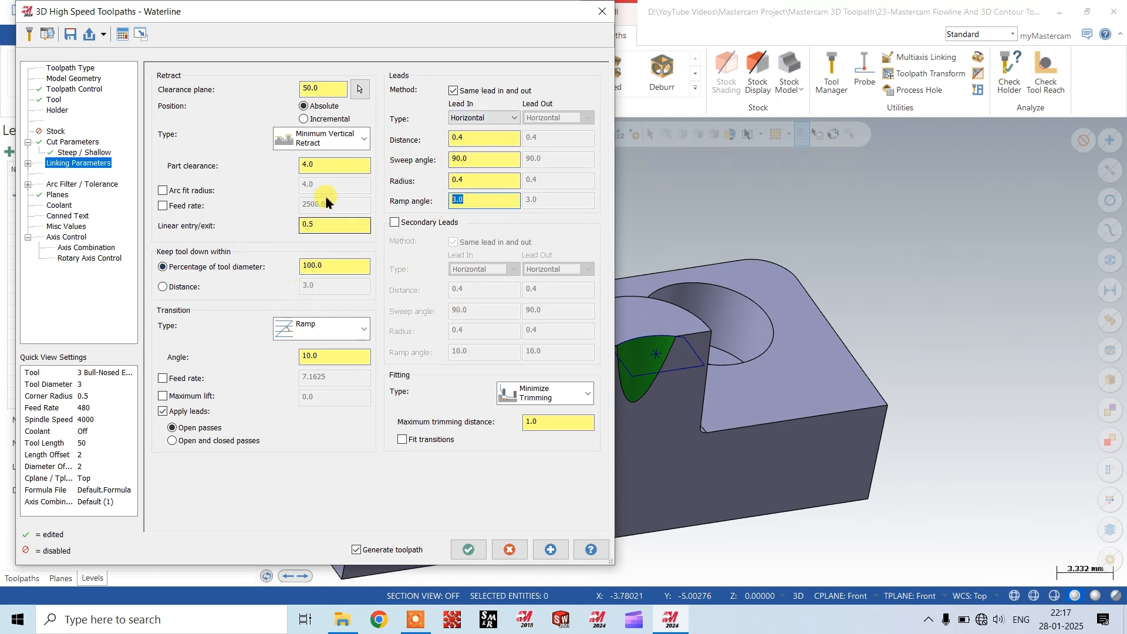
pyautogui.click(72, 142)
pyautogui.click(73, 78)
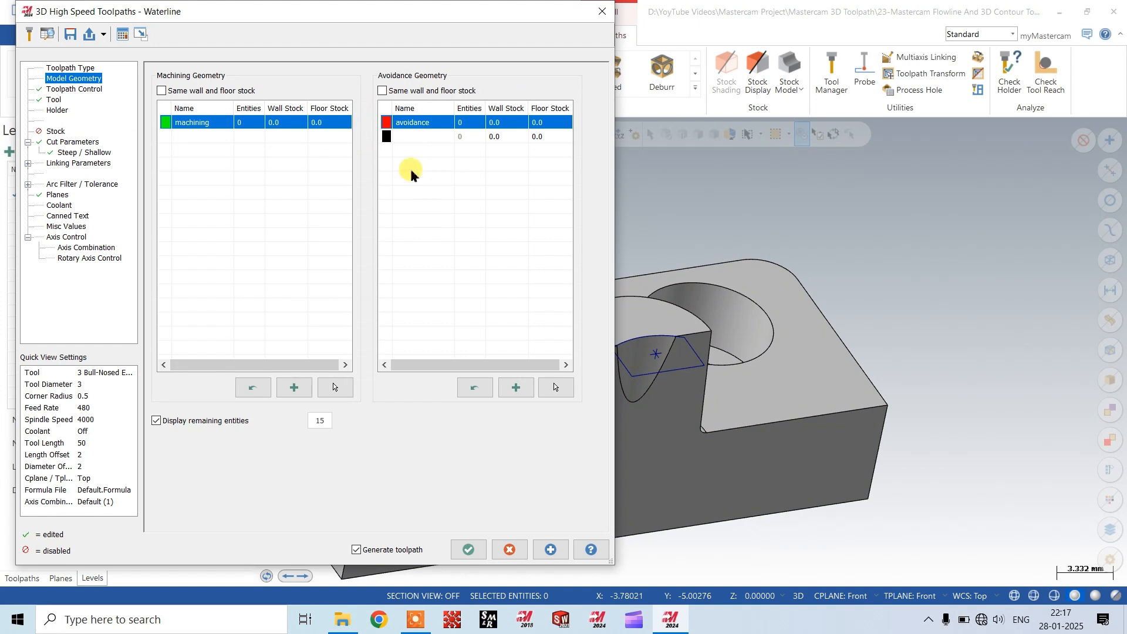
pyautogui.moveTo(342, 18); pyautogui.dragTo(297, 23)
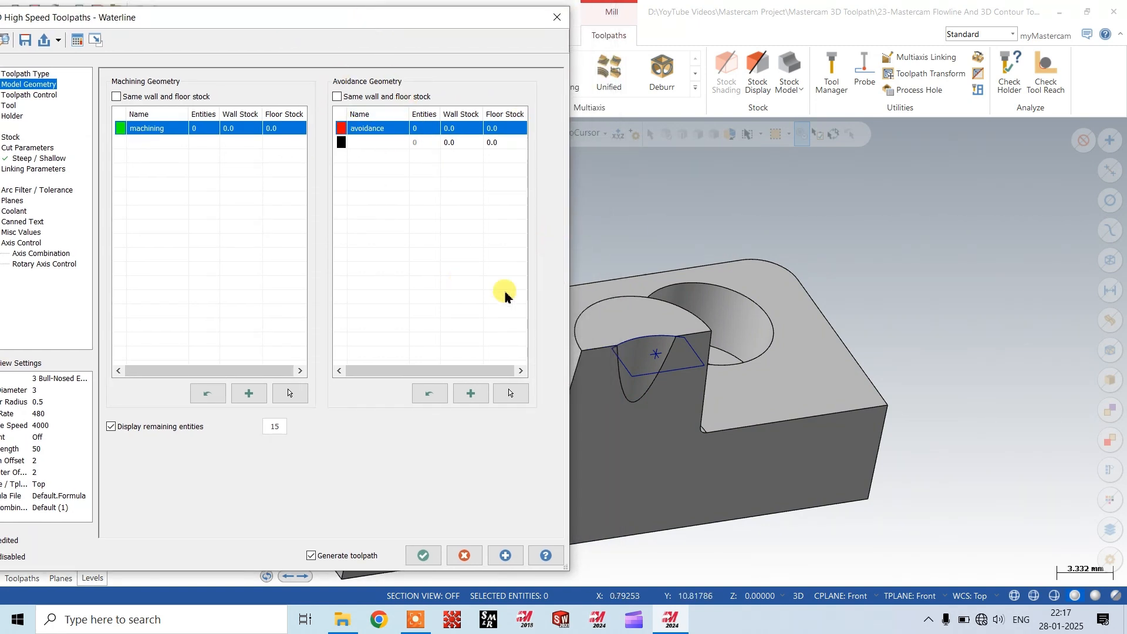
pyautogui.click(509, 394)
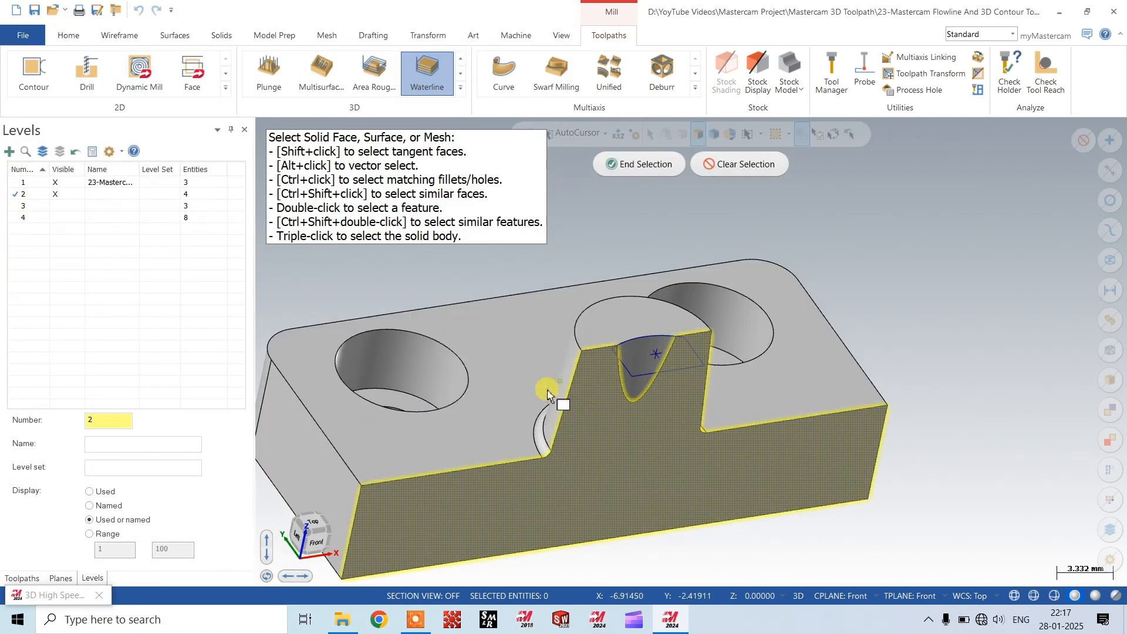
pyautogui.click(64, 219)
pyautogui.scroll(5, 607, 329)
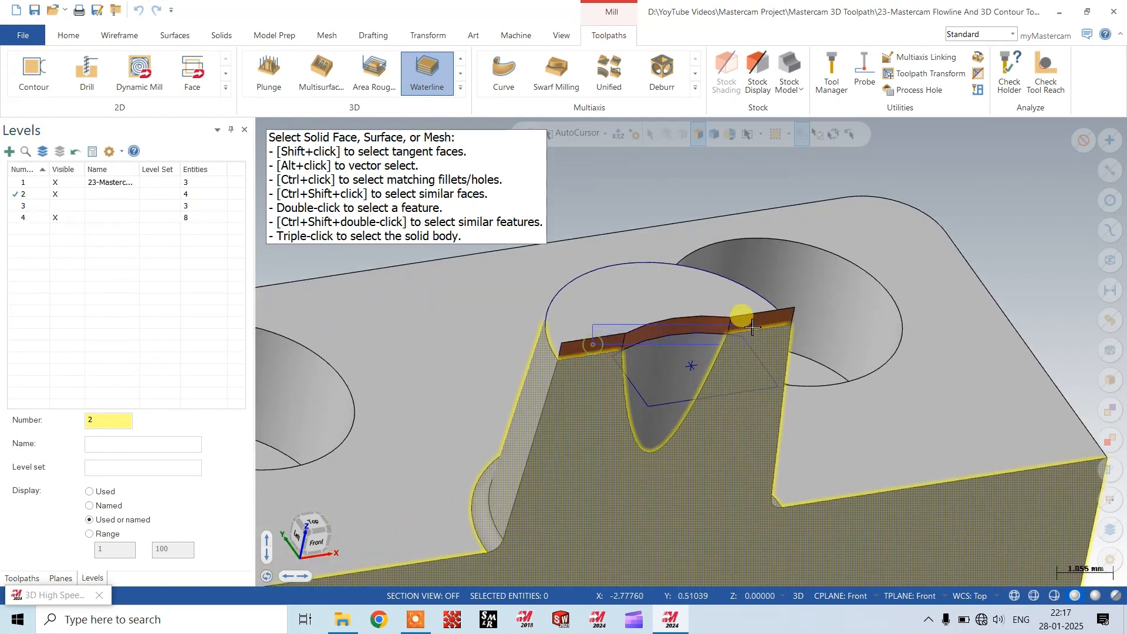
pyautogui.click(587, 352)
pyautogui.click(592, 345)
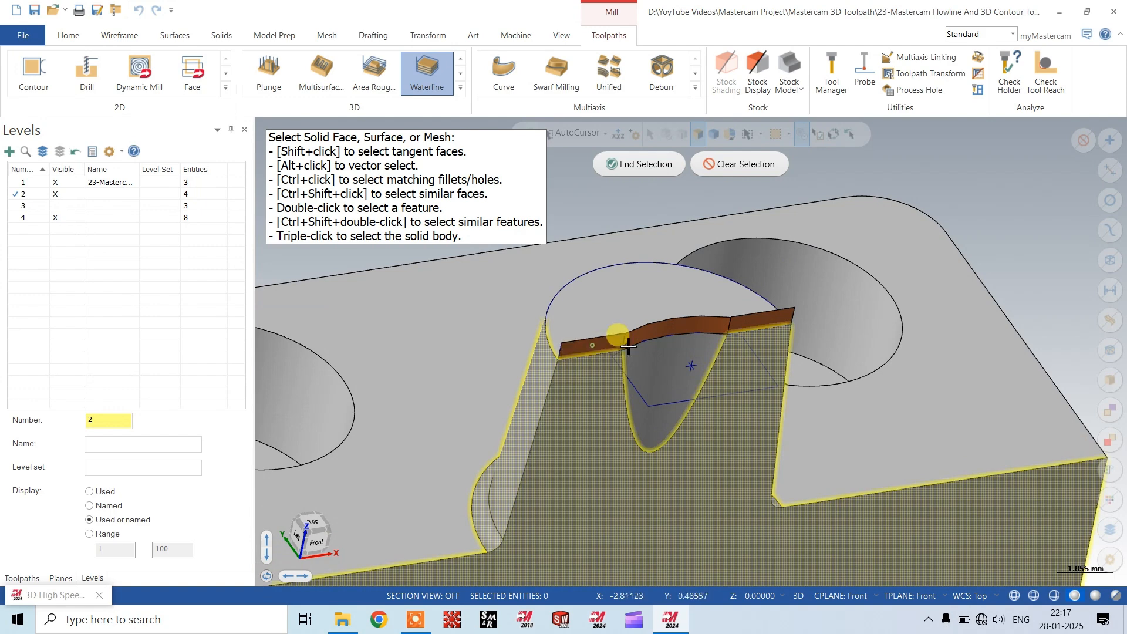
pyautogui.click(587, 346)
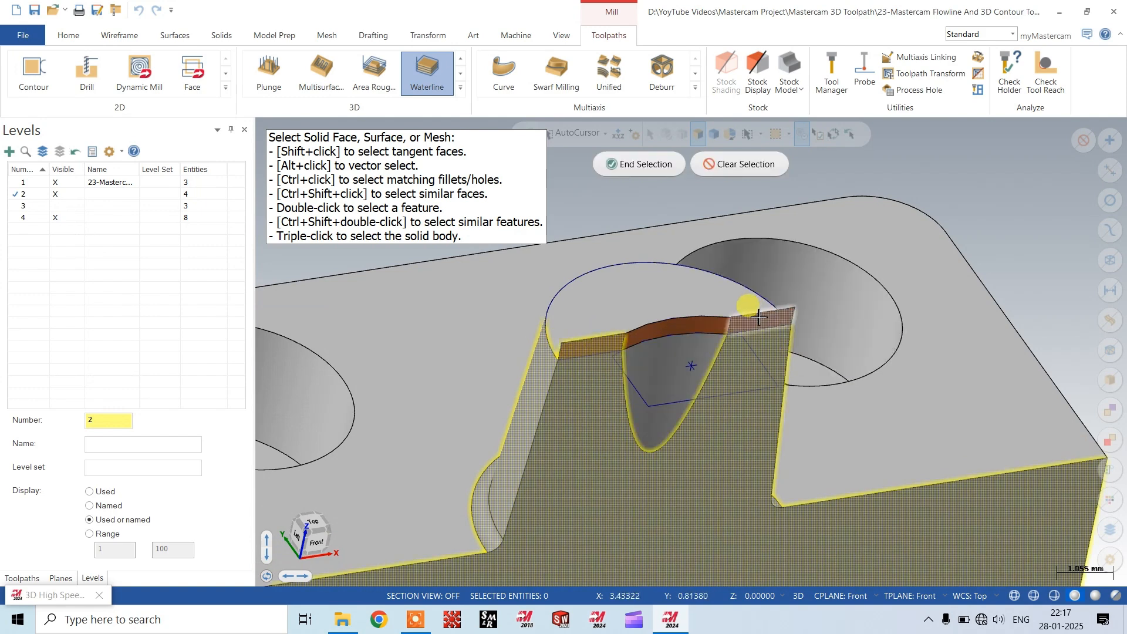
pyautogui.click(648, 164)
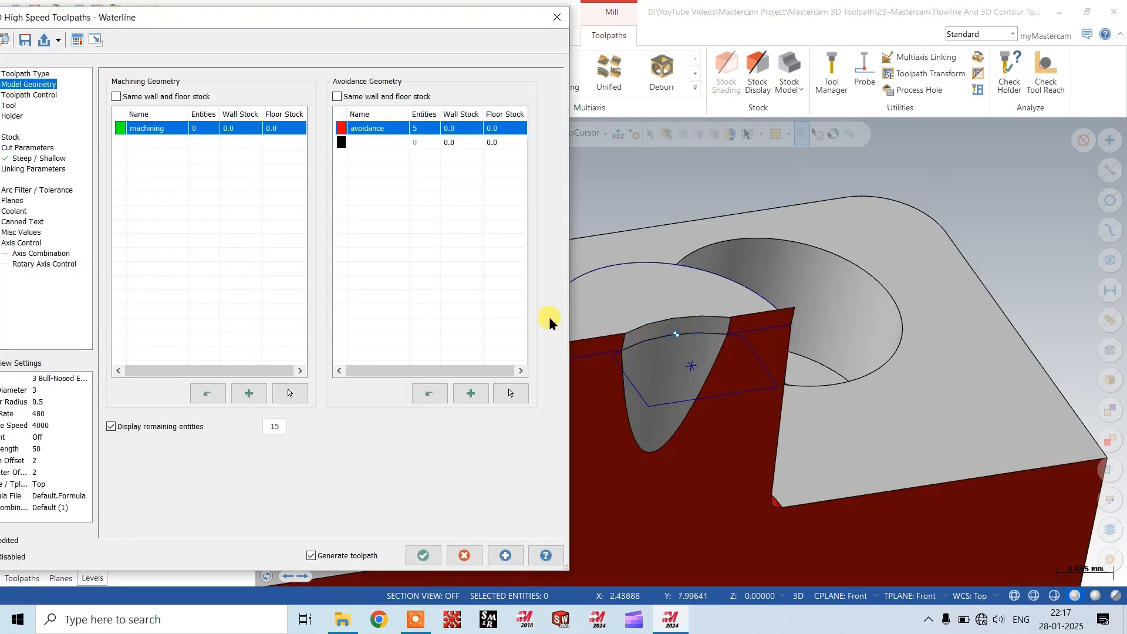
# - Select all faces of the solid body as the machining geometry
pyautogui.moveTo(296, 17); pyautogui.dragTo(364, 20)
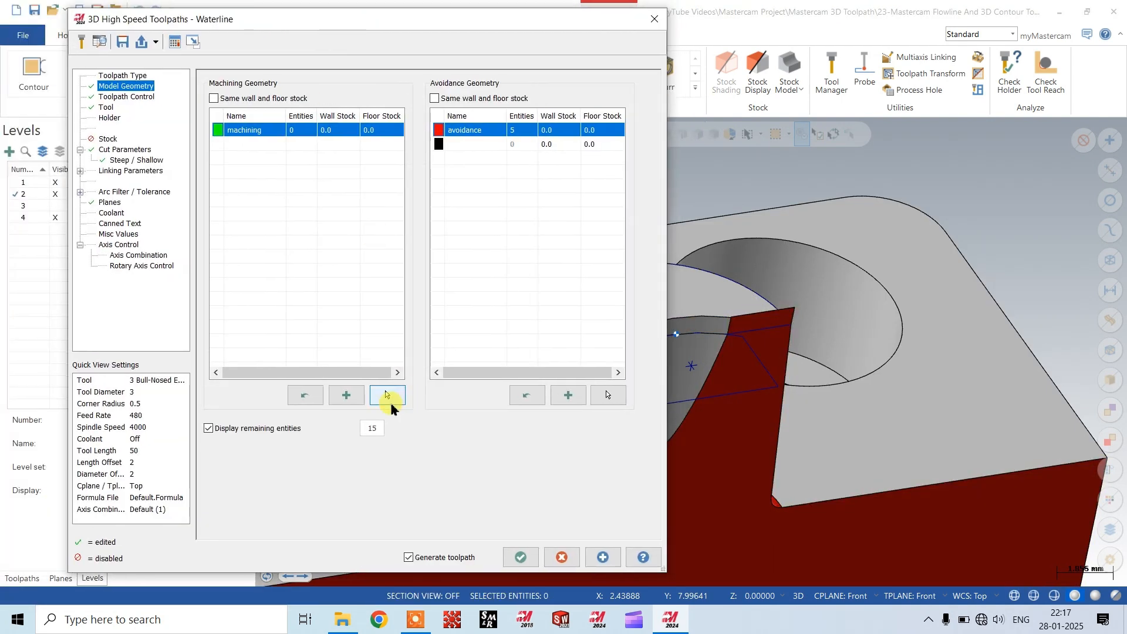
pyautogui.click(386, 395)
pyautogui.scroll(-4, 717, 290)
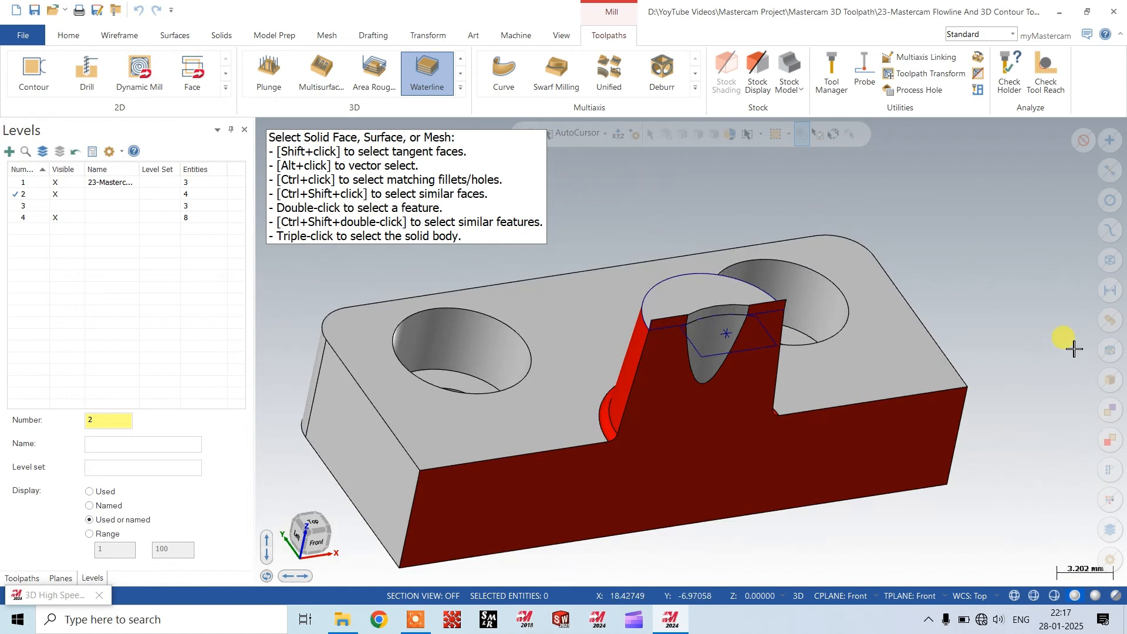
pyautogui.click(1107, 379)
pyautogui.scroll(2, 719, 308)
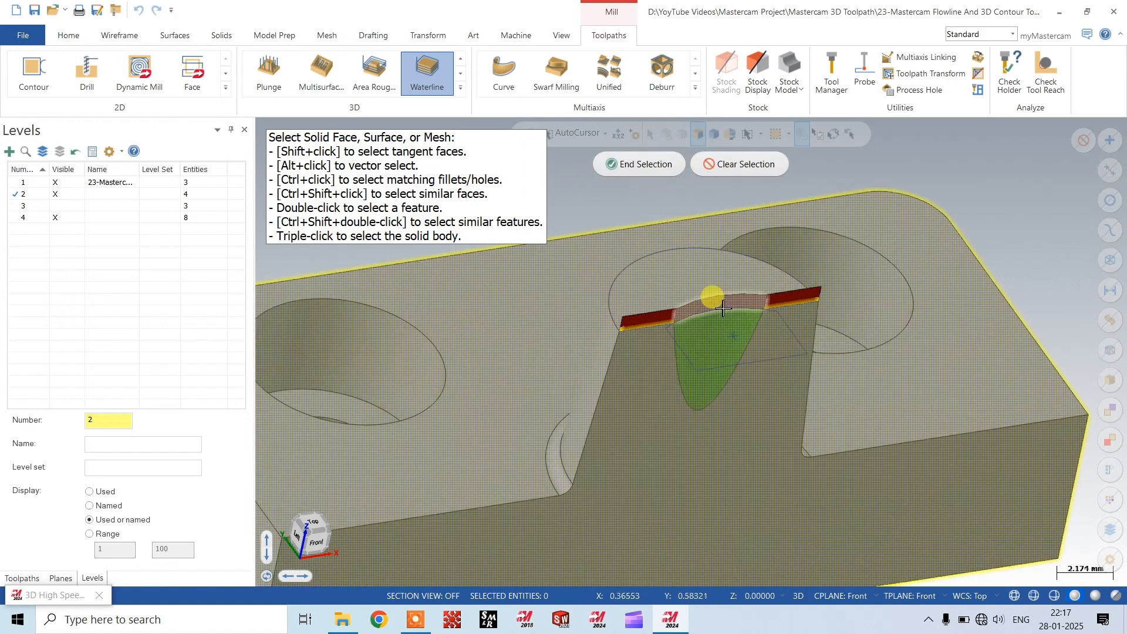
pyautogui.click(639, 166)
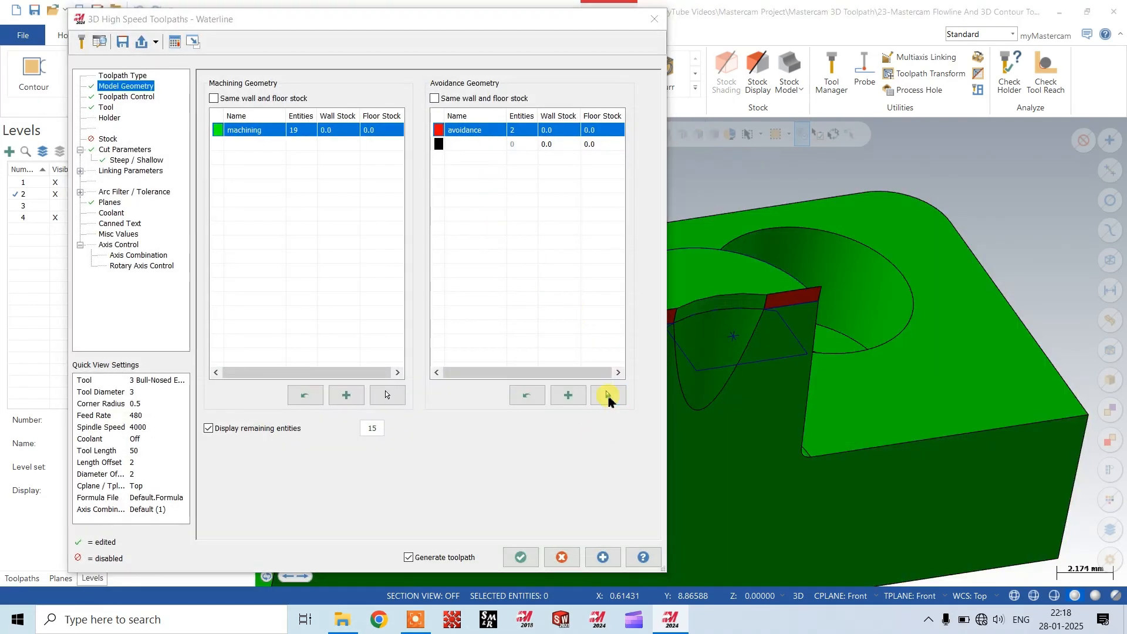
# - Add the block's front face, the boss's side wall and its base fillet to the avoidance geometry, and generate the Waterline toolpath
pyautogui.click(607, 395)
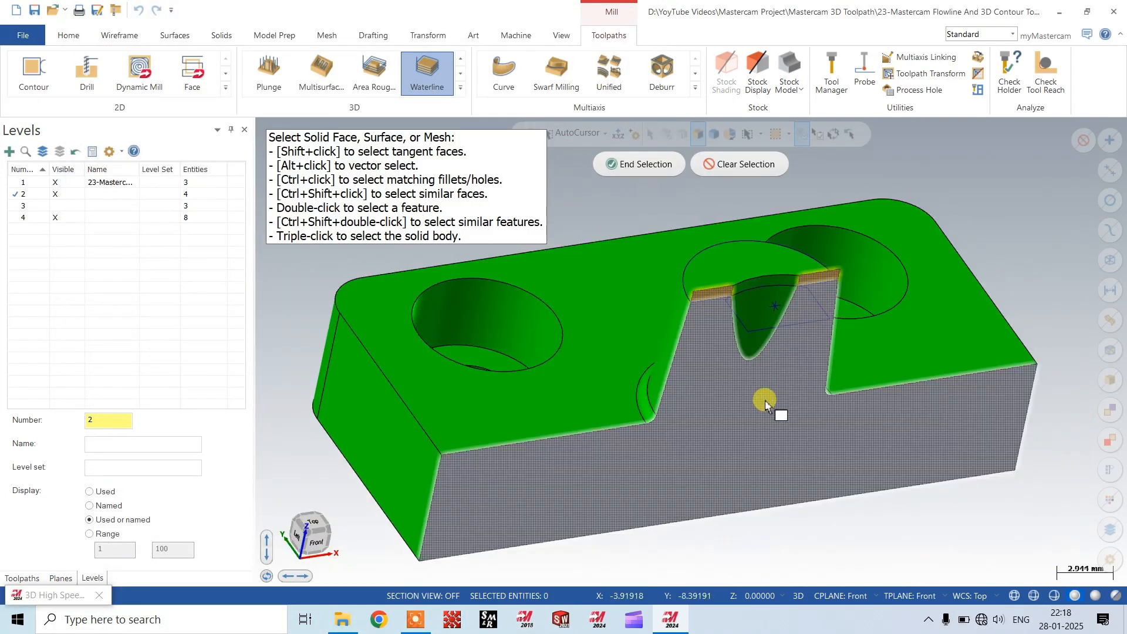
pyautogui.scroll(1, 666, 310)
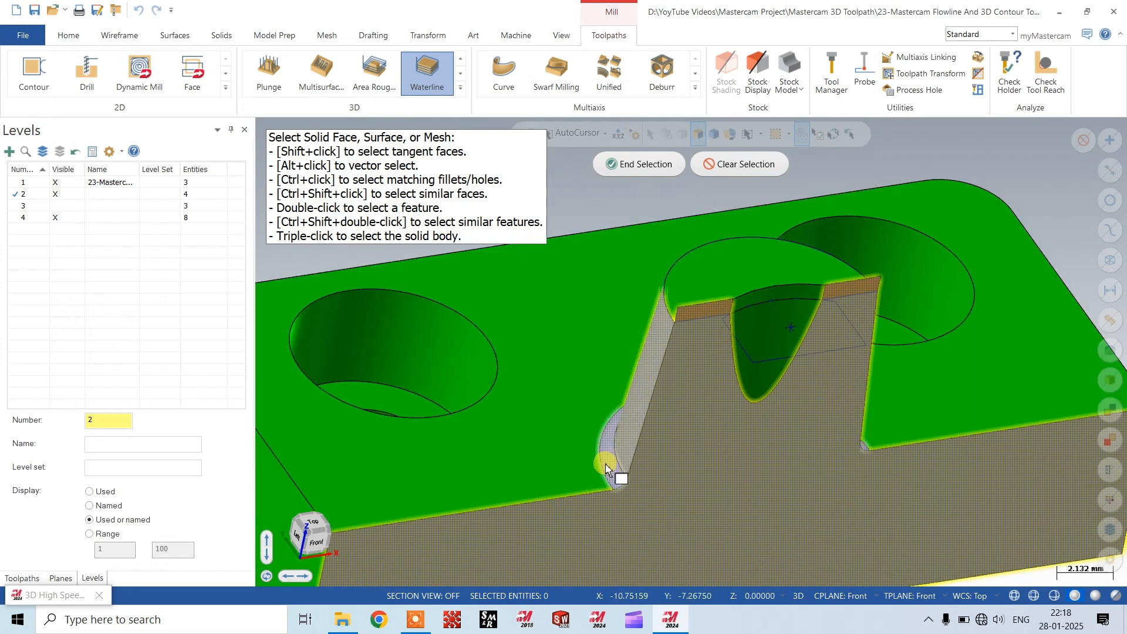
pyautogui.scroll(-3, 533, 312)
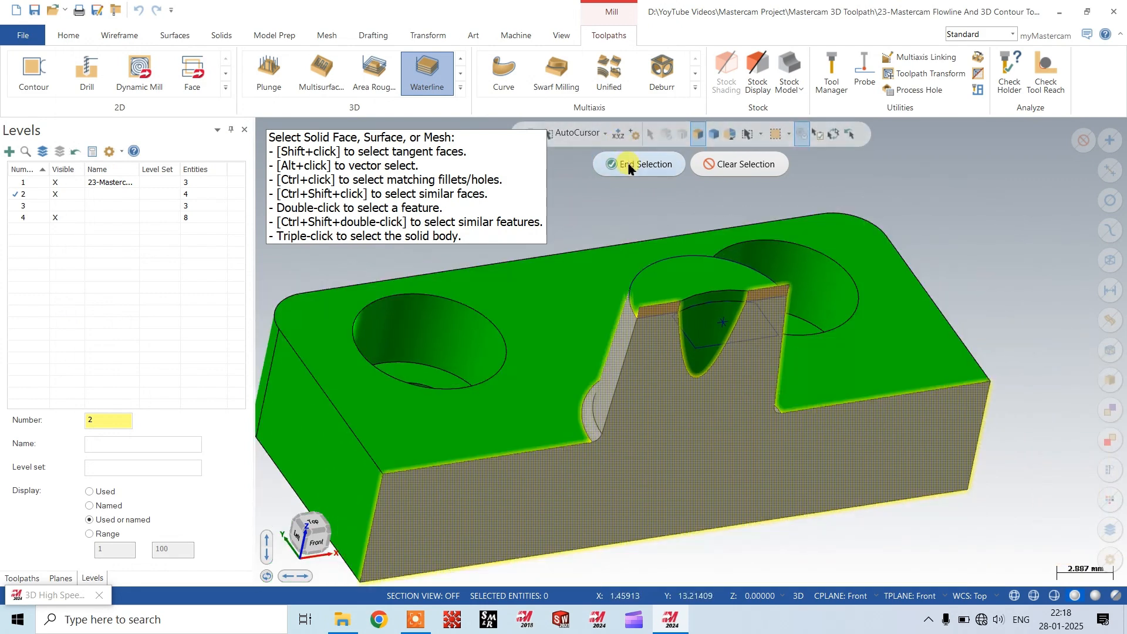
pyautogui.click(638, 165)
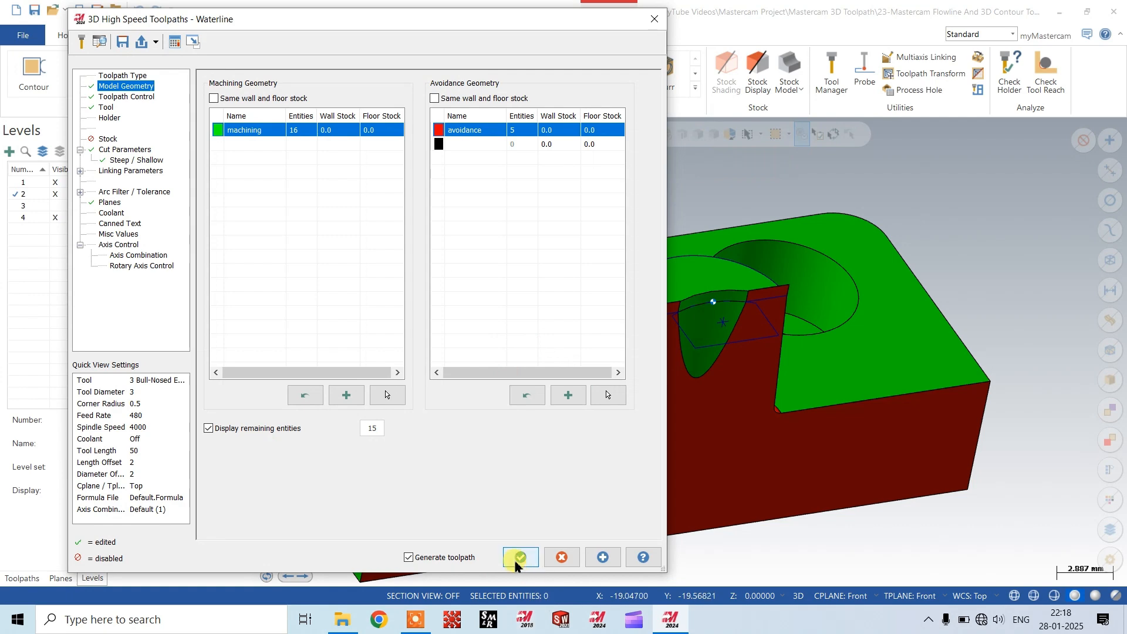
pyautogui.click(519, 558)
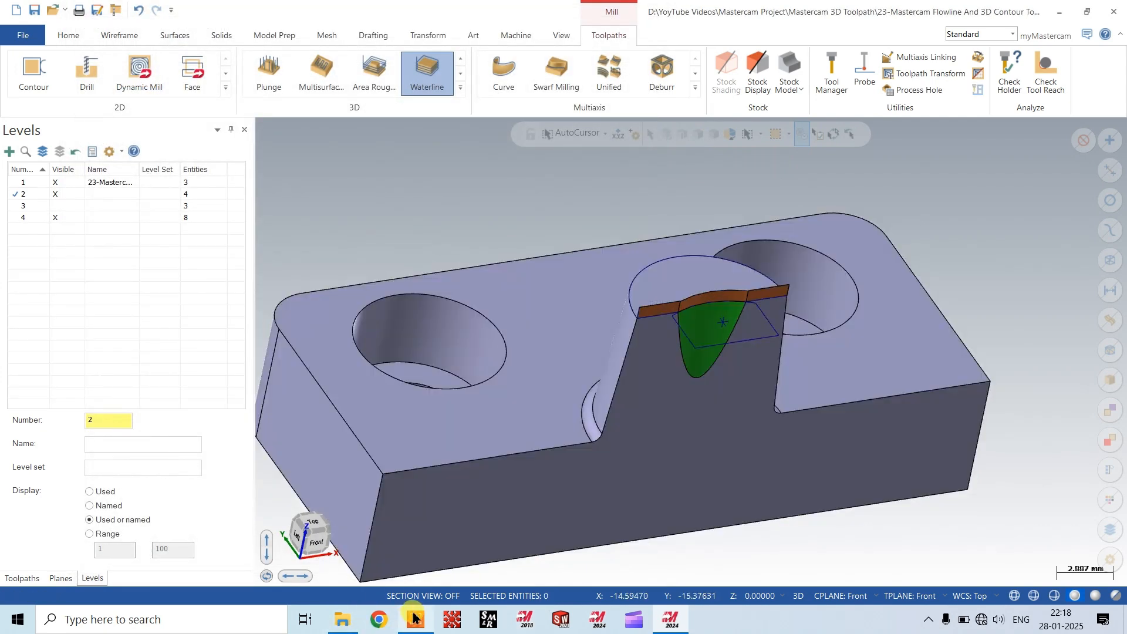
# - Examine the generated Waterline toolpath inside the boss's recess up close, from above and from the front
pyautogui.scroll(-2, 757, 331)
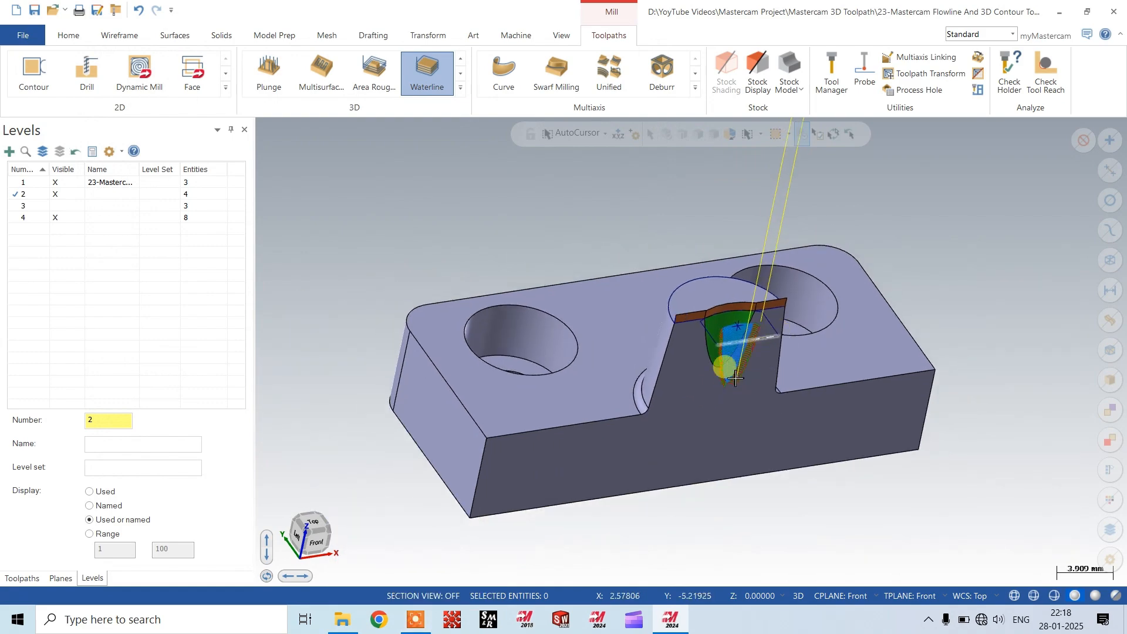
pyautogui.scroll(3, 730, 376)
pyautogui.scroll(1, 756, 390)
pyautogui.moveTo(763, 389); pyautogui.dragTo(793, 422, button='middle')
pyautogui.scroll(2, 799, 381)
pyautogui.scroll(-3, 820, 312)
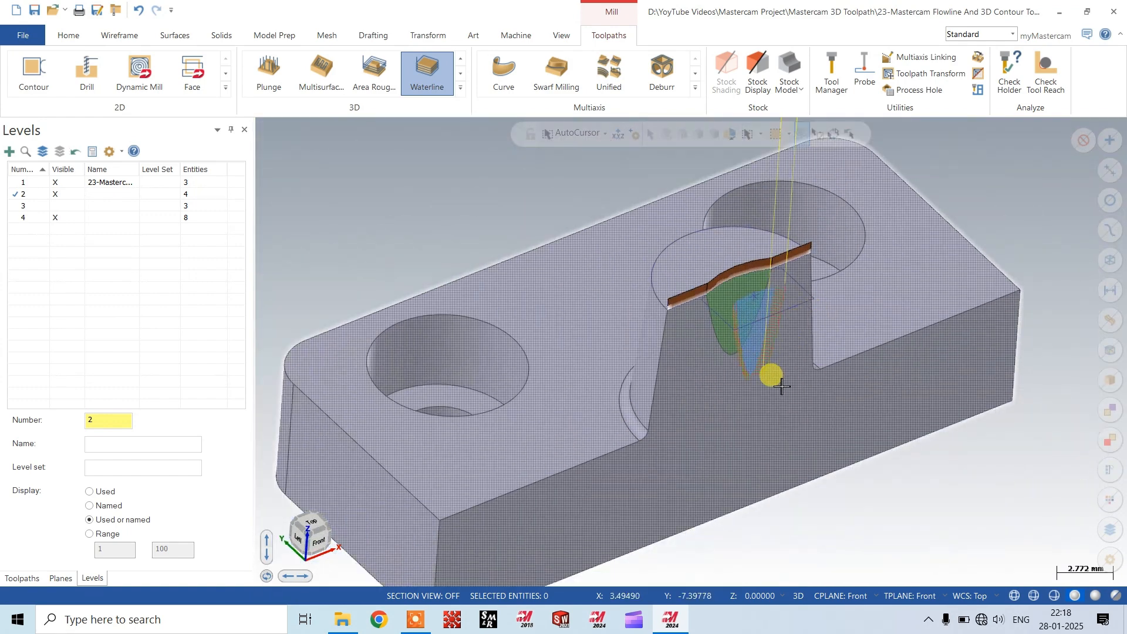
pyautogui.moveTo(772, 377); pyautogui.dragTo(715, 327, button='middle')
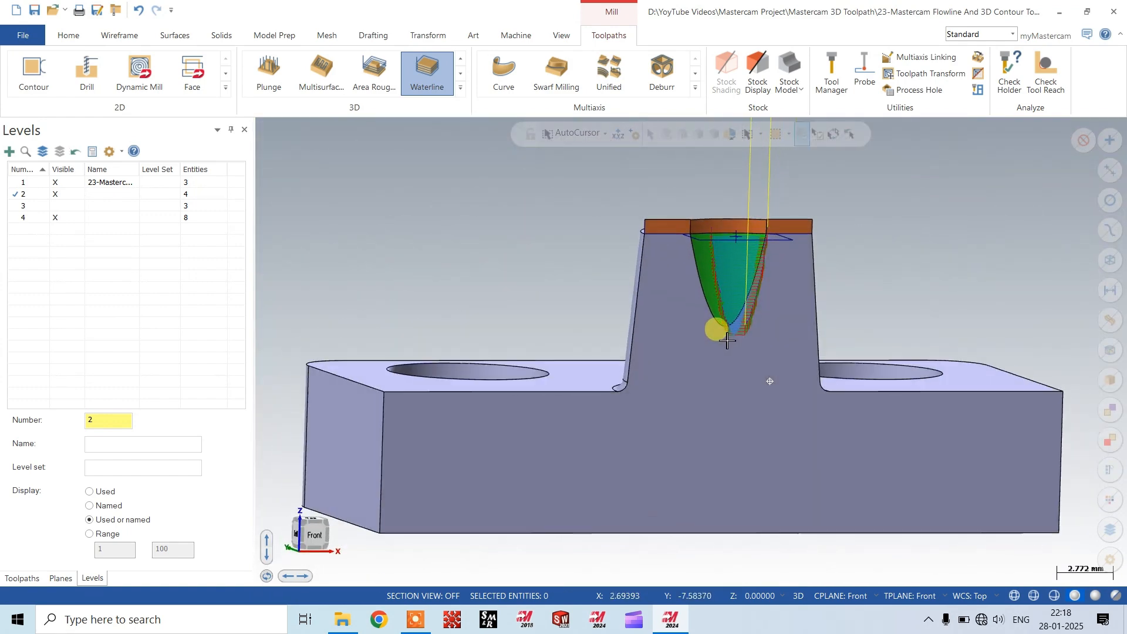
# - Compare the recess's Surface Finish Flowline, Surface Finish Contour and Waterline toolpaths by displaying operations 5, 6 and 7 in turn, ending on the Flowline
pyautogui.click(23, 578)
pyautogui.moveTo(565, 316); pyautogui.dragTo(577, 340, button='middle')
pyautogui.click(80, 325)
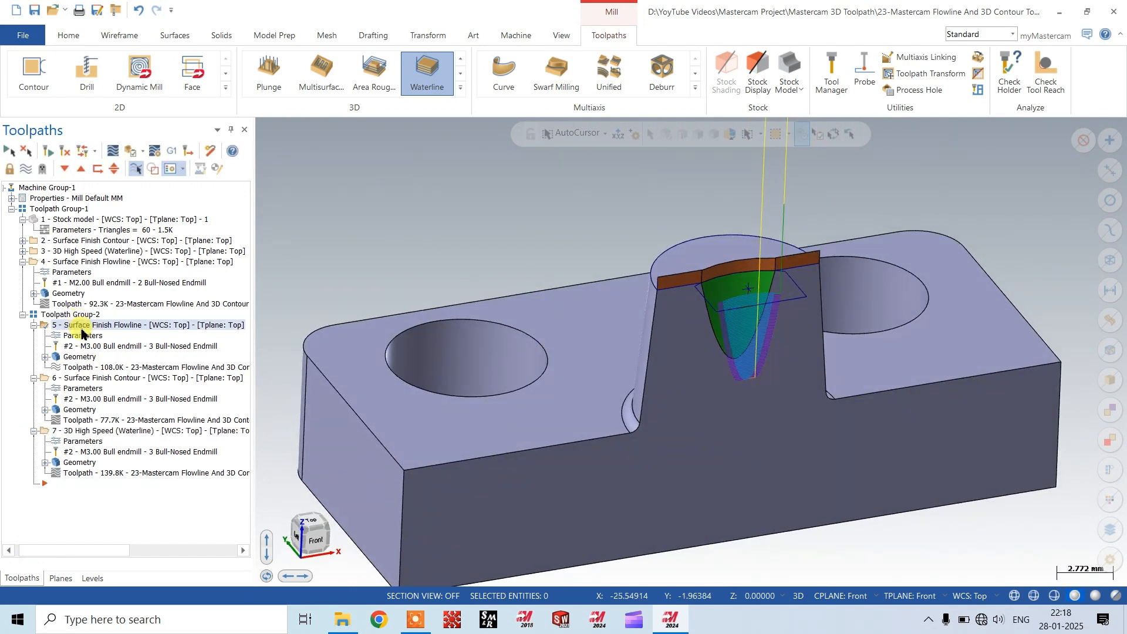
pyautogui.click(92, 380)
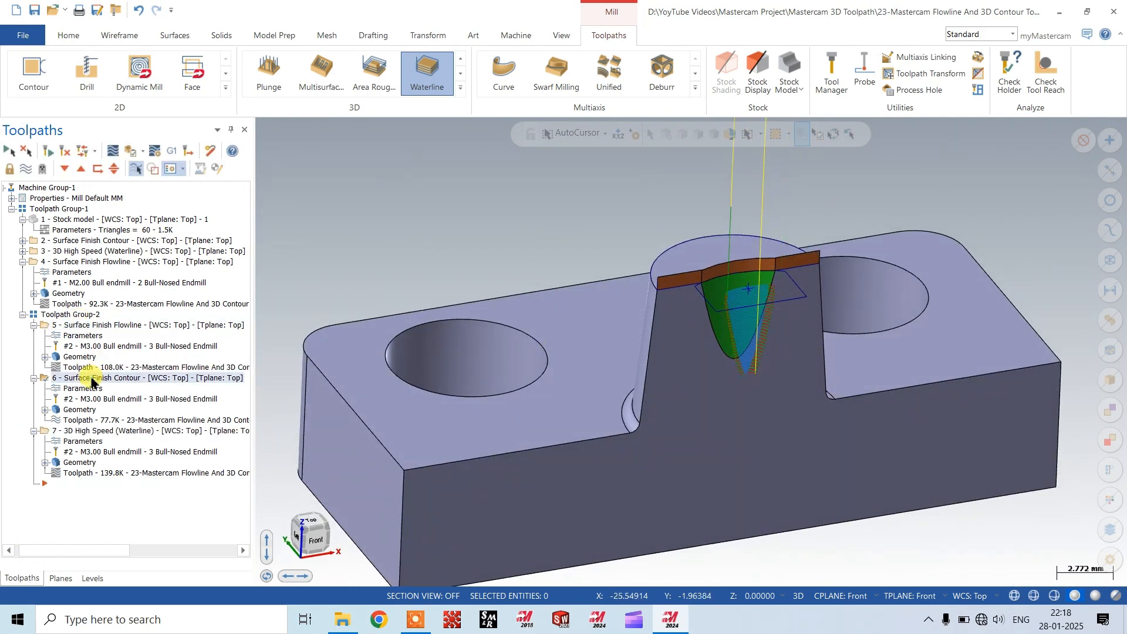
pyautogui.click(101, 431)
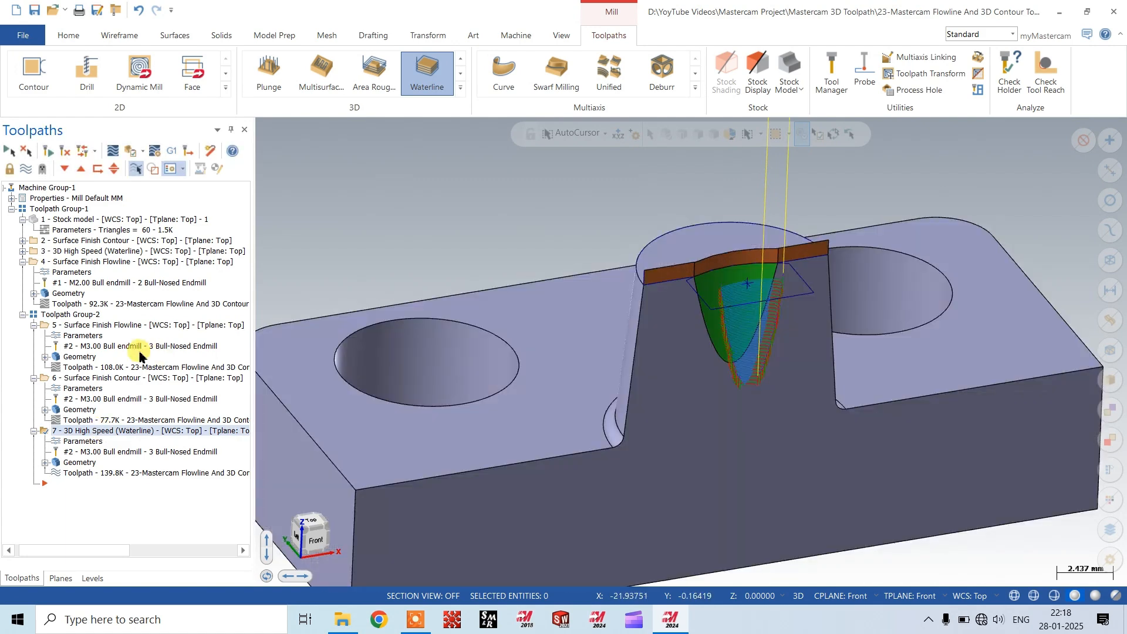
pyautogui.click(109, 326)
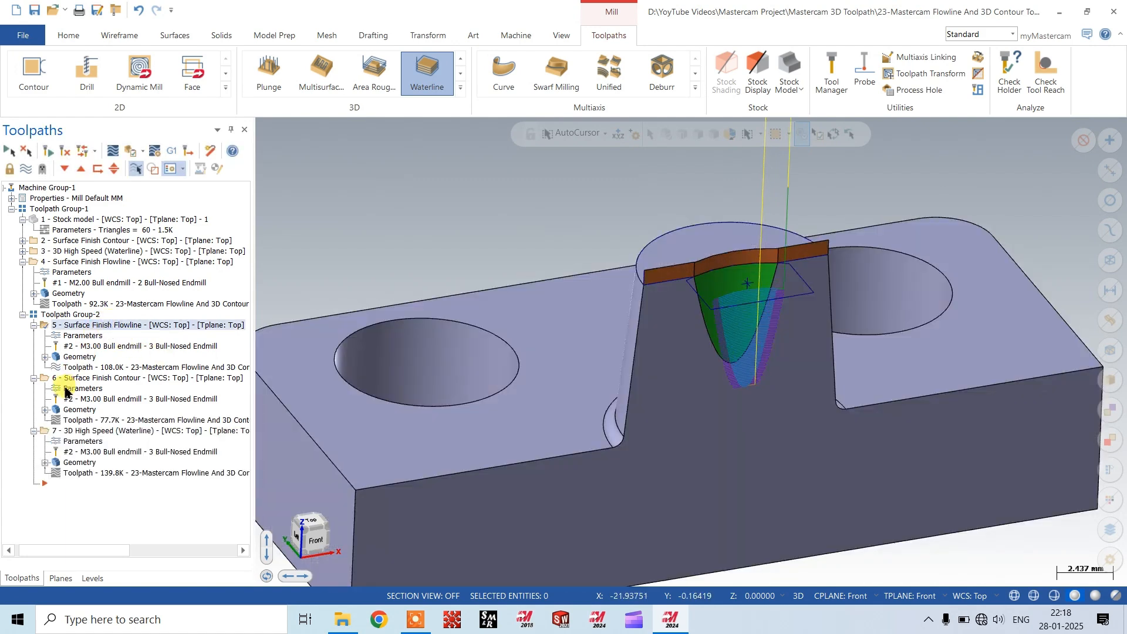
pyautogui.moveTo(652, 326); pyautogui.dragTo(621, 349, button='middle')
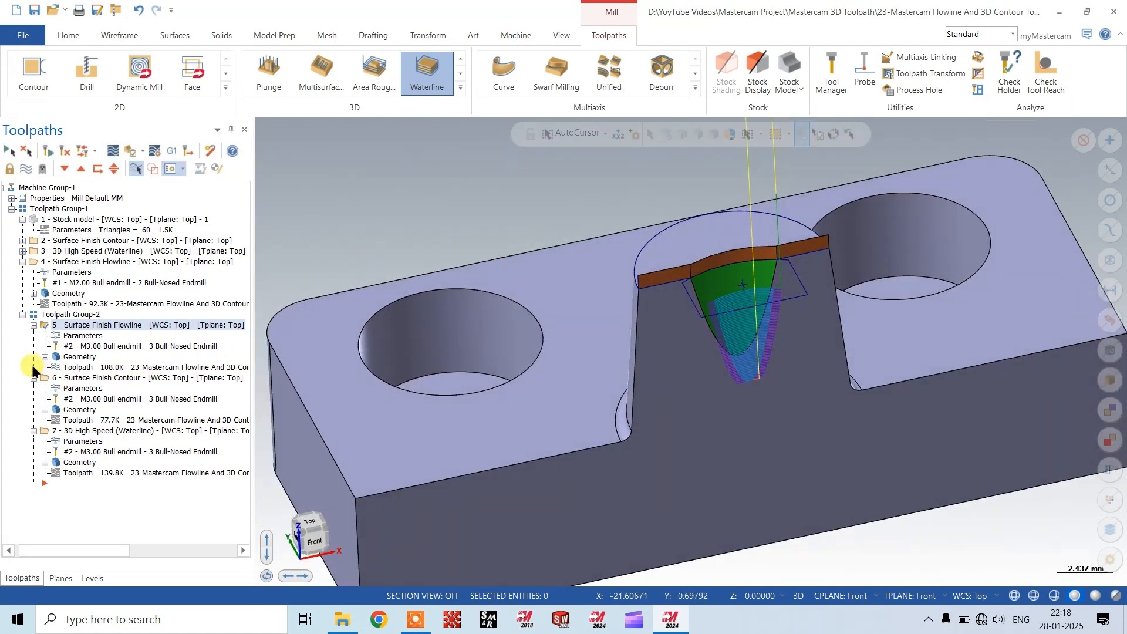
pyautogui.scroll(-6, 729, 326)
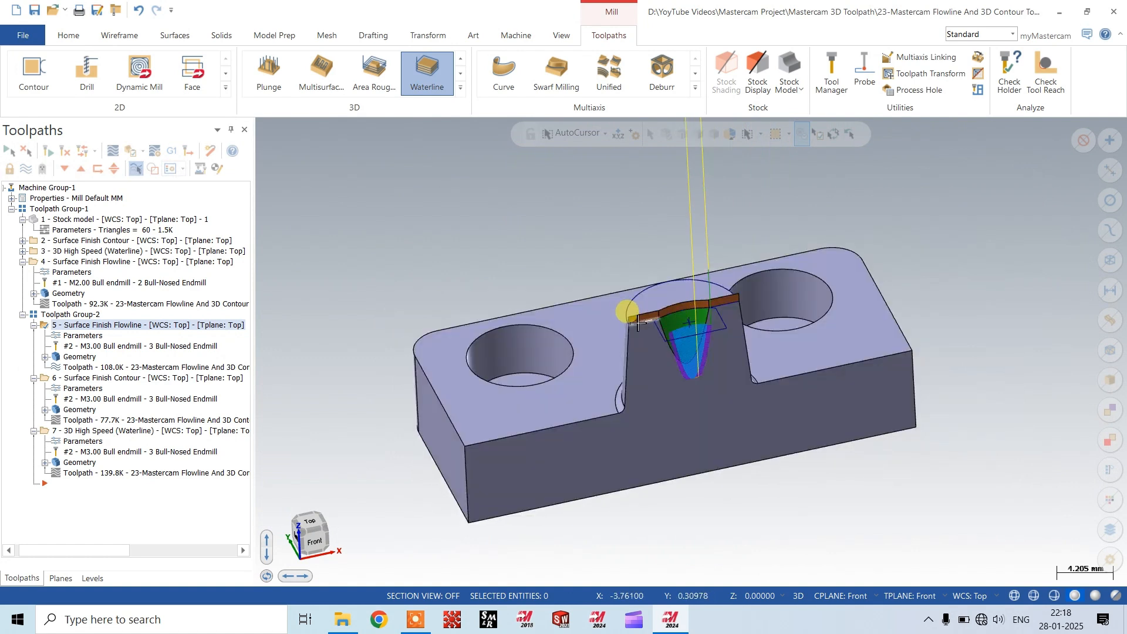
pyautogui.scroll(2, 622, 454)
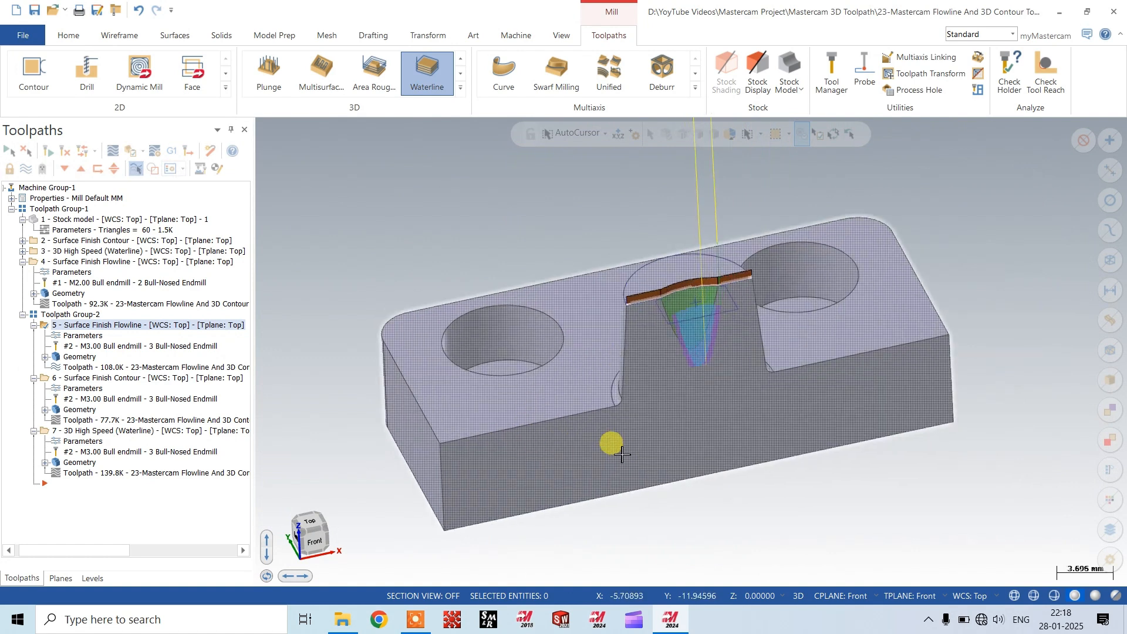
pyautogui.moveTo(622, 453)
pyautogui.mouseDown(button='middle')
pyautogui.moveTo(621, 434)
pyautogui.moveTo(629, 458)
pyautogui.moveTo(632, 445)
pyautogui.mouseUp(button='middle')
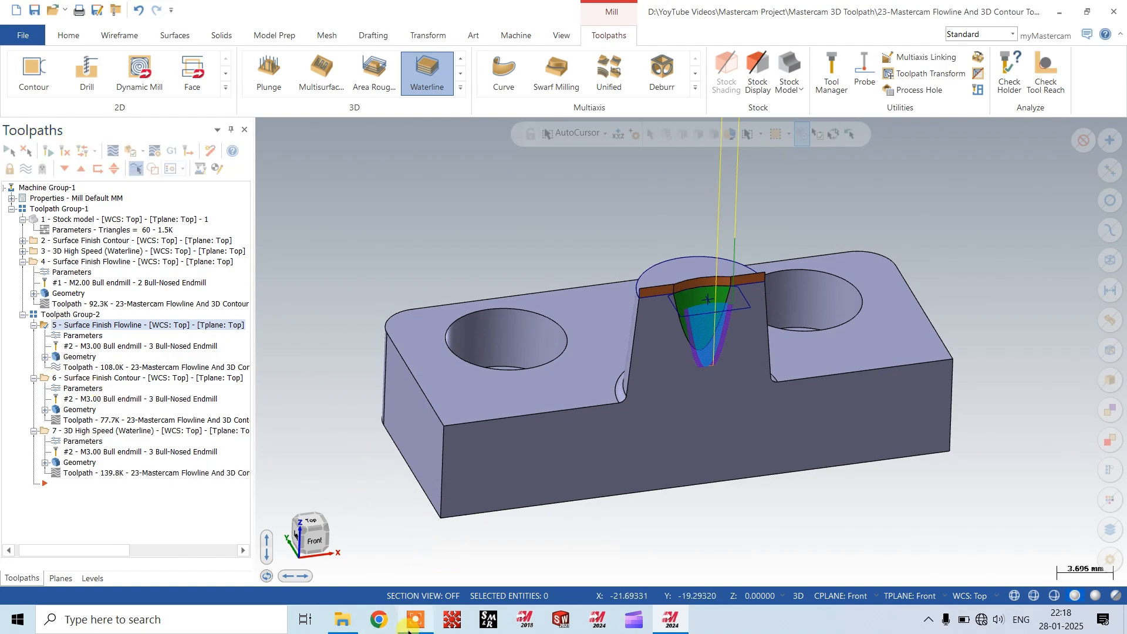
pyautogui.moveTo(415, 627)
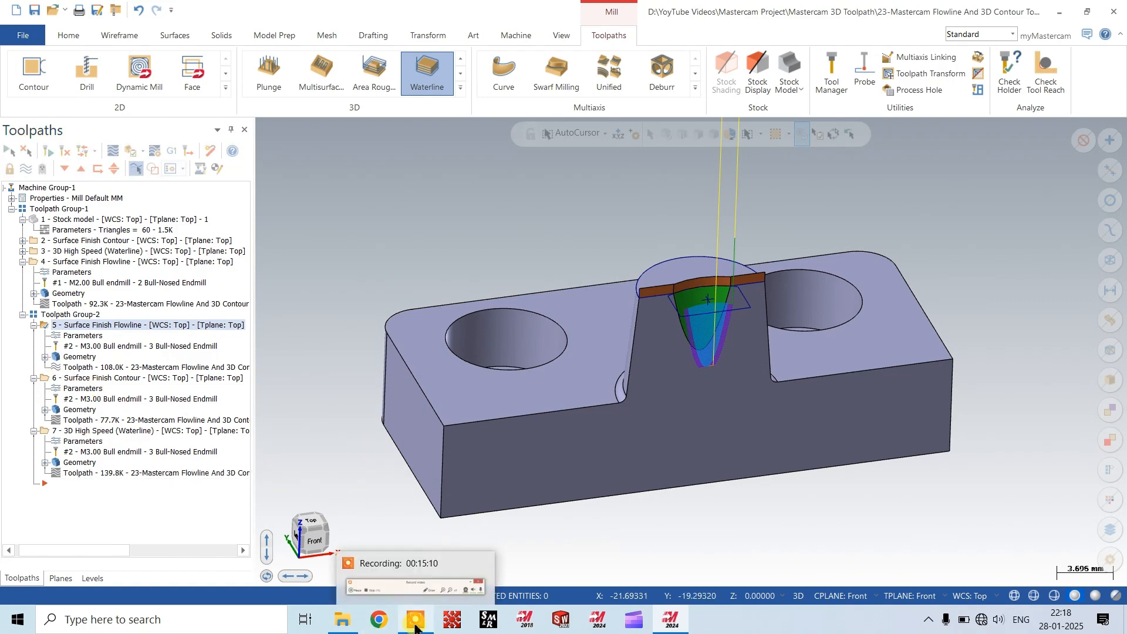